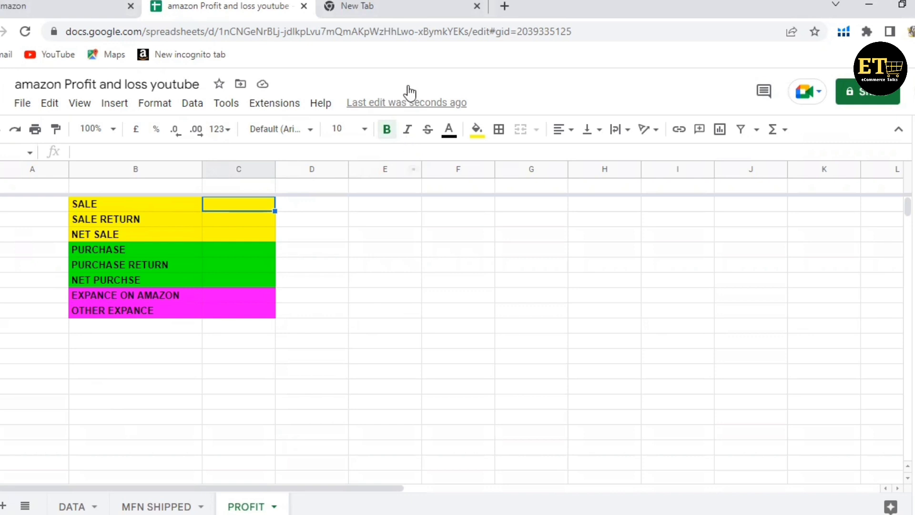
Step: Look up where Google Sheets is listed among the Google apps from a new tab, and return to the profit and loss spreadsheet
key("ctrl+Tab")
left_click(899, 94)
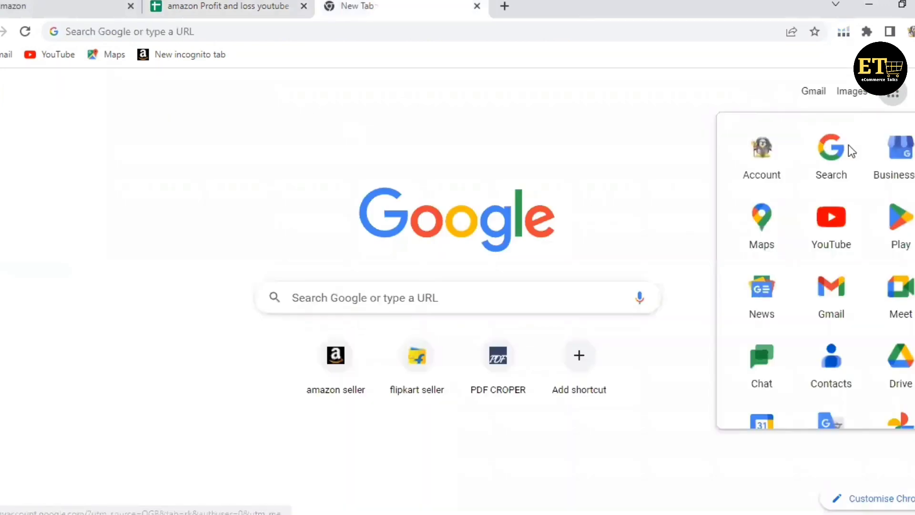
scroll(879, 308, "down", 5)
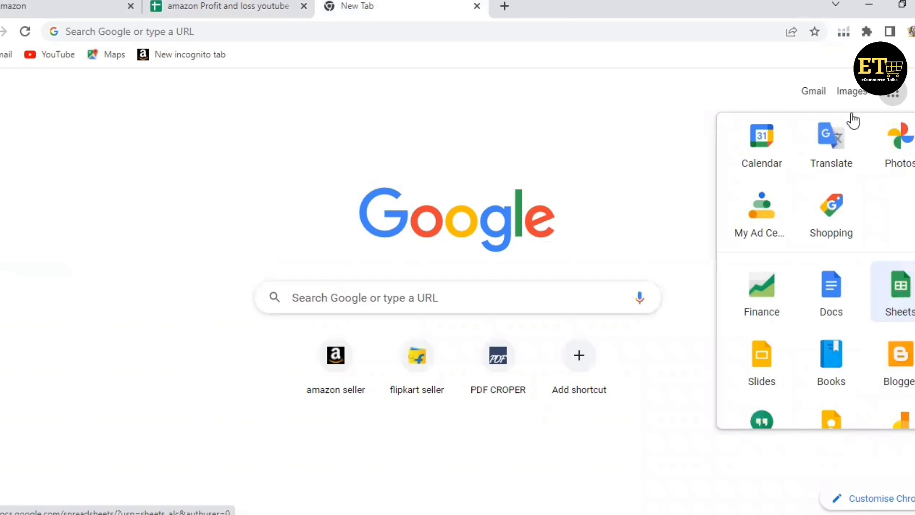
left_click(233, 8)
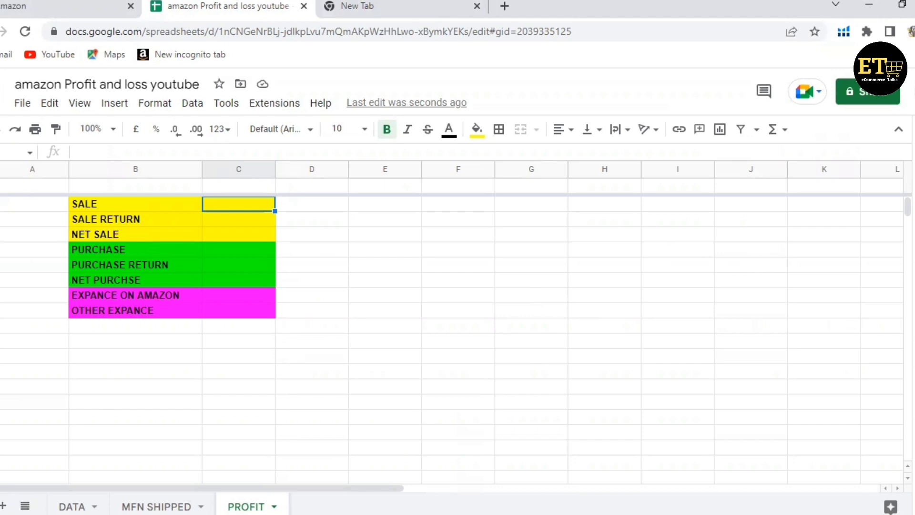
Step: Open the DATA sheet and review the purchase price (PP) of every SKU from A4 SHEET to COVER NOT
left_click(72, 506)
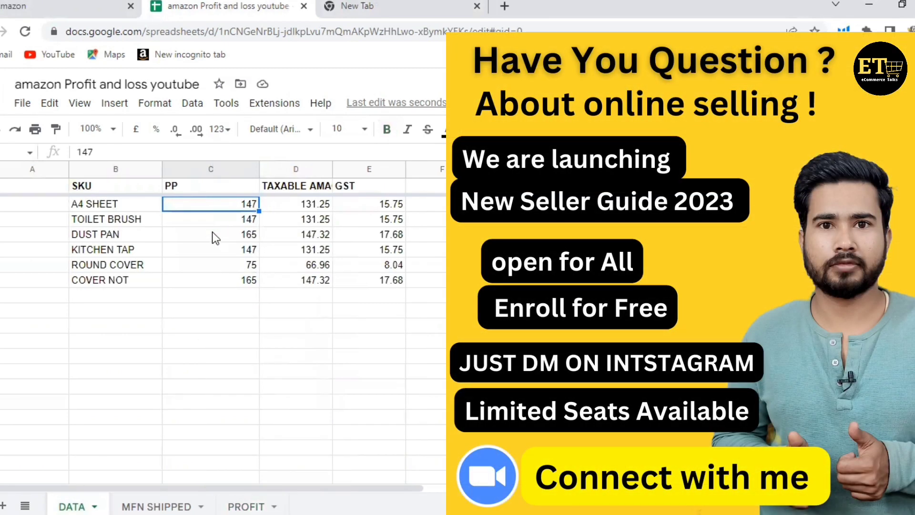
left_click(213, 221)
left_click(213, 236)
left_click(217, 252)
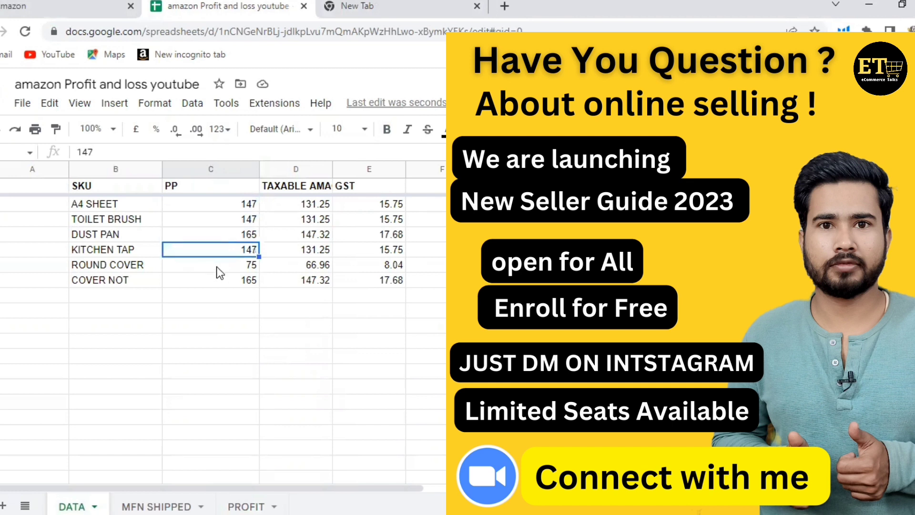
left_click(217, 267)
left_click(216, 280)
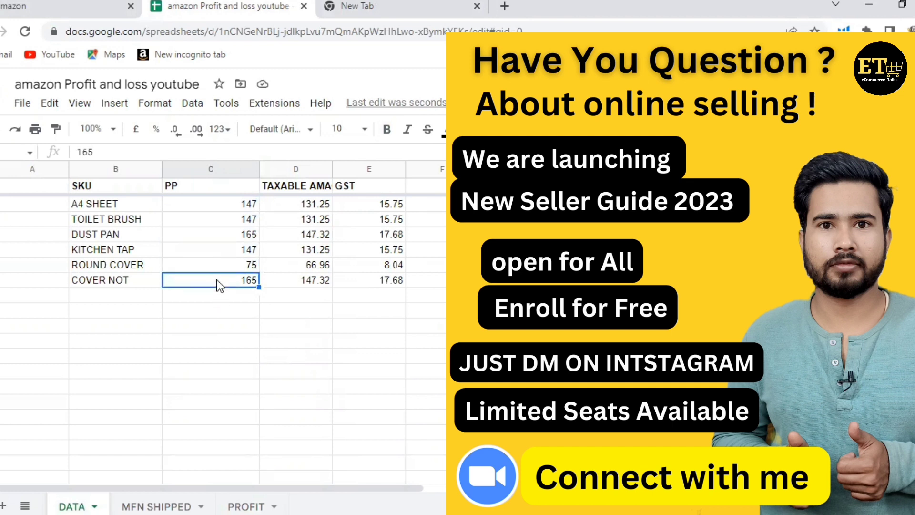
left_click(217, 266)
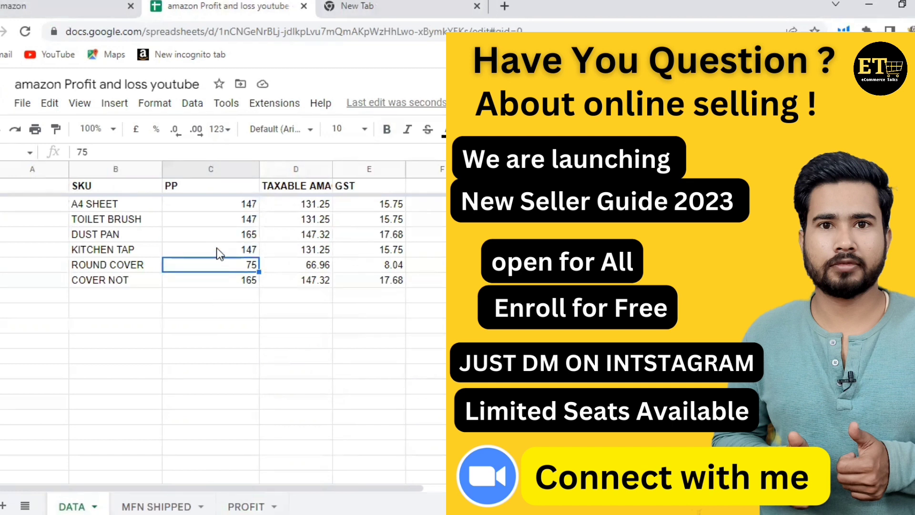
left_click(219, 249)
left_click(220, 235)
left_click(222, 220)
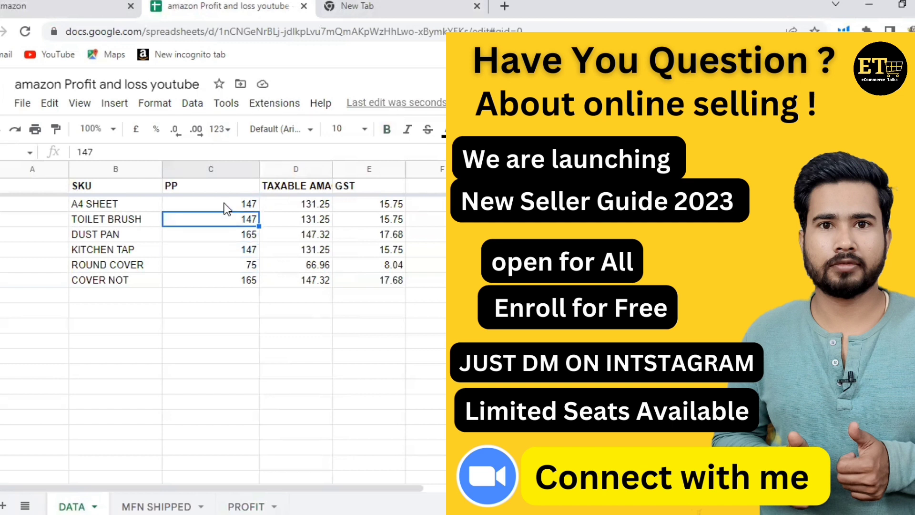
left_click(226, 205)
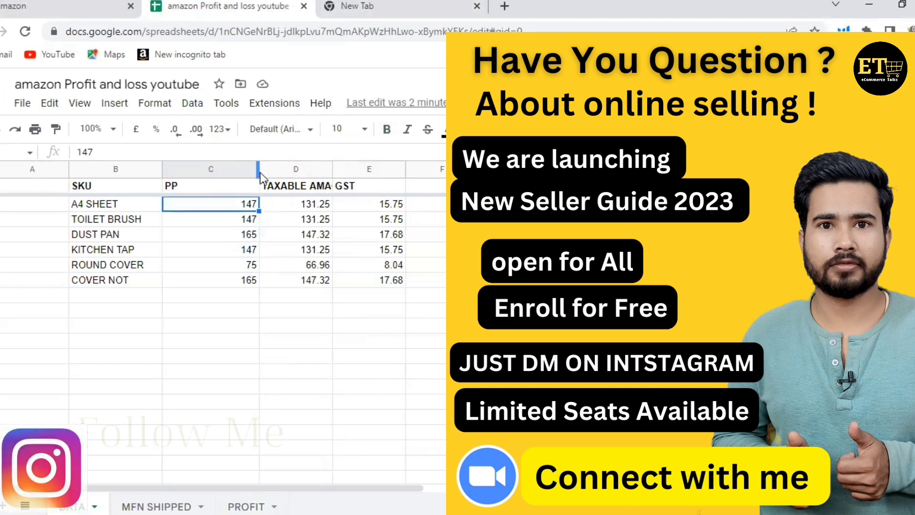
Step: Narrow the PP column on the DATA sheet slightly
left_click_drag(258, 170, 233, 170)
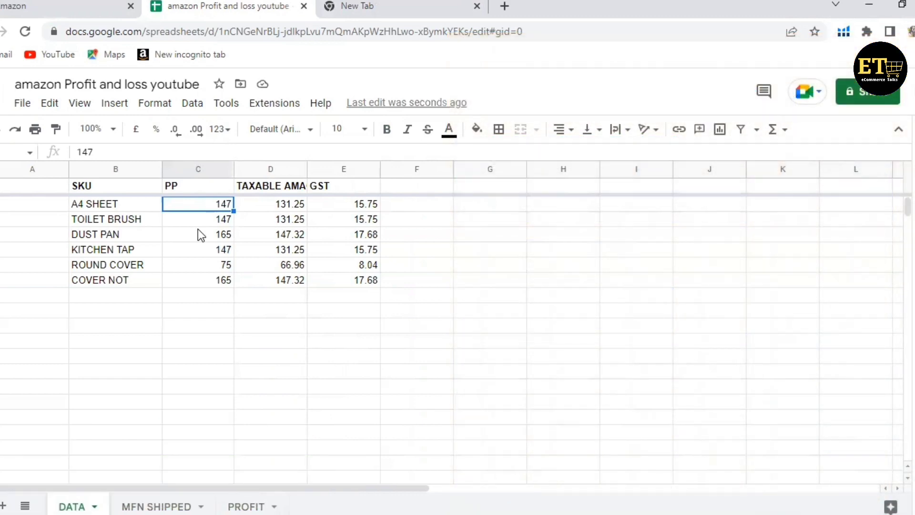
Step: Examine the GST formula of each SKU from A4 SHEET to COVER NOT
left_click(371, 207)
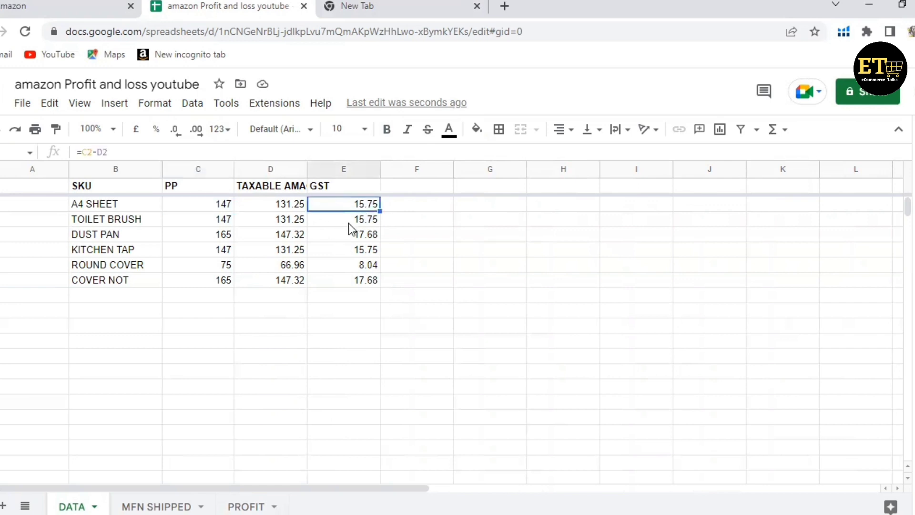
left_click(347, 220)
left_click(348, 237)
left_click(349, 252)
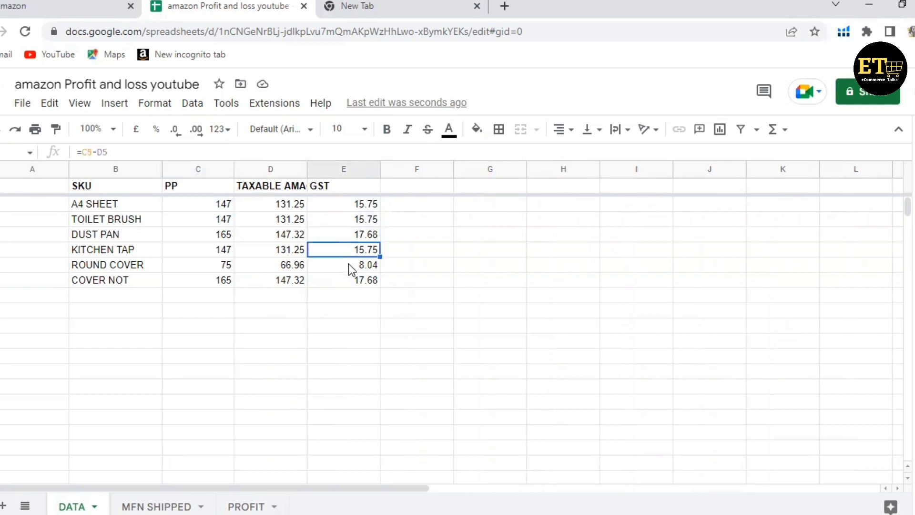
left_click(347, 264)
left_click(346, 279)
left_click(350, 262)
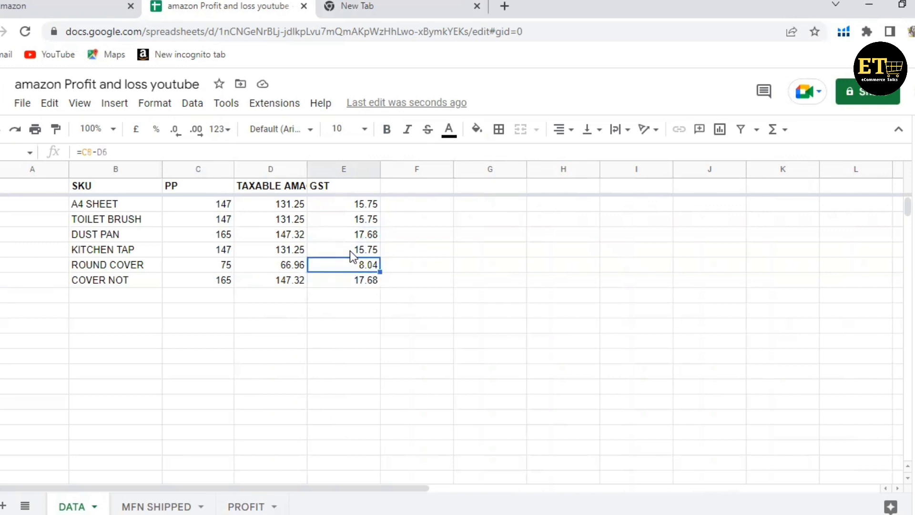
left_click(349, 248)
left_click(348, 235)
left_click(345, 218)
left_click(341, 204)
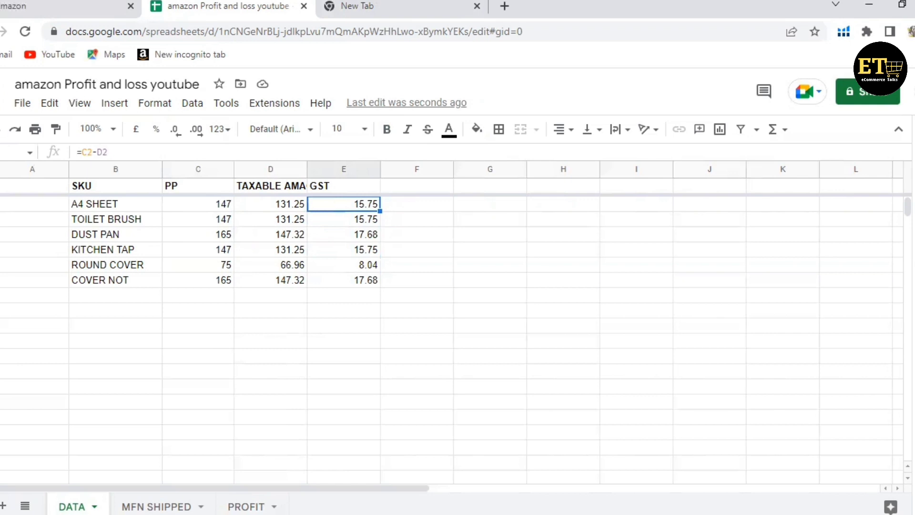
Step: Go through the SKU column from its header down to COVER NOT and back to check the product names
left_click(101, 185)
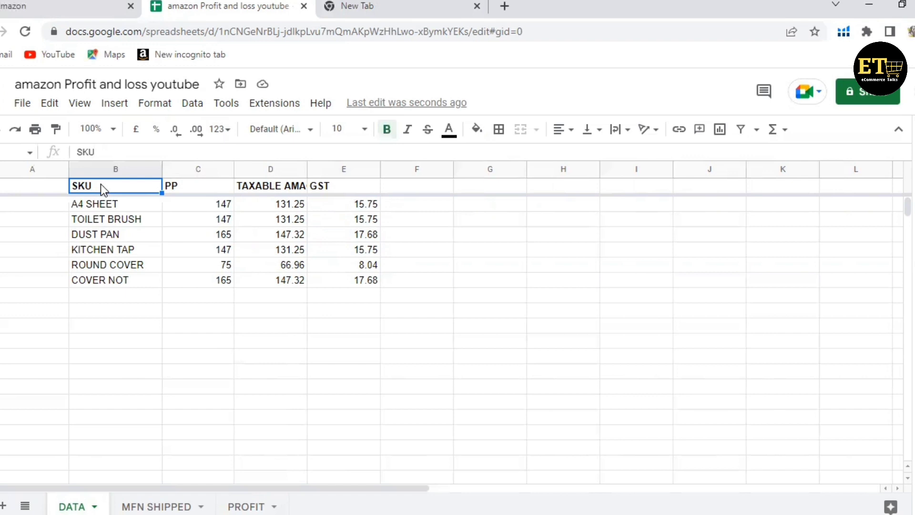
key("Down")
key("Down")
key("Down")
key("Down")
key("Down")
key("Down")
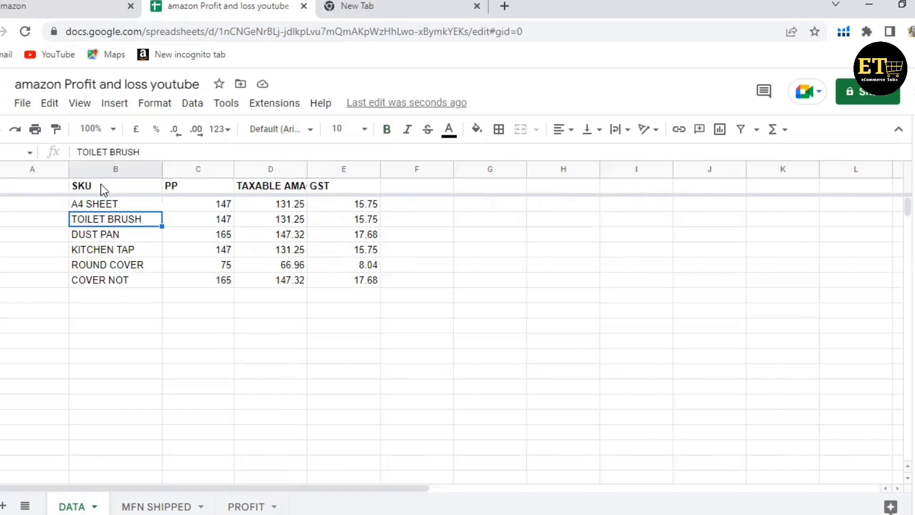
key("Down")
key("Up")
key("Up")
key("Up")
key("Up")
key("Up")
key("Up")
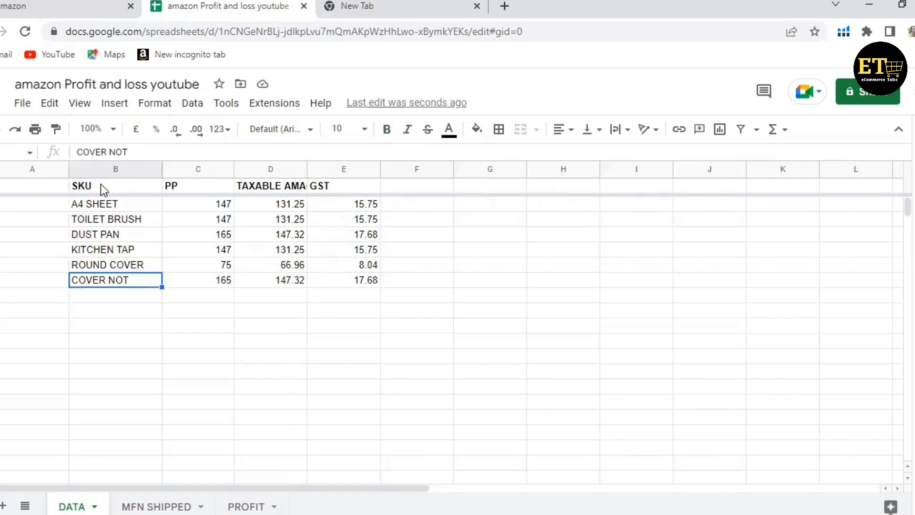
key("Up")
Step: Go through the PP column from its header to the COVER NOT row and back to check the purchase prices
key("Right")
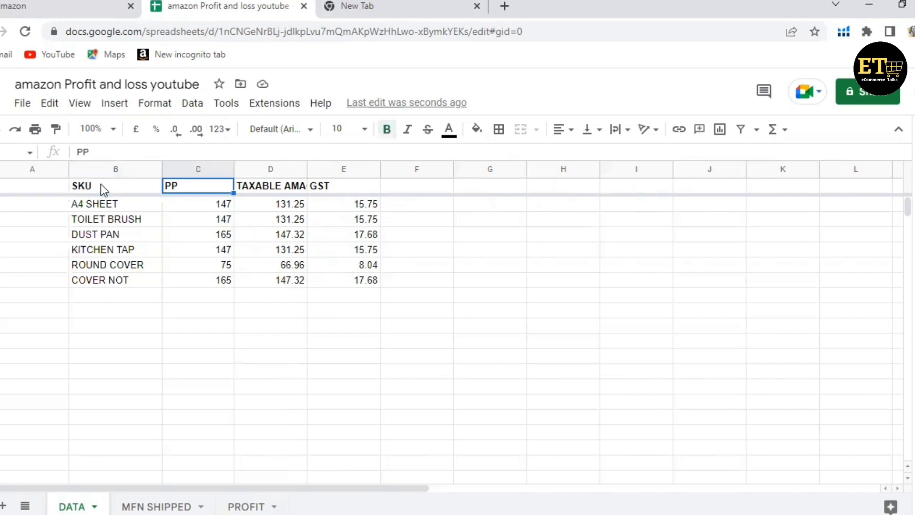
key("Down")
key("Down")
key("Down")
key("Down")
key("Down")
key("Down")
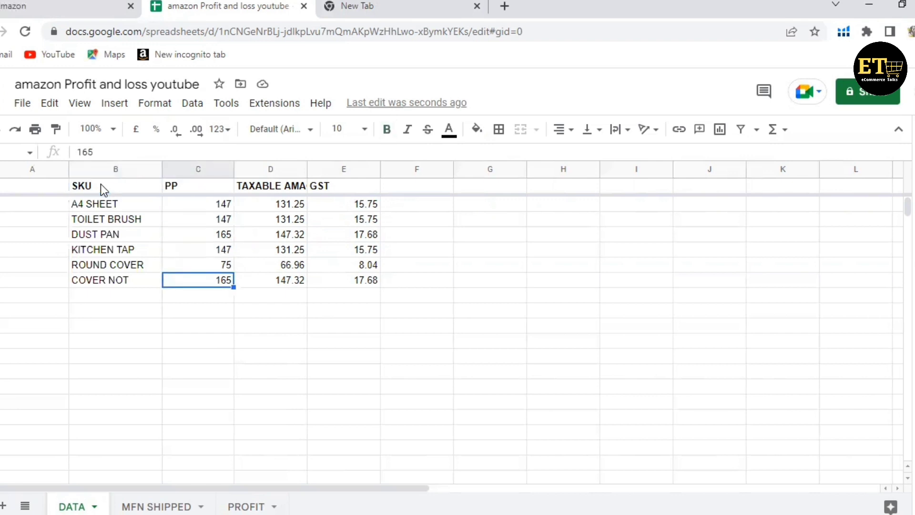
key("Up")
key("Up")
key("Up")
key("Up")
key("Up")
key("Up")
Step: Compare the purchase price, taxable amount and GST of the A4 SHEET row
key("Right")
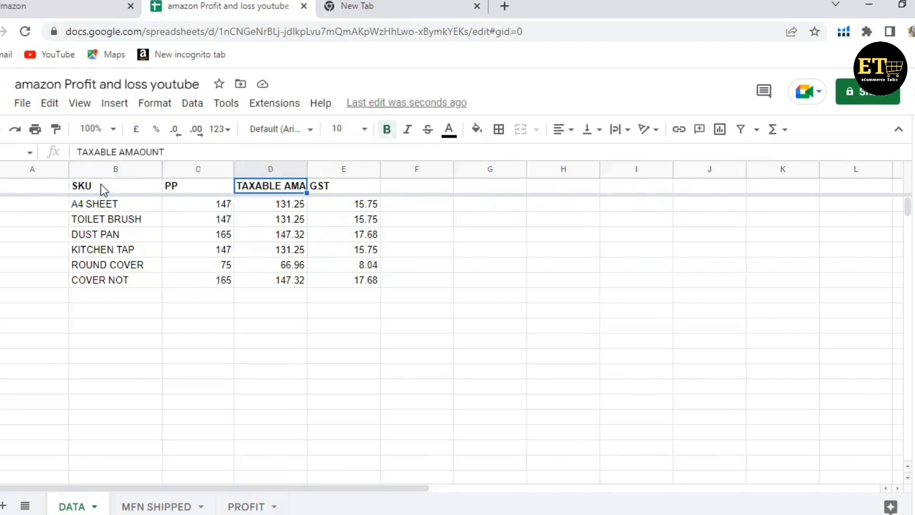
key("Down")
key("Left")
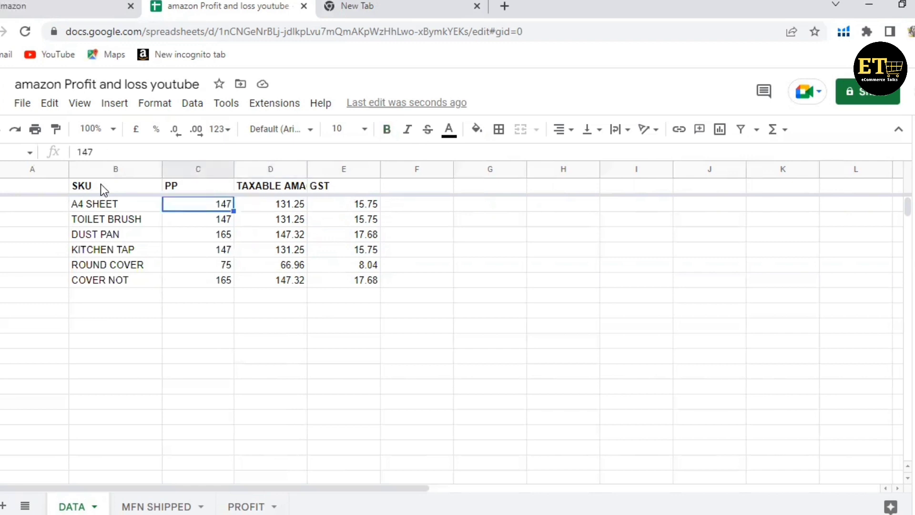
key("Right")
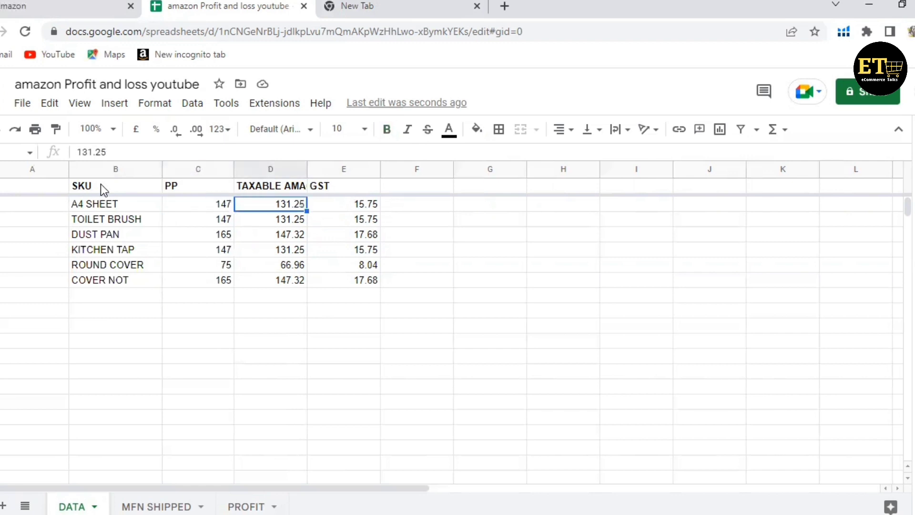
key("Left")
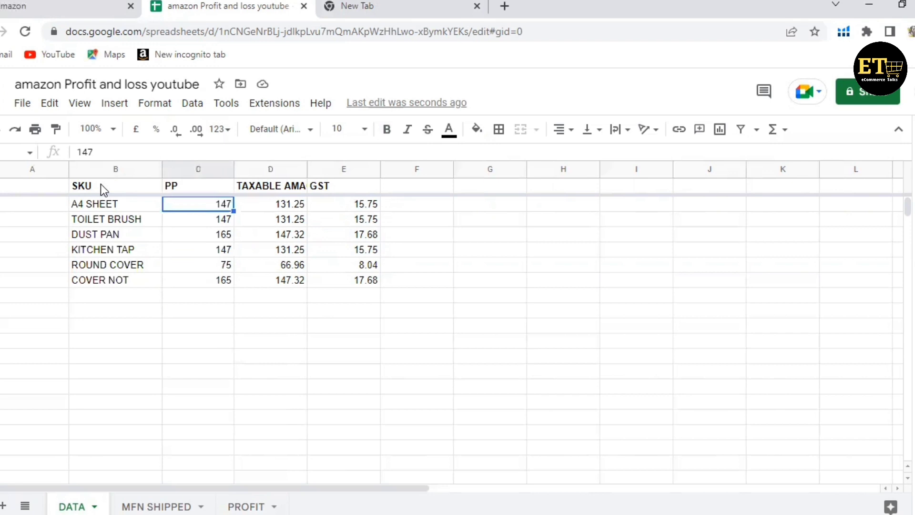
key("Right")
key("Right")
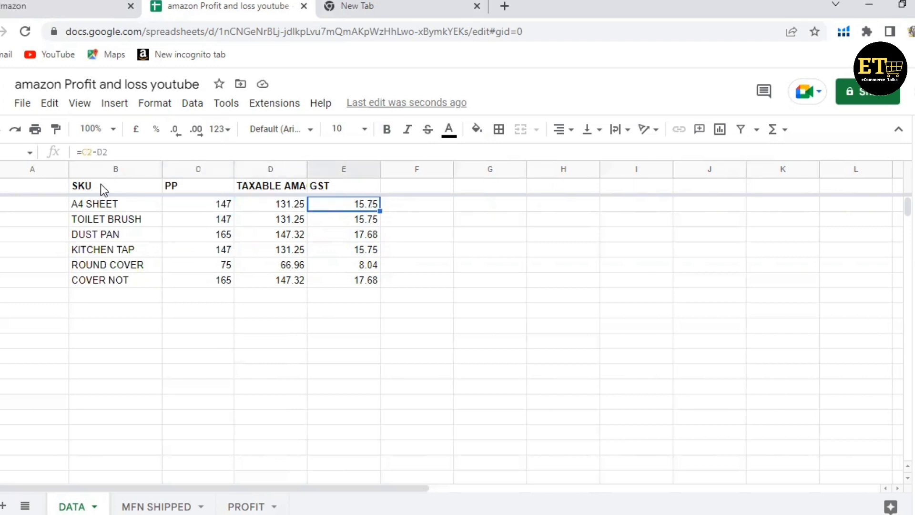
key("Left")
key("Right")
Step: Enter the check formula =D2+E2 in F2 to add taxable amount and GST, and decline the suggested auto-fill
left_click(421, 204)
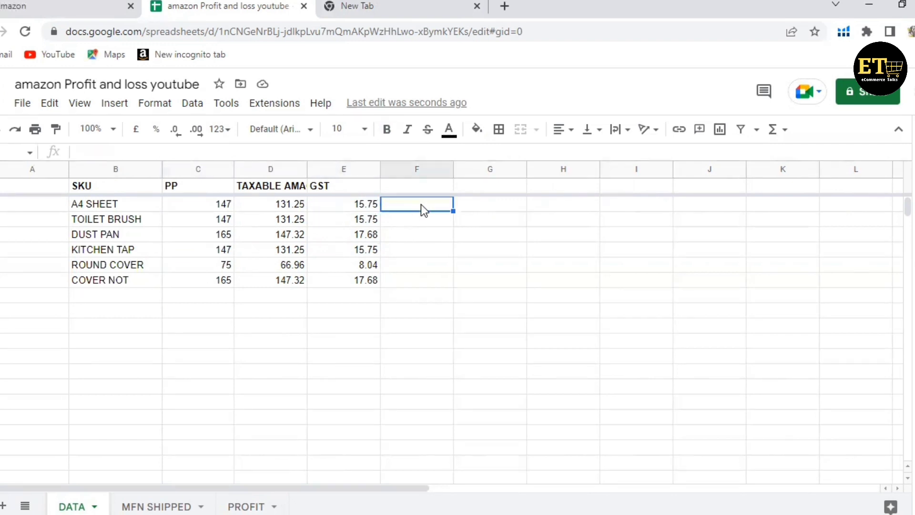
type("=")
left_click(280, 208)
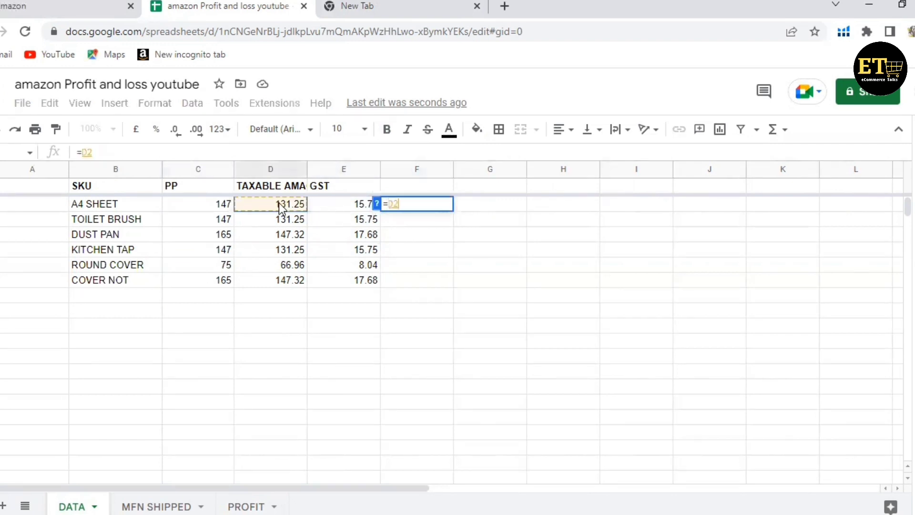
type("+")
left_click(347, 207)
key("Return")
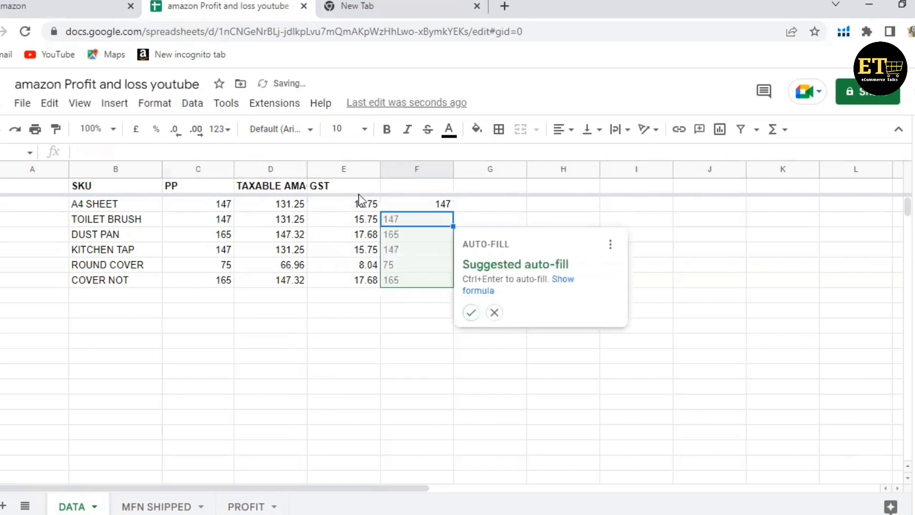
left_click(495, 313)
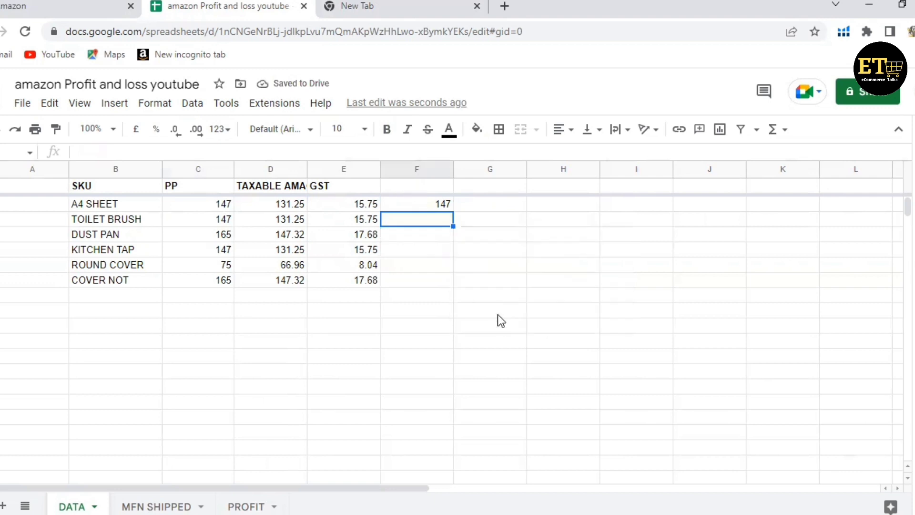
Step: Compare the A4 SHEET amounts with the check formula in F2, and clear that formula
left_click(220, 220)
left_click(286, 205)
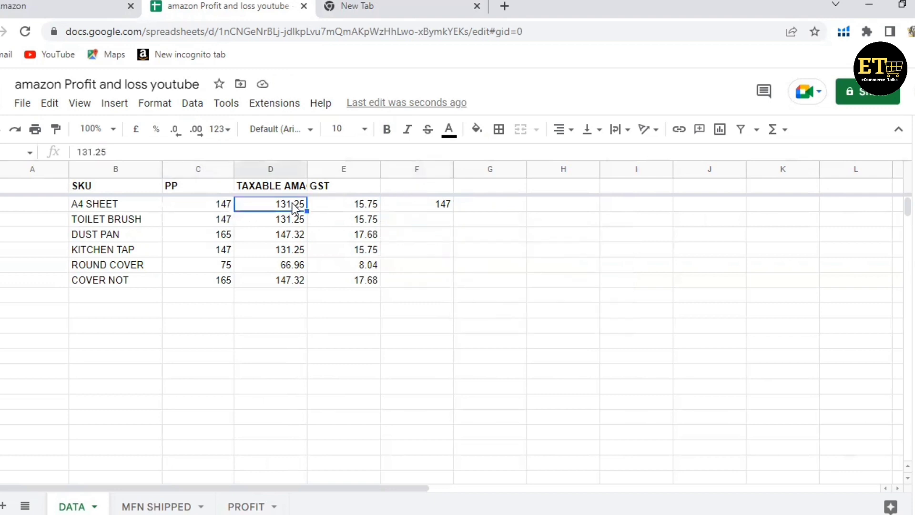
left_click(358, 208)
left_click(433, 210)
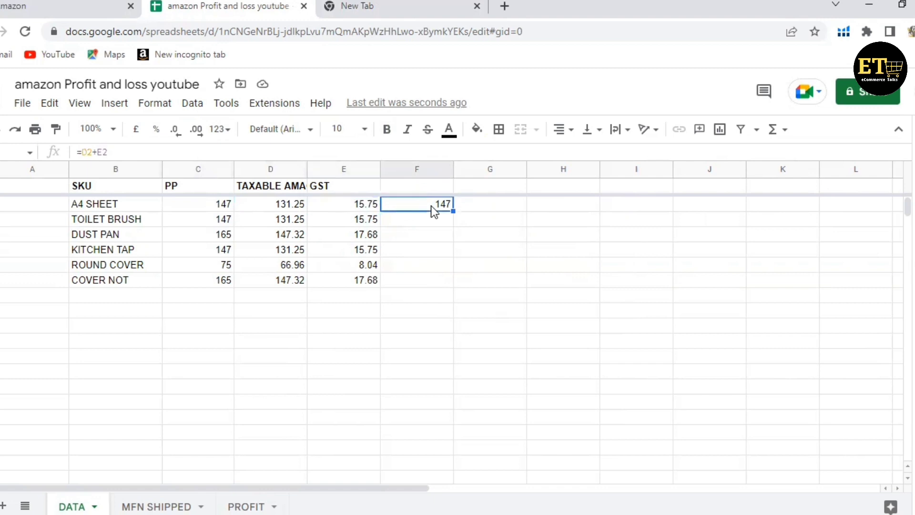
key("Delete")
left_click(487, 204)
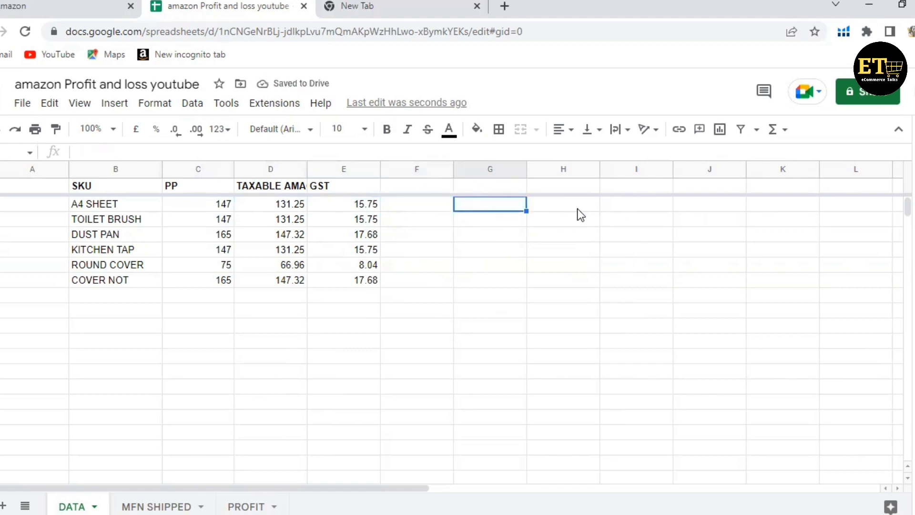
Step: Enter a taxable amount of 147 and a GST of 0 in the empty row below COVER NOT
left_click(292, 298)
type("147")
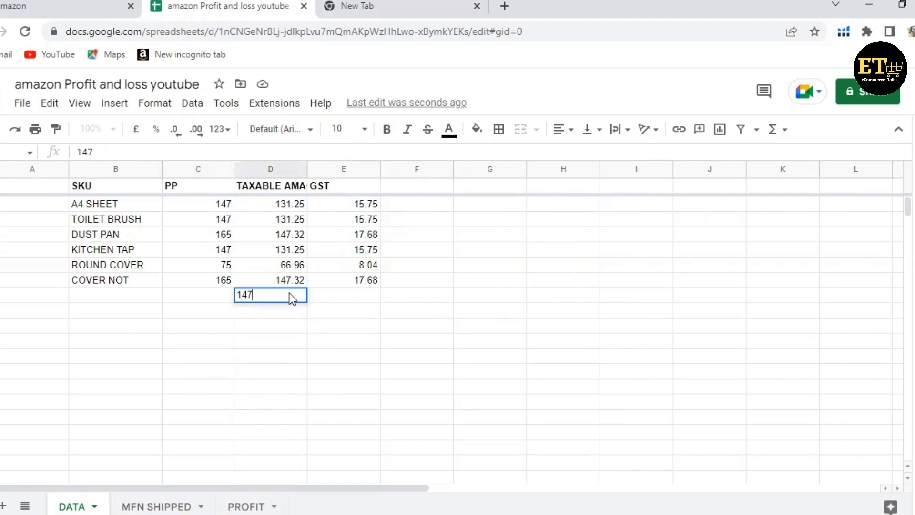
key("Tab")
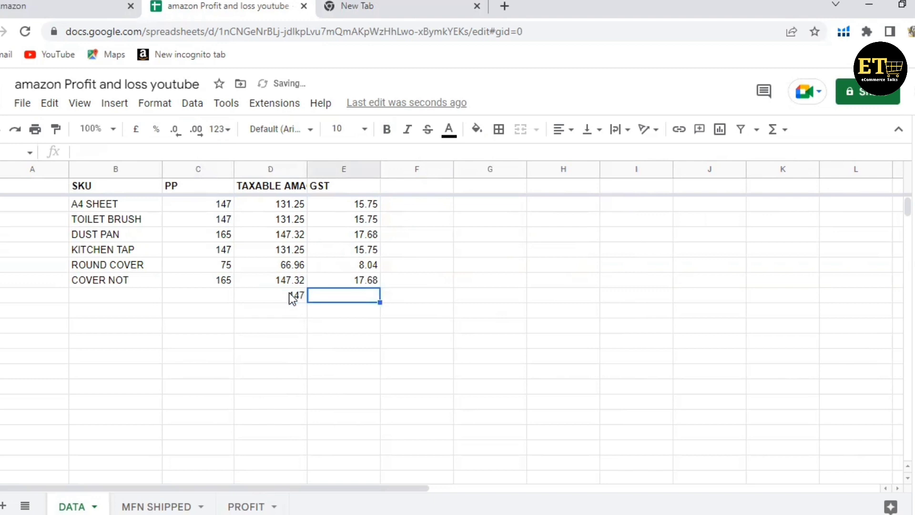
type("0")
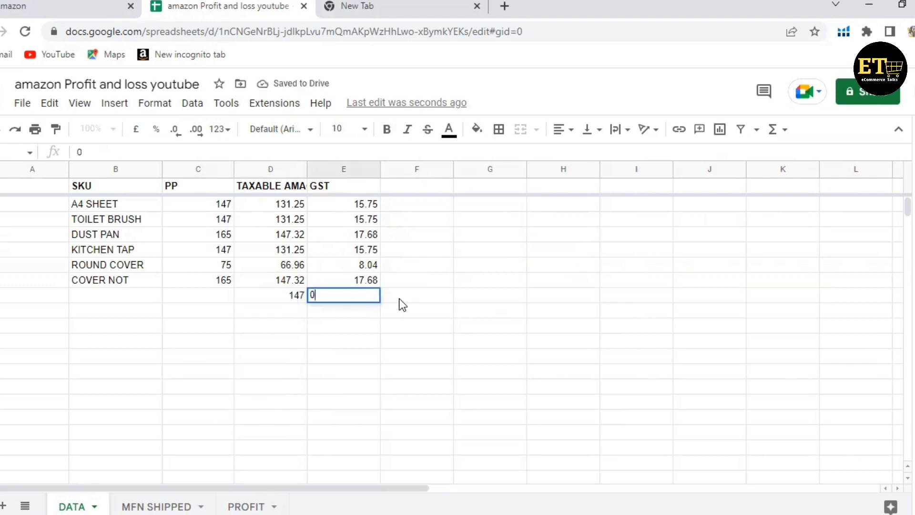
key("Tab")
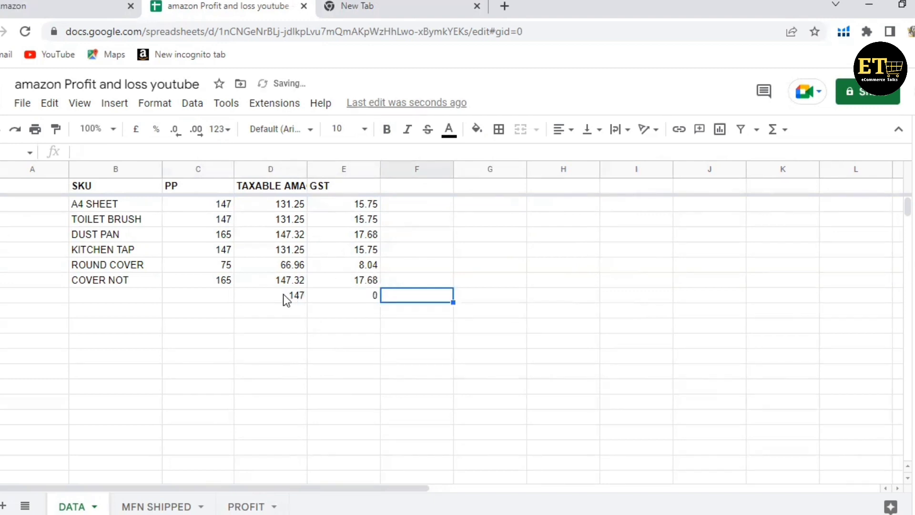
Step: Clear the trial taxable amount and GST from the row below COVER NOT
left_click(283, 294)
key("Delete")
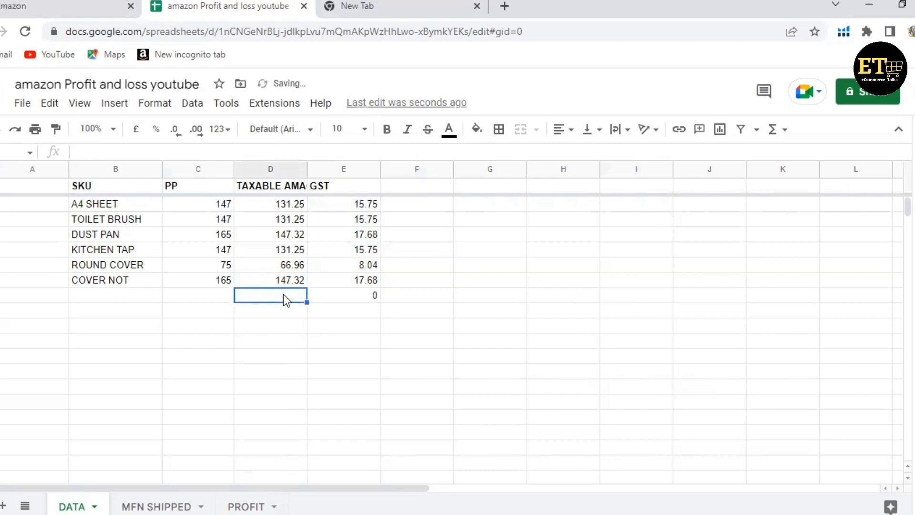
left_click(339, 294)
key("Delete")
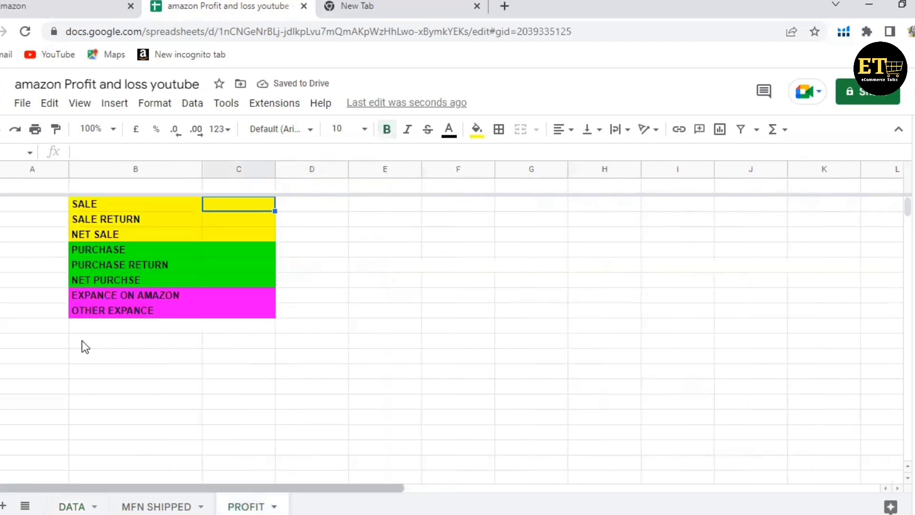
Step: Go through the SALE, SALE RETURN, NET SALE and PURCHASE rows on the PROFIT sheet
left_click(314, 204)
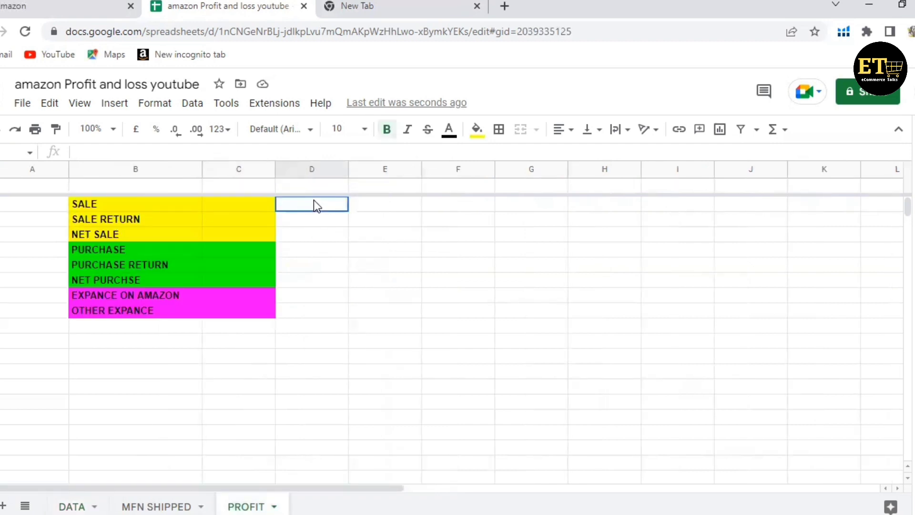
left_click(217, 204)
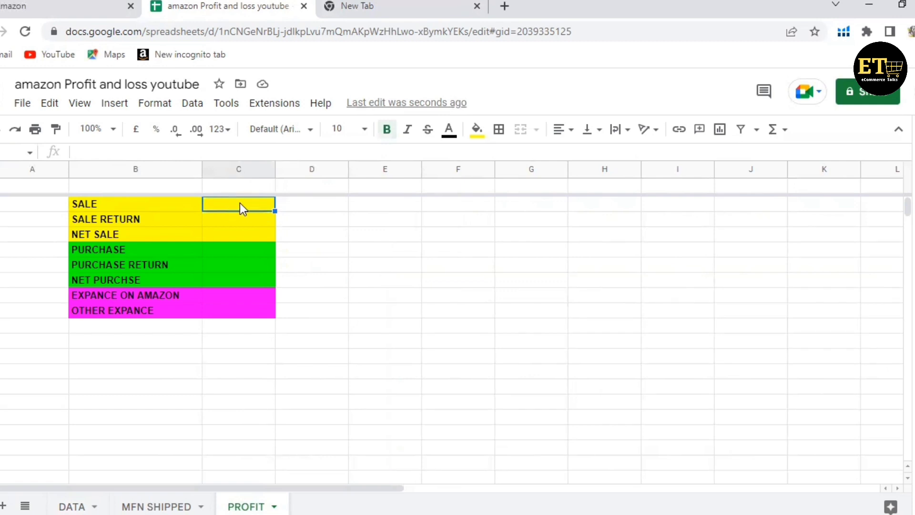
left_click(218, 220)
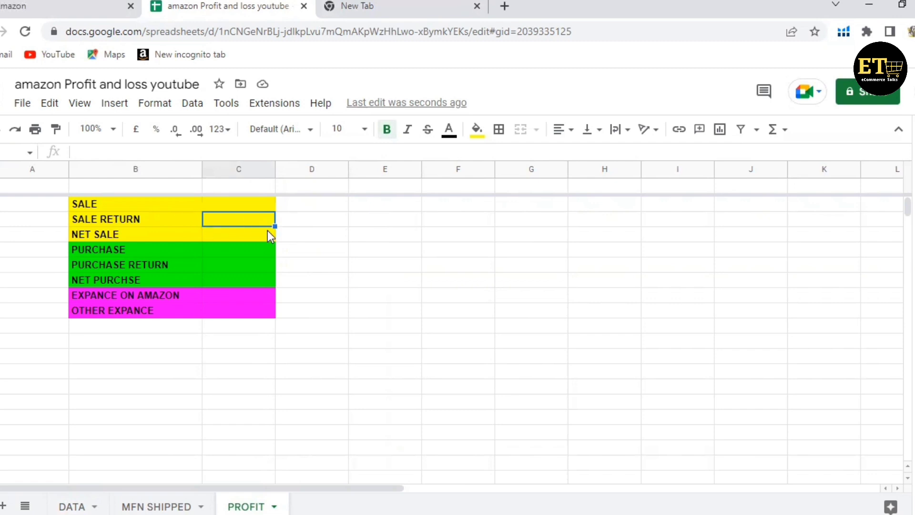
left_click(213, 233)
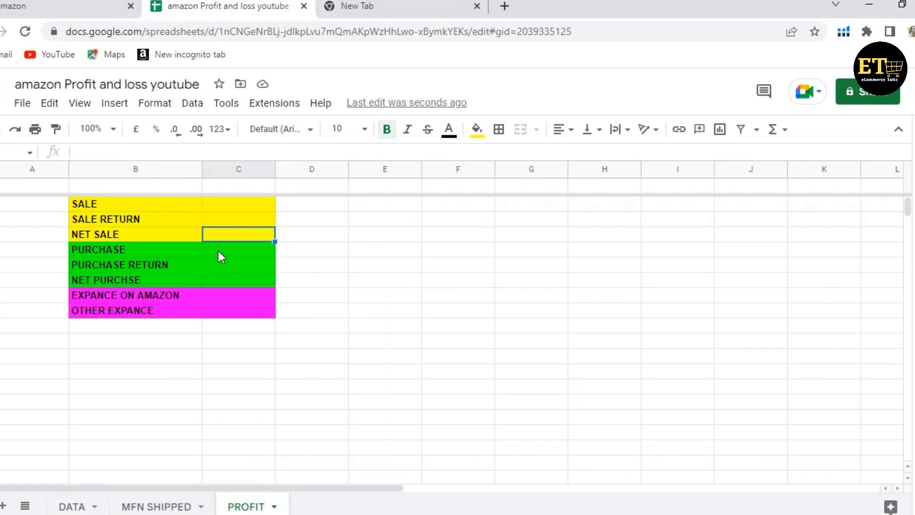
left_click(218, 251)
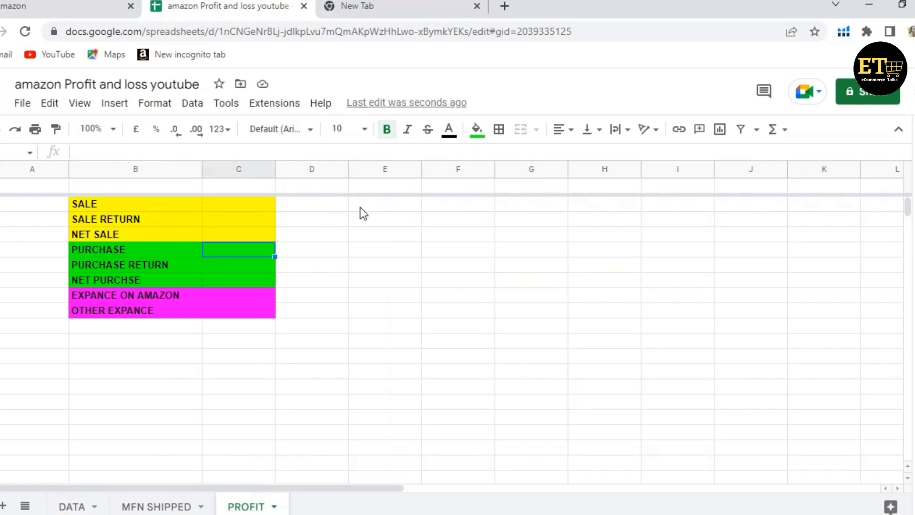
Step: Enter 11 in column D beside the SALE row of the PROFIT sheet
left_click(302, 208)
type("11")
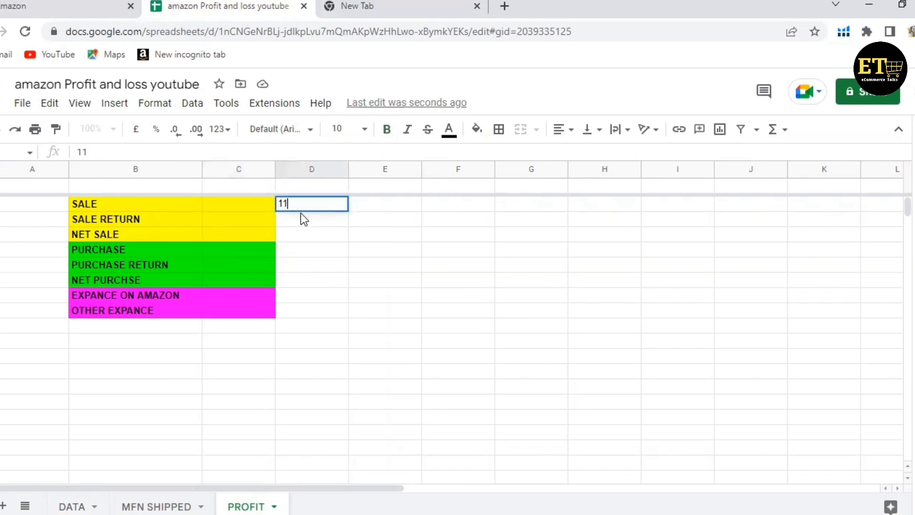
left_click(287, 248)
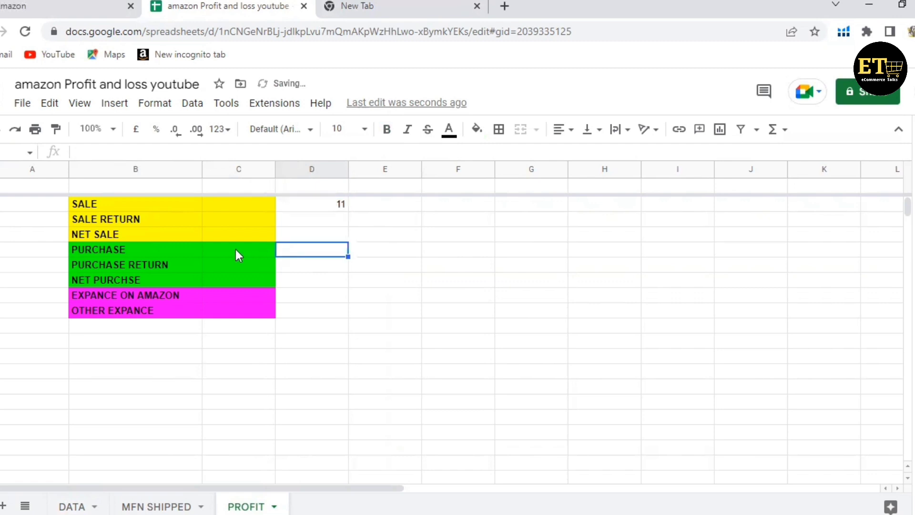
left_click(235, 250)
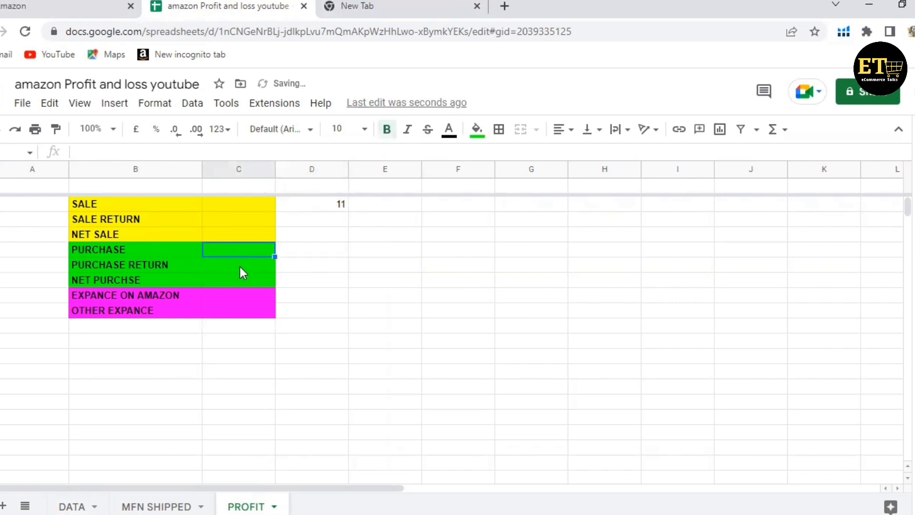
left_click(283, 263)
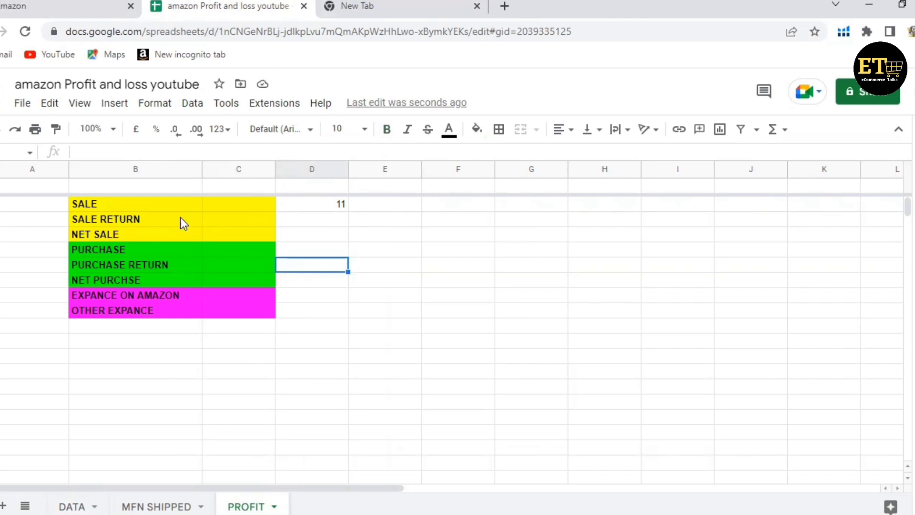
Step: Enter 3 in column D beside the SALE RETURN row
left_click(226, 219)
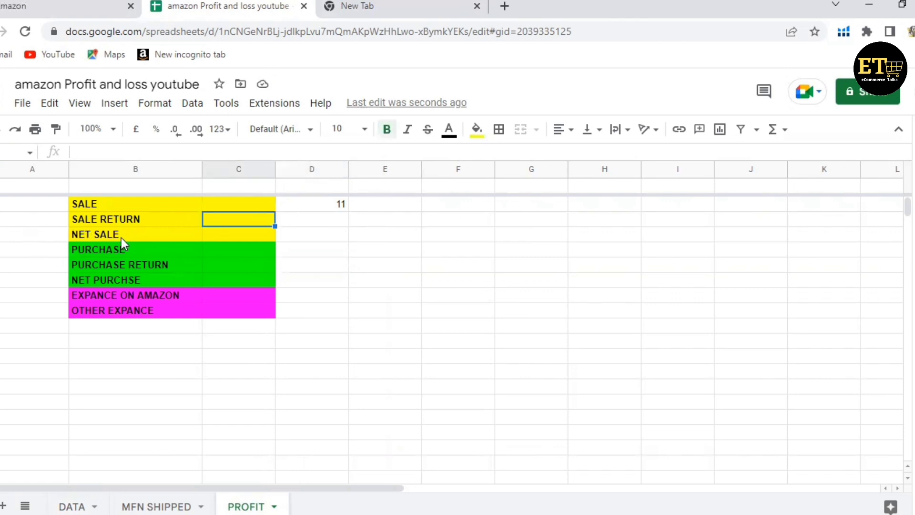
left_click(266, 268)
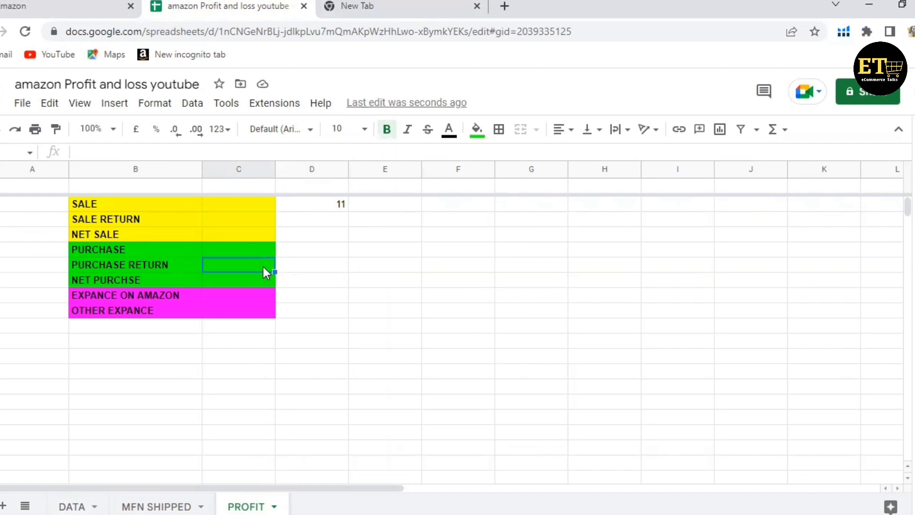
left_click(332, 223)
type("3")
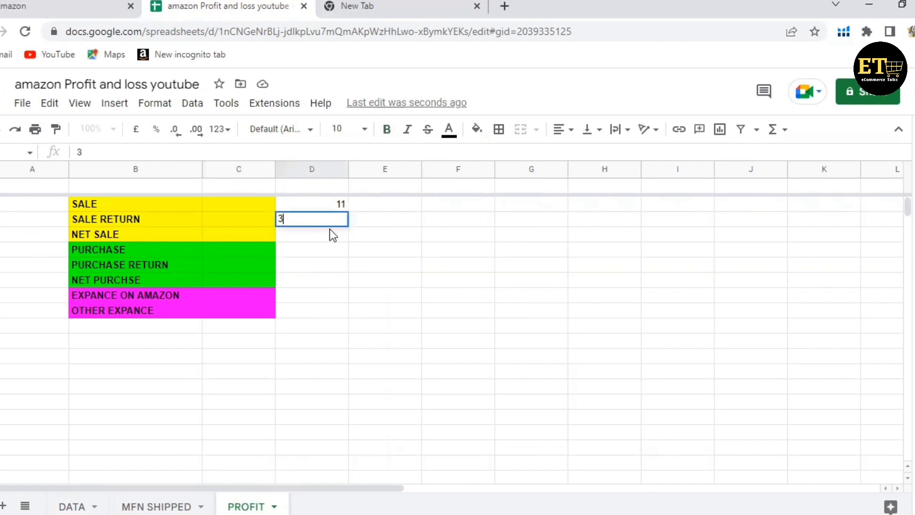
left_click(318, 248)
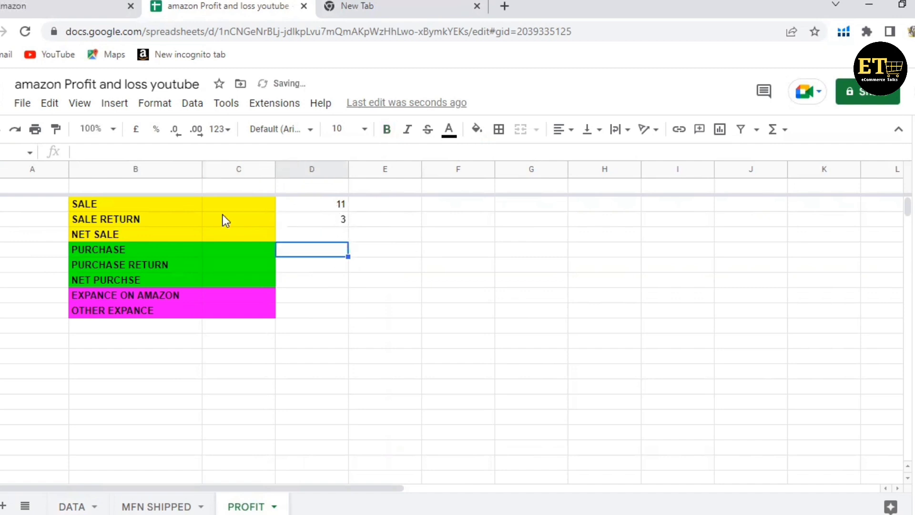
left_click(296, 263)
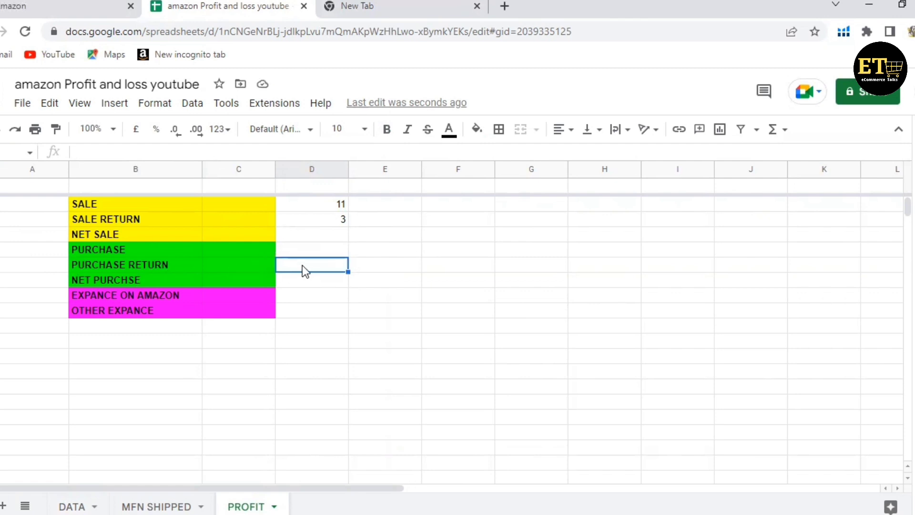
double_click(305, 263)
type("3")
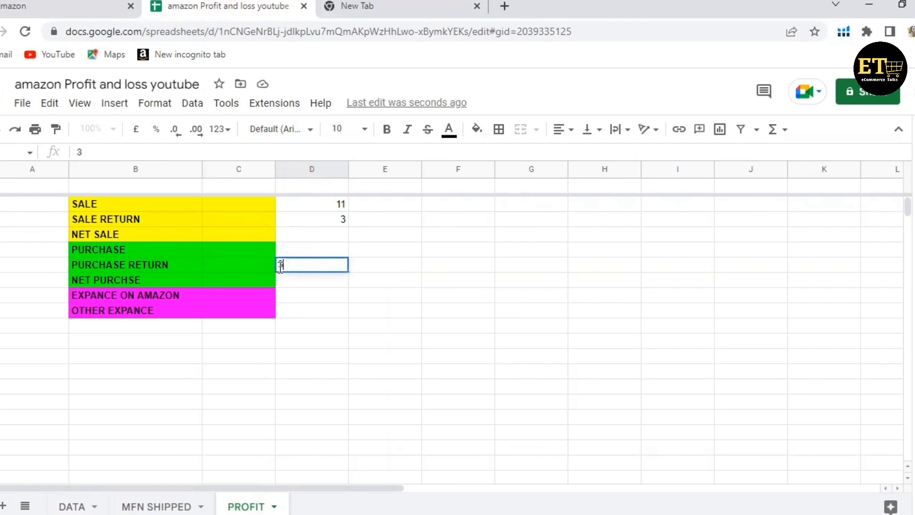
key("BackSpace")
key("Escape")
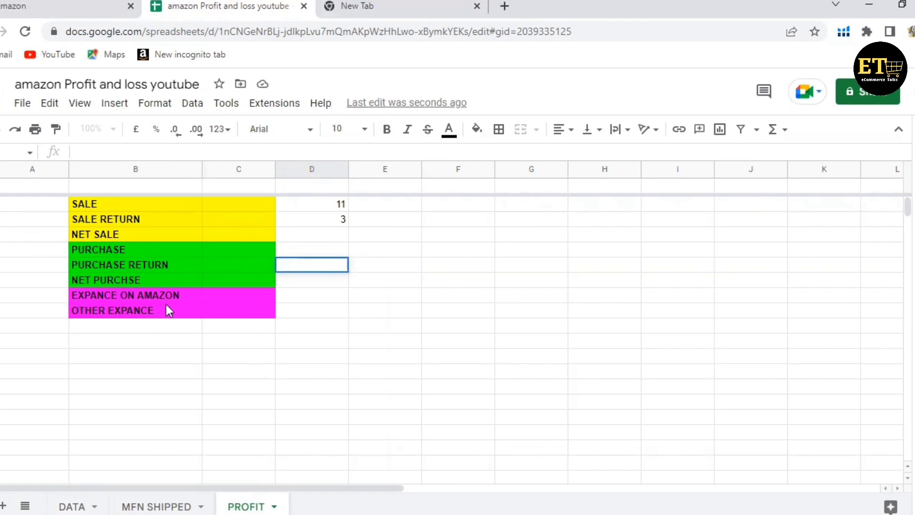
Step: Review the EXPANCE ON AMAZON and OTHER EXPANCE rows and their adjoining cells
left_click(218, 296)
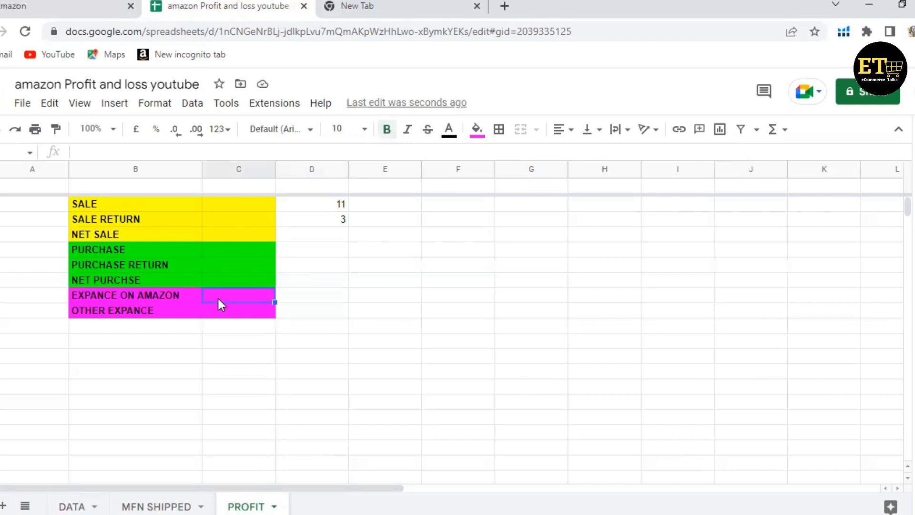
left_click(291, 298)
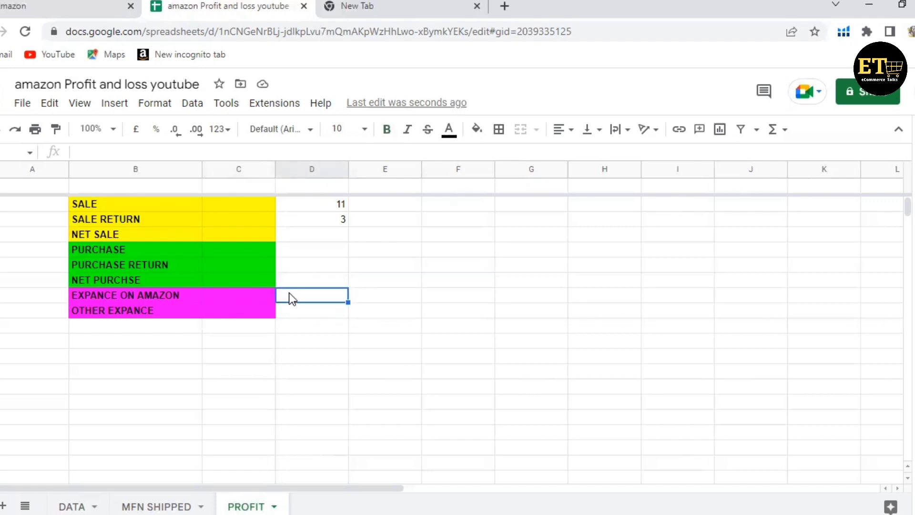
left_click(89, 313)
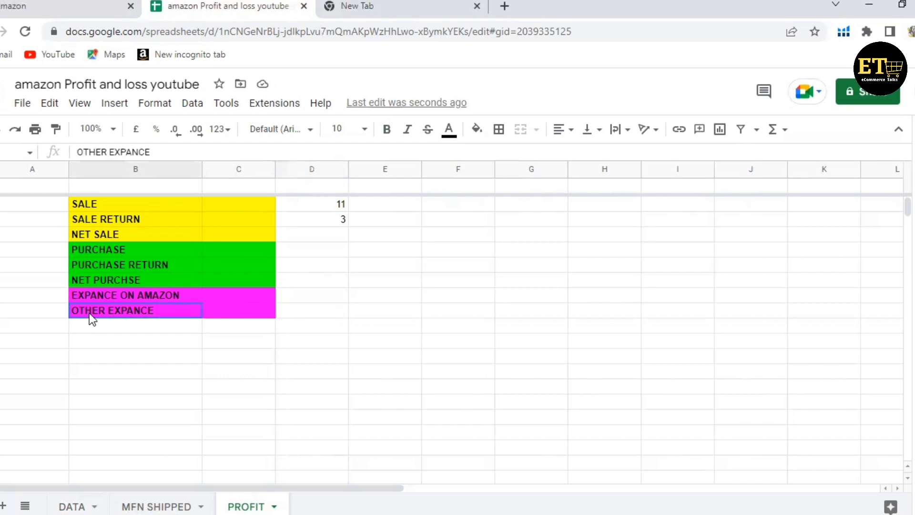
left_click(287, 315)
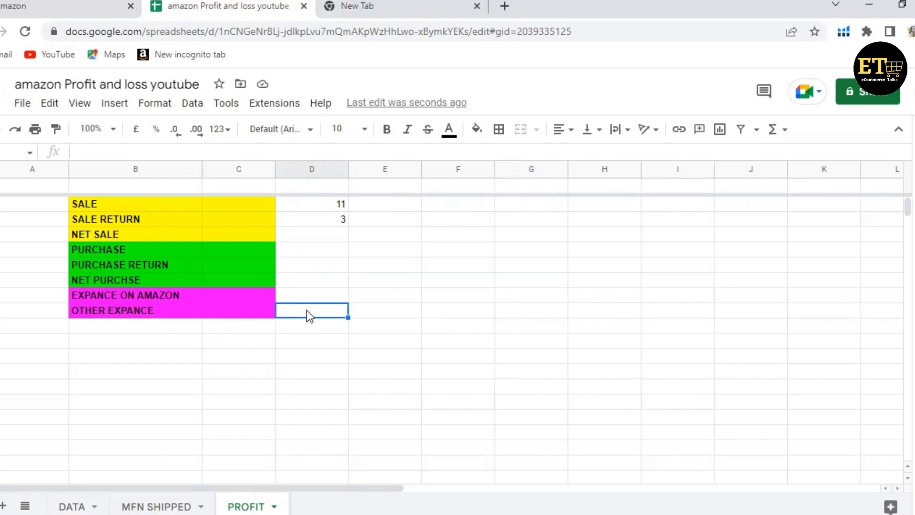
Step: Try the label NET POFIT in the cell below OTHER EXPANCE, and clear it
left_click(118, 325)
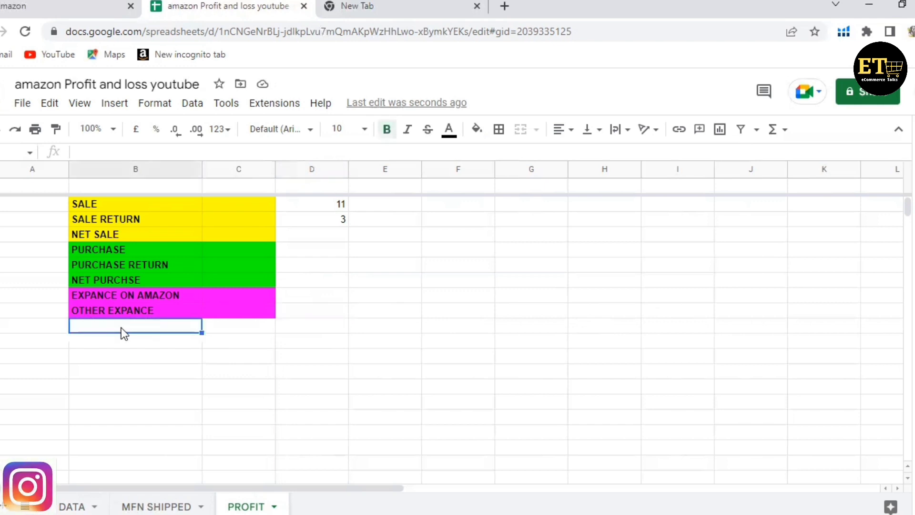
type("NET")
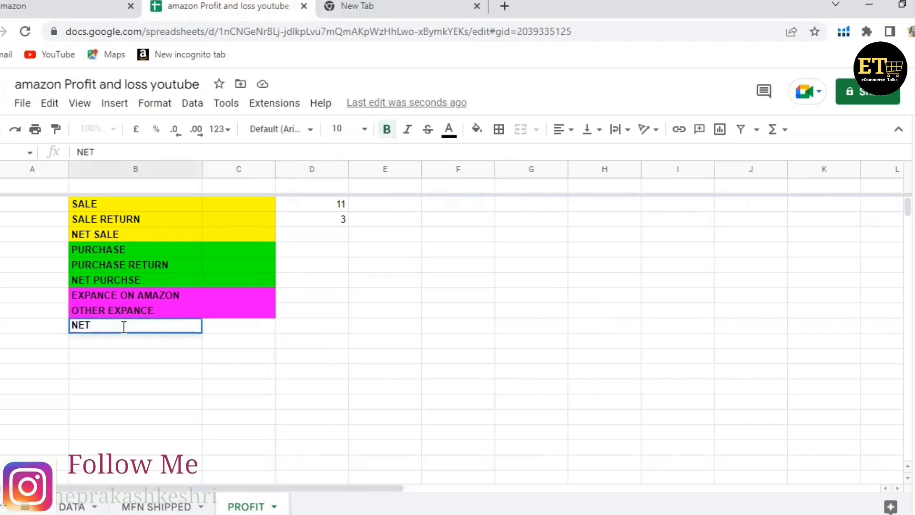
type(" POFIT")
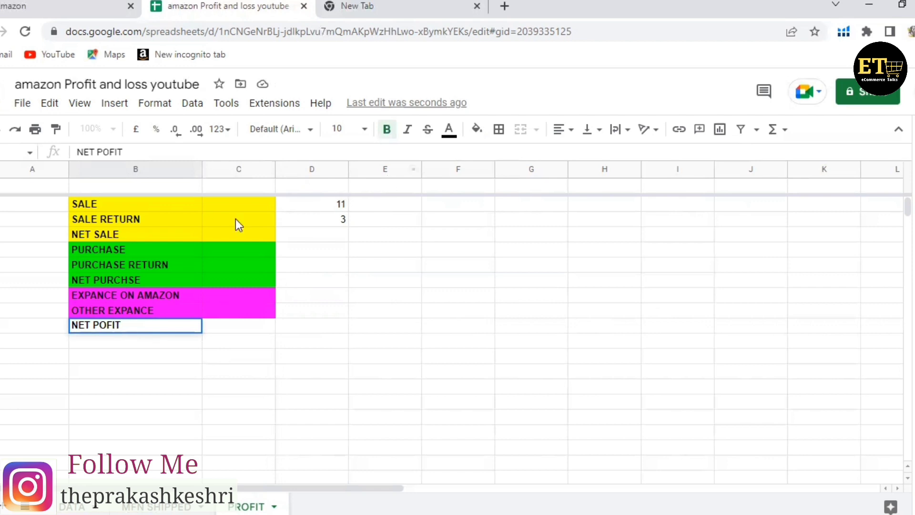
left_click(315, 203)
left_click(152, 327)
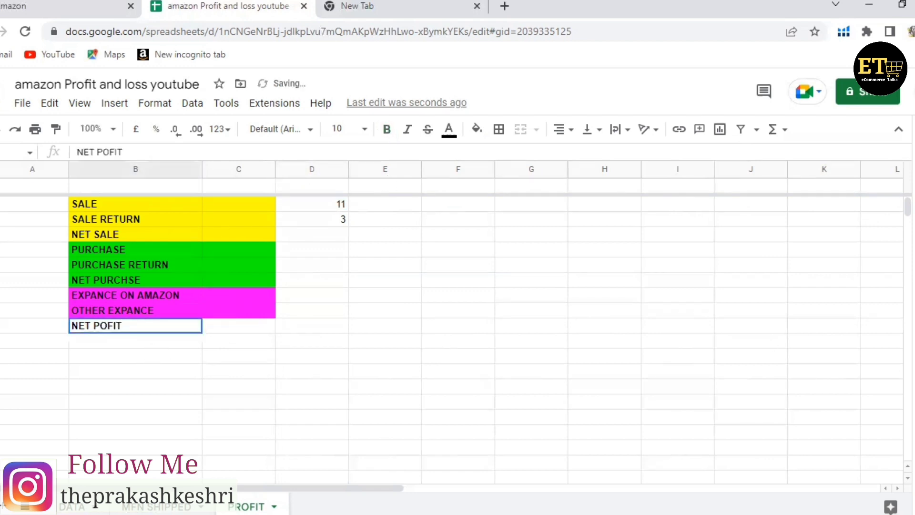
key("Delete")
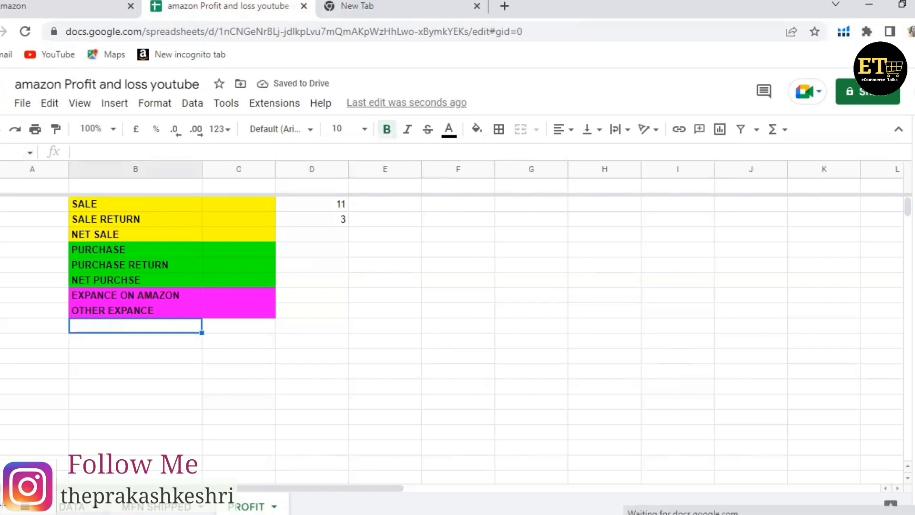
Step: Add a new blank sheet directly after the MFN SHIPPED sheet
left_click(72, 506)
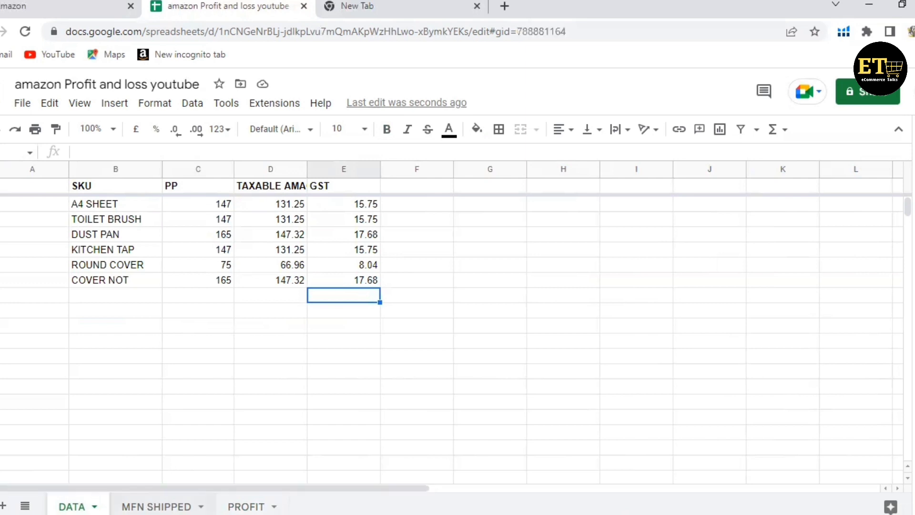
left_click(156, 506)
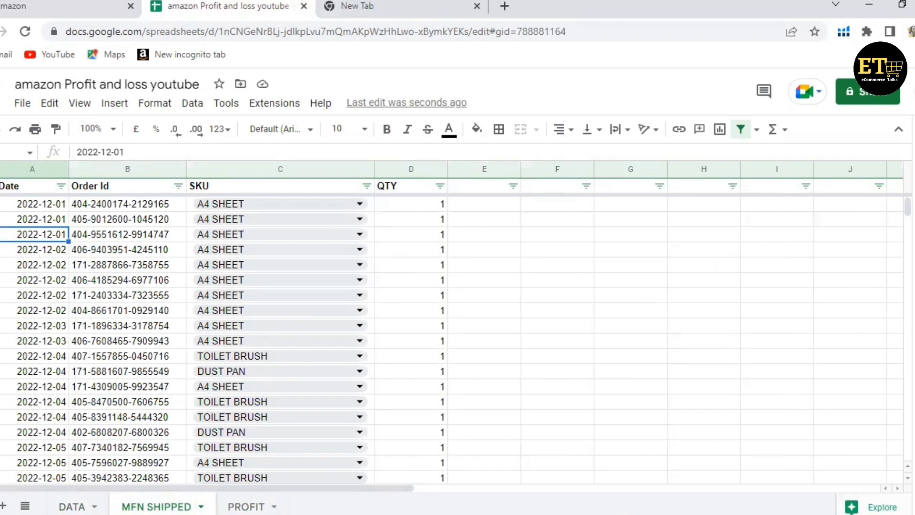
key("shift+F11")
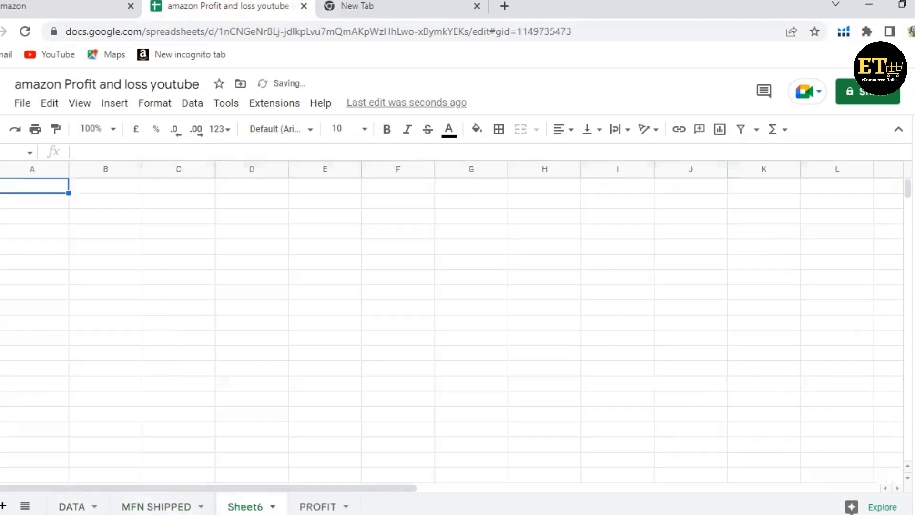
Step: Try to rename the new blank sheet as MFN SHIPPED, and clear the name
double_click(245, 506)
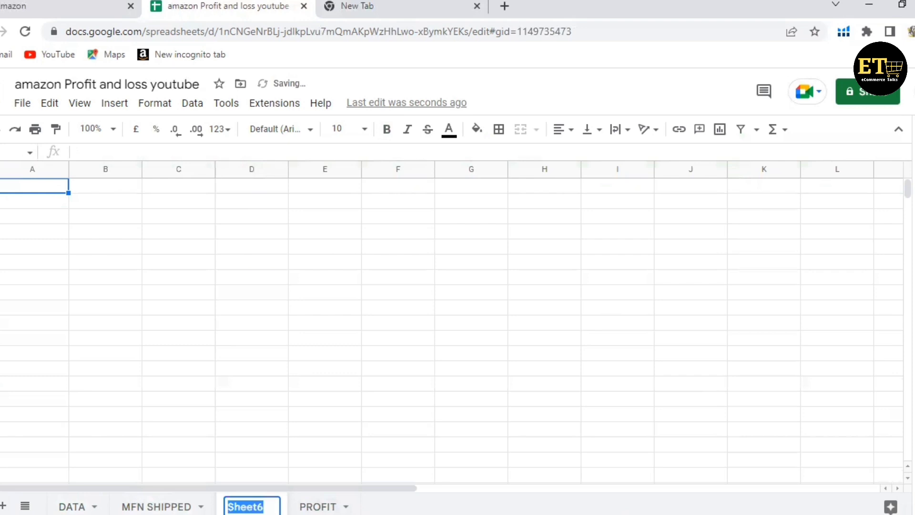
type("MFN")
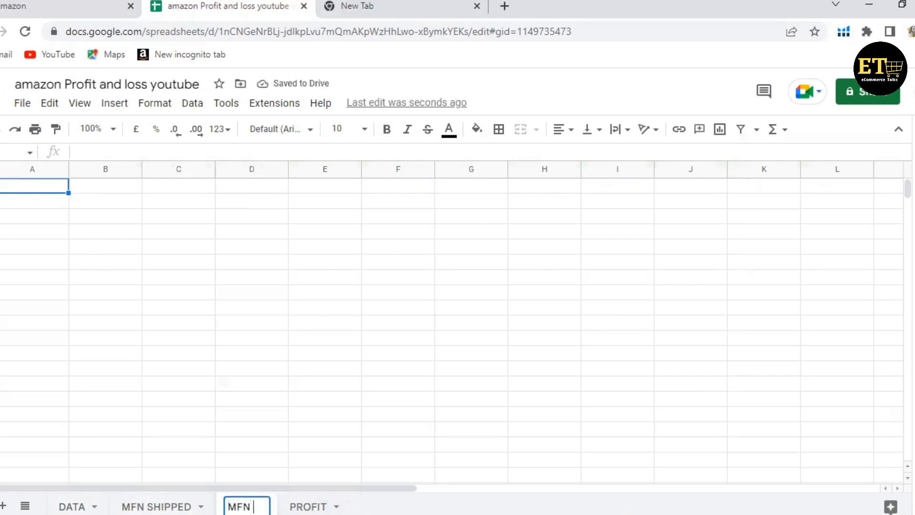
type(" SHI")
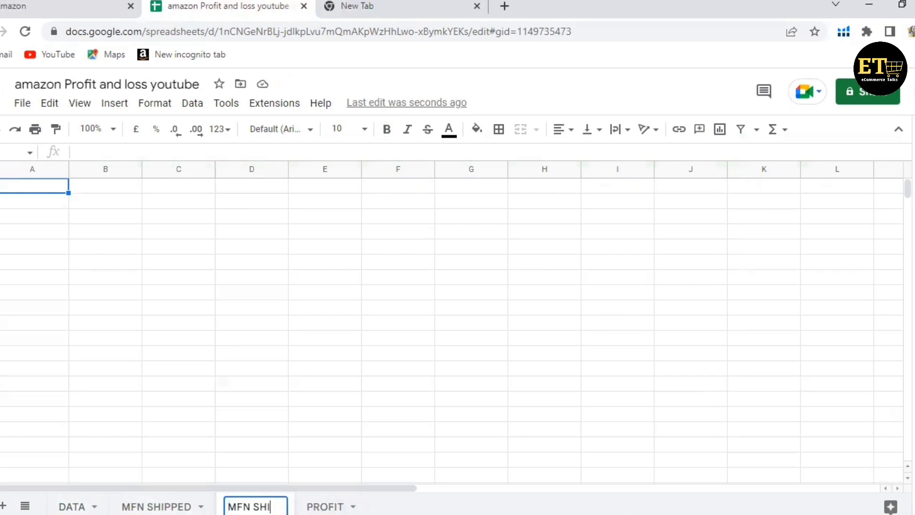
type("PPED")
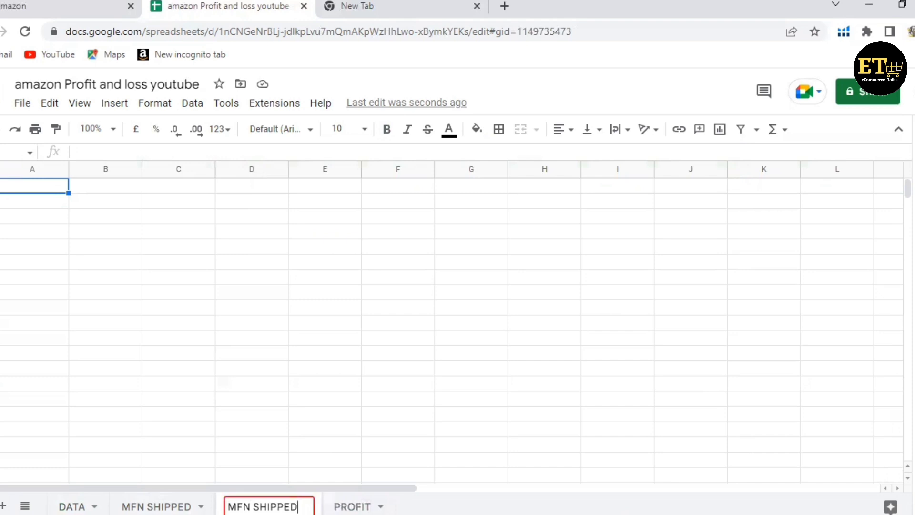
key("BackSpace")
key("BackSpace")
key("BackSpace")
key("BackSpace")
key("BackSpace")
key("BackSpace")
key("BackSpace")
key("BackSpace")
key("BackSpace")
key("BackSpace")
key("BackSpace")
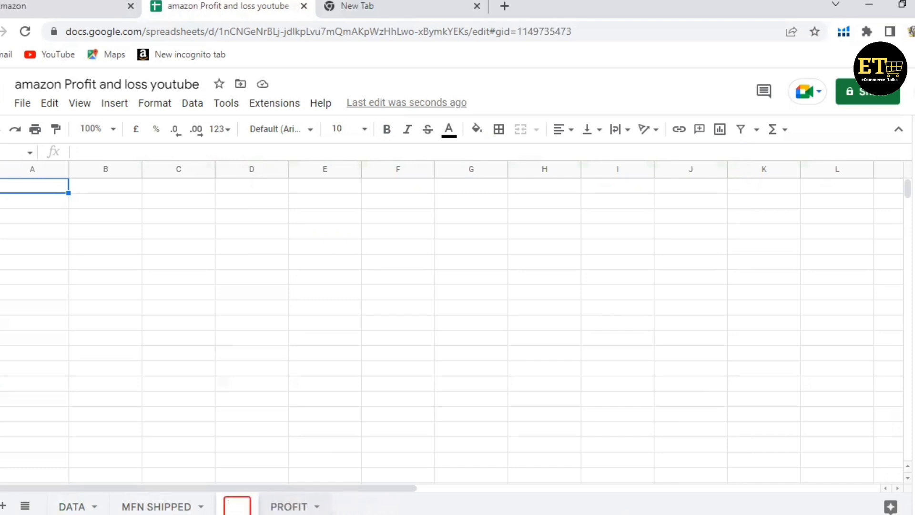
key("Return")
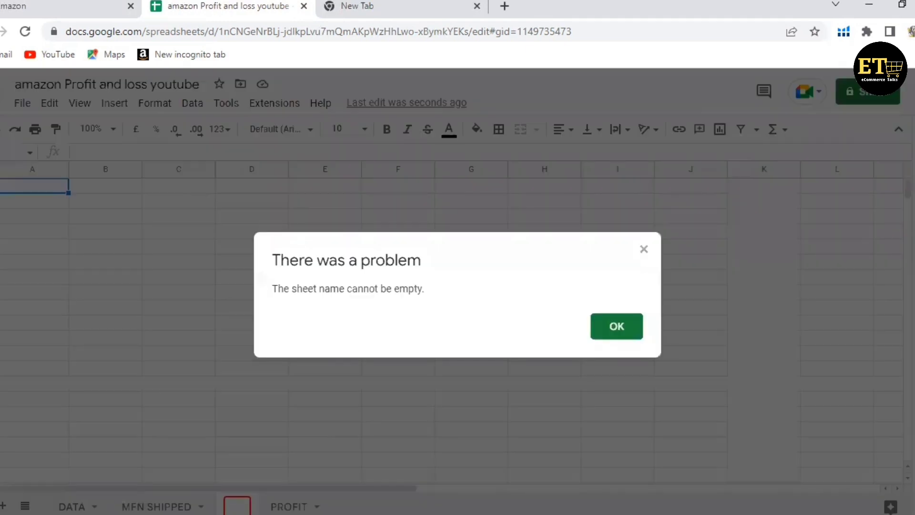
left_click(617, 327)
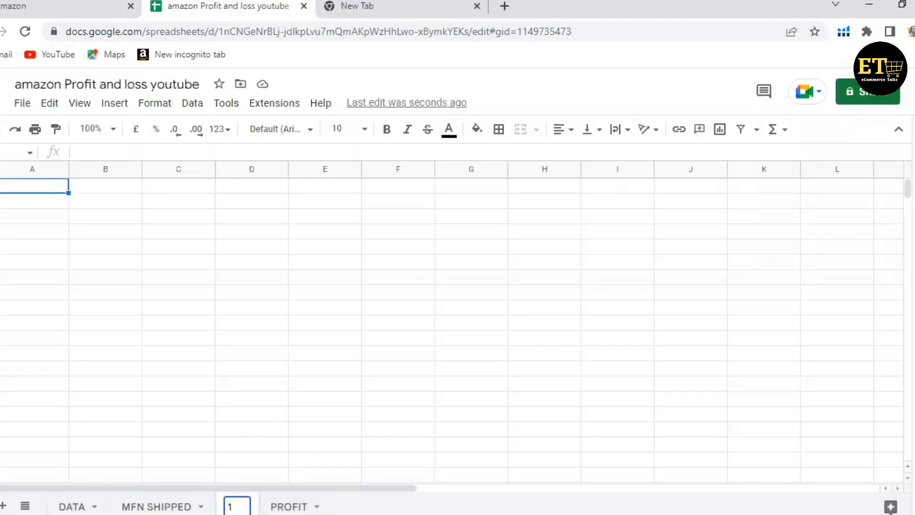
Step: Name the blank sheet 1 and delete it from the spreadsheet
type("1")
key("Return")
right_click(230, 506)
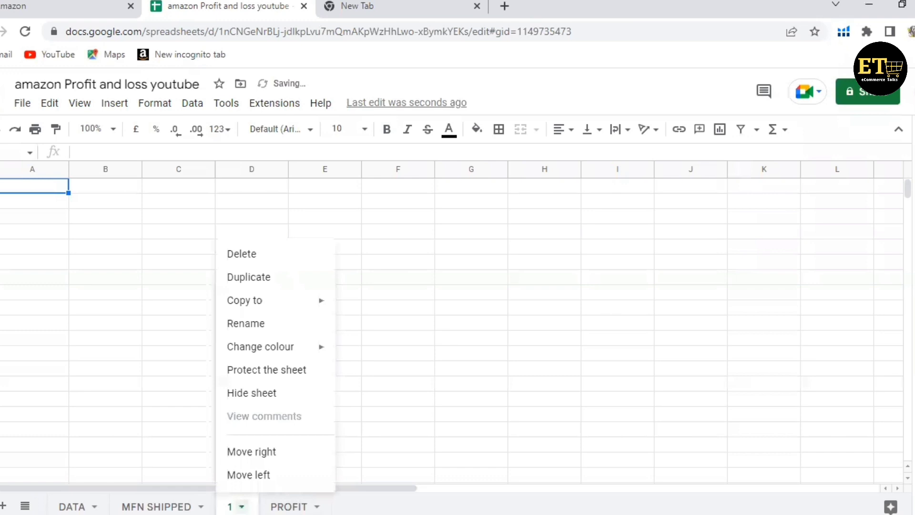
left_click(262, 256)
left_click(625, 327)
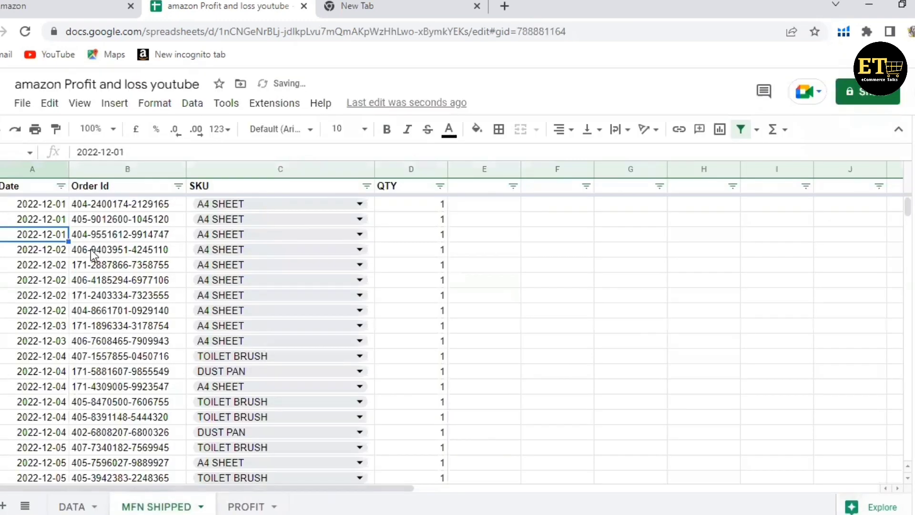
Step: Examine the Date and Order Id entries in the first rows of the MFN SHIPPED sheet
left_click(25, 205)
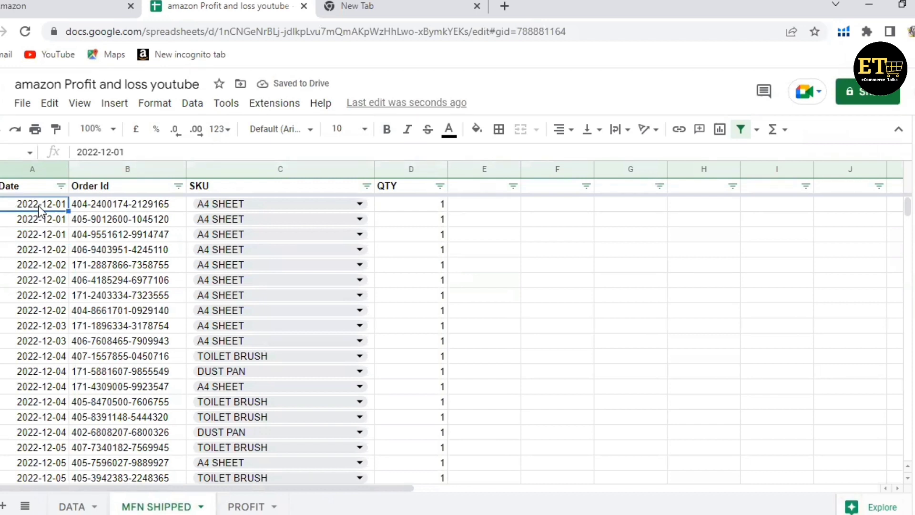
key("Down")
key("Down")
key("Up")
key("Up")
key("Right")
key("Down")
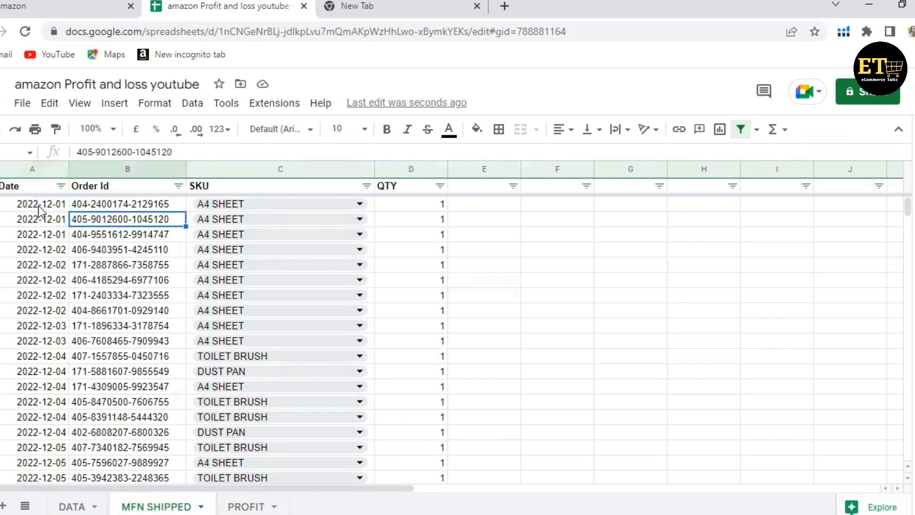
key("Up")
key("Up")
key("Down")
key("Down")
key("Down")
key("Down")
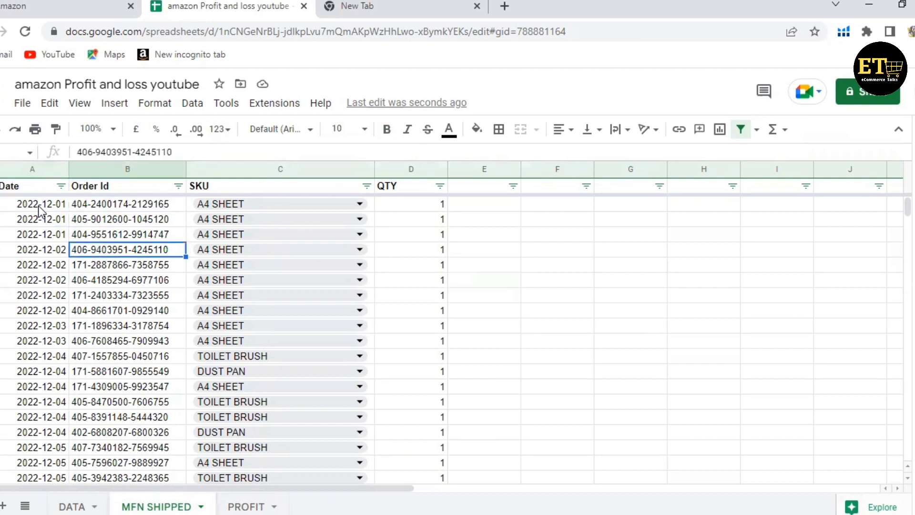
key("Up")
key("Up")
Step: Examine the QTY values of the first few shipped orders
key("Right")
key("Right")
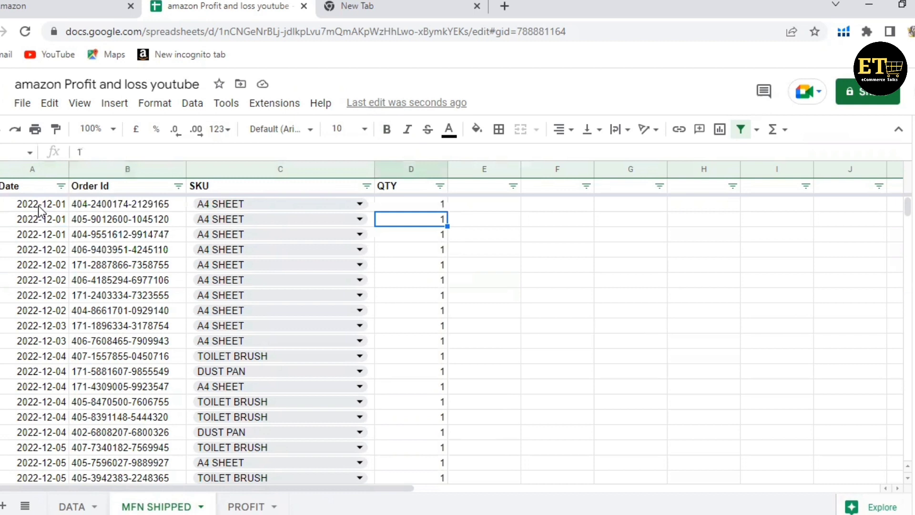
key("Left")
key("Right")
key("Up")
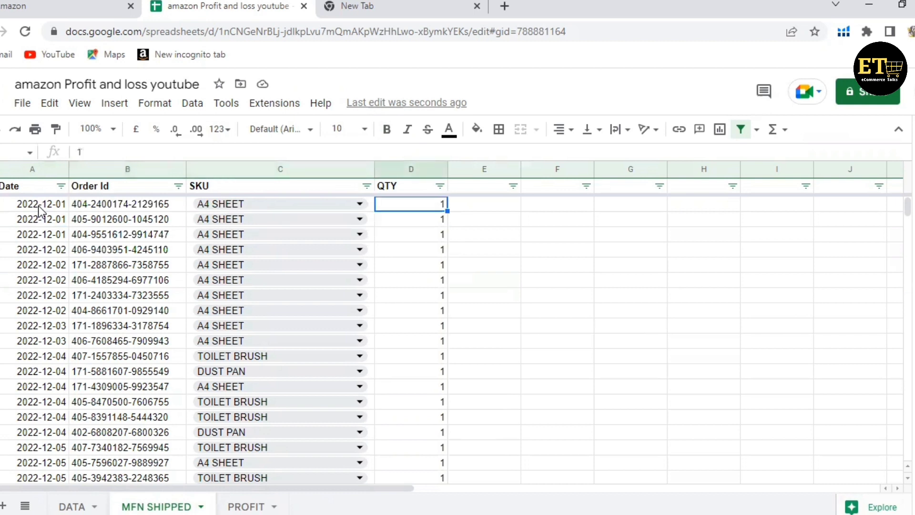
key("Down")
key("Down")
key("Up")
key("Up")
Step: Review the dates of the first orders and the SKU choices offered for the seventh order, leaving its SKU as is
key("Left")
key("Left")
key("Left")
key("Down")
key("Down")
key("Down")
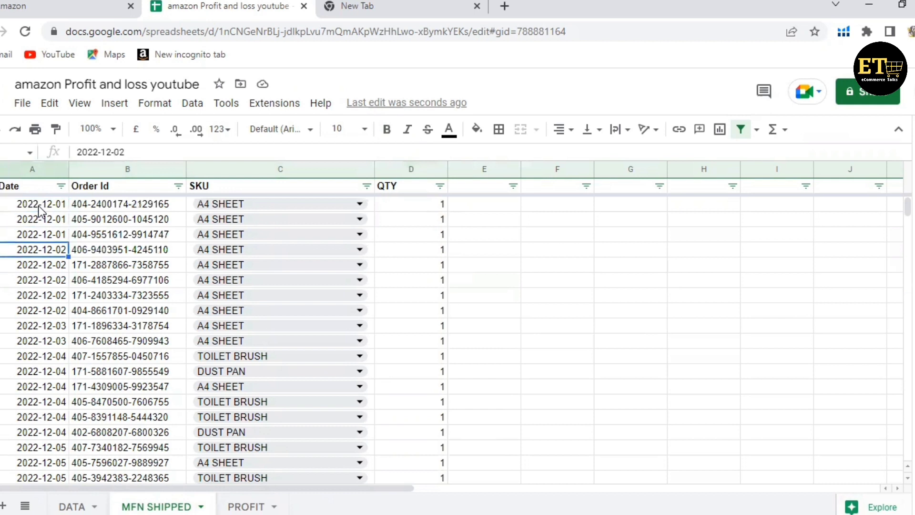
key("Down")
key("Down")
key("Down")
key("Right")
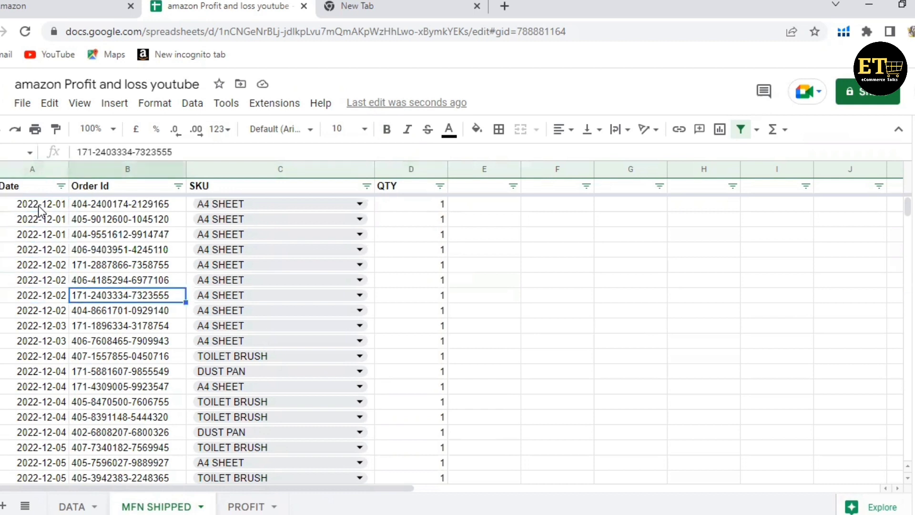
key("Right")
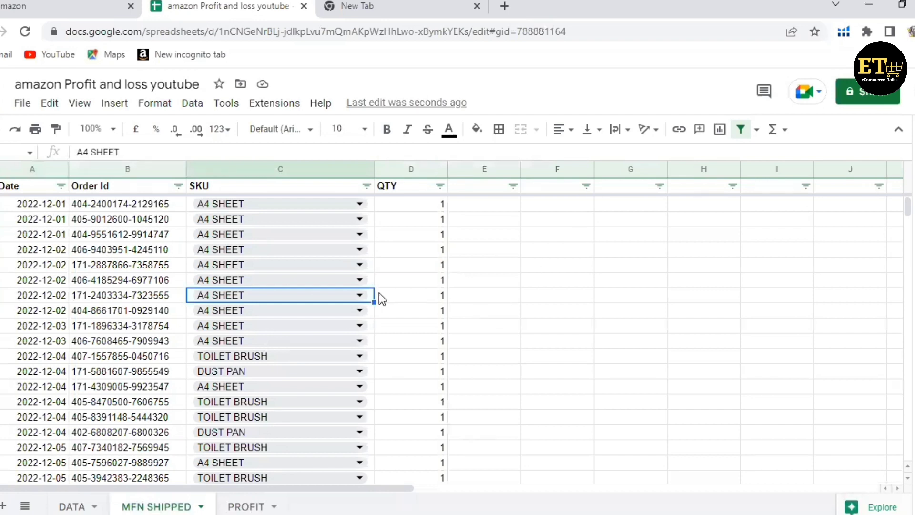
left_click(359, 295)
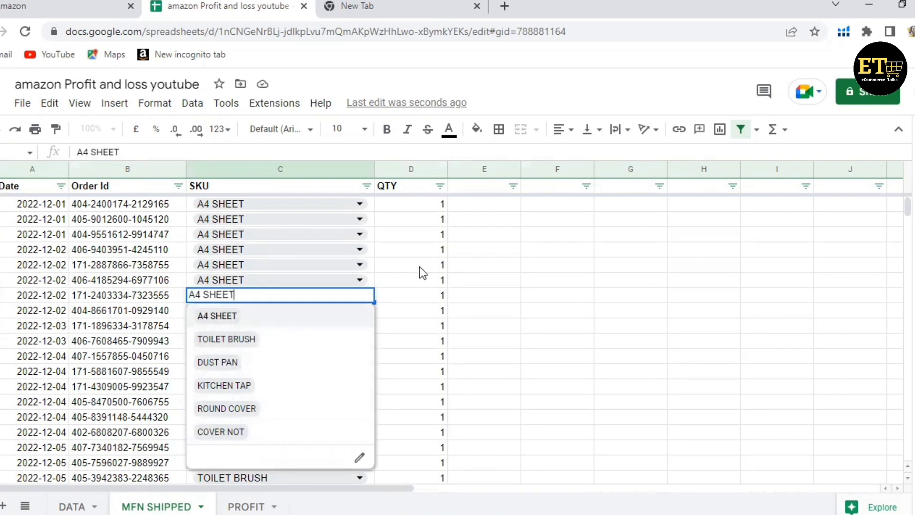
left_click(500, 256)
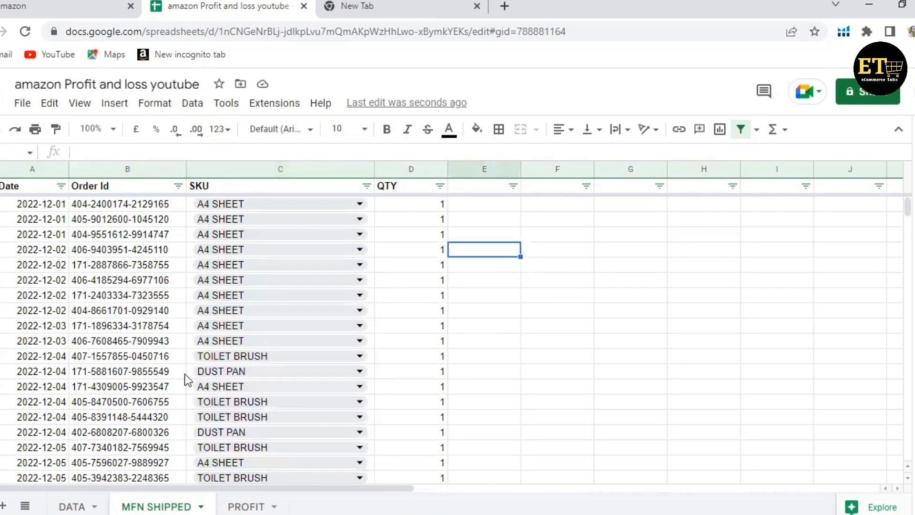
Step: View the date picker for the fourth order's date, and leave it without choosing another date
scroll(319, 347, "down", 1)
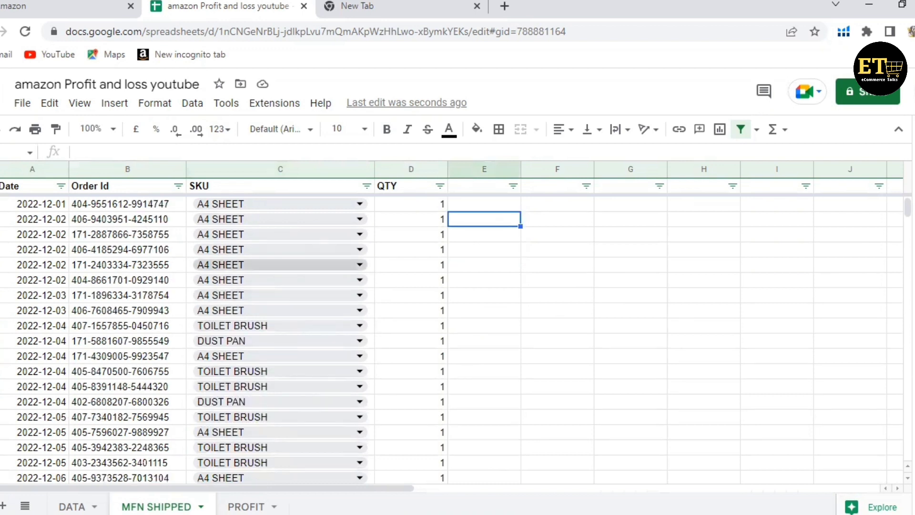
scroll(267, 414, "up", 1)
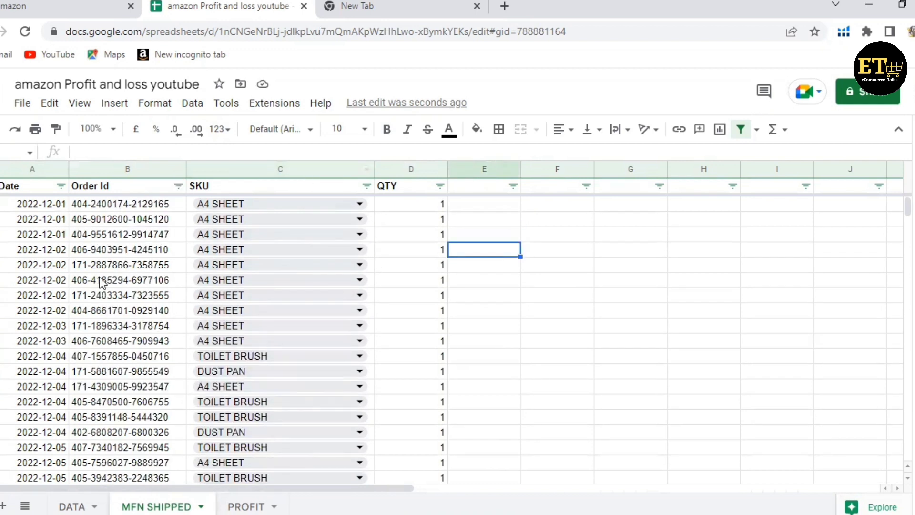
double_click(43, 249)
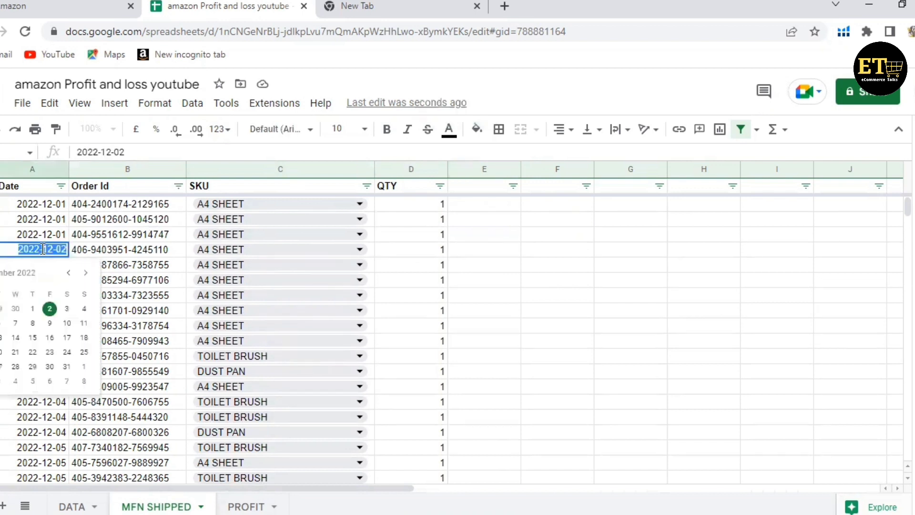
left_click(120, 249)
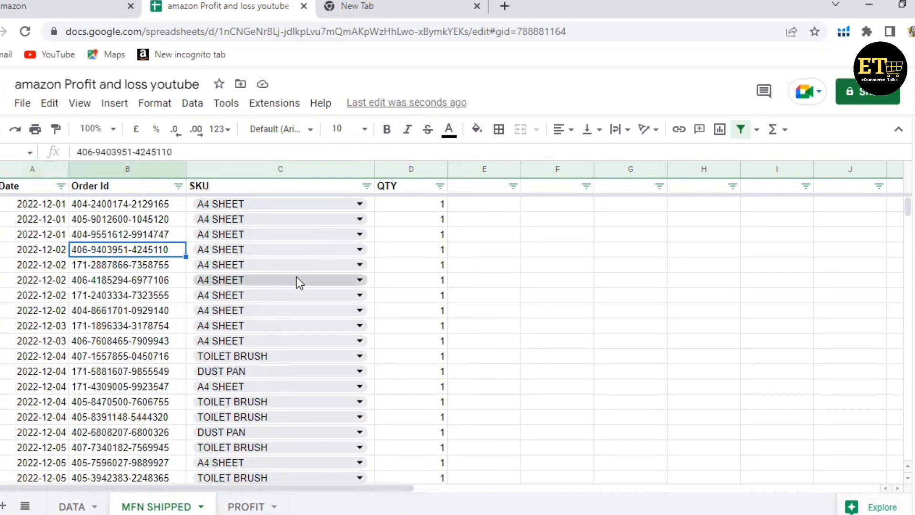
Step: Look through the QTY column and the shipped orders down to the last filled row of the list
key("Right")
key("Right")
key("Down")
key("Down")
key("Down")
key("Down")
key("Down")
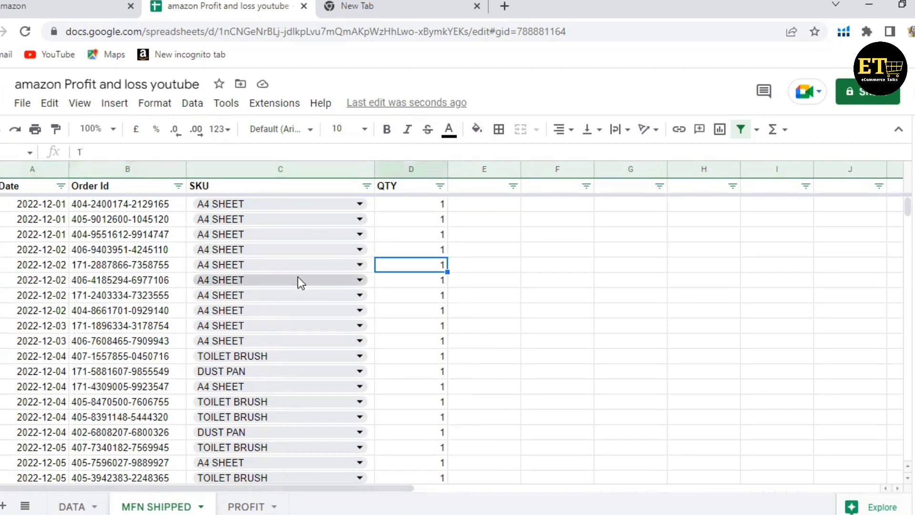
key("Down")
key("Down")
key("Down")
key("Down")
key("Down")
key("Down")
key("Down")
key("Down")
key("Down")
key("Down")
key("Down")
key("Down")
key("Down")
key("Down")
key("Down")
key("Down")
key("Down")
key("Down")
key("Down")
key("Down")
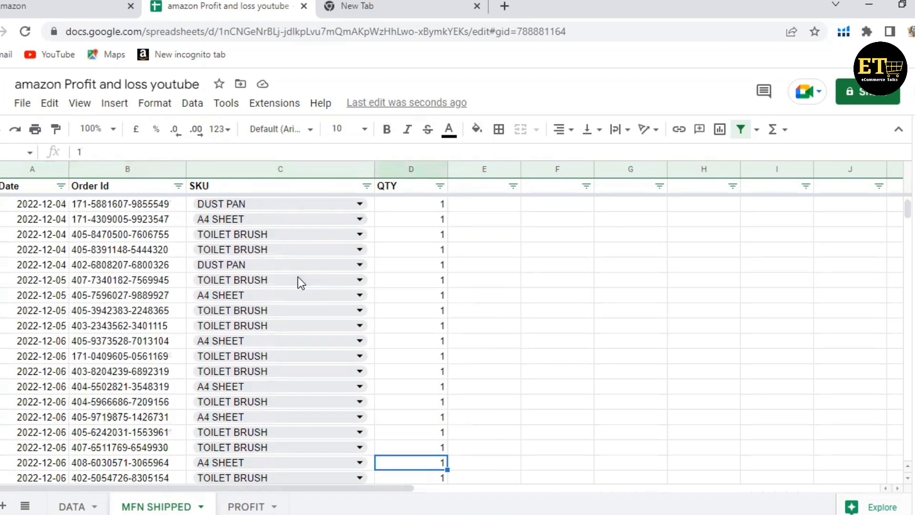
key("Down")
key("Down")
key("Down")
key("Down")
key("Down")
key("Down")
key("Down")
key("Down")
key("Down")
key("Down")
key("Down")
key("Down")
key("Down")
key("Down")
key("Down")
key("Down")
key("Down")
key("Down")
key("Down")
key("Down")
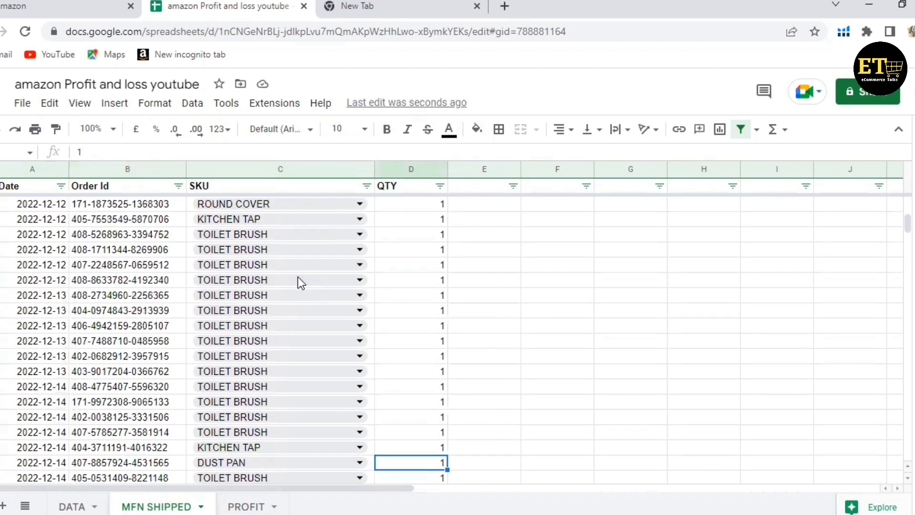
key("Down")
key("Down")
key("Down")
key("Down")
key("Down")
key("Down")
key("Down")
key("Down")
key("Down")
key("Down")
key("Down")
key("Down")
key("Down")
key("Down")
key("Down")
key("Down")
key("Down")
key("Down")
key("Down")
key("Down")
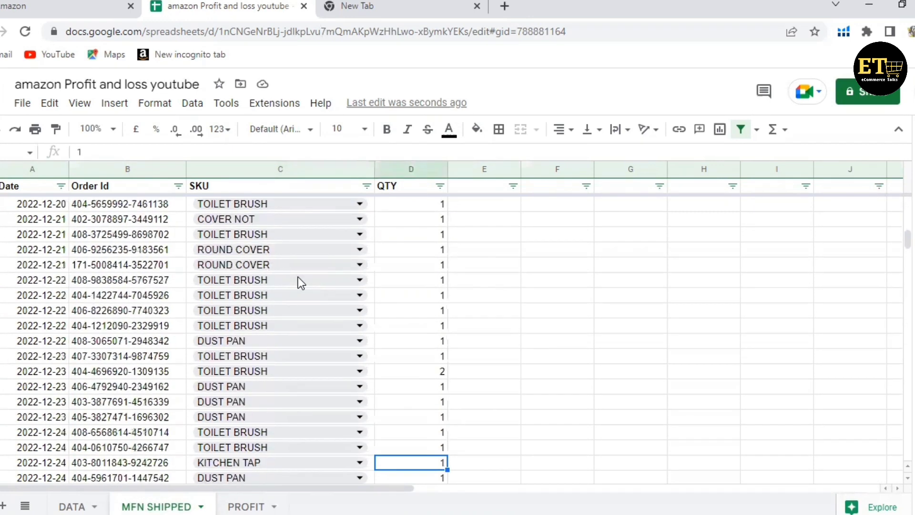
scroll(298, 280, "down", 20)
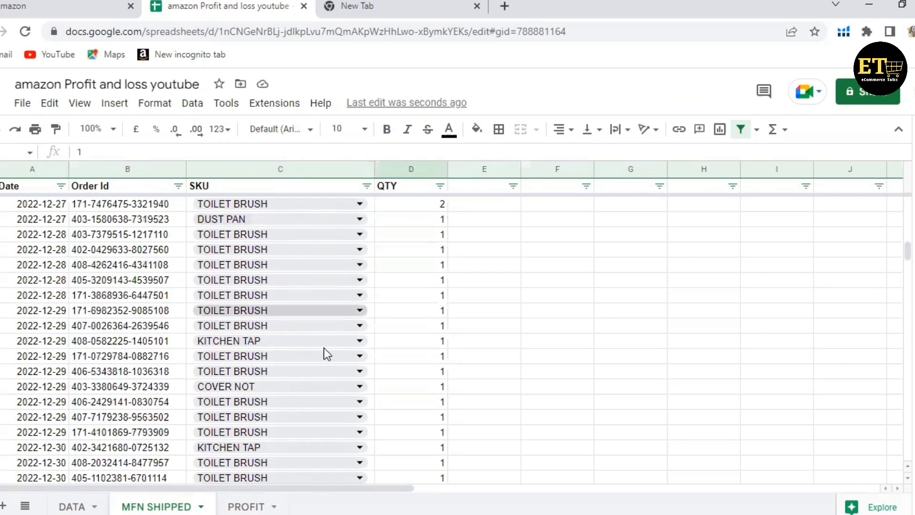
scroll(284, 329, "down", 3)
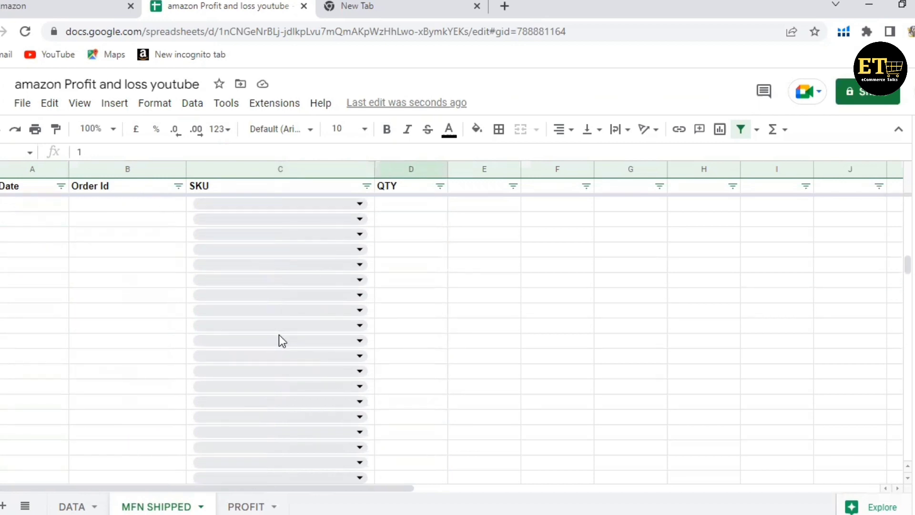
scroll(279, 335, "up", 3)
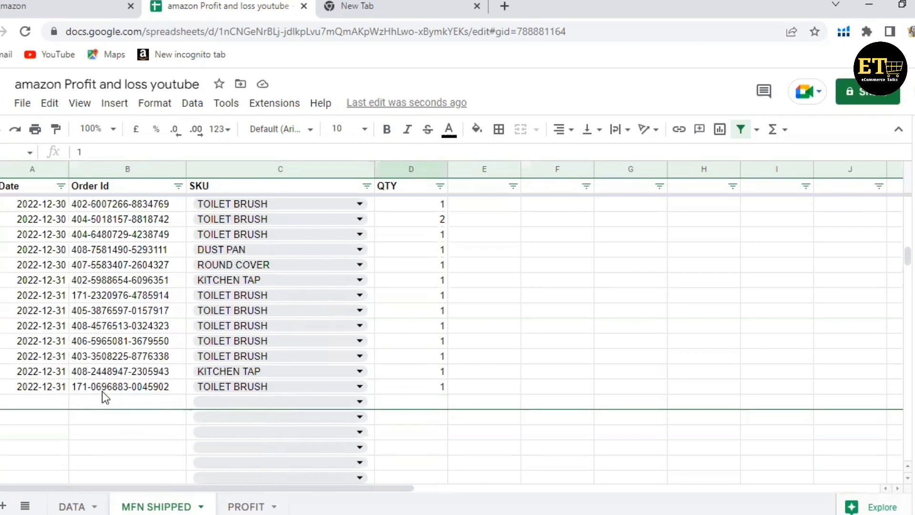
Step: Go back through the shipped orders to the first row, and look over the early December orders again
scroll(105, 391, "up", 15)
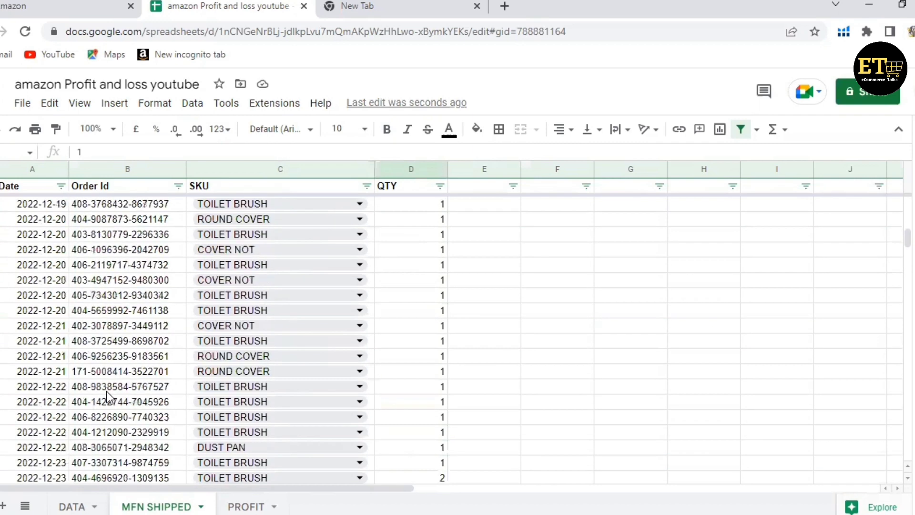
scroll(107, 391, "up", 15)
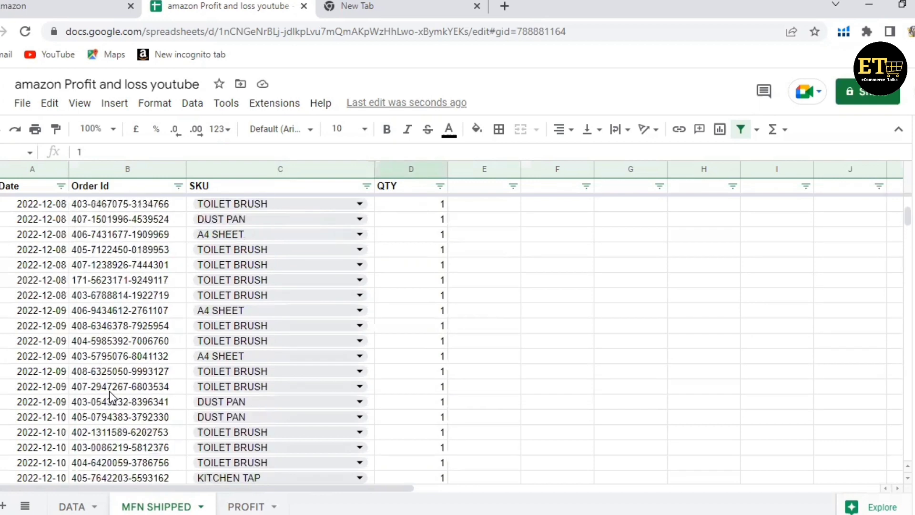
scroll(110, 391, "up", 10)
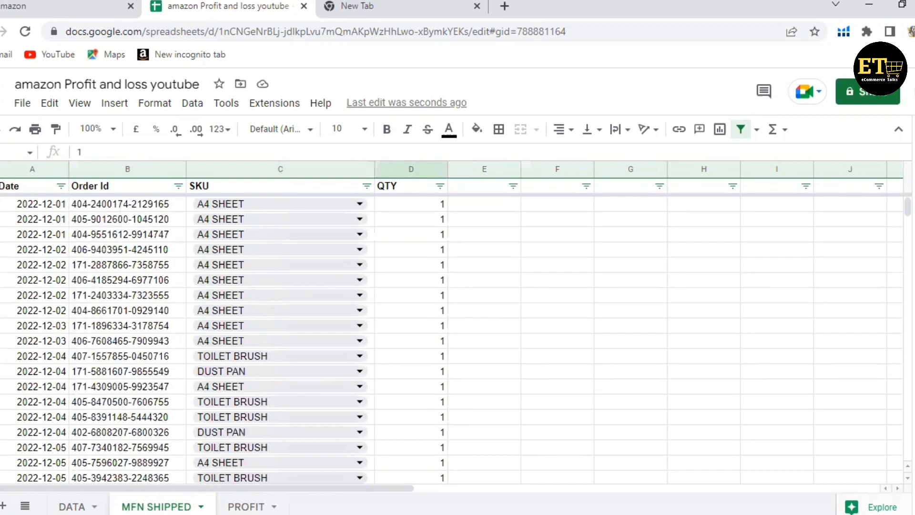
left_click(468, 209)
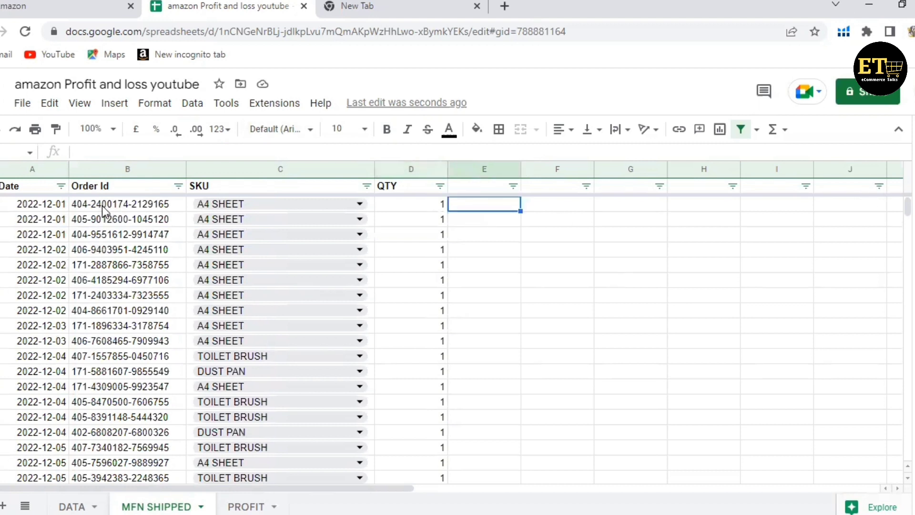
scroll(113, 236, "down", 10)
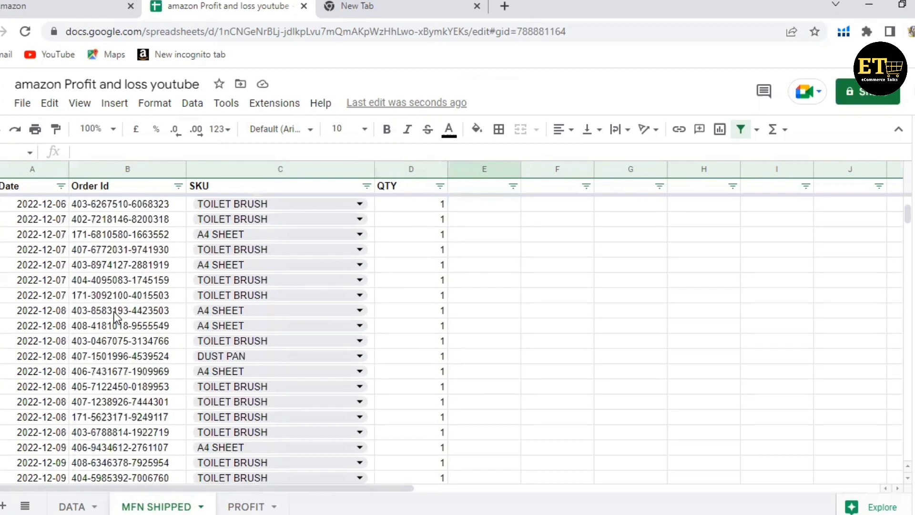
Step: Look over the shipped orders from early to mid December, and return to the first order of the list
scroll(113, 312, "down", 5)
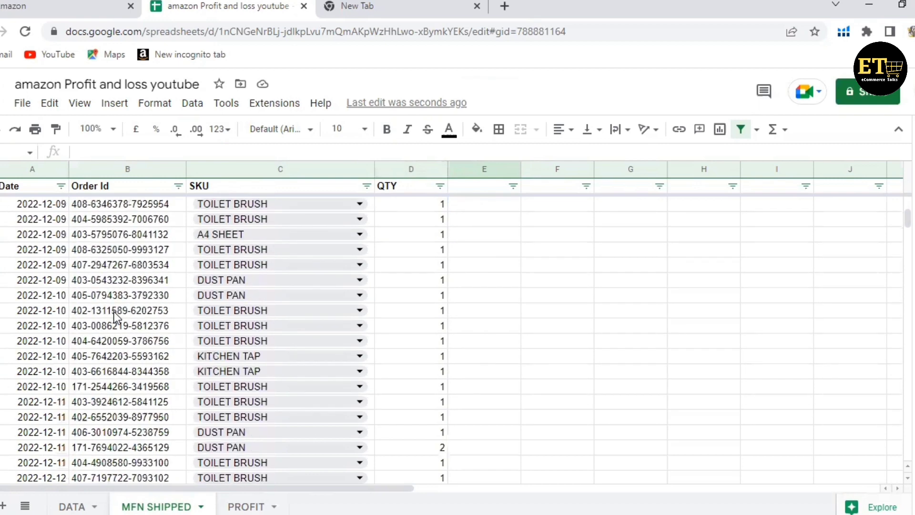
scroll(114, 312, "down", 12)
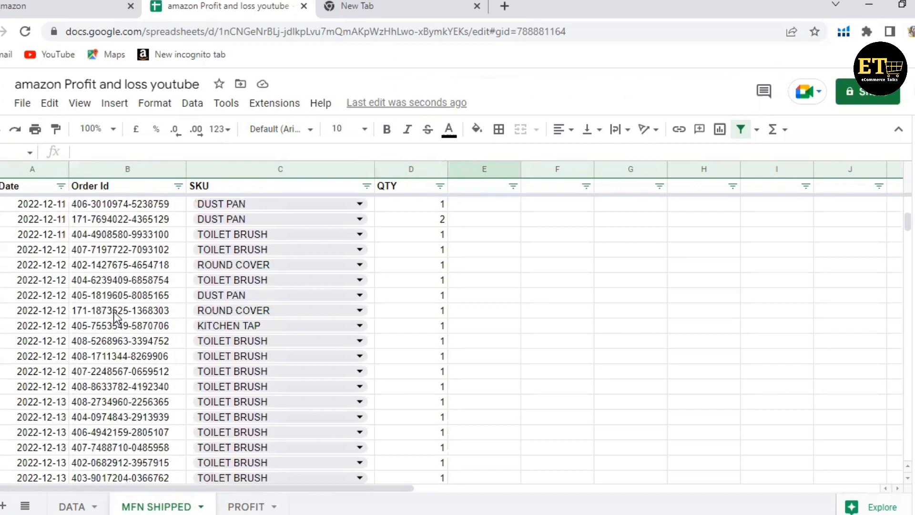
scroll(113, 311, "down", 3)
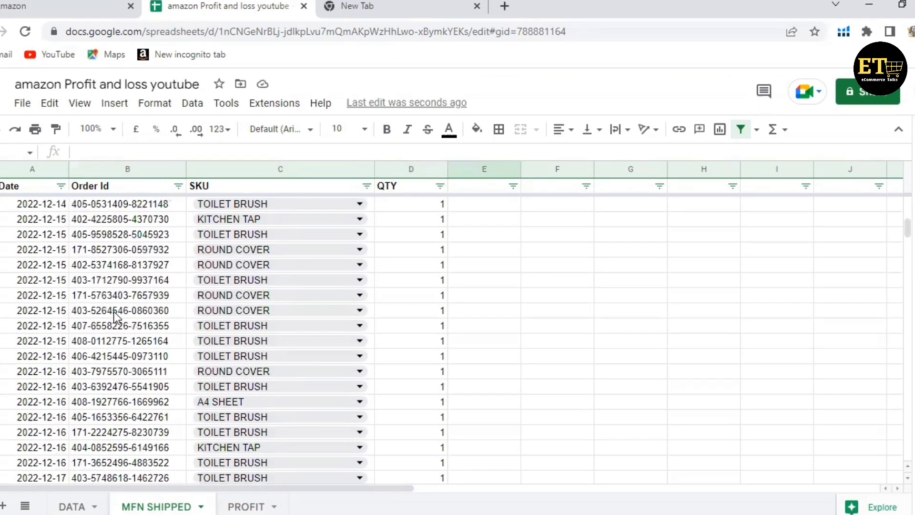
scroll(114, 312, "down", 4)
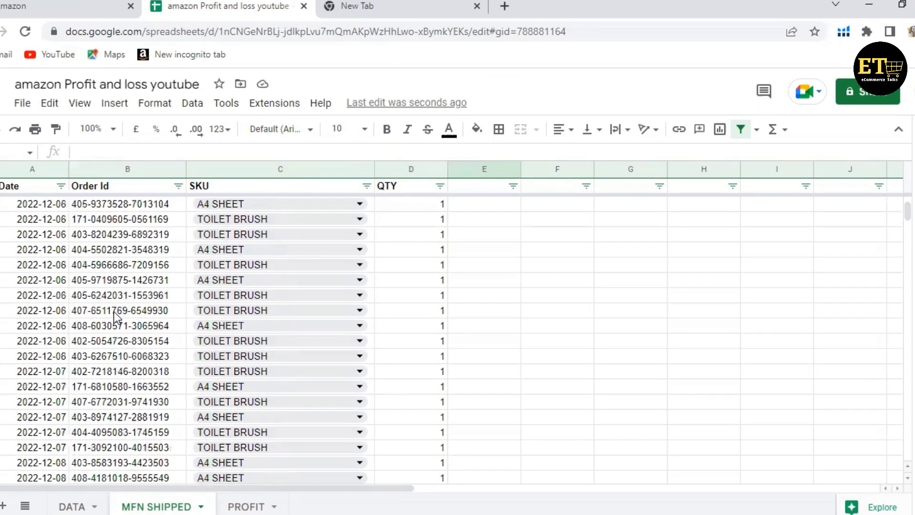
scroll(113, 311, "up", 7)
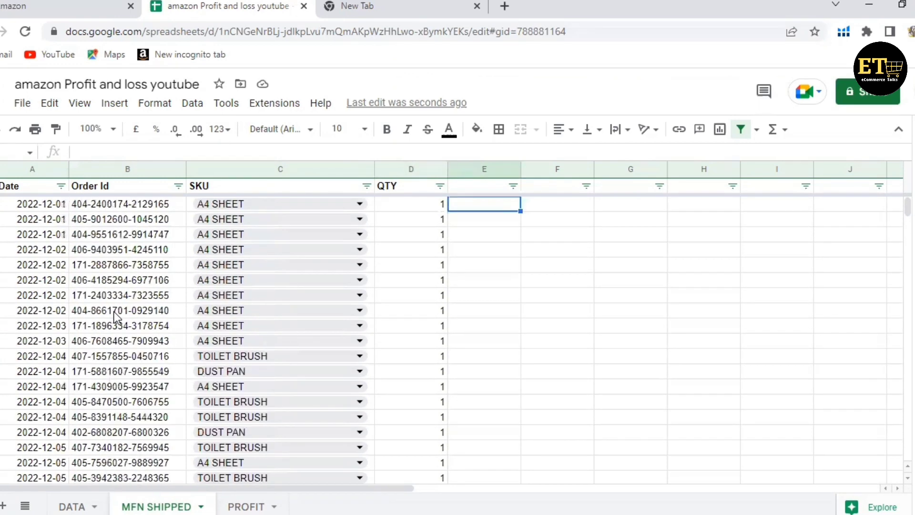
Step: Go down the Order Id column from the second order to the 8 December orders, checking the IDs one by one
left_click(97, 222)
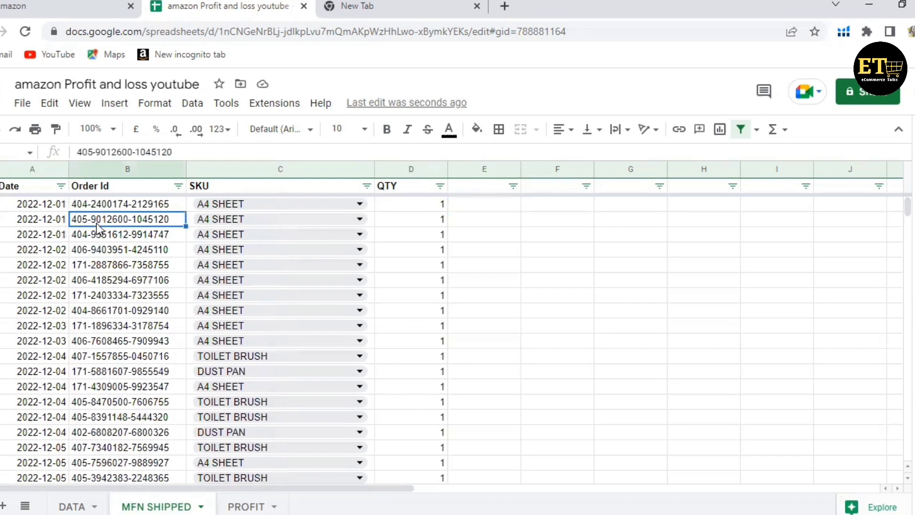
key("Down")
key("Down")
key("Down")
key("Down")
key("Down")
key("Down")
key("Down")
key("Down")
key("Down")
key("Down")
key("Down")
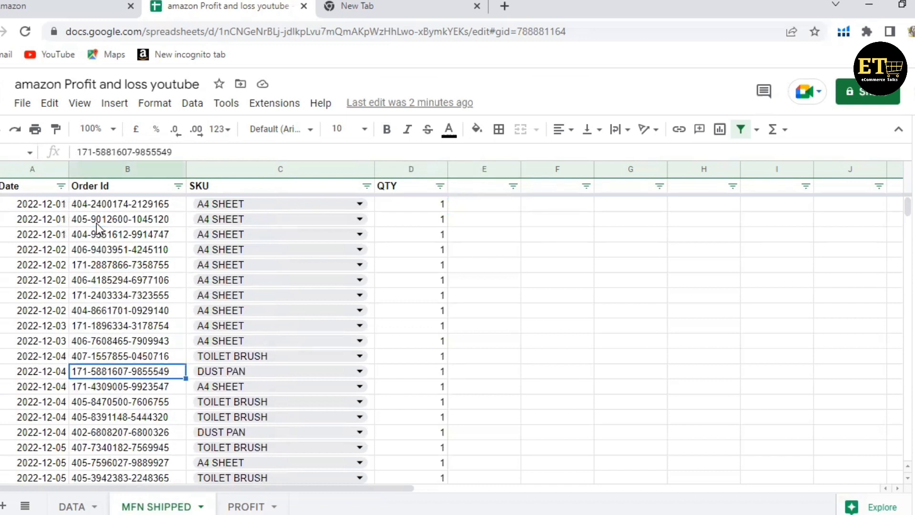
key("Down")
key("Down")
key("Down")
key("Down")
key("Down")
key("Down")
key("Down")
key("Down")
key("Down")
key("Down")
key("Down")
key("Down")
key("Down")
key("Down")
key("Down")
key("Down")
key("Down")
key("Down")
key("Down")
key("Down")
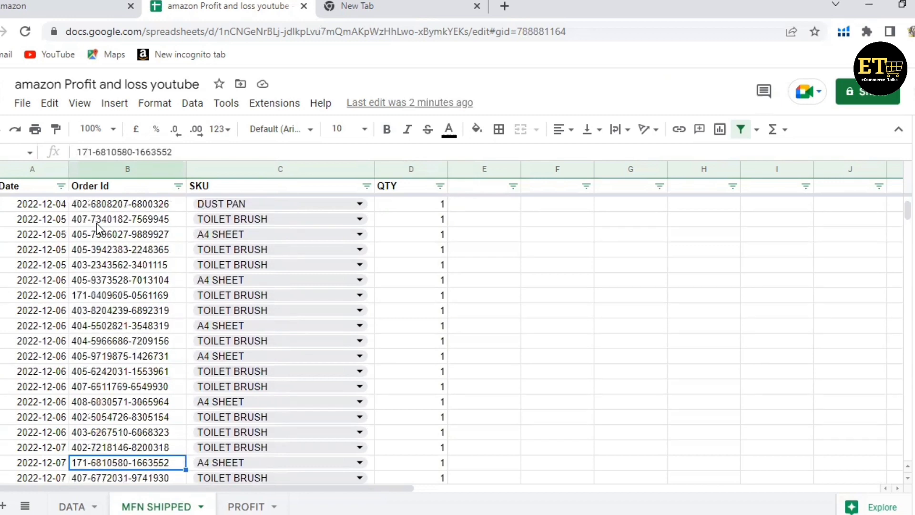
key("Down")
key("Down")
key("Down")
key("Down")
key("Down")
key("Down")
key("Down")
key("Down")
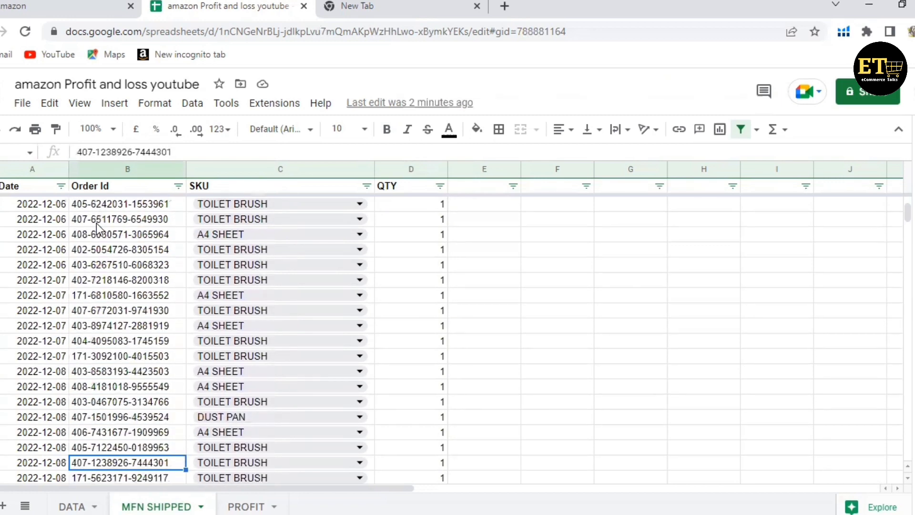
Step: Go back up the Order Id column from the 8 December orders to the first order's ID
key("Up")
key("Up")
key("Up")
key("Up")
key("Up")
key("Up")
key("Up")
key("Up")
key("Up")
key("Up")
key("Up")
key("Up")
key("Up")
key("Up")
key("Up")
key("Up")
key("Up")
key("Up")
key("Up")
key("Up")
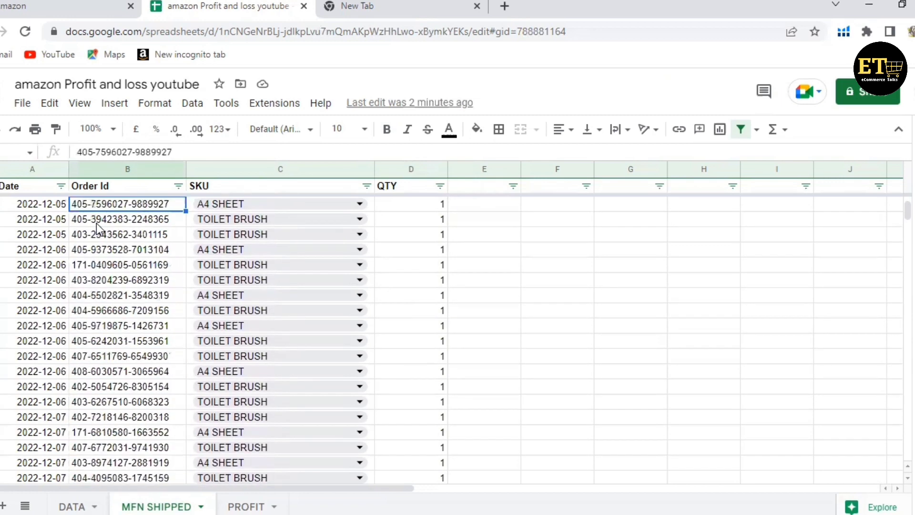
key("Up")
key("Up")
key("Up")
key("Up")
key("Up")
key("Up")
key("Up")
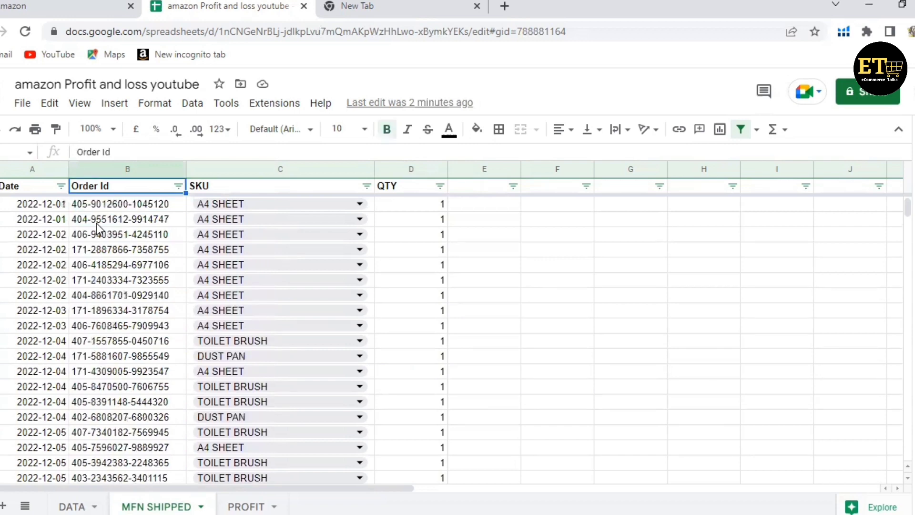
key("Down")
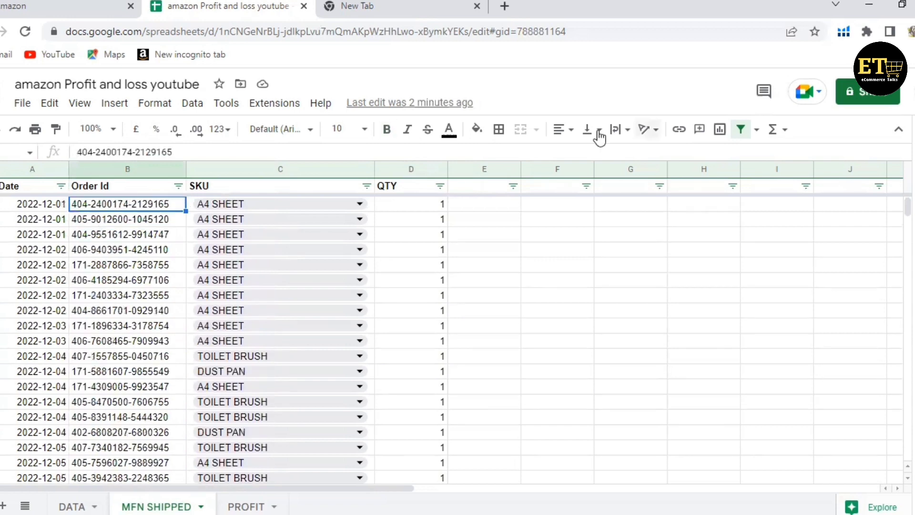
Step: Switch to Amazon Seller Central and open the transactions behind the Sales amount on the Payments Dashboard
key("ctrl+shift+Tab")
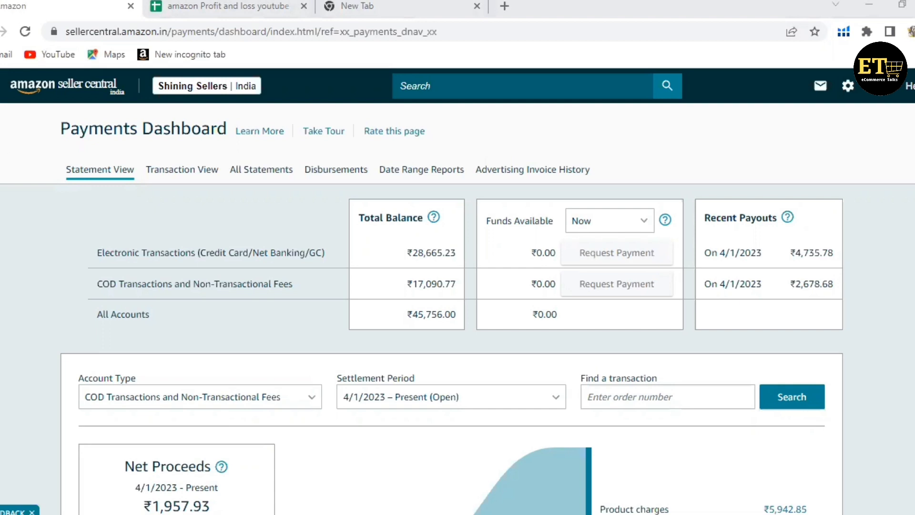
left_click(2, 85)
mouse_move(124, 270)
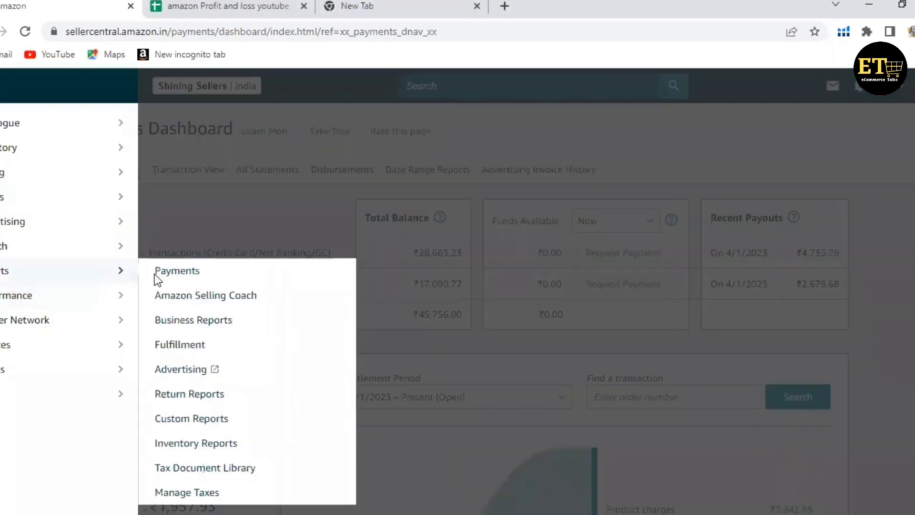
left_click(243, 224)
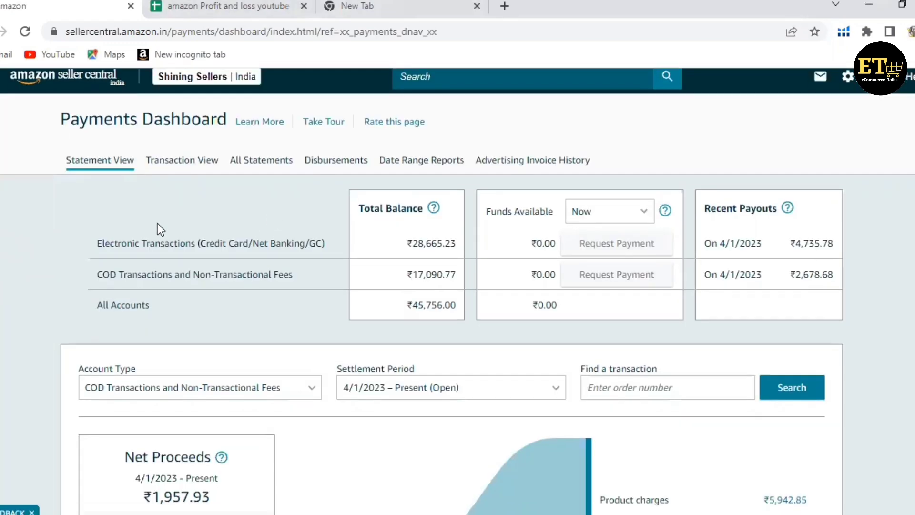
scroll(157, 223, "down", 5)
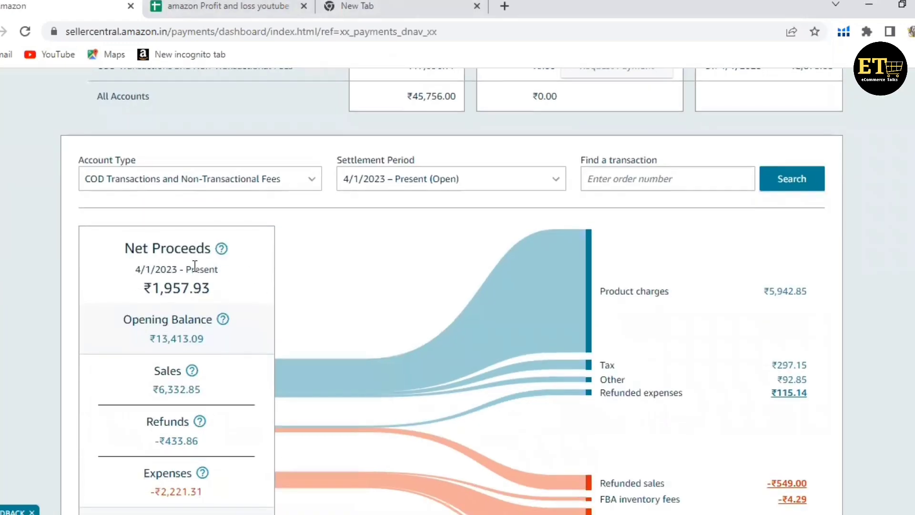
scroll(191, 259, "down", 2)
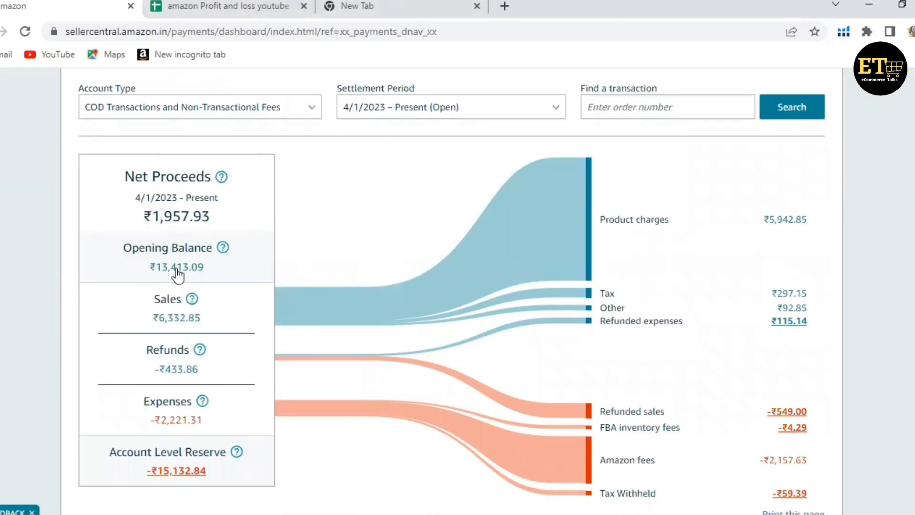
left_click(169, 319)
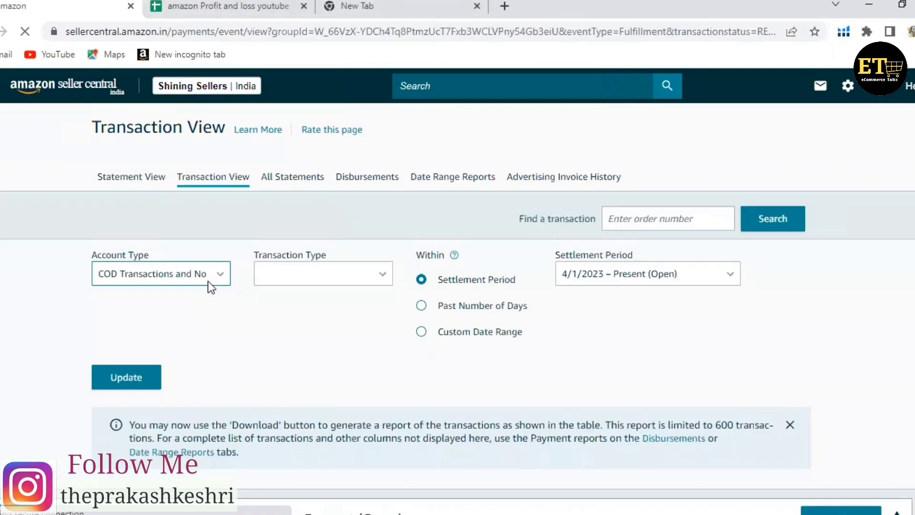
Step: Filter the transactions to all account types within the custom date range 01/12/2022 to 31/12/2022, and download them as a CSV file
left_click(171, 272)
left_click(164, 306)
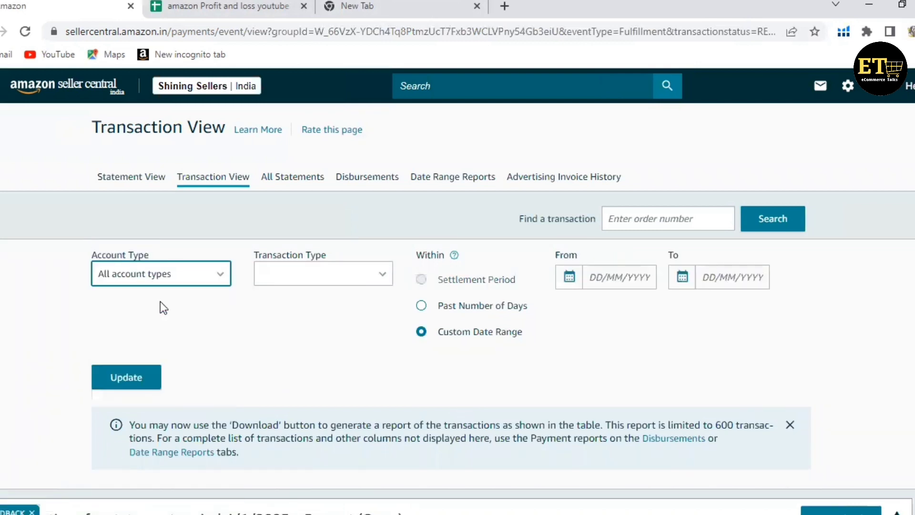
left_click(617, 278)
left_click(567, 301)
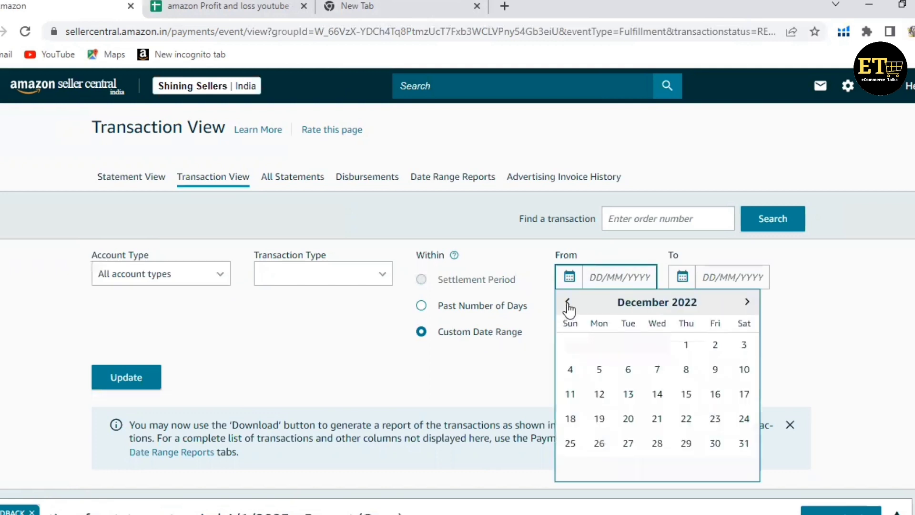
left_click(685, 345)
left_click(712, 284)
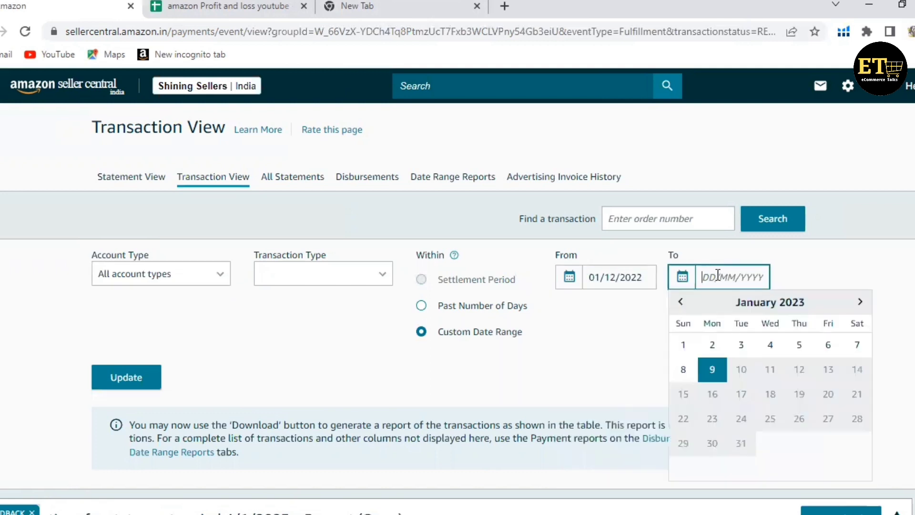
left_click(681, 301)
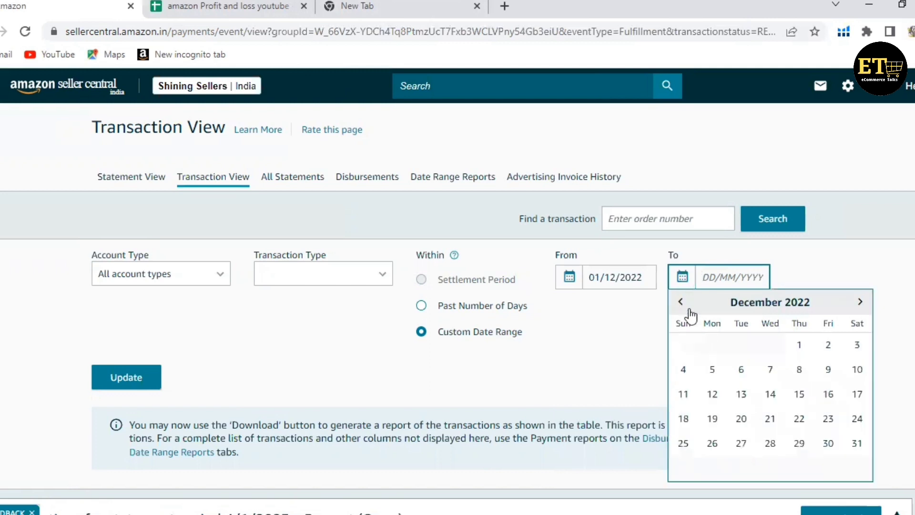
left_click(856, 443)
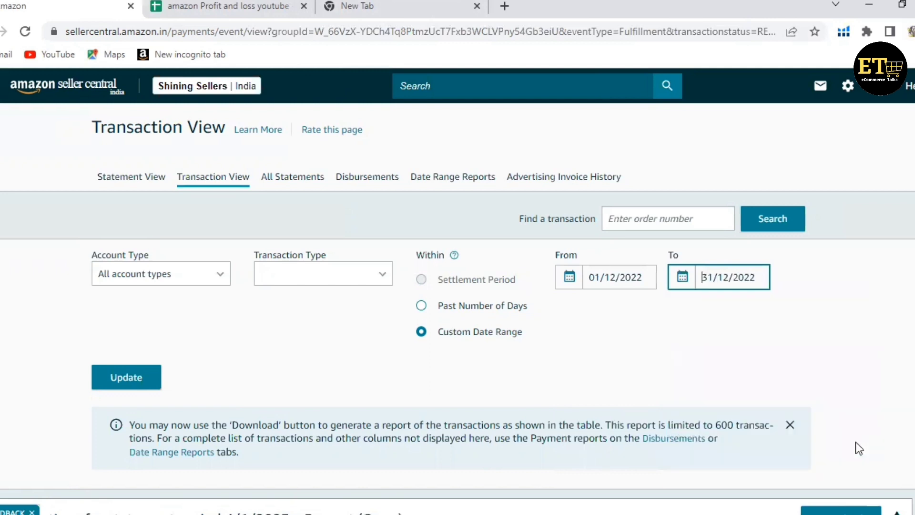
left_click(144, 380)
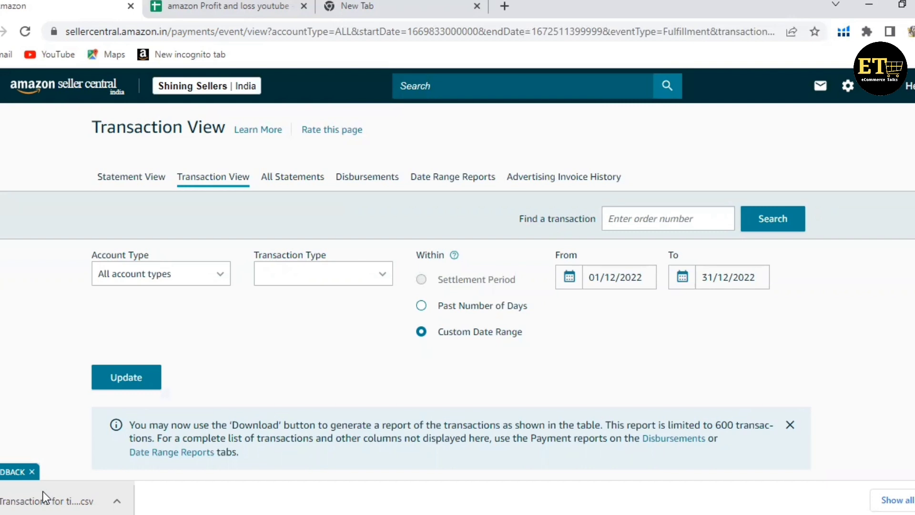
Step: Switch to the profit and loss spreadsheet and review the early December order IDs in MFN SHIPPED
left_click(226, 6)
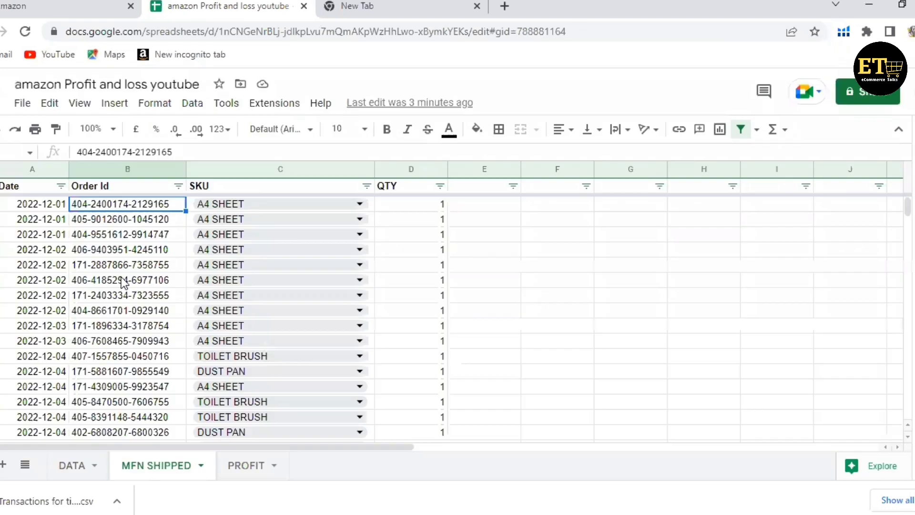
left_click(122, 280)
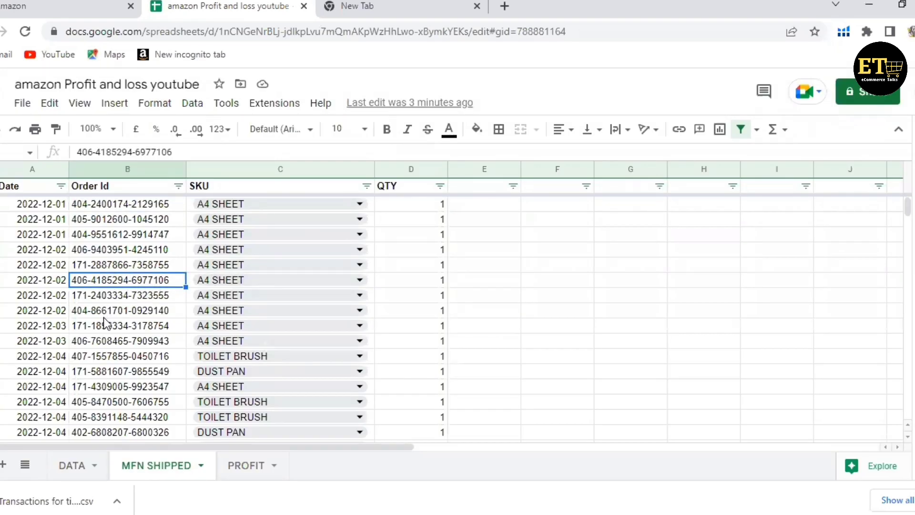
left_click(103, 315)
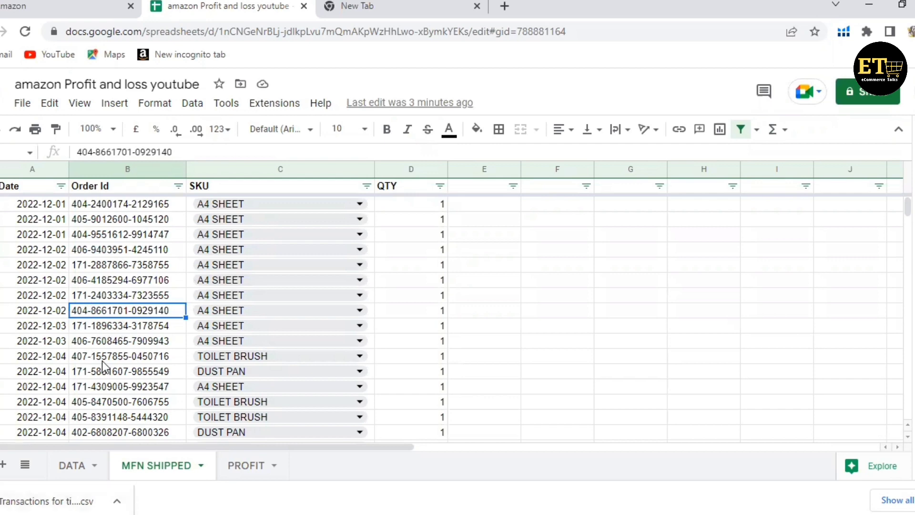
Step: Open the transactions CSV downloaded from Seller Central in Excel, and examine the first transaction's date and order ID
left_click(92, 3)
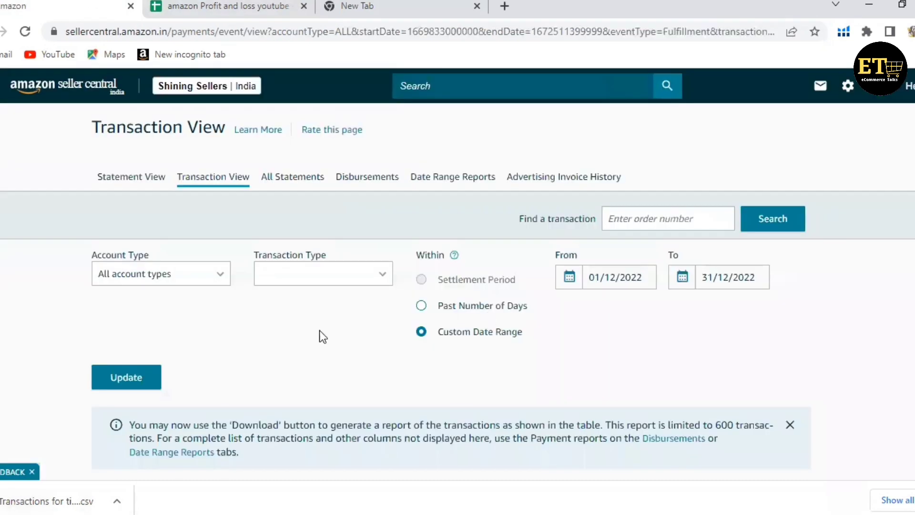
left_click(40, 501)
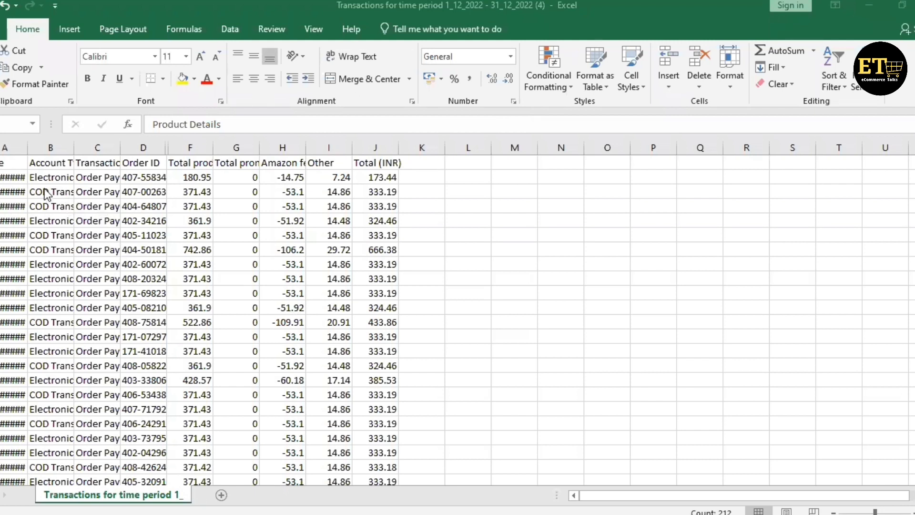
left_click(2, 179)
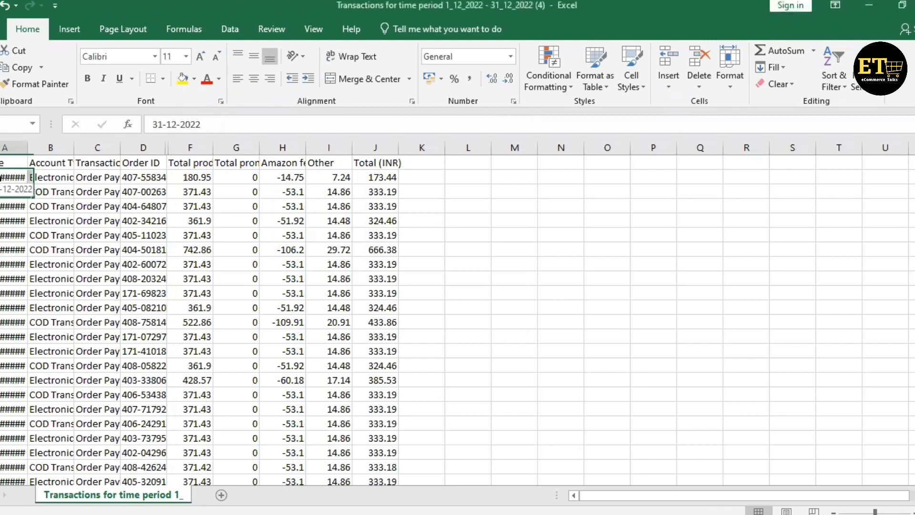
left_click(142, 179)
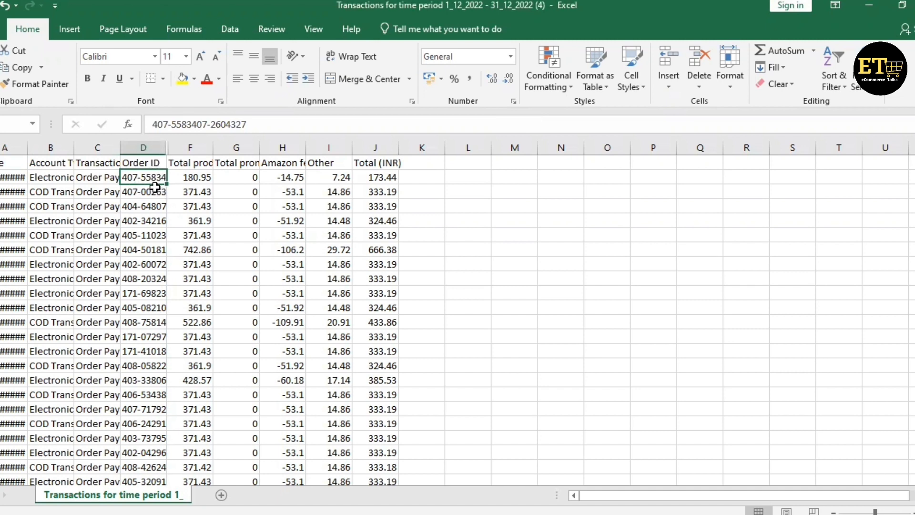
left_click(4, 176)
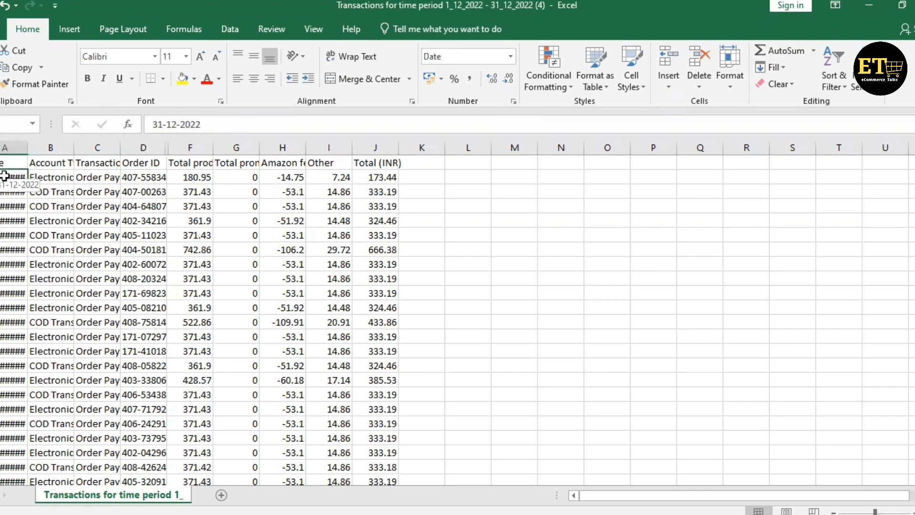
left_click(154, 177)
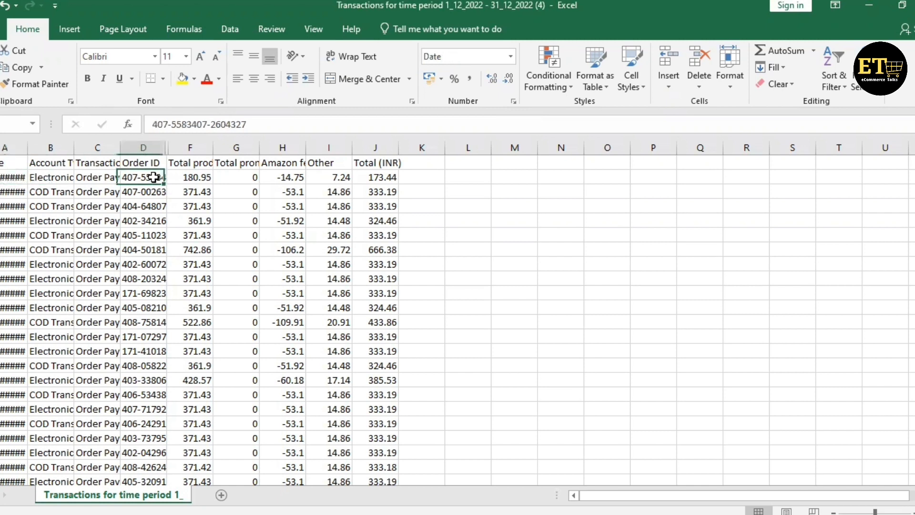
Step: Examine the total product charges of the first few transactions in the December report
left_click(195, 178)
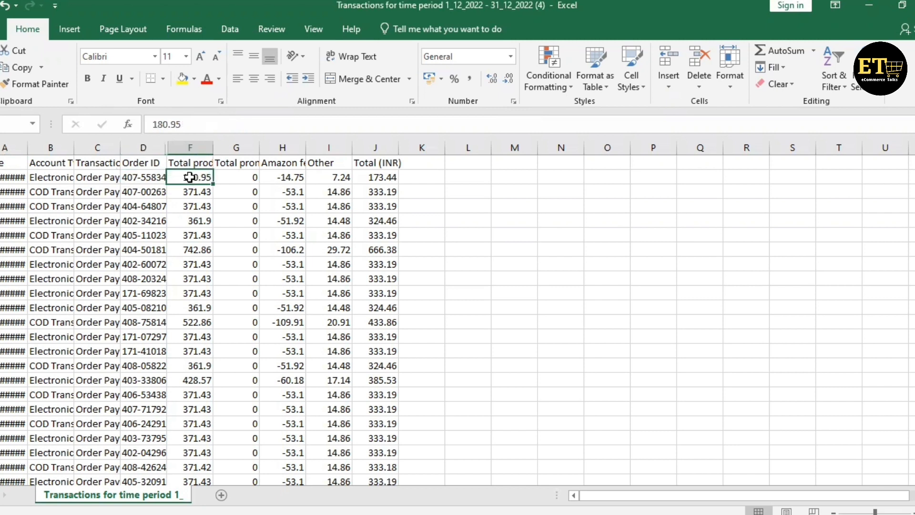
left_click(194, 201)
left_click(195, 206)
left_click(197, 223)
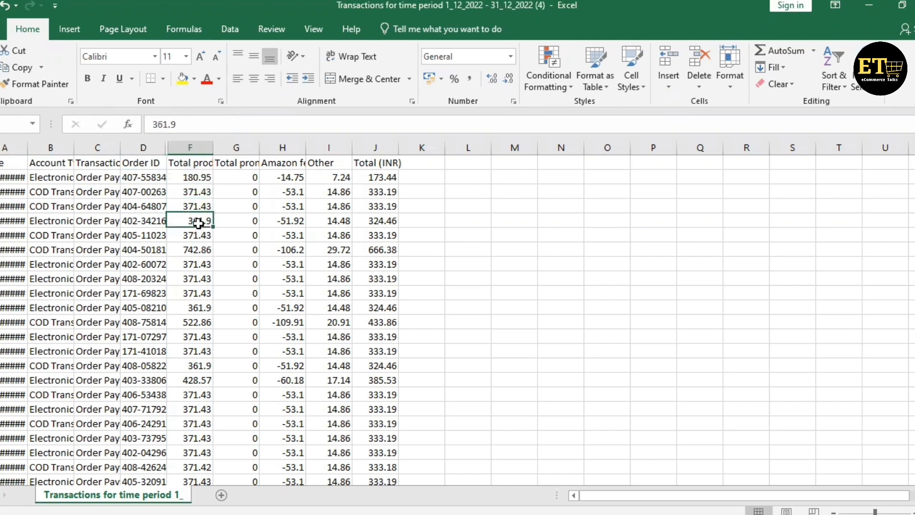
Step: Examine the total product charges of several further transactions, and return to the first transaction and the Date header
left_click(199, 237)
left_click(198, 249)
left_click(199, 264)
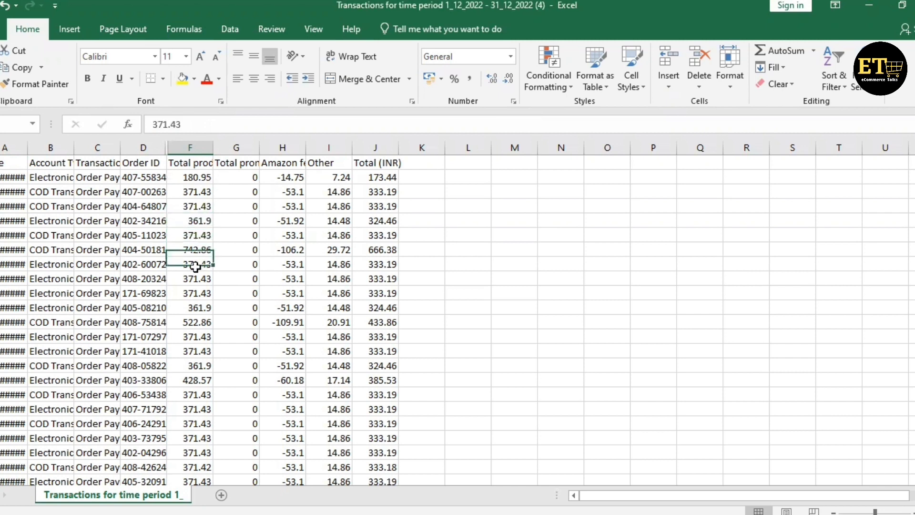
left_click(196, 293)
left_click(192, 179)
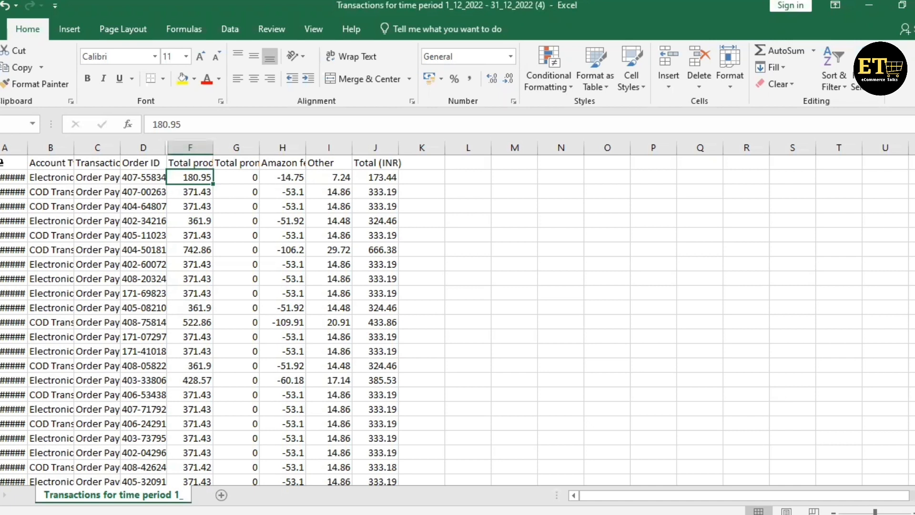
left_click(2, 162)
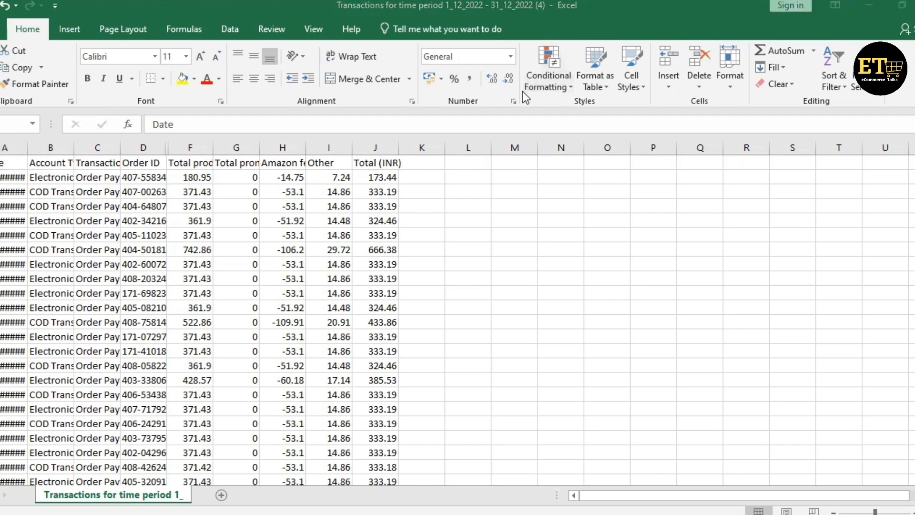
Step: In the profit and loss spreadsheet, add a sheet named AMAZON SHIPE after MFN SHIPPED and freeze its first row
key("alt+Tab")
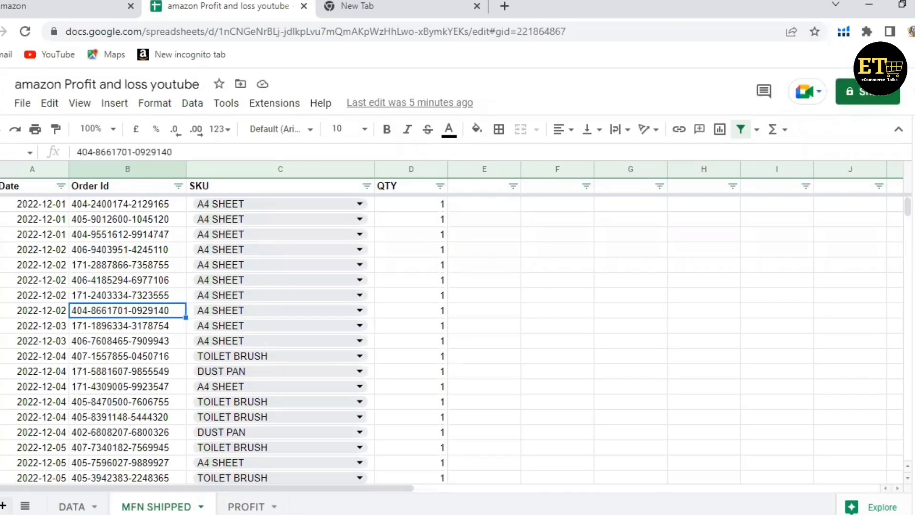
key("shift+F11")
double_click(245, 506)
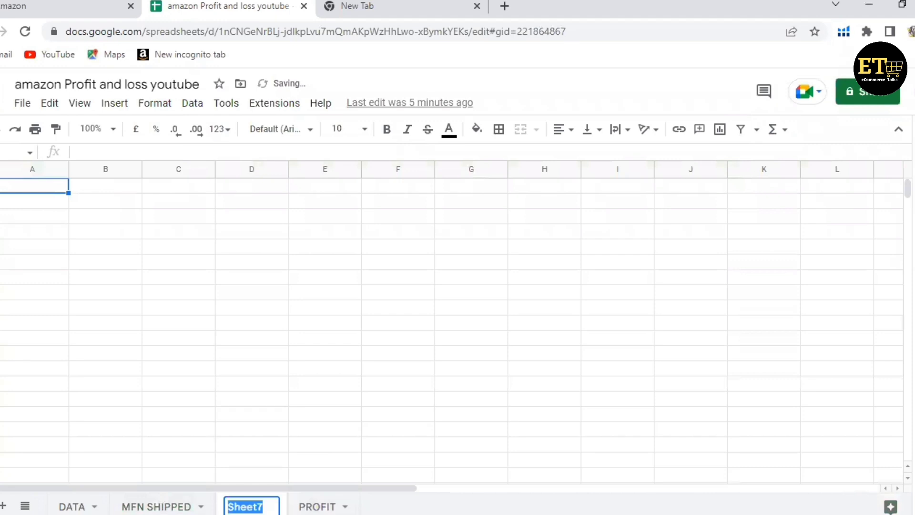
type("AMAZON ")
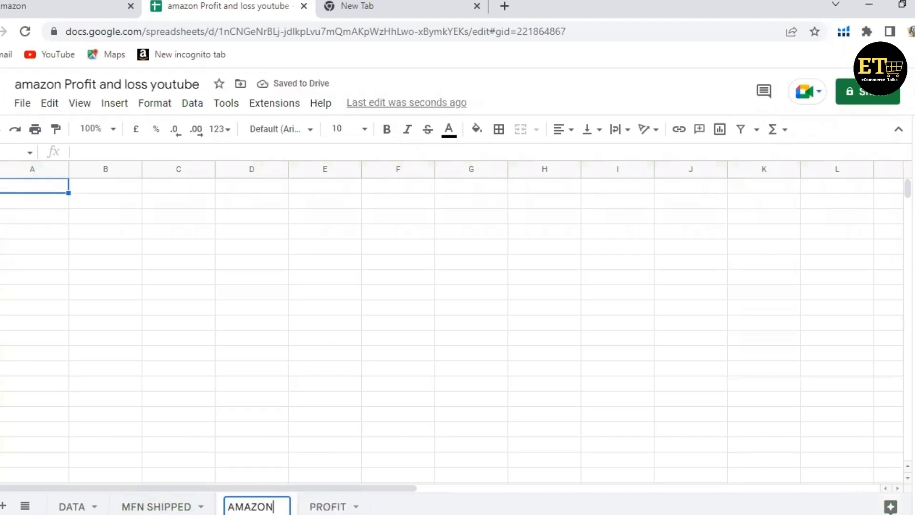
type("SHIPE")
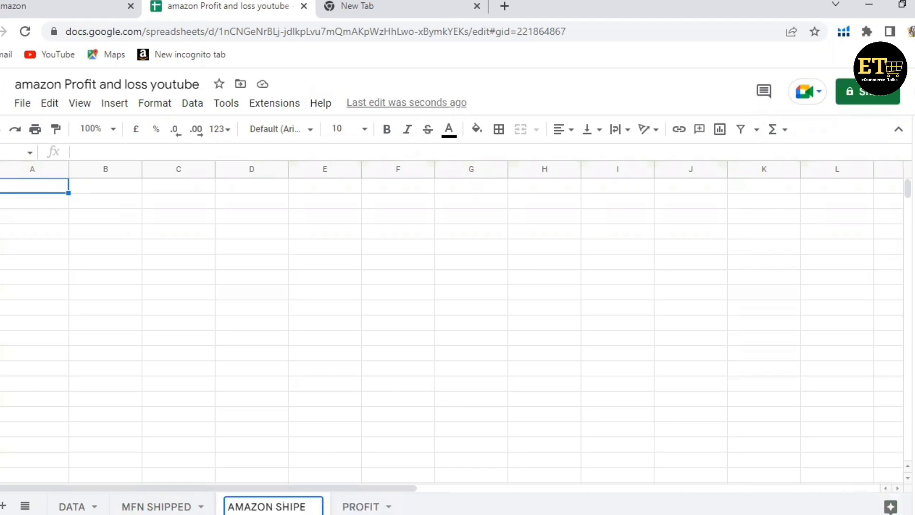
left_click(40, 202)
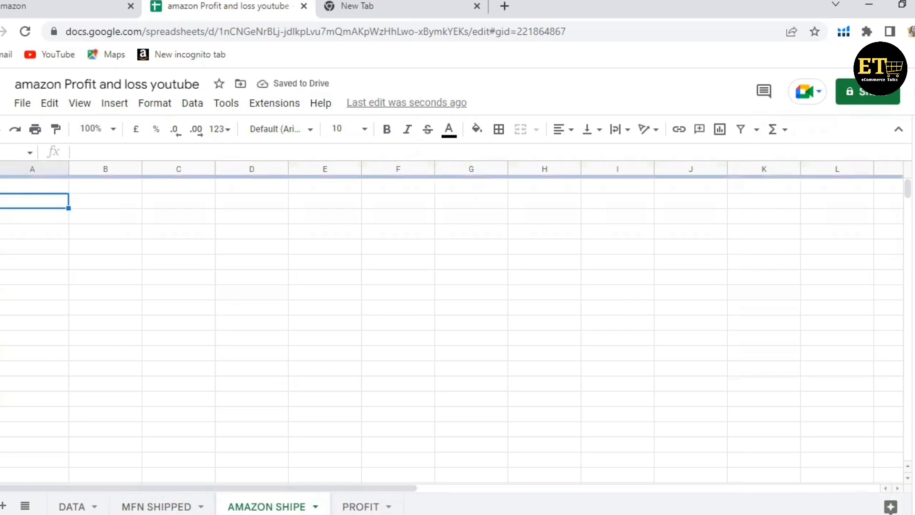
left_click_drag(706, 179, 40, 190)
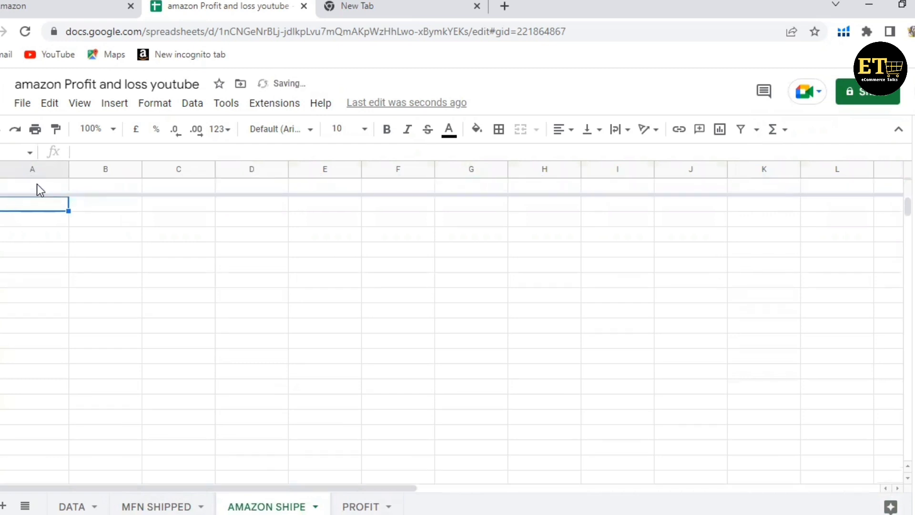
left_click(121, 219)
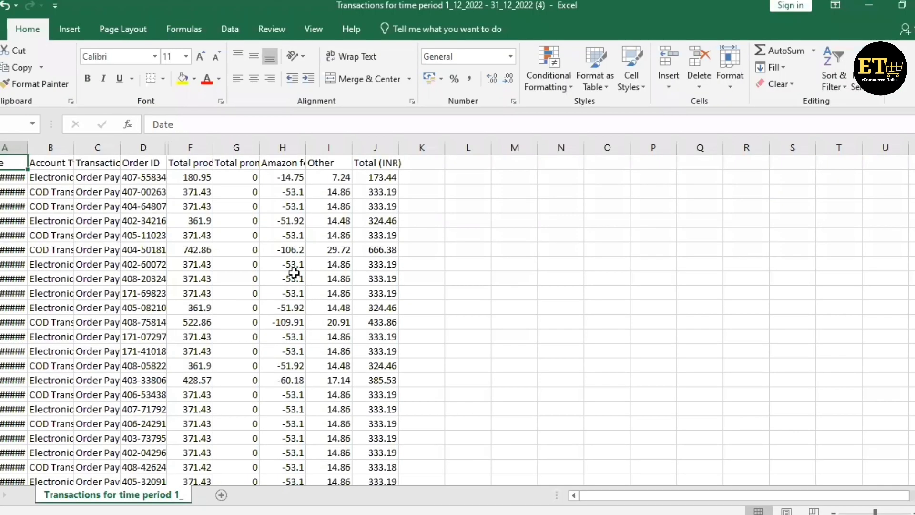
Step: Copy the whole Date column, header included, from the transactions CSV in Excel into column A of AMAZON SHIPE
key("ctrl+shift+Down")
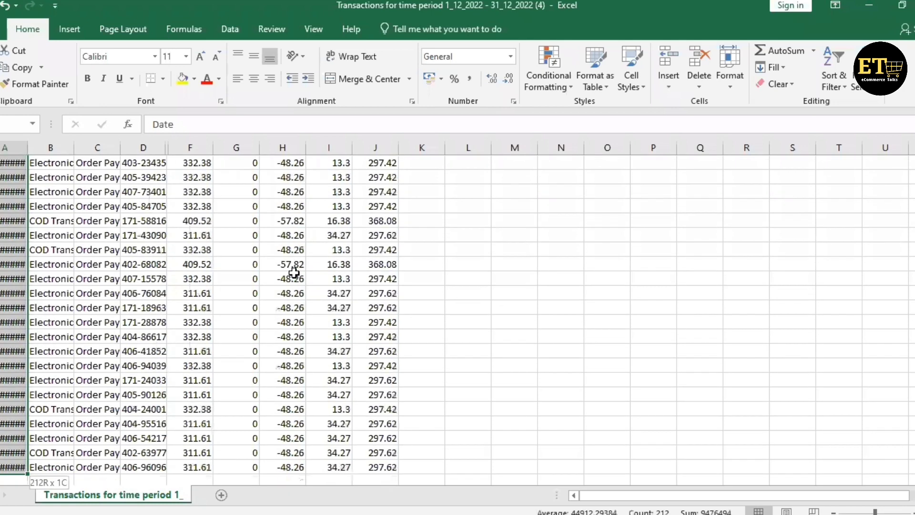
key("ctrl+c")
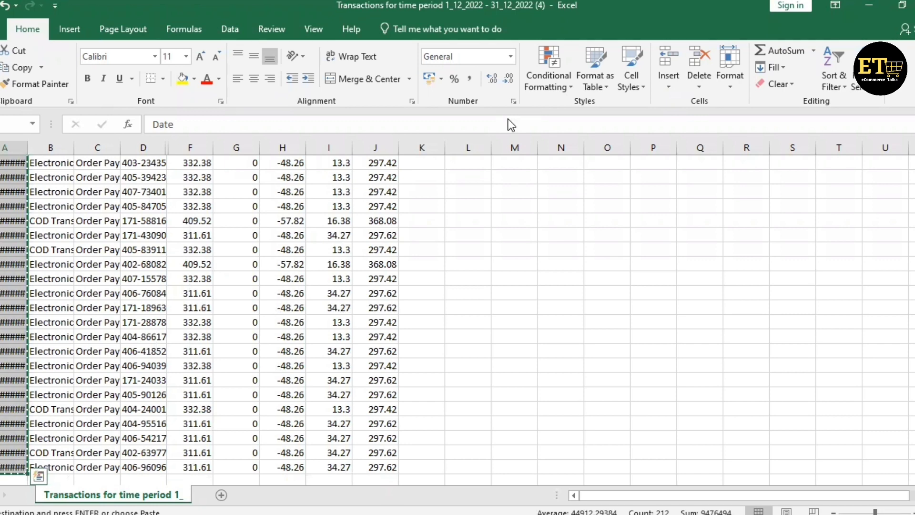
key("alt+Tab")
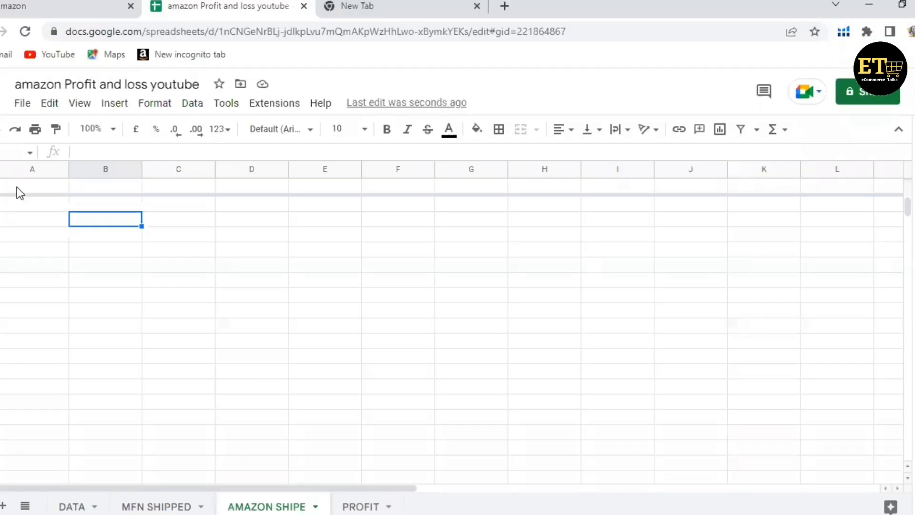
left_click(19, 187)
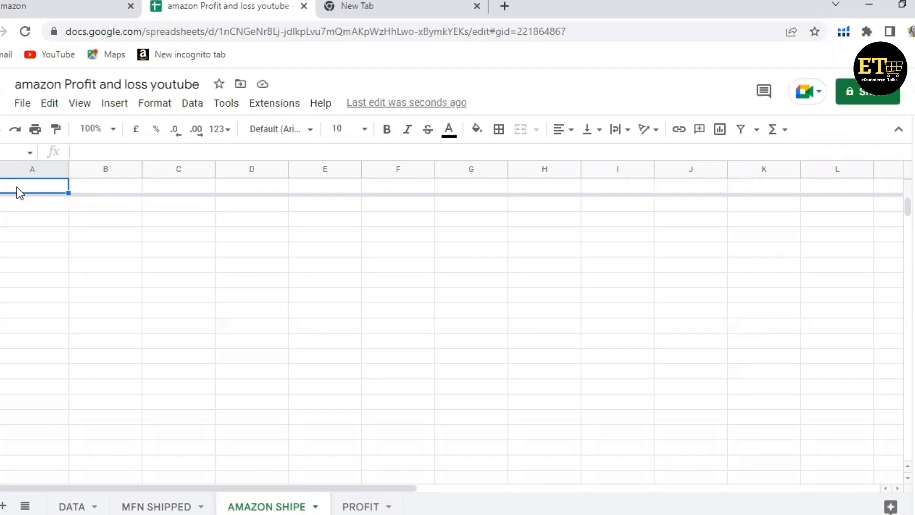
key("ctrl+v")
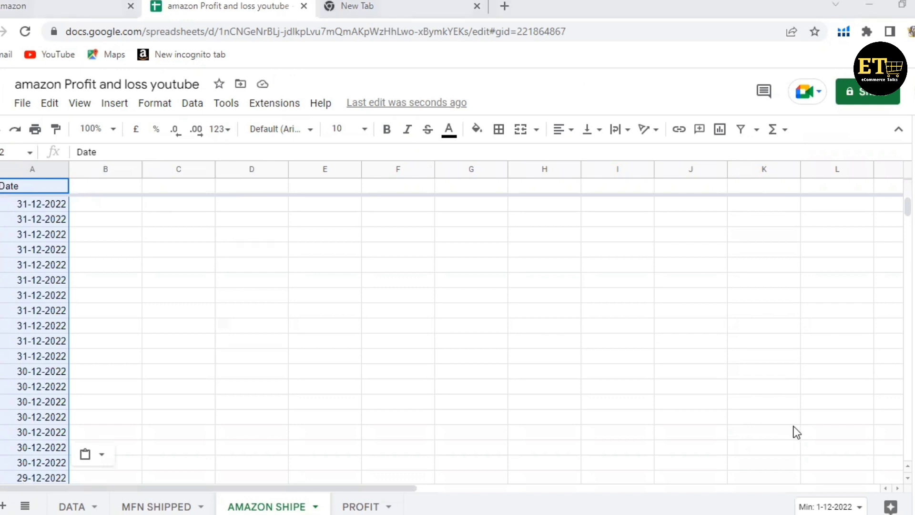
Step: Copy the Order ID column from the transactions CSV into column B of AMAZON SHIPE, and widen that column to fit the IDs
key("alt+Tab")
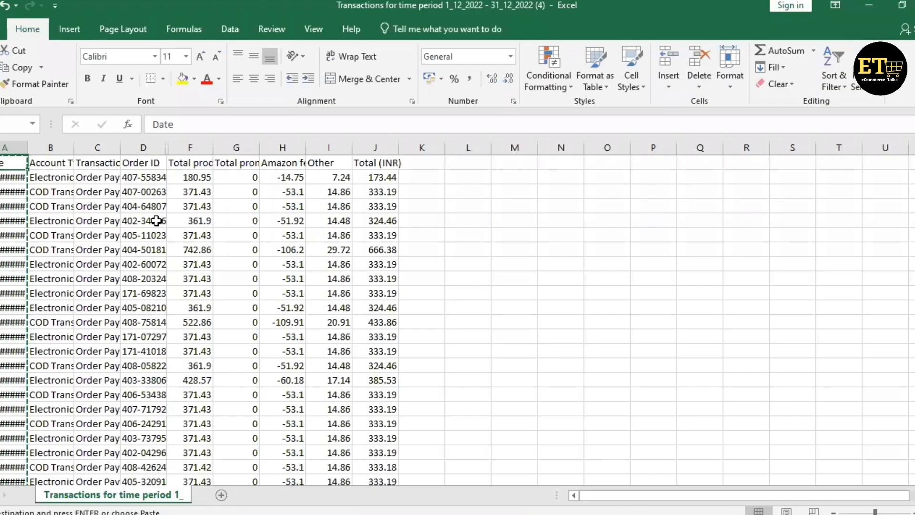
key("Right")
key("Right")
key("Right")
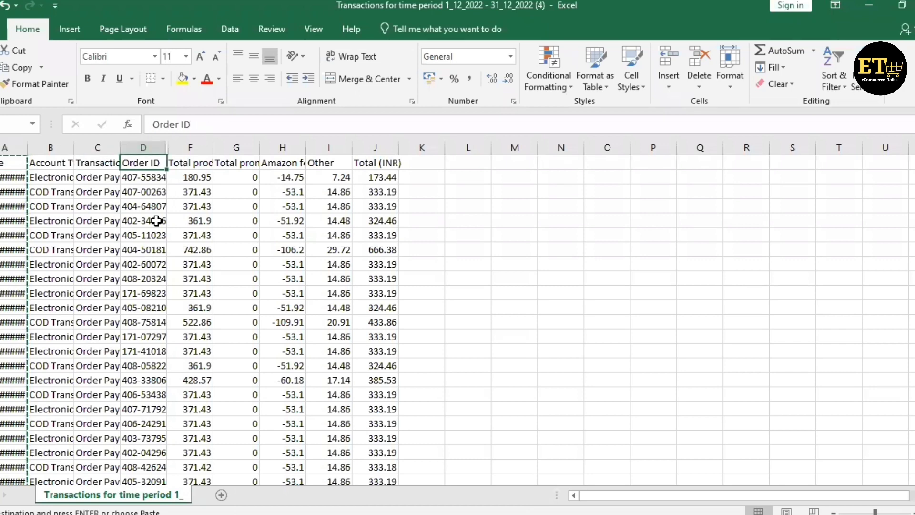
key("ctrl+shift+Down")
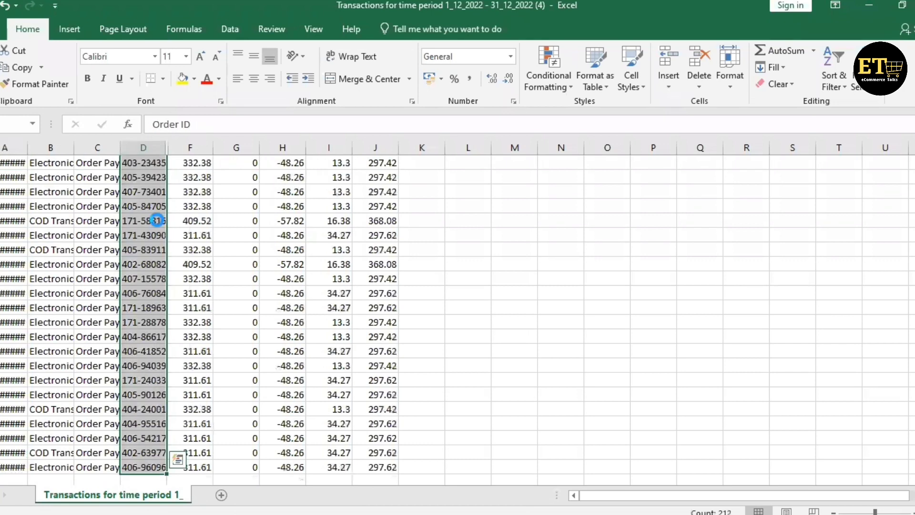
key("ctrl+c")
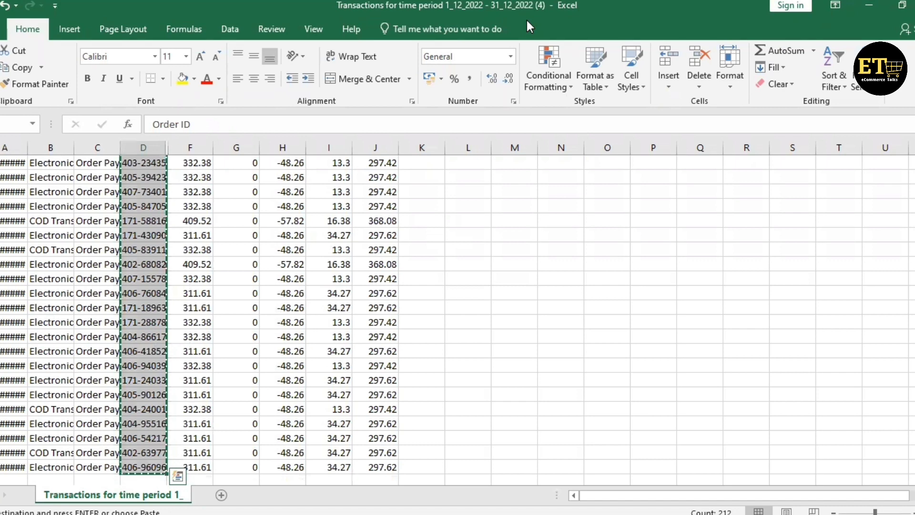
key("alt+Tab")
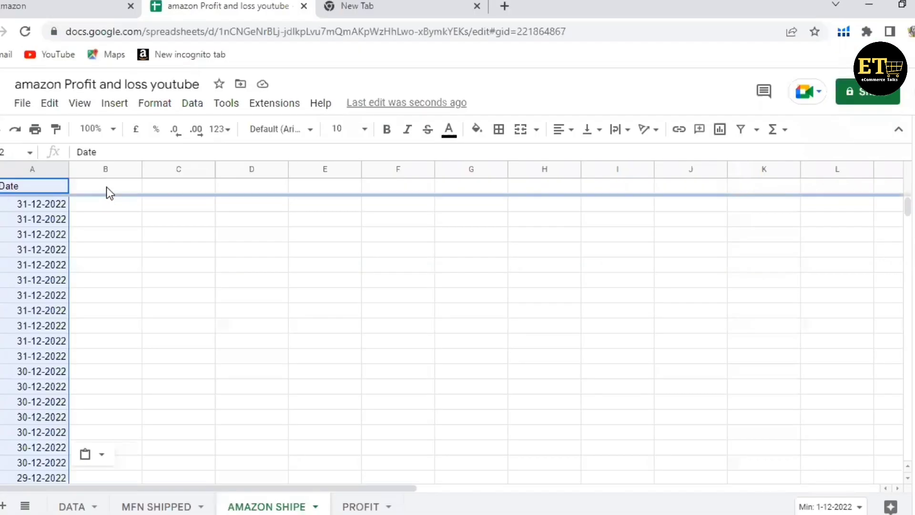
left_click(107, 186)
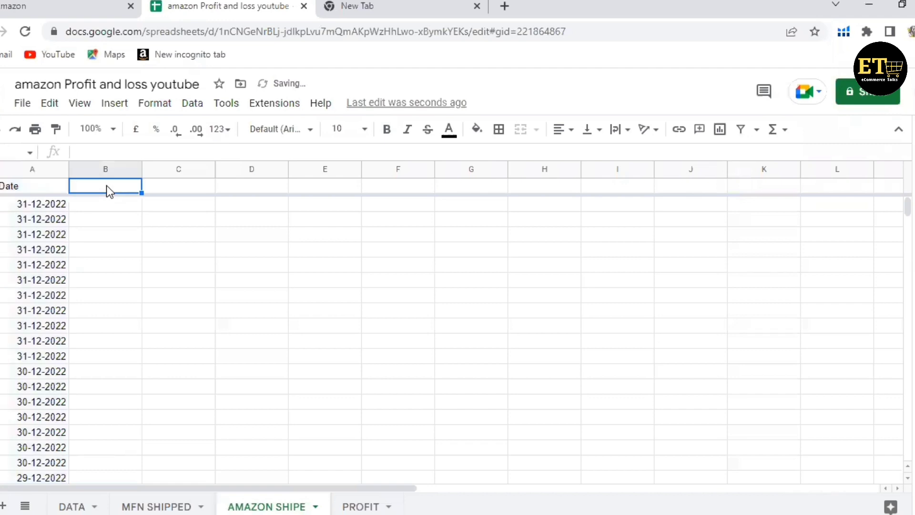
key("ctrl+v")
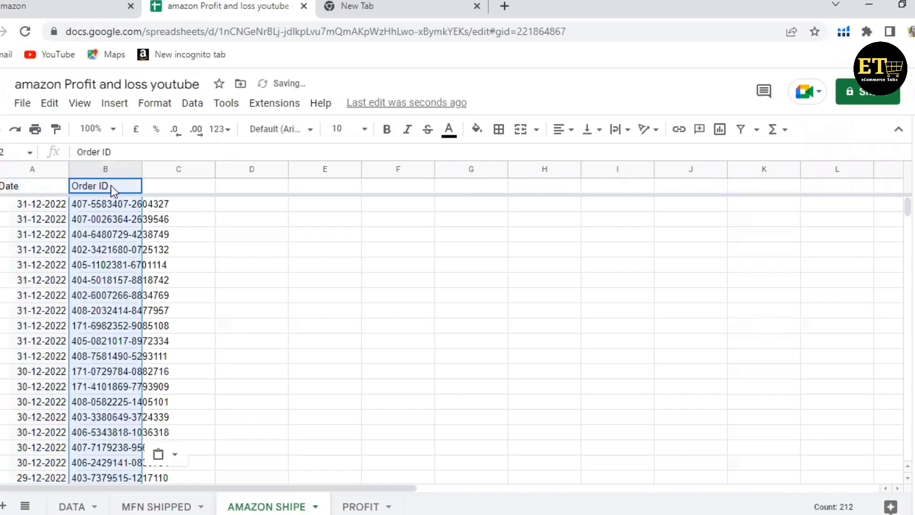
left_click_drag(142, 170, 185, 168)
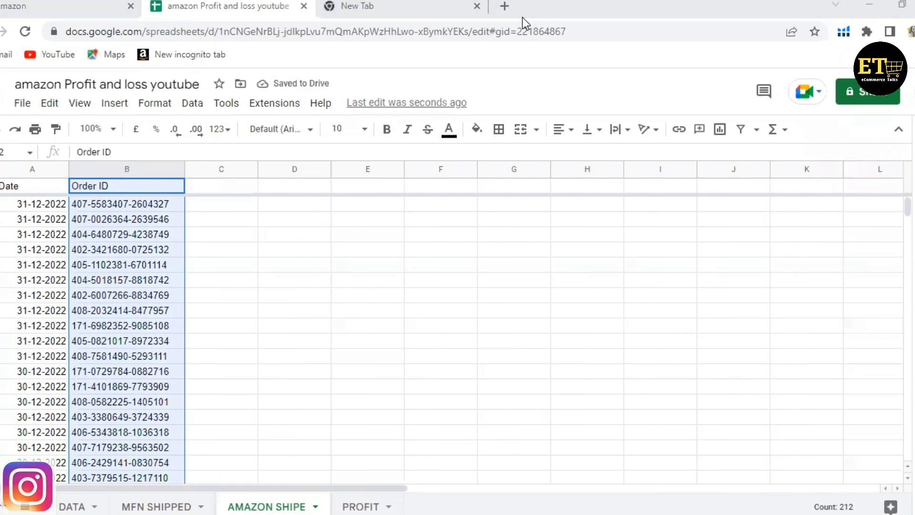
Step: Copy the Total product charges column from the transactions CSV into column C of AMAZON SHIPE, and widen the column to fit its header
key("alt+Tab")
key("Right")
key("Right")
key("Left")
key("Left")
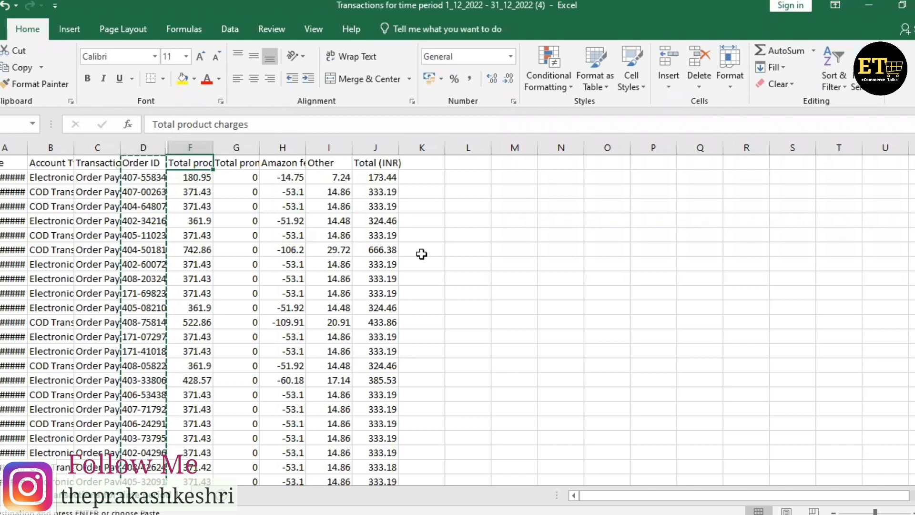
key("ctrl+shift+Down")
key("ctrl+c")
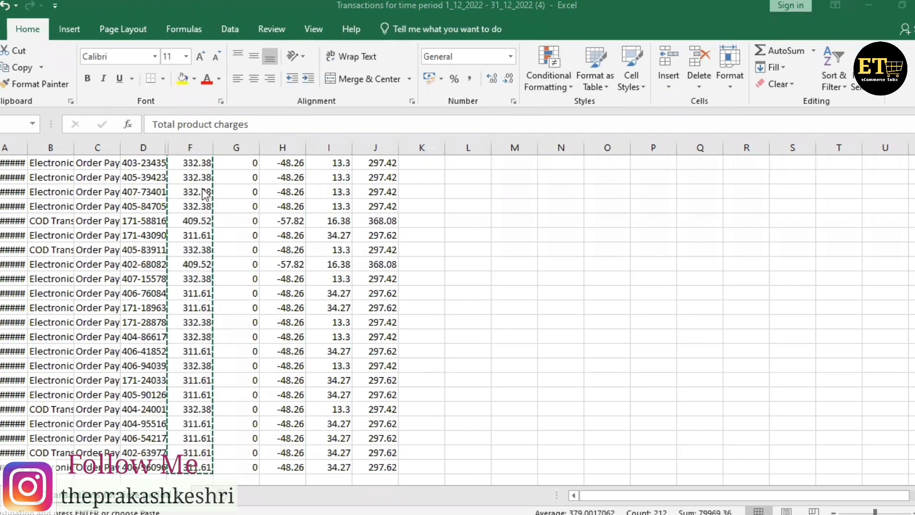
key("alt+Tab")
key("ctrl+v")
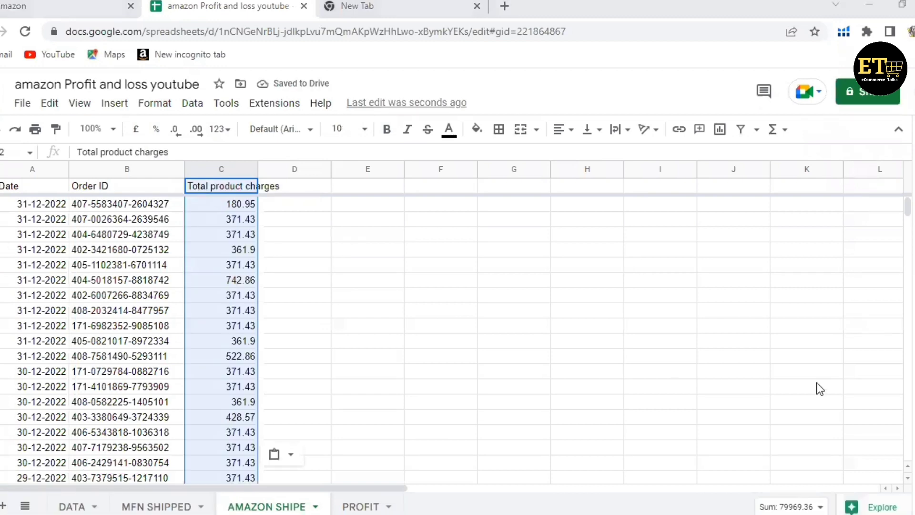
left_click(848, 222)
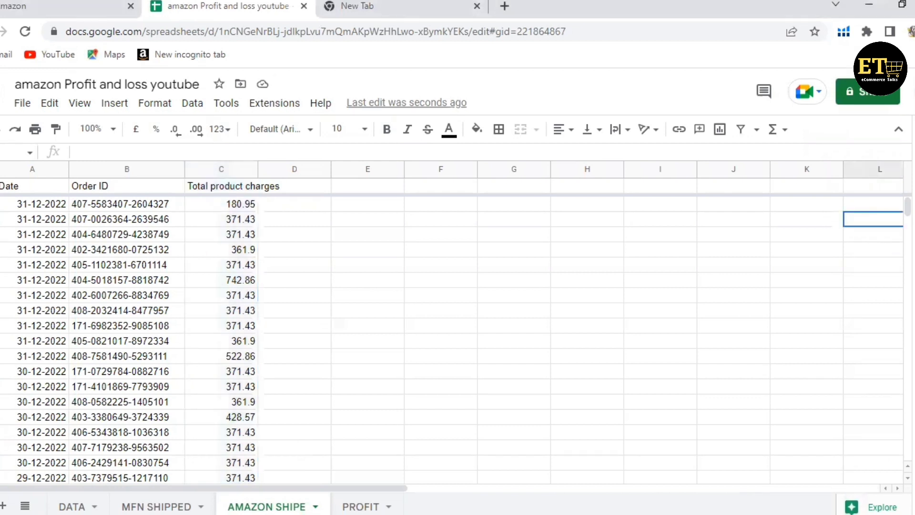
left_click(818, 448)
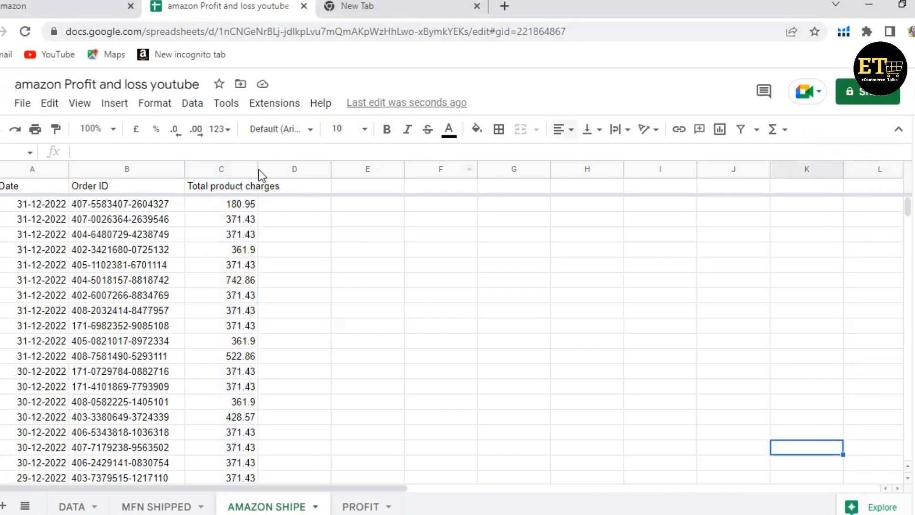
left_click_drag(256, 168, 288, 167)
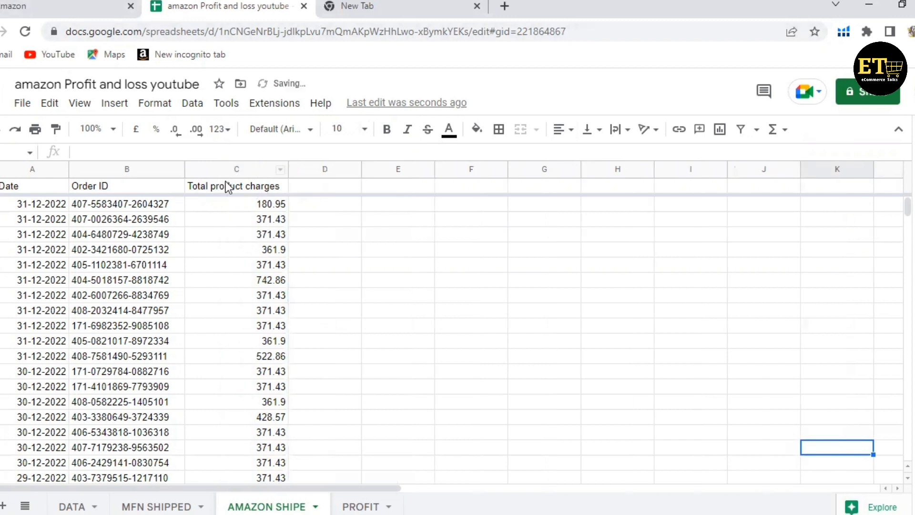
Step: Rename the column C header of AMAZON SHIPE as SALE PRICE
left_click(233, 189)
type("SALE")
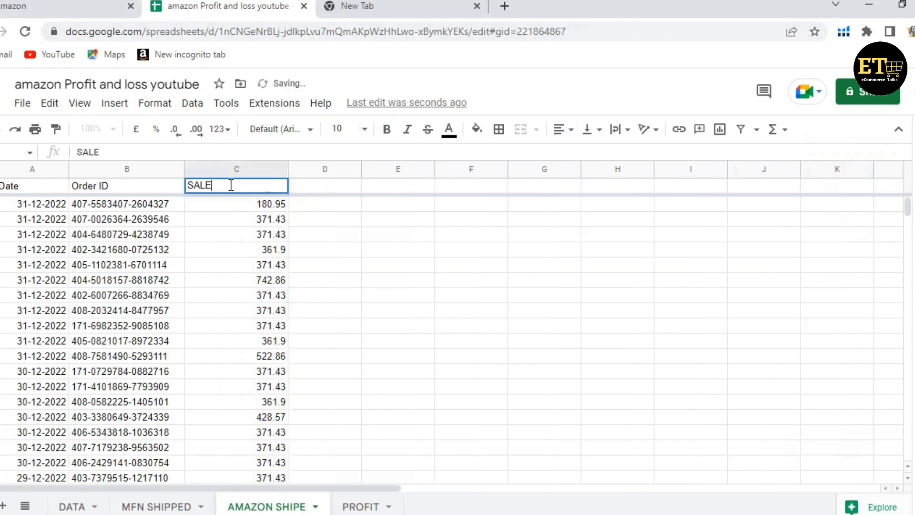
type(" PRICE")
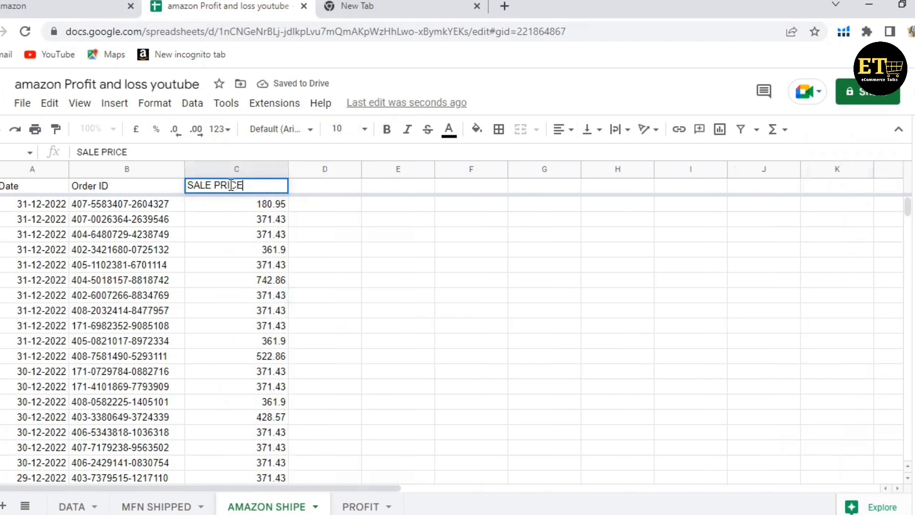
left_click(317, 218)
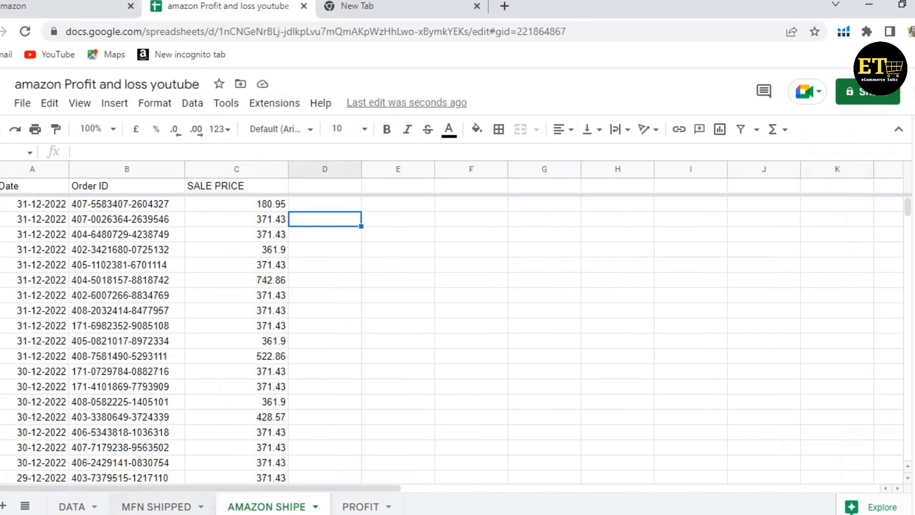
Step: Add a SALE PRICE header in column E of the MFN SHIPPED sheet, beside QTY
left_click(156, 506)
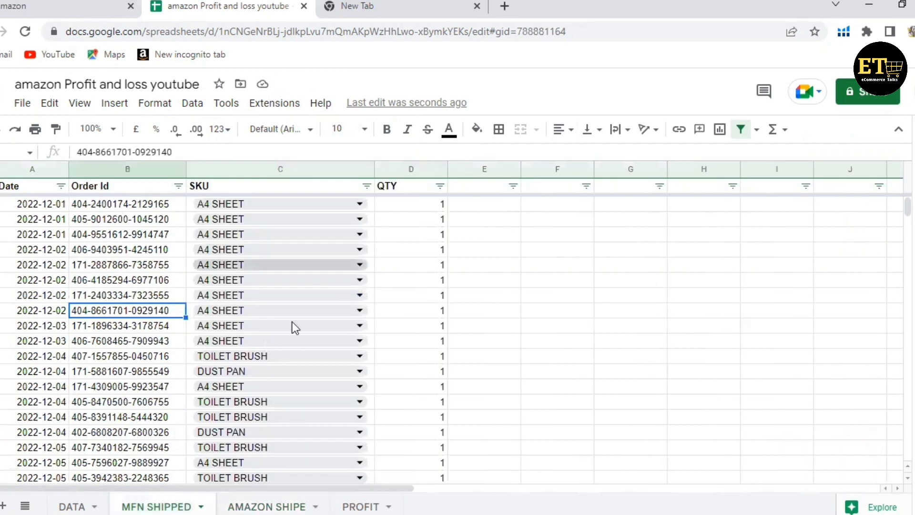
left_click(850, 299)
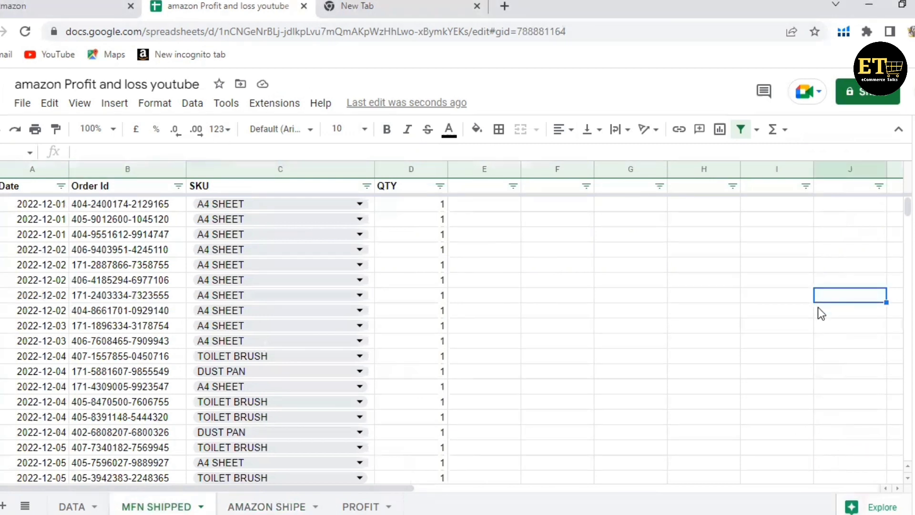
left_click(489, 188)
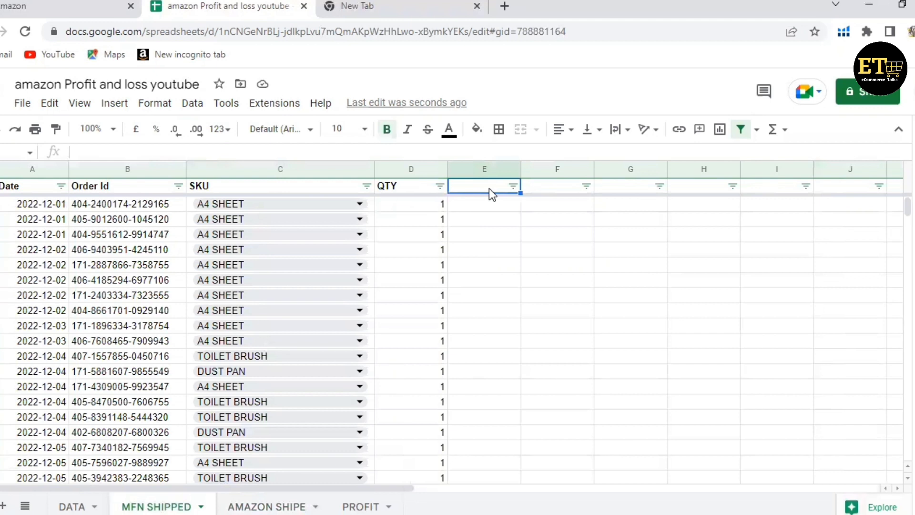
type("SALE P")
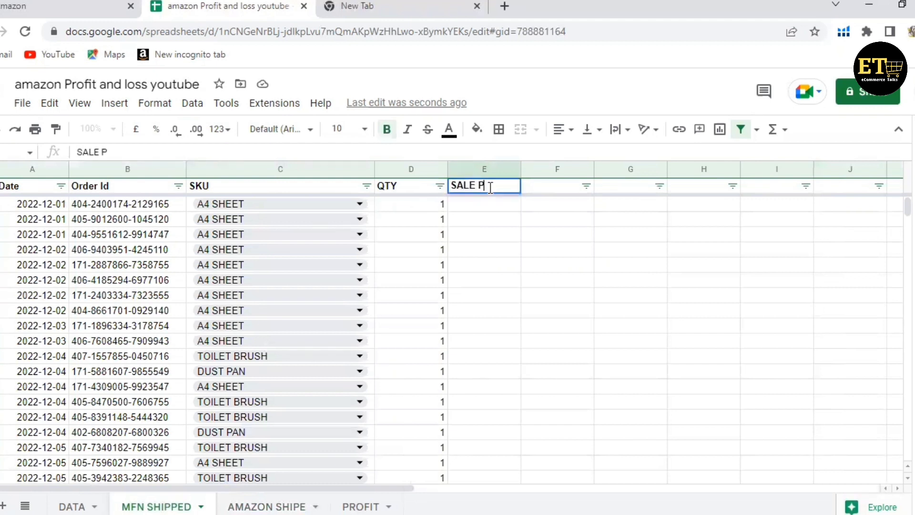
type("RICE")
key("Return")
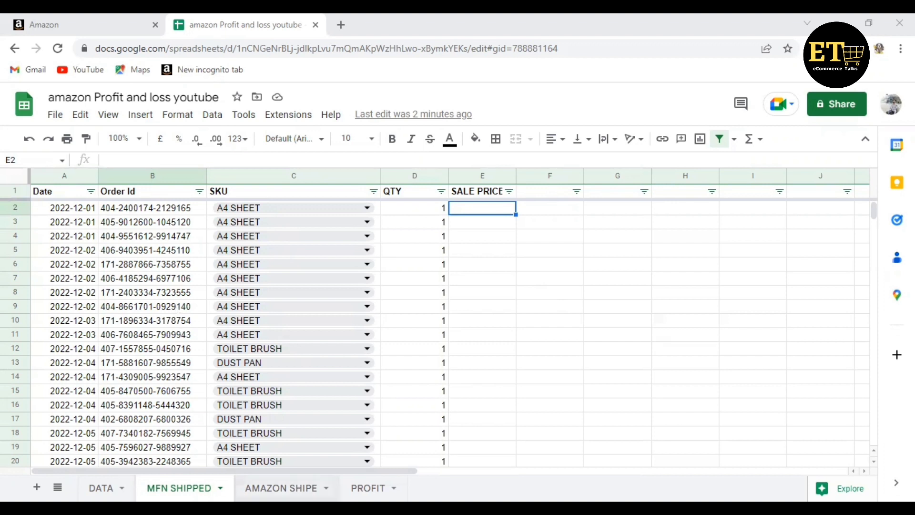
left_click(281, 488)
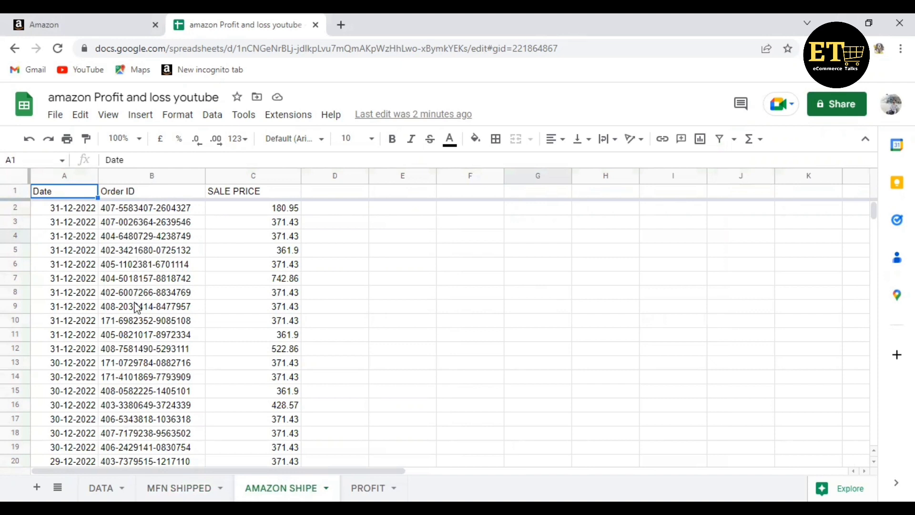
left_click(250, 214)
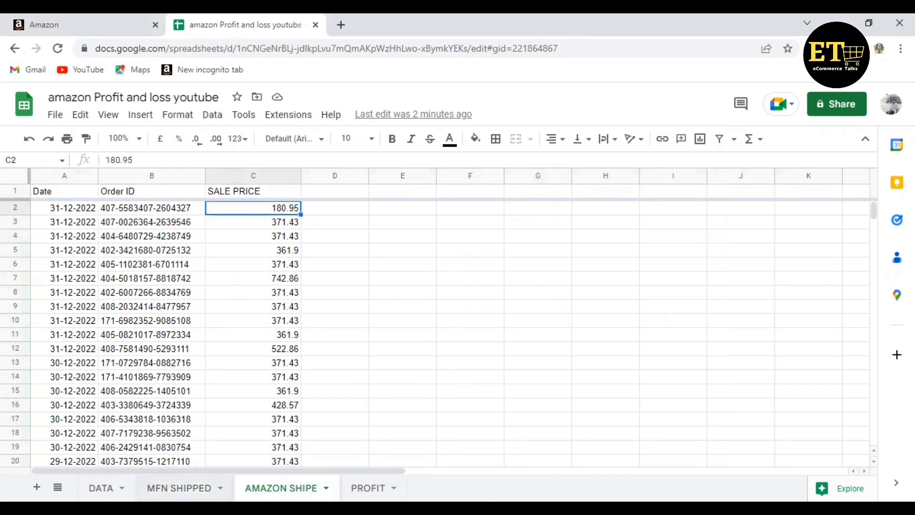
left_click(195, 486)
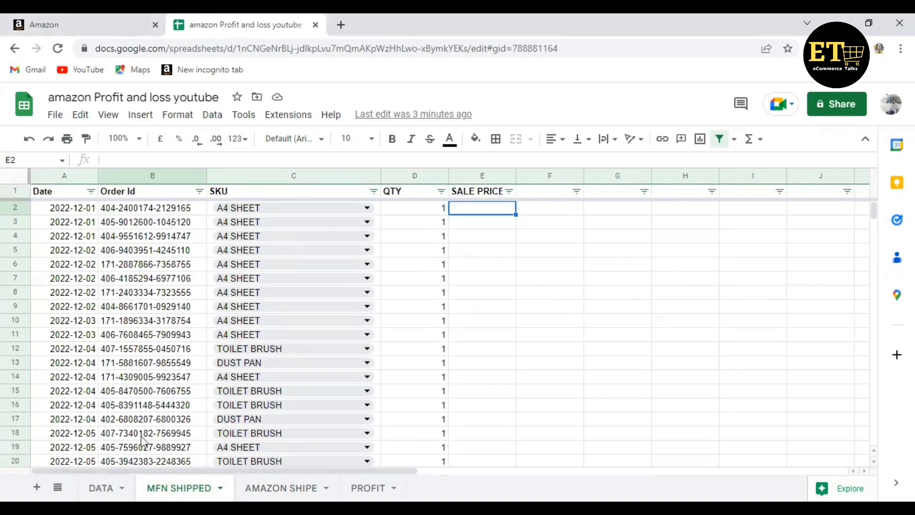
left_click(281, 487)
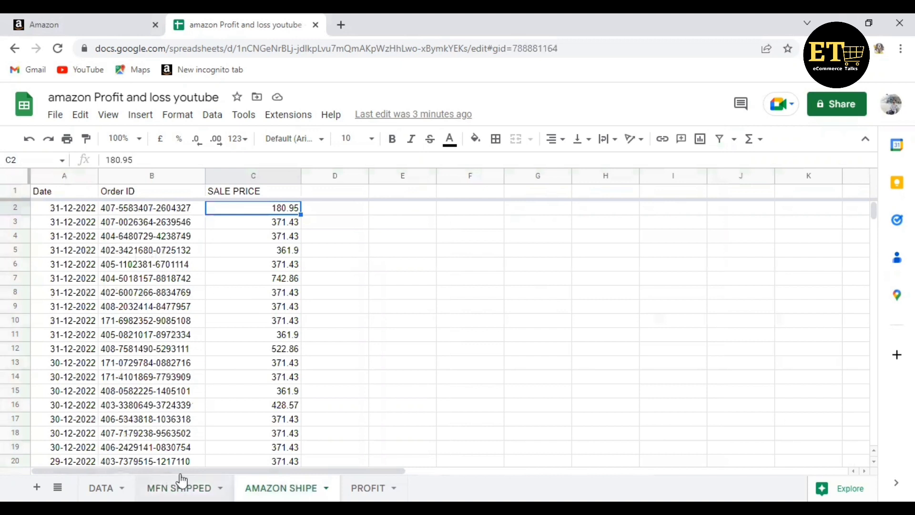
key("ctrl+Page_Up")
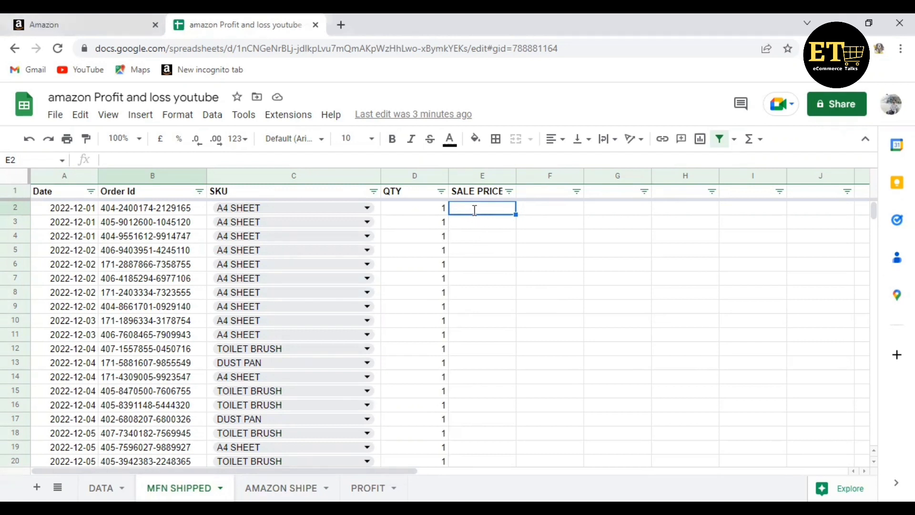
Step: Start a VLOOKUP formula in cell E2 of MFN SHIPPED, using the order ID in B2 as the search key
type("=VL")
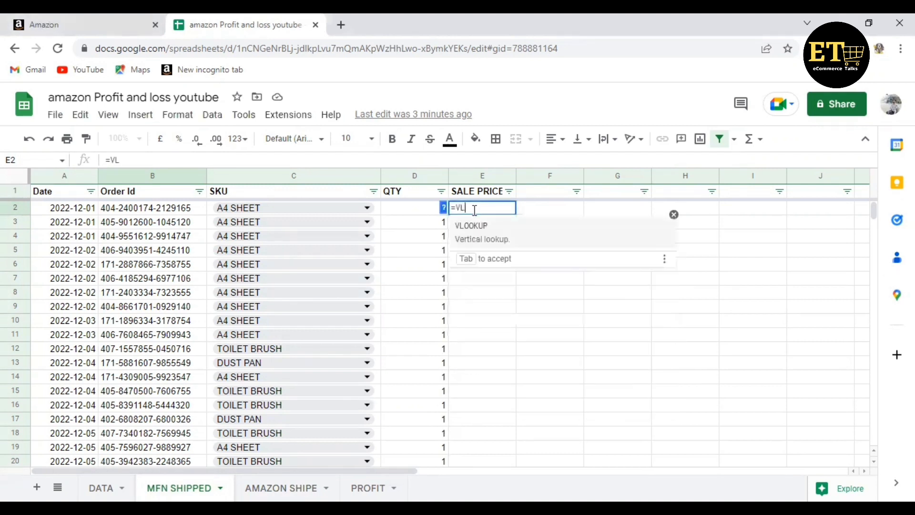
left_click(483, 238)
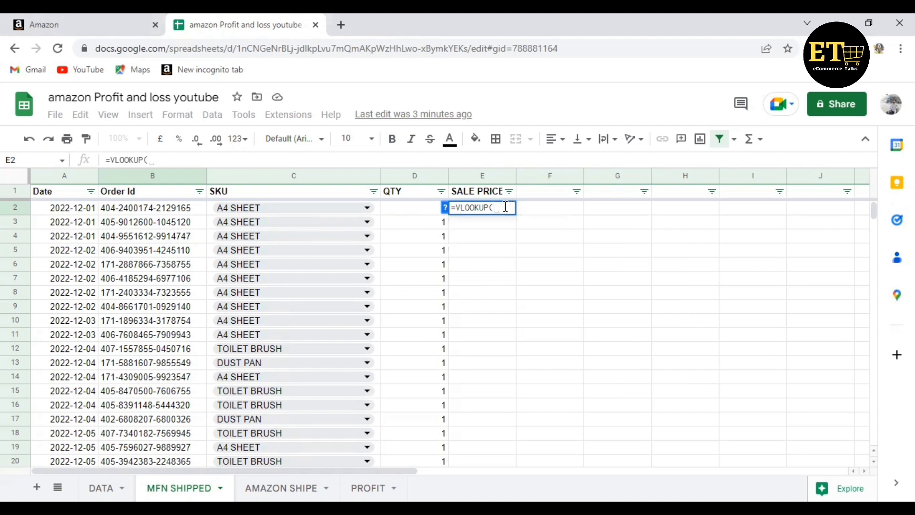
key("BackSpace")
key("BackSpace")
key("BackSpace")
key("BackSpace")
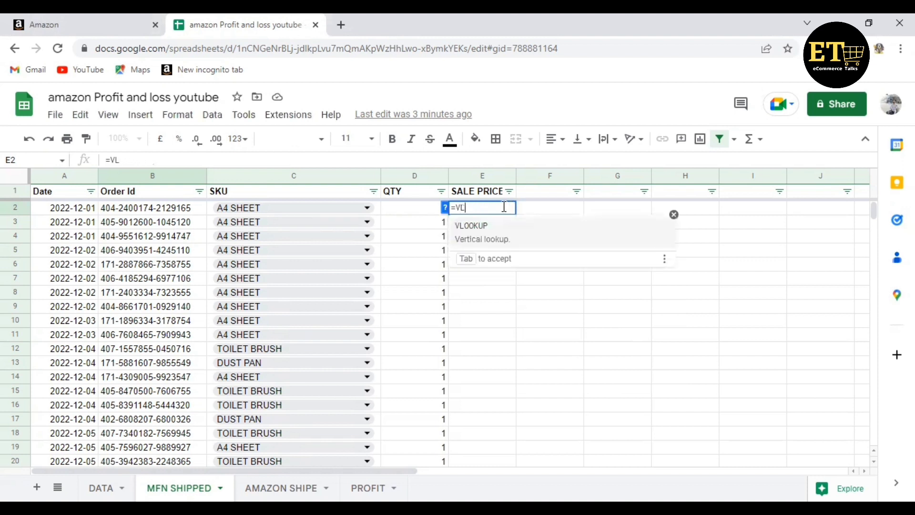
left_click(474, 226)
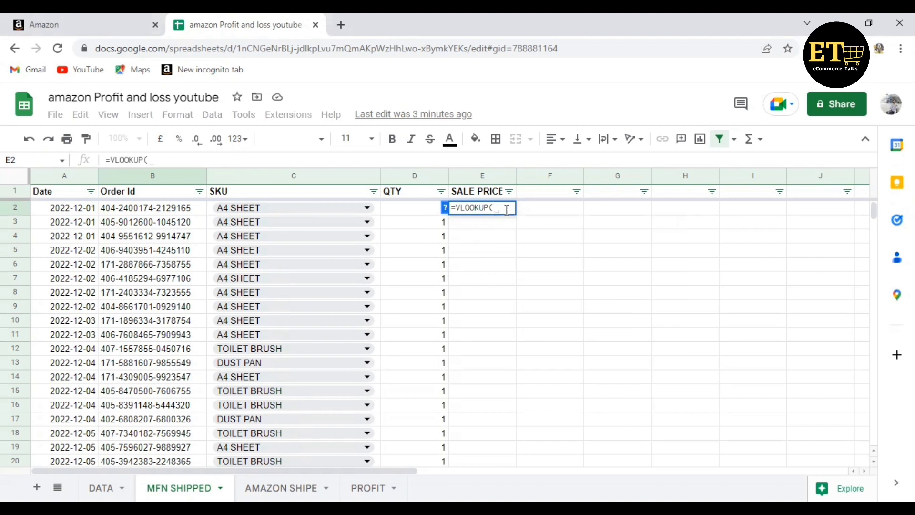
left_click(151, 211)
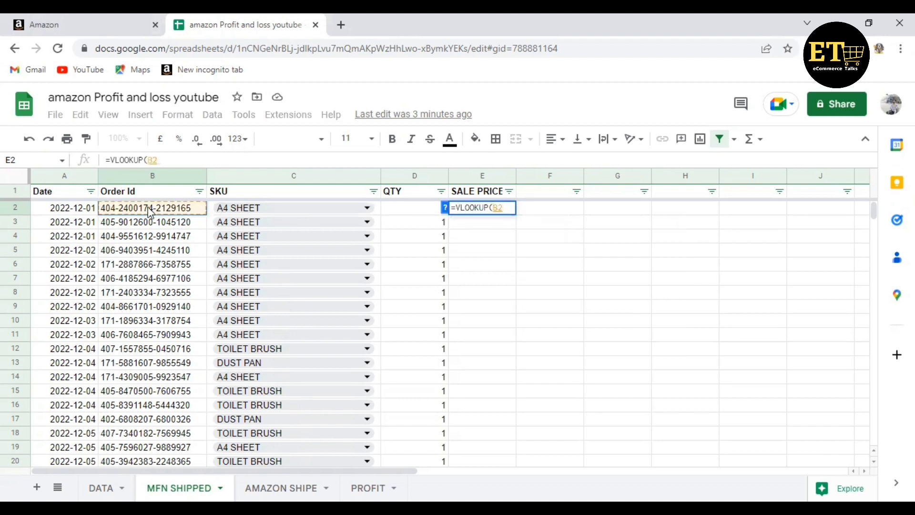
type(",")
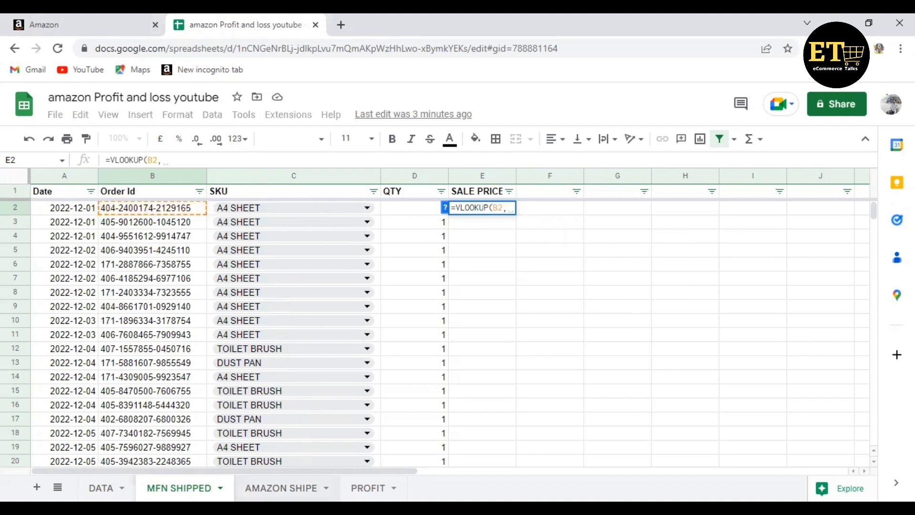
Step: Complete the VLOOKUP with AMAZON SHIPE columns B:C as the range, column index 2 and 0 for an exact match
key("ctrl+shift+Page_Up")
key("ctrl+shift+Page_Down")
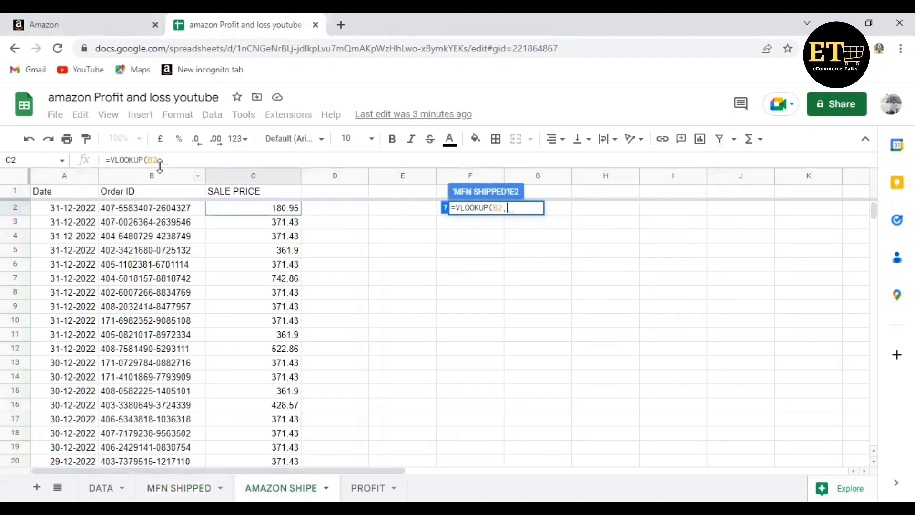
left_click(150, 176)
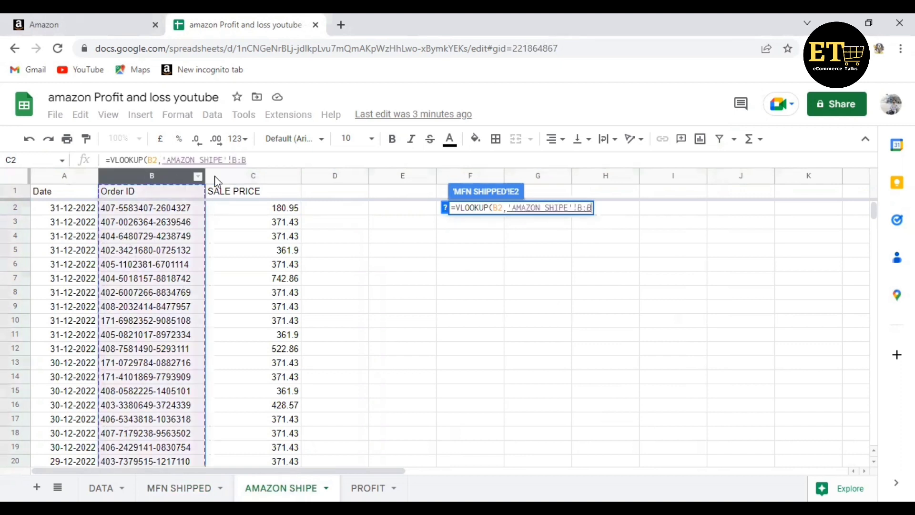
left_click(232, 173, "shift")
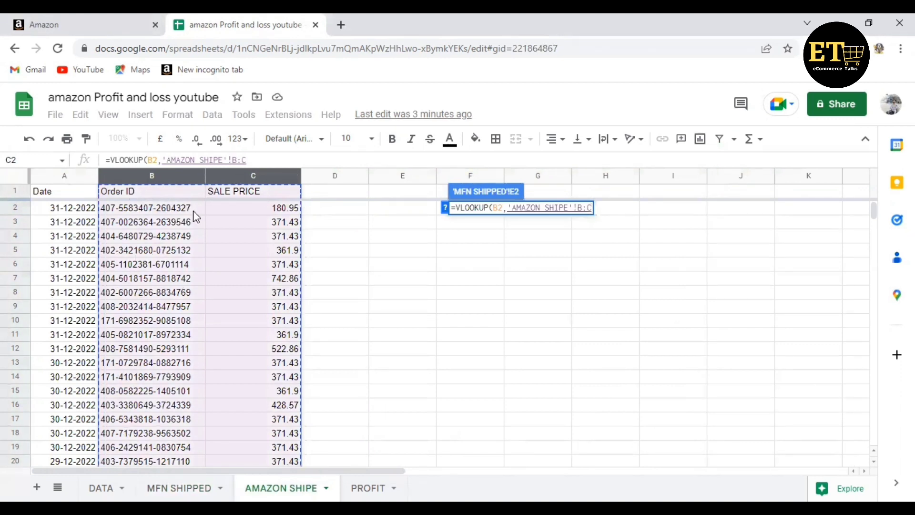
type(",2,0")
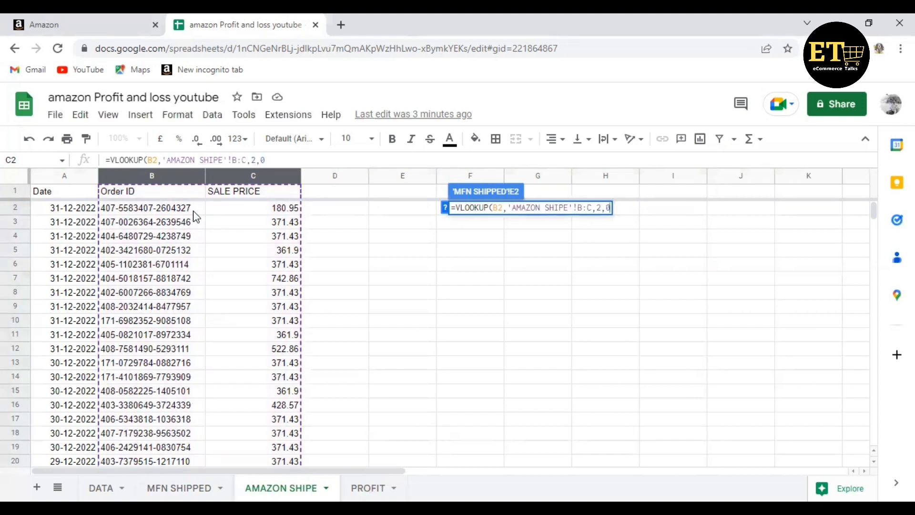
type(")")
key("Return")
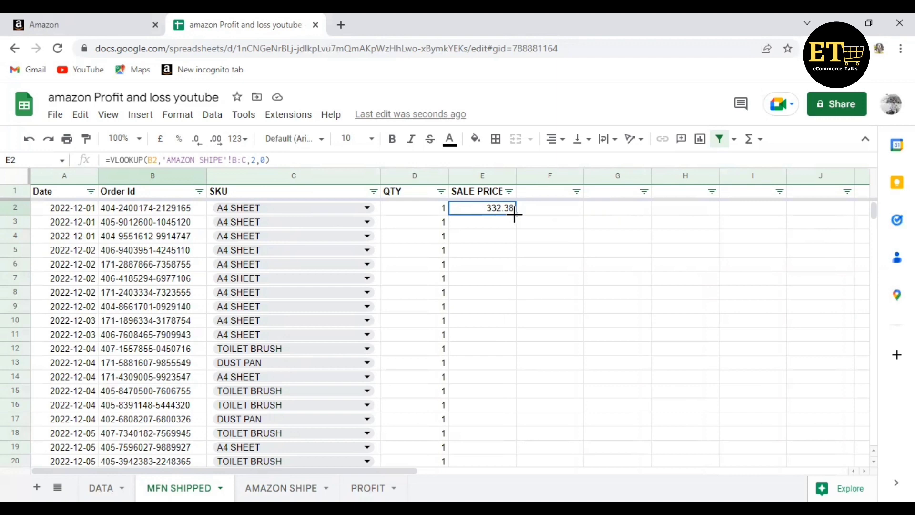
Step: Fill the SALE PRICE formula from E2 down through row 234 of MFN SHIPPED
left_click_drag(515, 215, 508, 299)
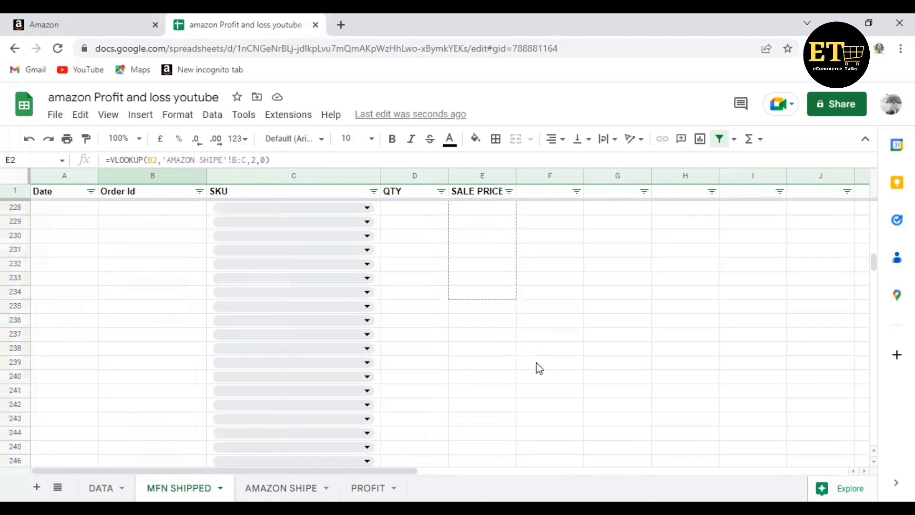
left_click_drag(536, 364, 536, 364)
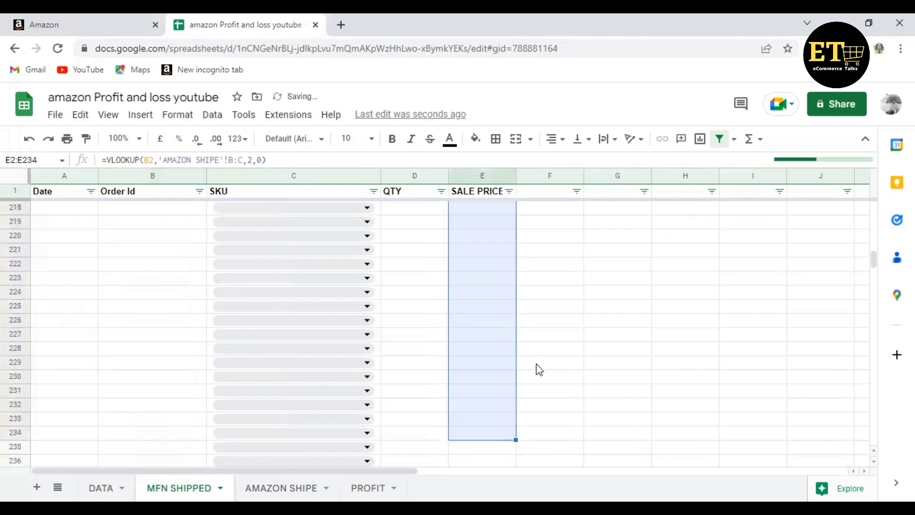
scroll(536, 364, "up", 4)
scroll(539, 370, "down", 3)
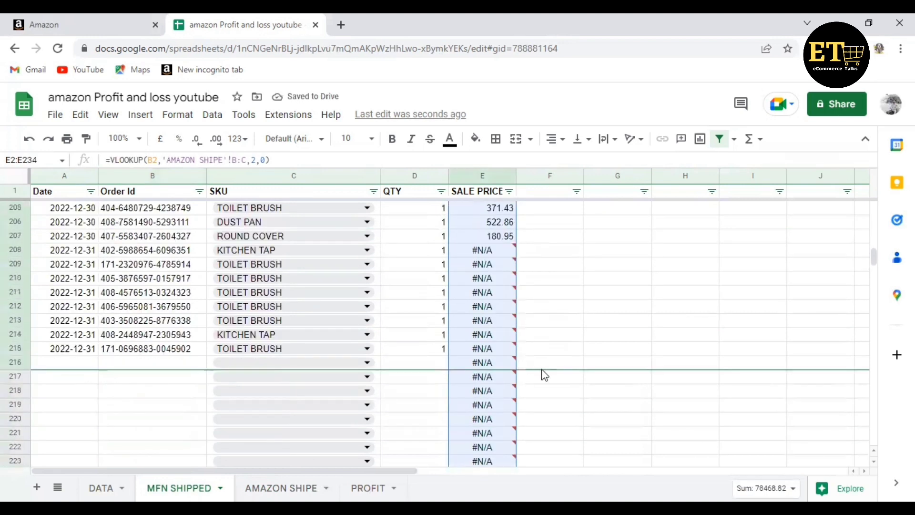
Step: Clear the surplus VLOOKUP formulas in E217:E234, below the last order rows
left_click(543, 381)
key("Left")
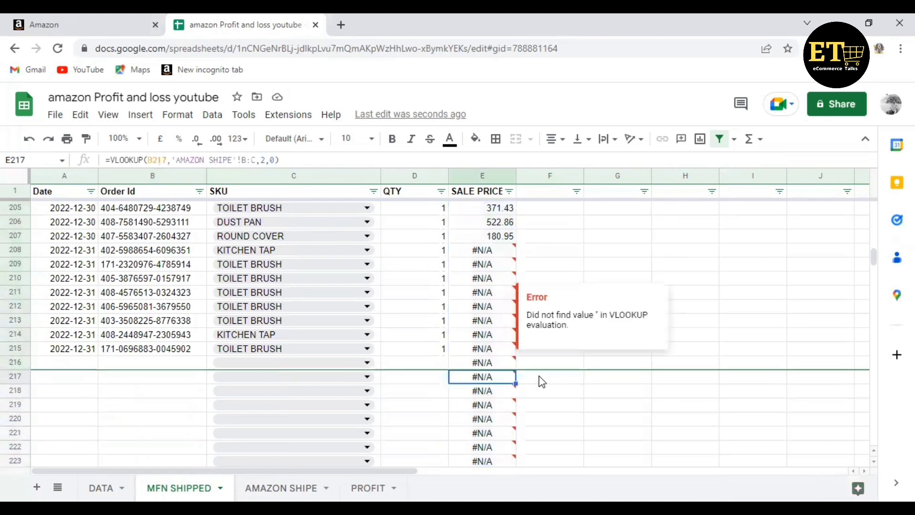
key("ctrl+shift+Down")
key("Delete")
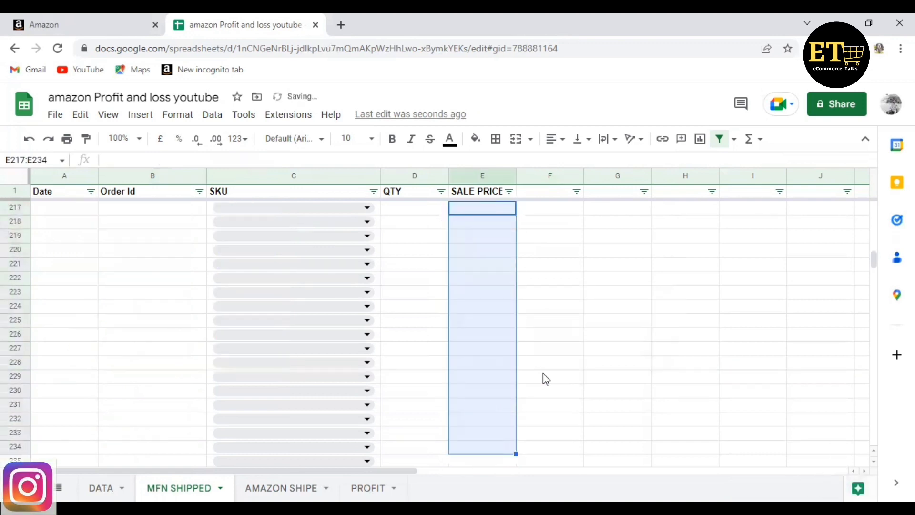
Step: Review the SALE PRICE lookups across all MFN SHIPPED orders against AMAZON SHIPE, ending on the order ID in row 208
scroll(548, 376, "up", 9)
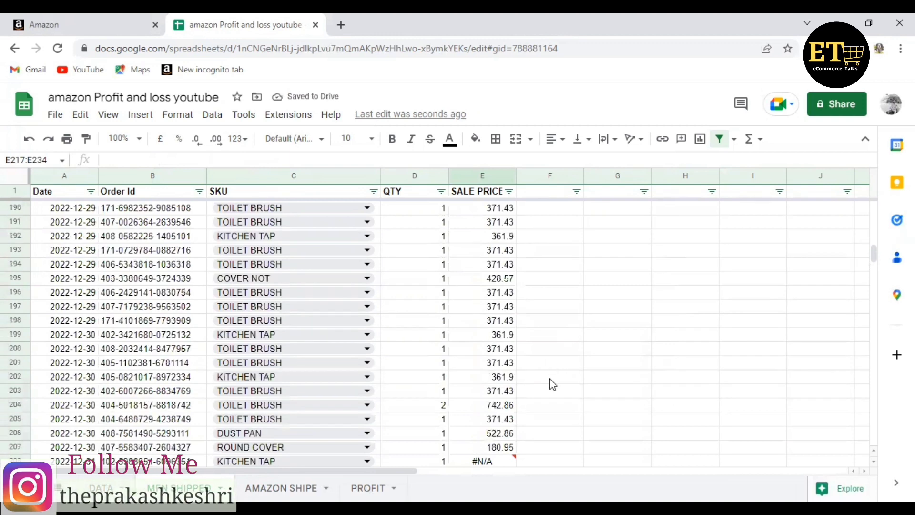
scroll(550, 378, "down", 1)
scroll(448, 334, "down", 2)
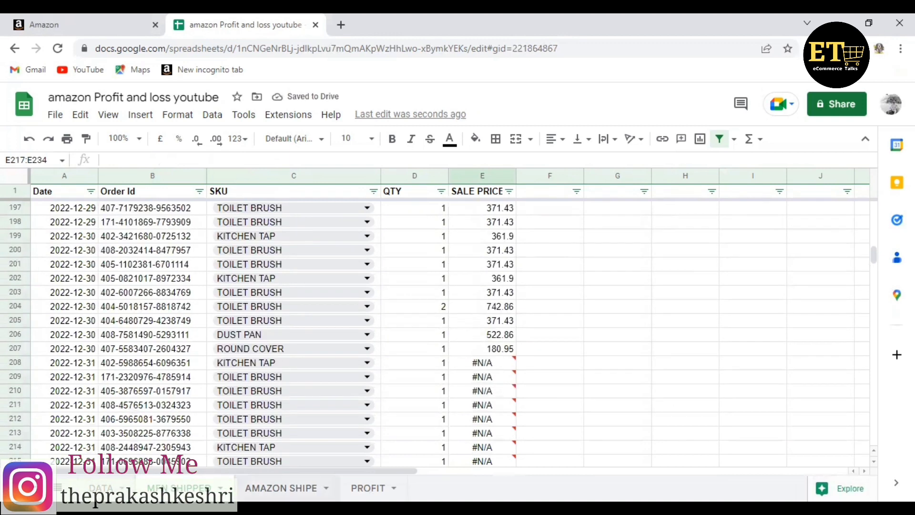
key("ctrl+Page_Down")
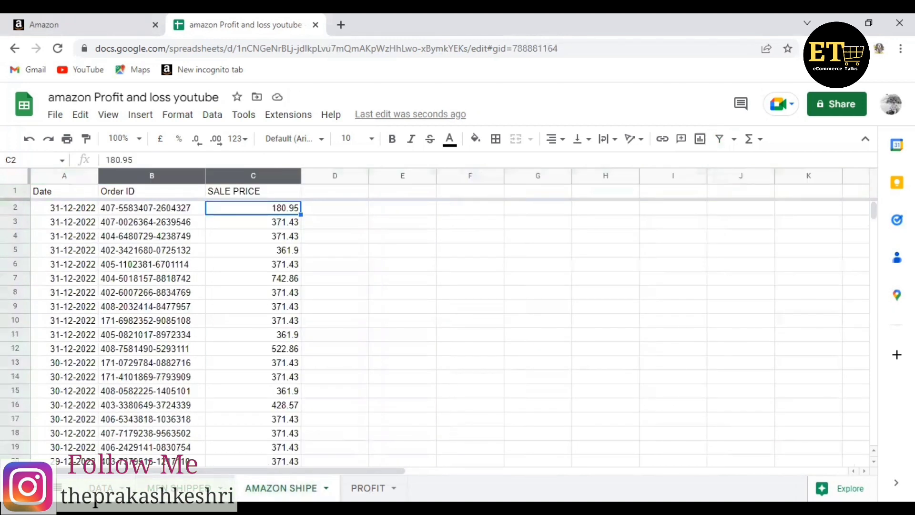
key("ctrl+Page_Up")
scroll(506, 373, "up", 20)
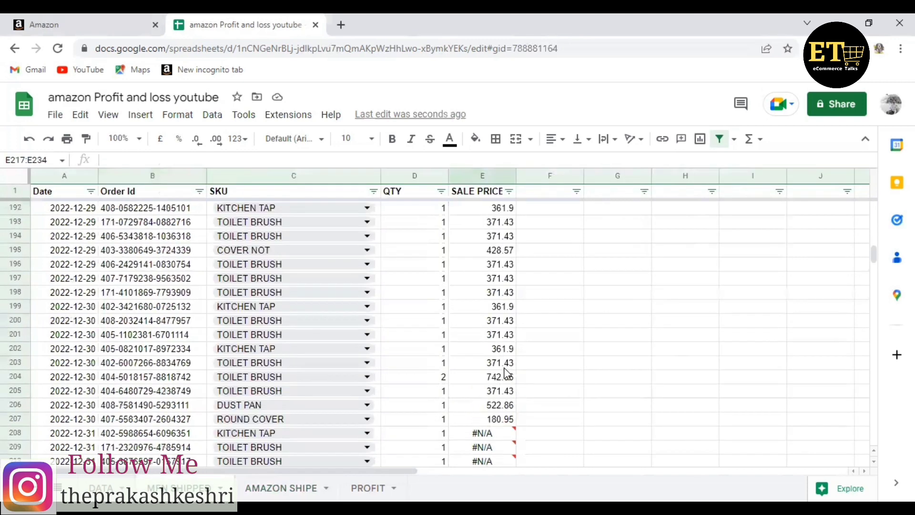
scroll(507, 373, "up", 20)
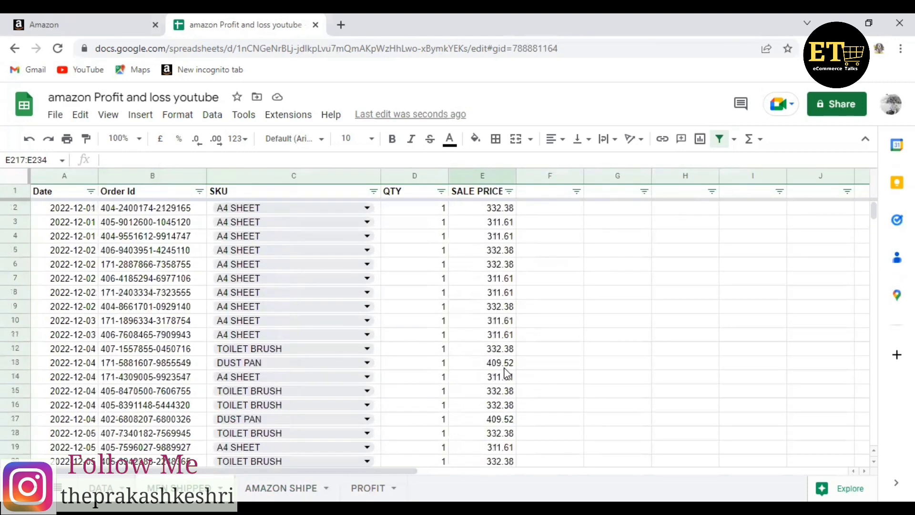
scroll(506, 373, "down", 19)
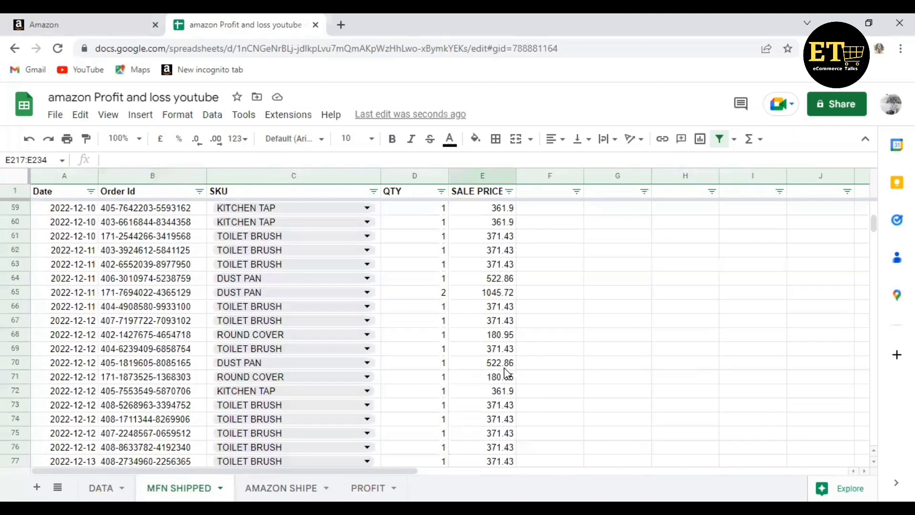
scroll(506, 373, "down", 20)
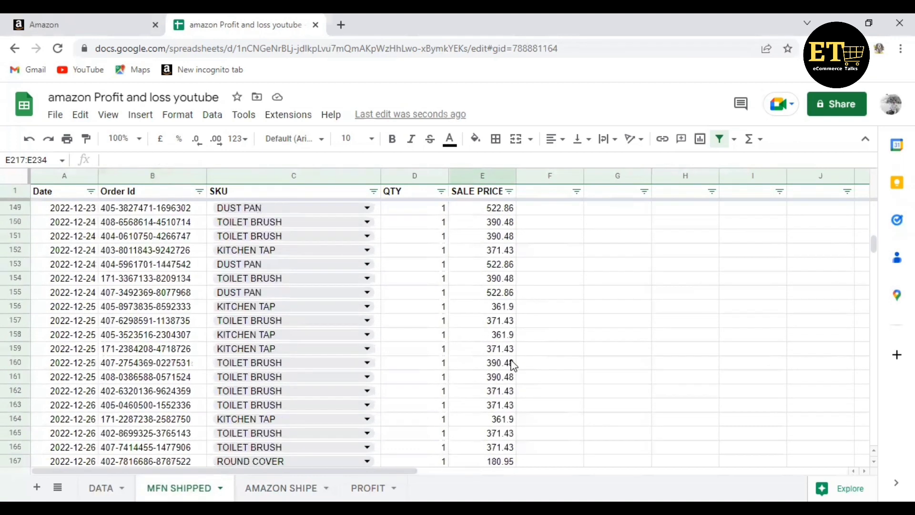
scroll(512, 365, "down", 19)
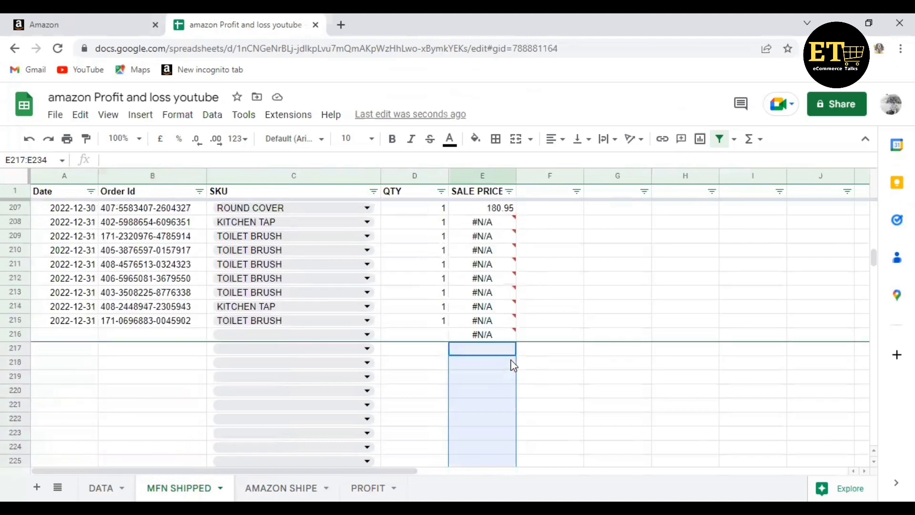
left_click(158, 221)
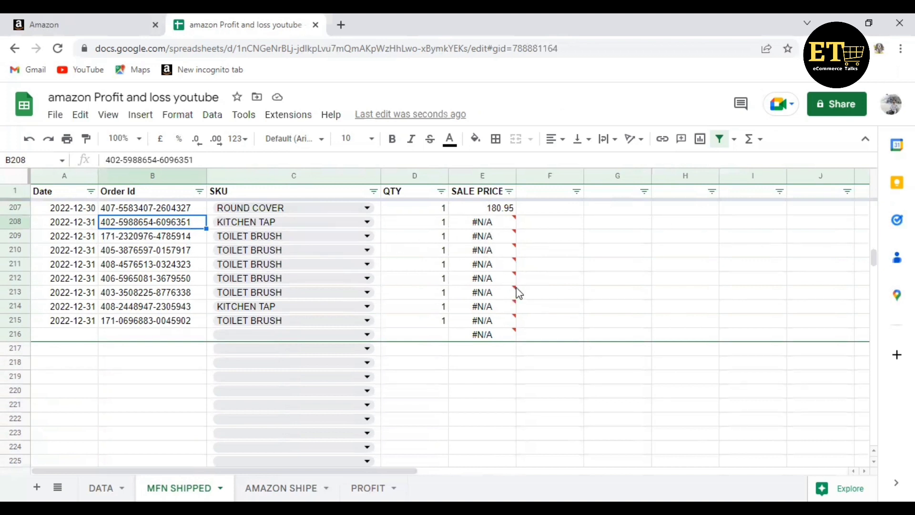
Step: Select the SALE PRICE values E2:E207 in MFN SHIPPED and view their quick statistics, keeping Sum as the displayed figure
scroll(629, 282, "up", 20)
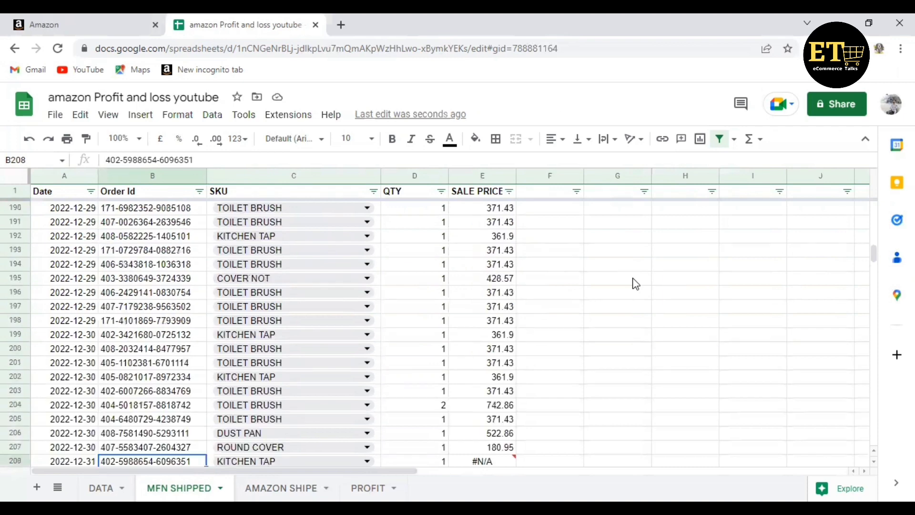
scroll(635, 282, "up", 20)
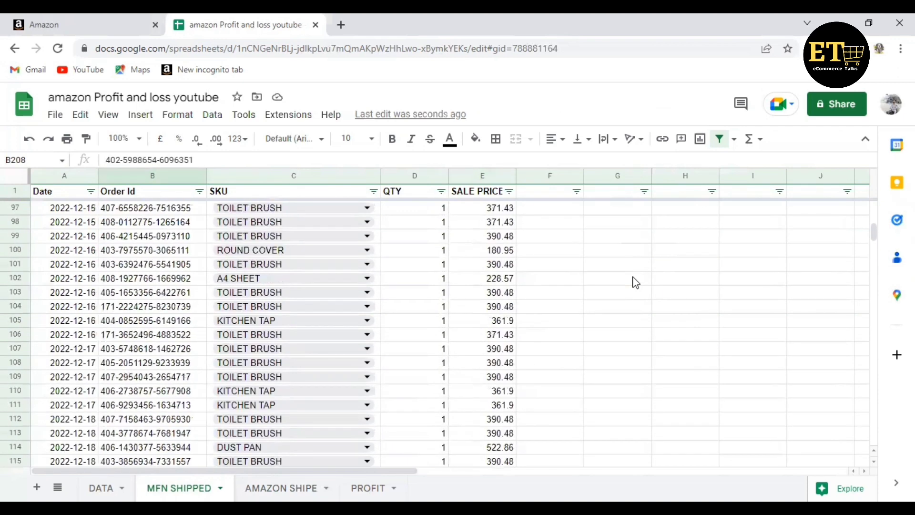
scroll(635, 282, "up", 15)
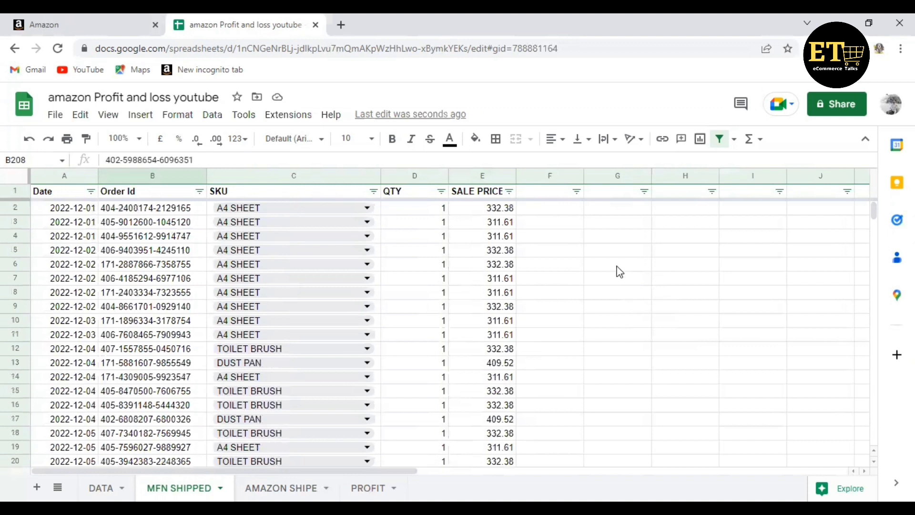
left_click(504, 209)
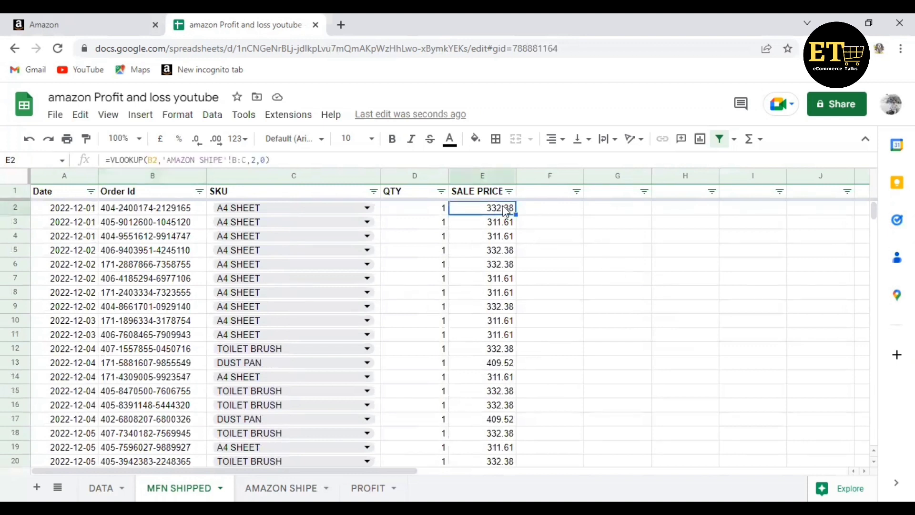
key("shift+Down")
key("shift+Down")
key("shift+Down")
key("shift+Down")
key("shift+Down")
key("shift+Down")
key("shift+Down")
key("shift+Down")
key("shift+Down")
key("shift+Down")
key("shift+Down")
key("shift+Down")
key("shift+Down")
key("shift+Down")
key("shift+Down")
key("shift+Down")
key("shift+Down")
key("shift+Down")
key("shift+Down")
key("shift+Down")
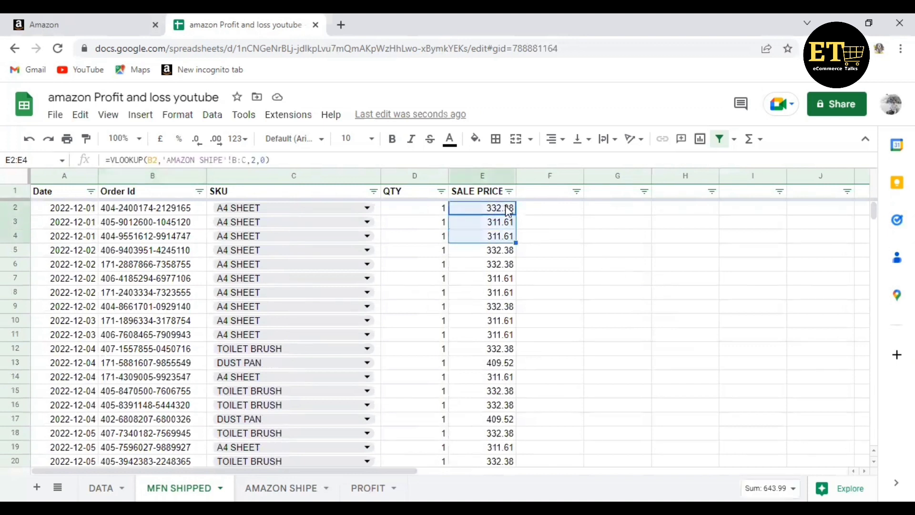
key("shift+Down")
key("shift+Down")
key("shift+Down")
key("shift+Down")
key("shift+Down")
key("shift+Down")
key("shift+Down")
key("shift+Down")
key("shift+Down")
key("shift+Down")
key("shift+Down")
key("shift+Down")
key("shift+Down")
key("shift+Down")
key("shift+Down")
key("shift+Down")
key("shift+Down")
key("shift+Down")
key("shift+Down")
key("shift+Down")
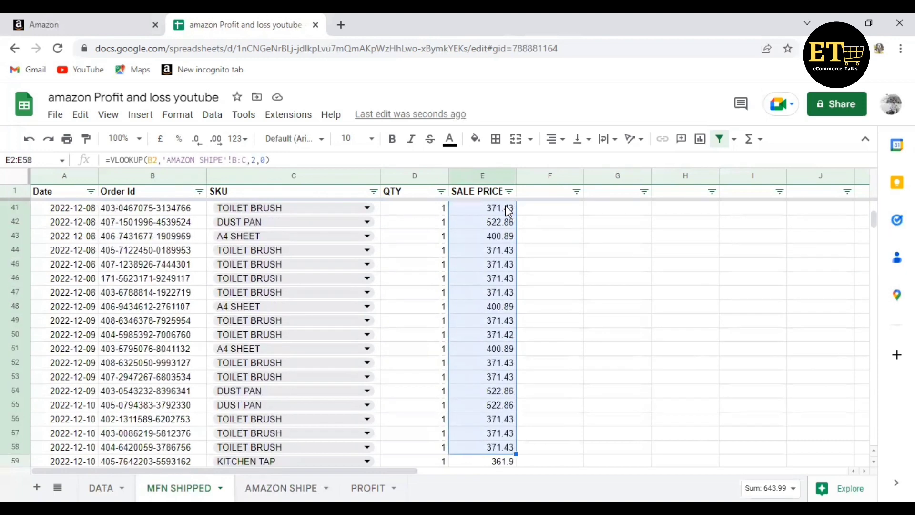
key("shift+Down")
key("shift+Down")
key("shift+Down")
key("shift+Down")
key("shift+Down")
key("shift+Down")
key("shift+Down")
key("shift+Down")
key("shift+Down")
key("shift+Down")
key("shift+Down")
key("shift+Down")
key("shift+Down")
key("shift+Down")
key("shift+Down")
key("shift+Down")
key("shift+Down")
key("shift+Down")
key("shift+Down")
key("shift+Down")
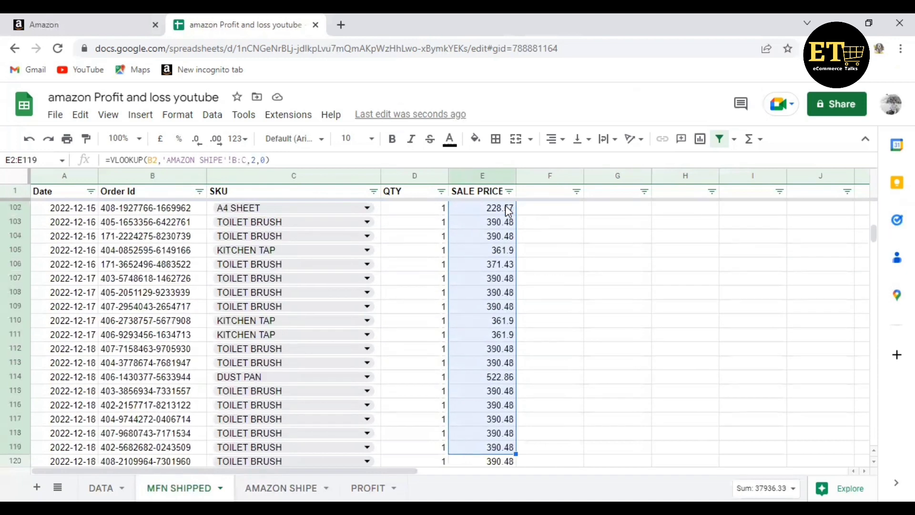
key("shift+Down")
key("shift+Down")
key("shift+Down")
key("shift+Down")
key("shift+Down")
key("shift+Down")
key("shift+Down")
key("shift+Down")
key("shift+Down")
key("shift+Down")
key("shift+Down")
key("shift+Down")
key("shift+Down")
key("shift+Down")
key("shift+Down")
key("shift+Down")
key("shift+Down")
key("shift+Down")
key("shift+Down")
key("shift+Down")
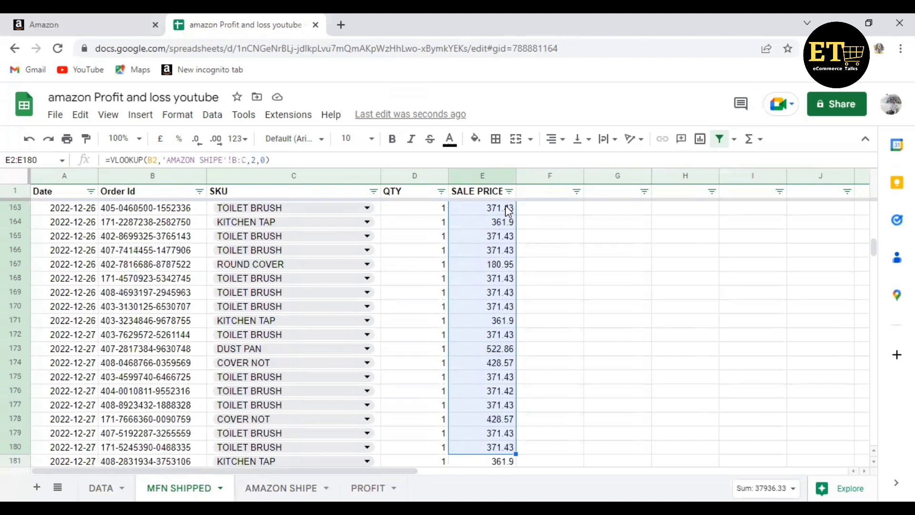
key("shift+Down")
key("shift+Down")
key("shift+Down")
key("shift+Down")
key("shift+Down")
key("shift+Down")
key("shift+Down")
key("shift+Down")
key("shift+Down")
key("shift+Down")
key("shift+Down")
key("shift+Down")
key("shift+Down")
key("shift+Down")
key("shift+Down")
key("shift+Down")
key("shift+Down")
key("shift+Down")
key("shift+Down")
key("shift+Down")
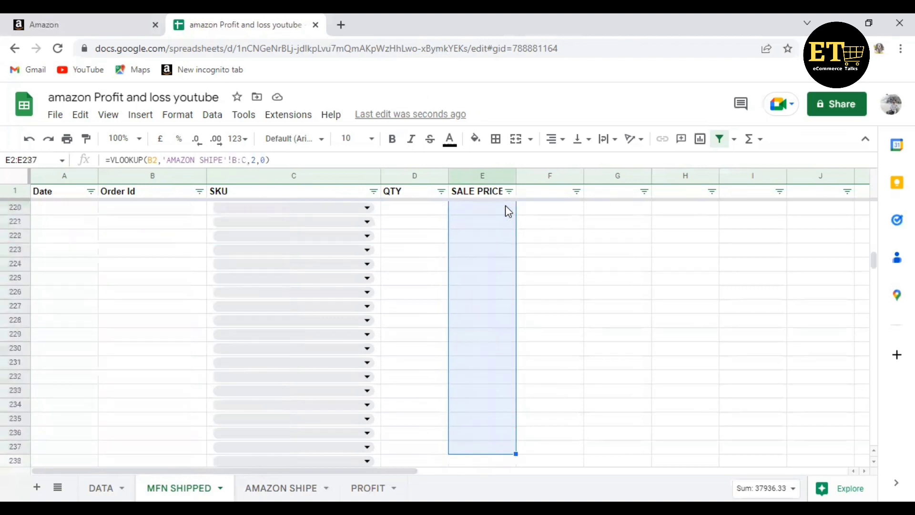
key("shift+Up")
key("shift+Up")
key("shift+Up")
key("shift+Up")
key("shift+Up")
key("shift+Up")
key("shift+Up")
key("shift+Up")
key("shift+Up")
key("shift+Up")
key("shift+Up")
key("shift+Up")
key("shift+Up")
key("shift+Up")
key("shift+Up")
key("shift+Up")
key("shift+Up")
key("shift+Up")
key("shift+Up")
key("shift+Up")
key("shift+Up")
key("shift+Up")
key("shift+Up")
key("shift+Up")
key("shift+Up")
key("shift+Up")
key("shift+Up")
key("shift+Up")
key("shift+Up")
key("shift+Up")
key("shift+Up")
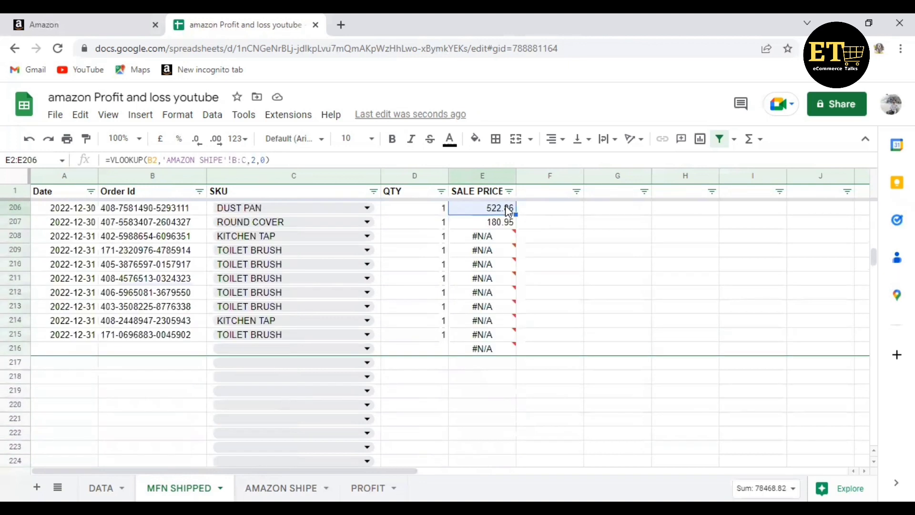
key("shift+Down")
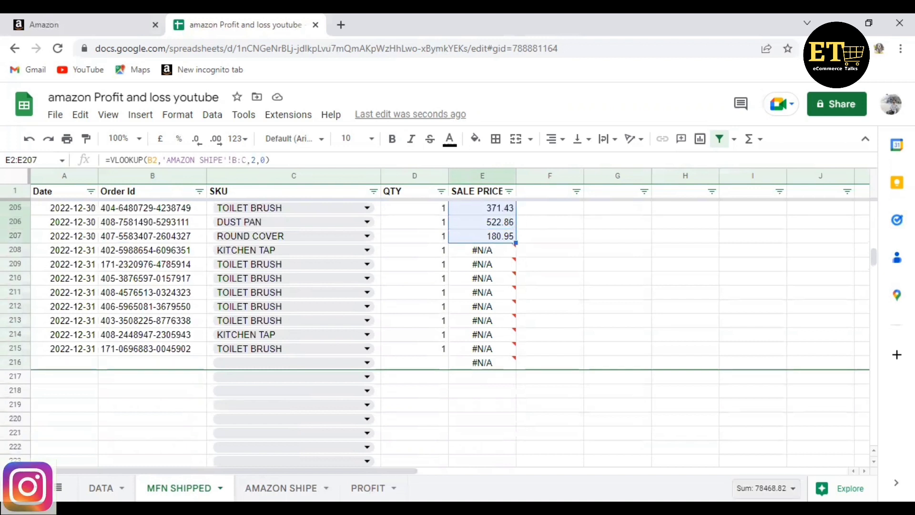
left_click(765, 488)
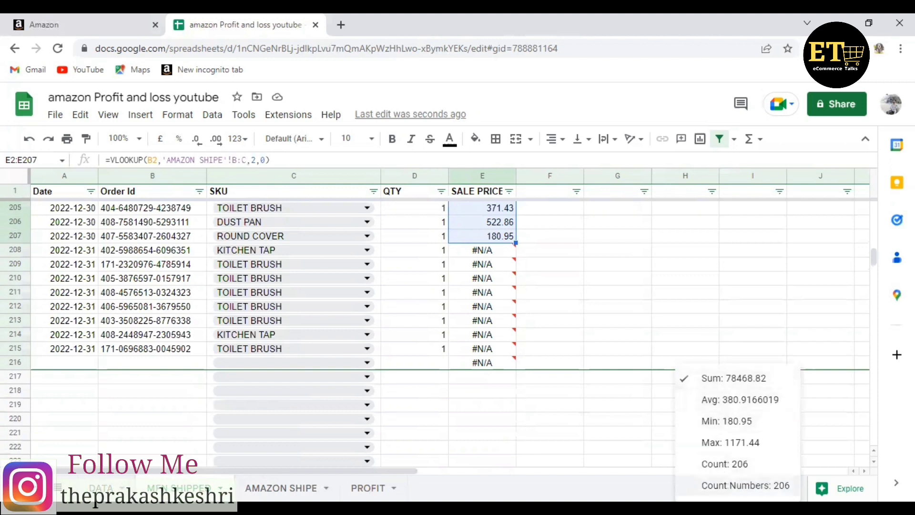
left_click(727, 380)
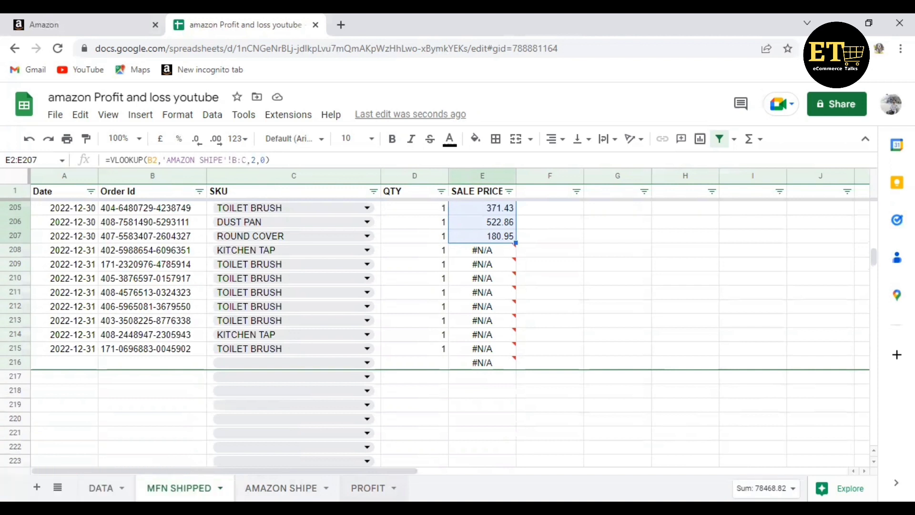
Step: Insert a SUM of the selected SALE PRICE range E2:E207 in cell E208
left_click(751, 138)
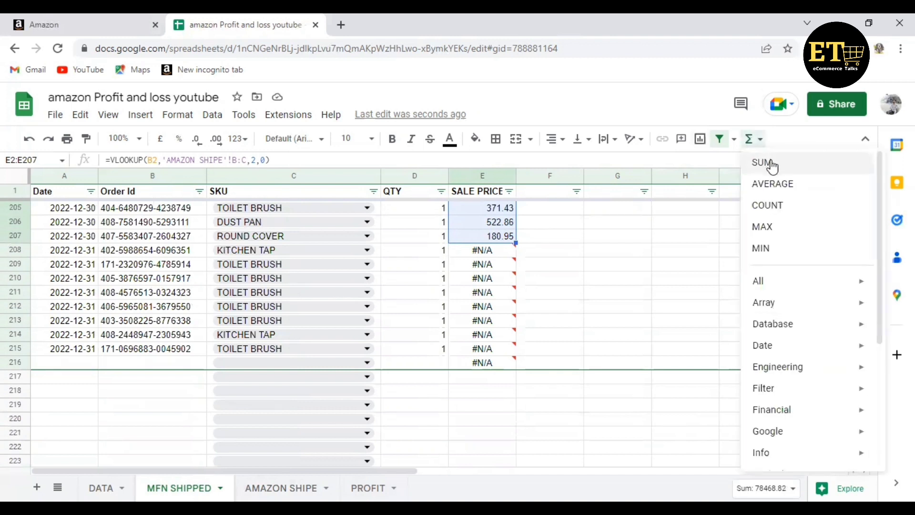
left_click(764, 163)
key("Return")
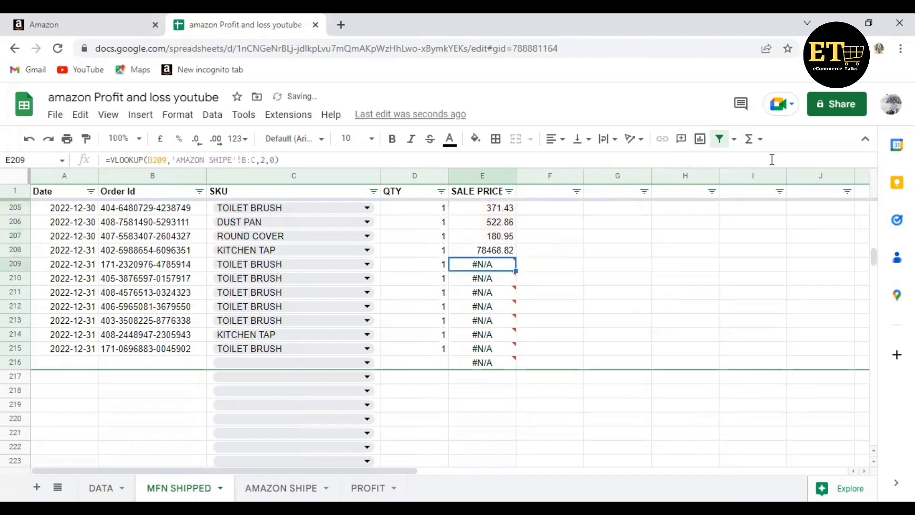
Step: Copy the SALE PRICE total from E208 into the SALE amount cell C2 of the PROFIT sheet as the plain value 78468.82
left_click(482, 253)
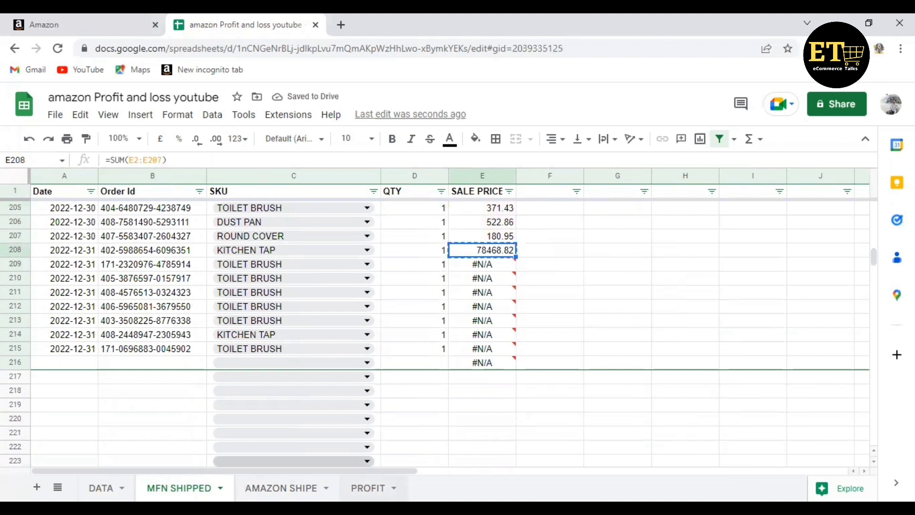
left_click(248, 214)
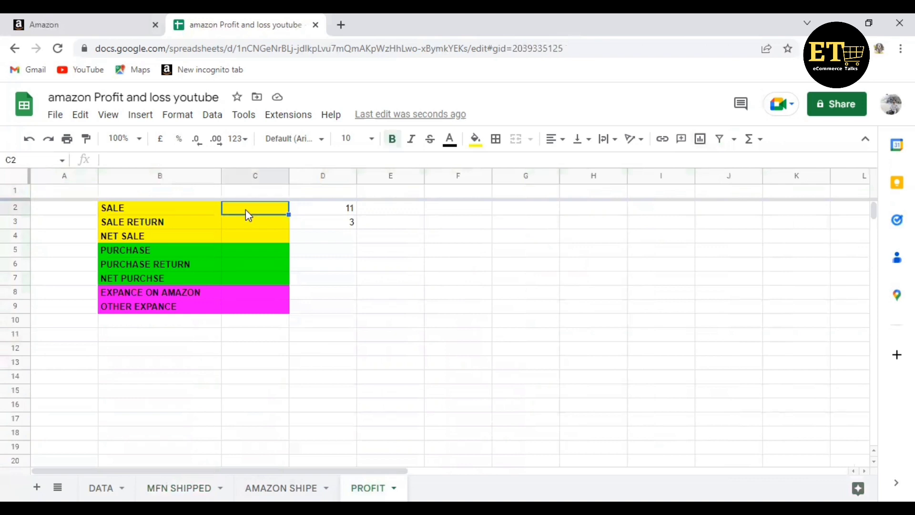
type("78468.82")
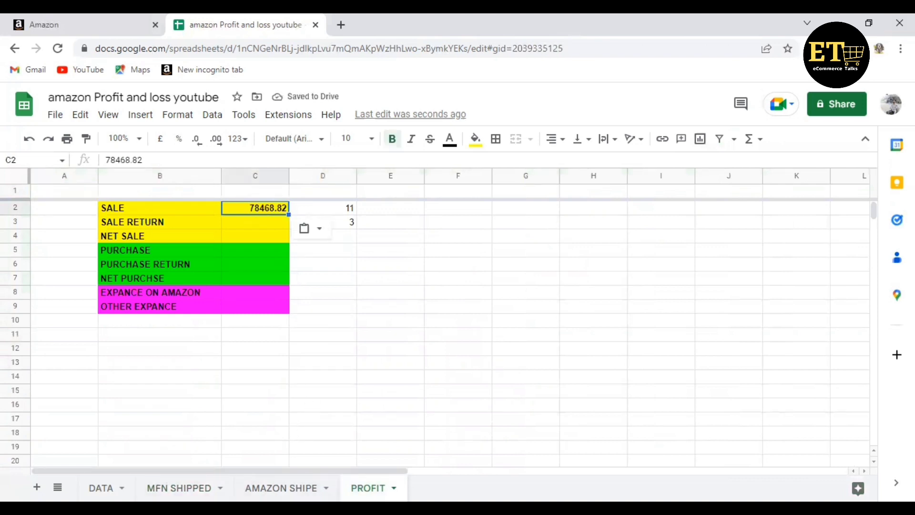
Step: Delete the SUM formula from E208 of MFN SHIPPED and check the pasted SALE amount in the PROFIT sheet
left_click(179, 487)
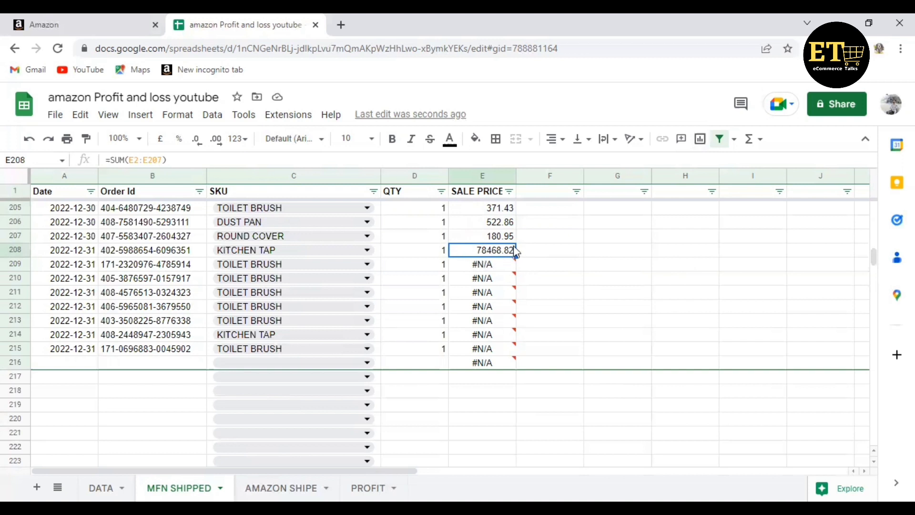
key("Delete")
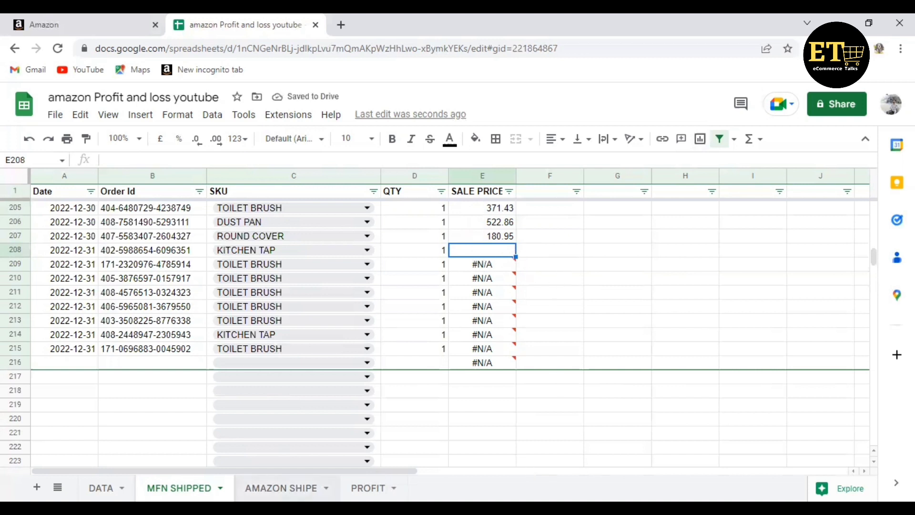
key("ctrl+shift+Page_Down")
key("ctrl+shift+Page_Down")
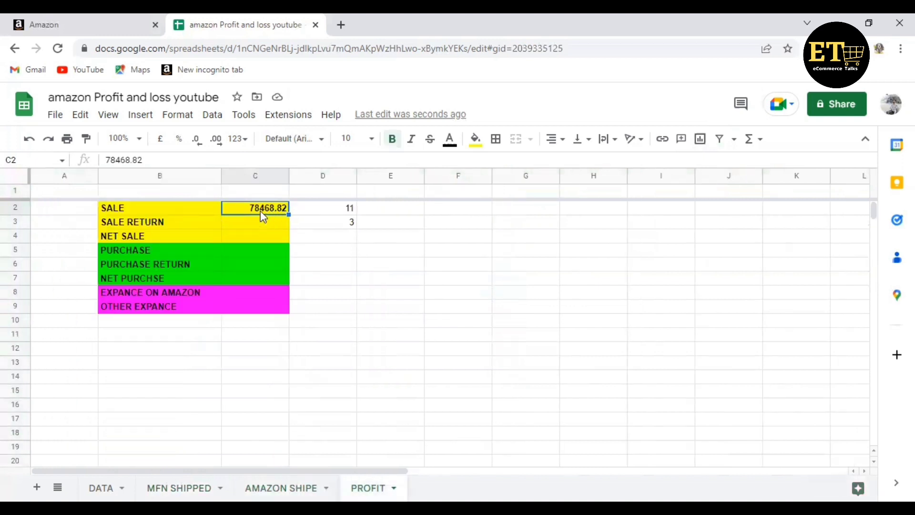
Step: Clear the leftover numbers in D2:D3 beside SALE and SALE RETURN on the PROFIT sheet
left_click(344, 210)
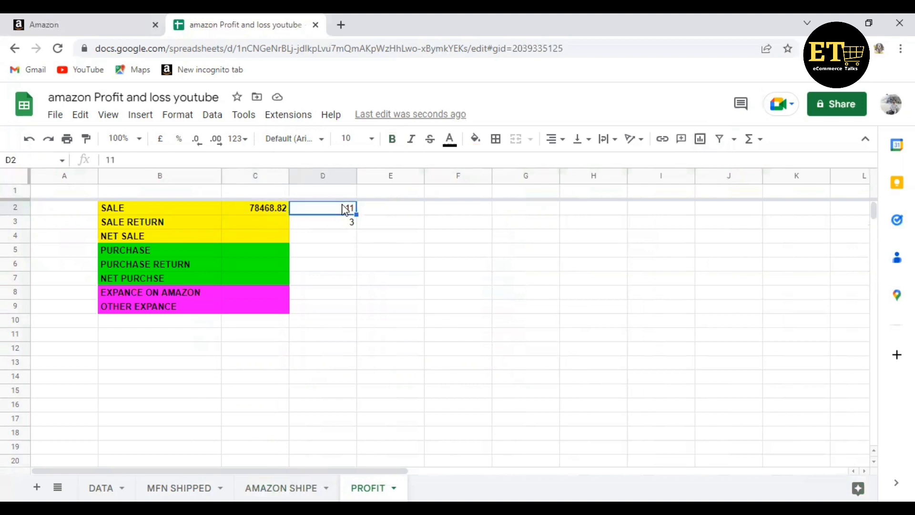
key("shift+Down")
key("Delete")
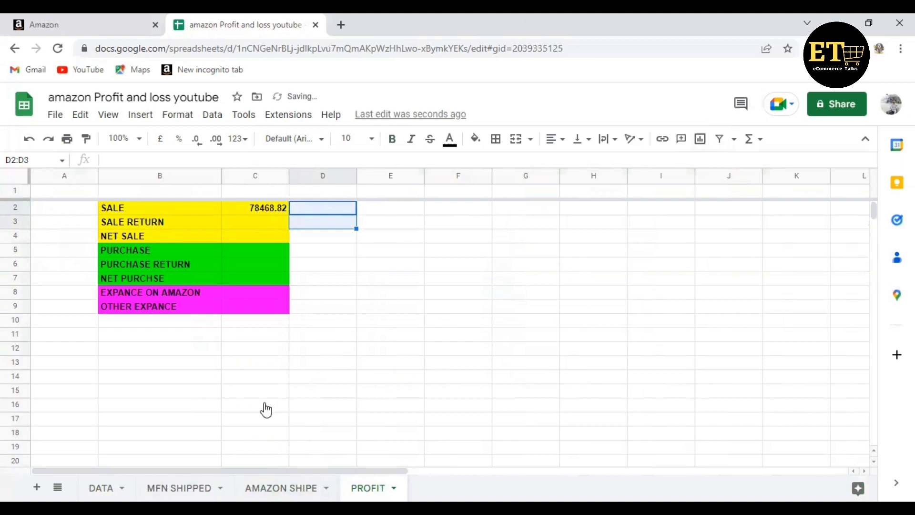
Step: Add the column header PURCHASE in F1 of MFN SHIPPED, next to SALE PRICE, and select F2 below it
left_click(179, 487)
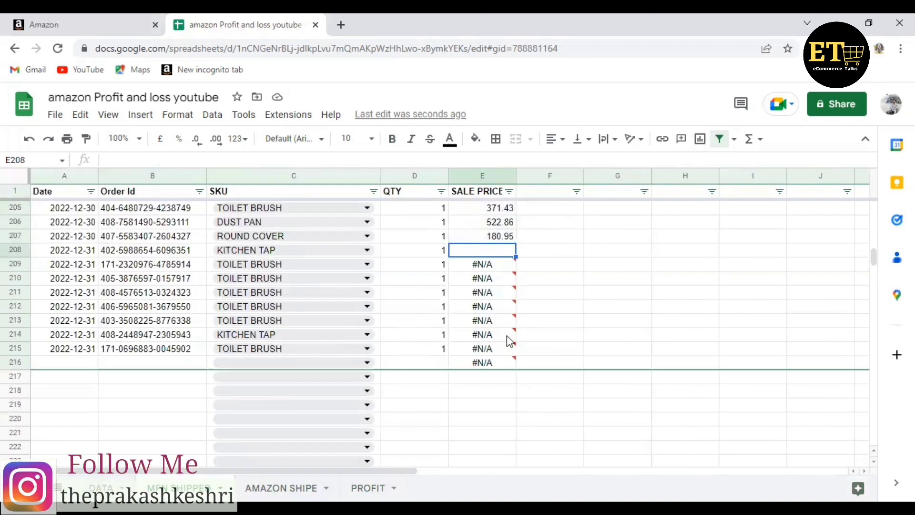
scroll(511, 342, "up", 10)
scroll(511, 342, "up", 20)
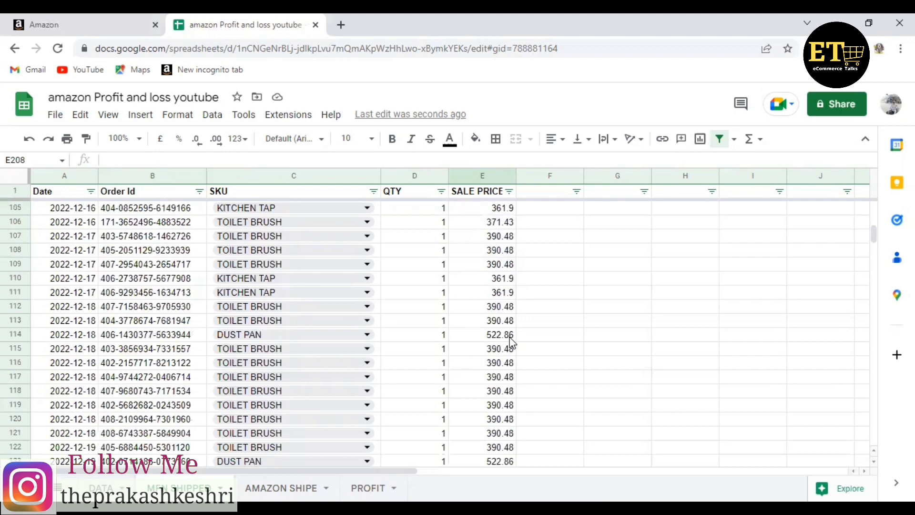
scroll(511, 342, "up", 20)
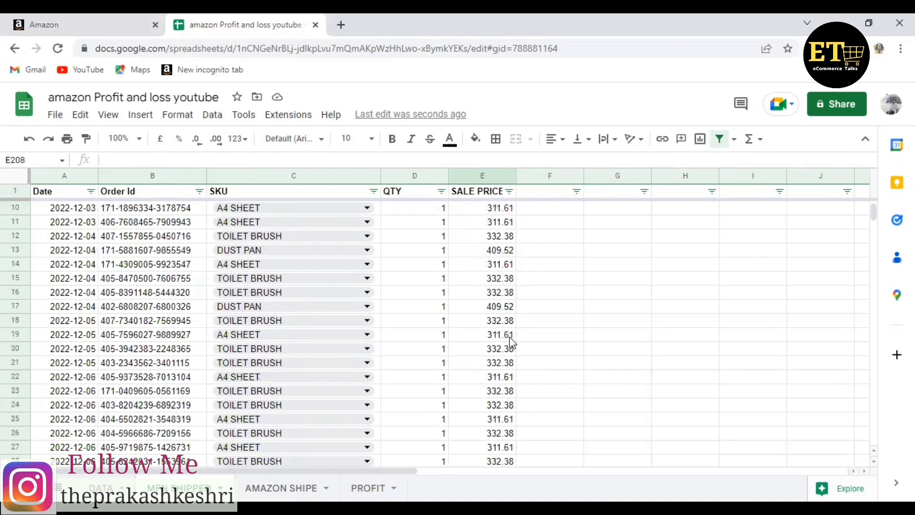
scroll(512, 341, "up", 3)
left_click(532, 195)
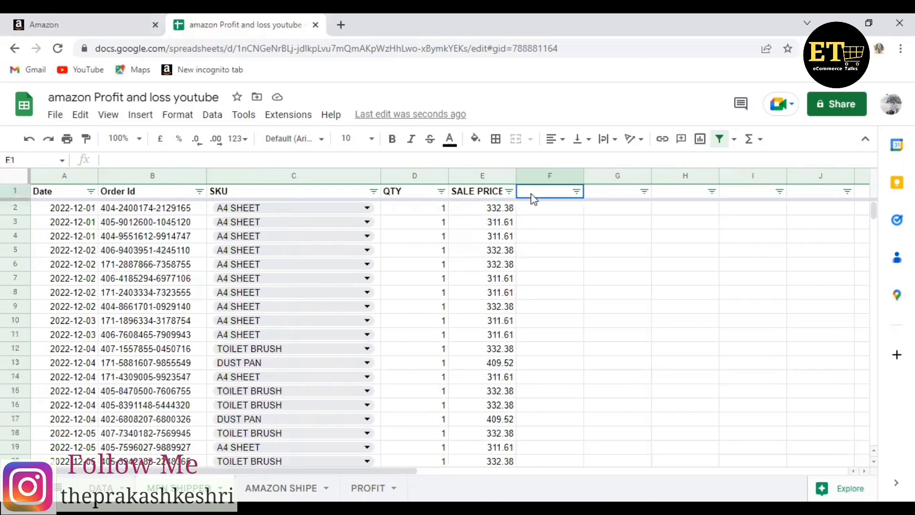
type("P")
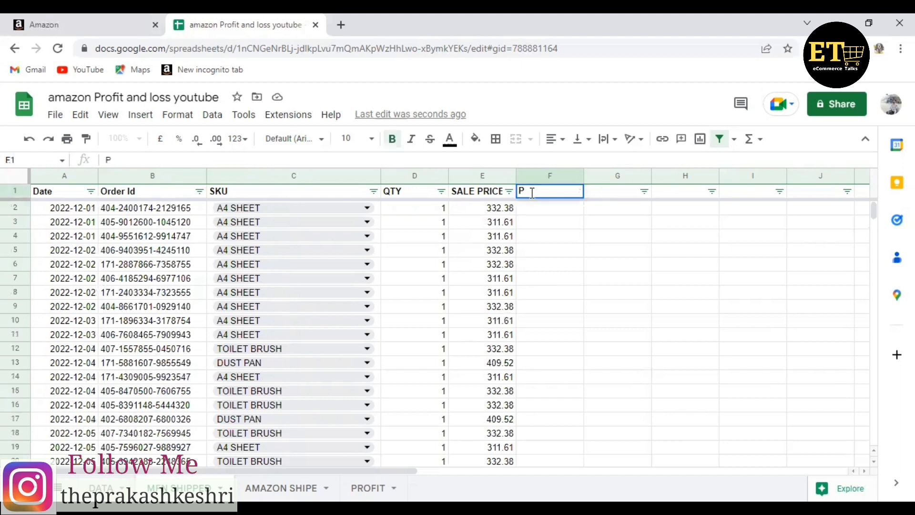
type("URCHASE")
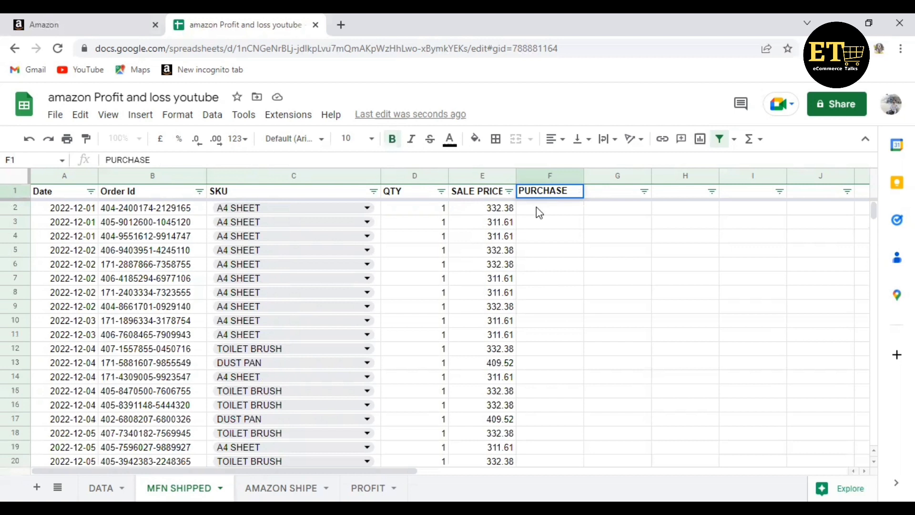
left_click(549, 213)
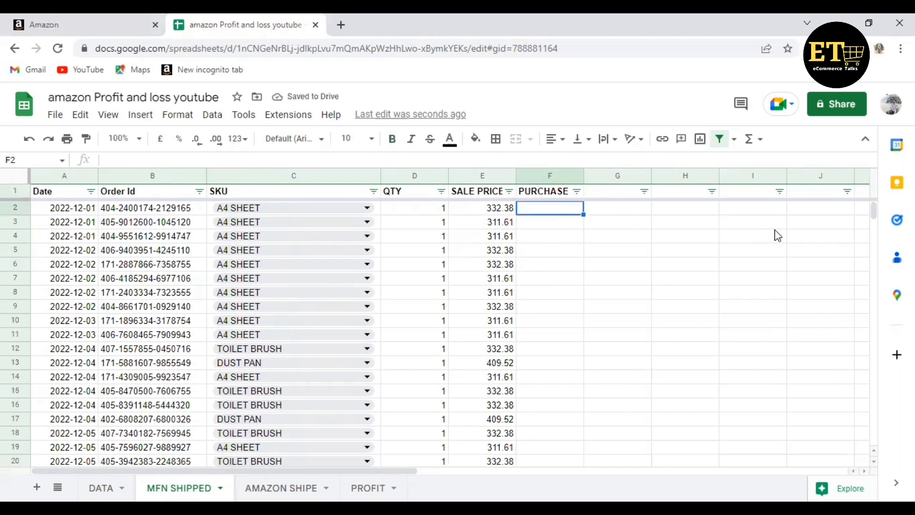
Step: Enter =VLOOKUP(C2,DATA!B:C,2,0) in F2 of MFN SHIPPED to look up the SKU's purchase price from the DATA sheet
type("=VL")
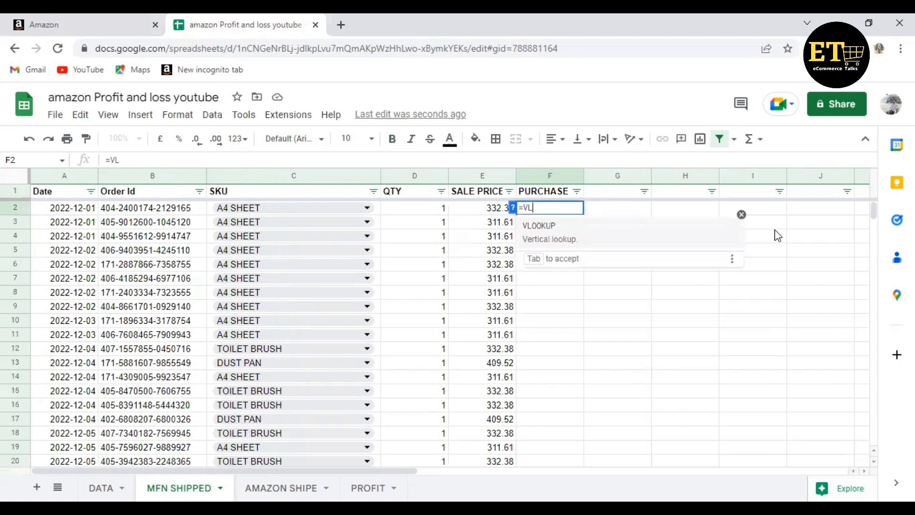
left_click(546, 232)
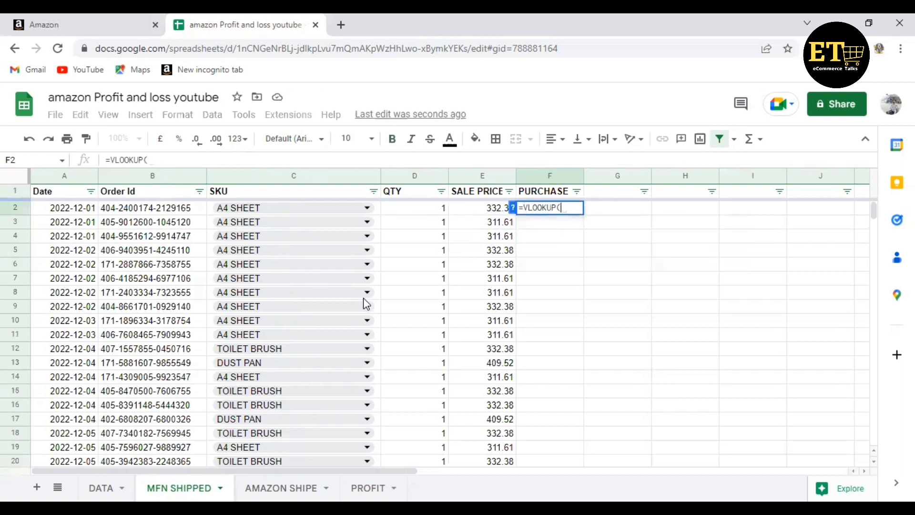
left_click(273, 212)
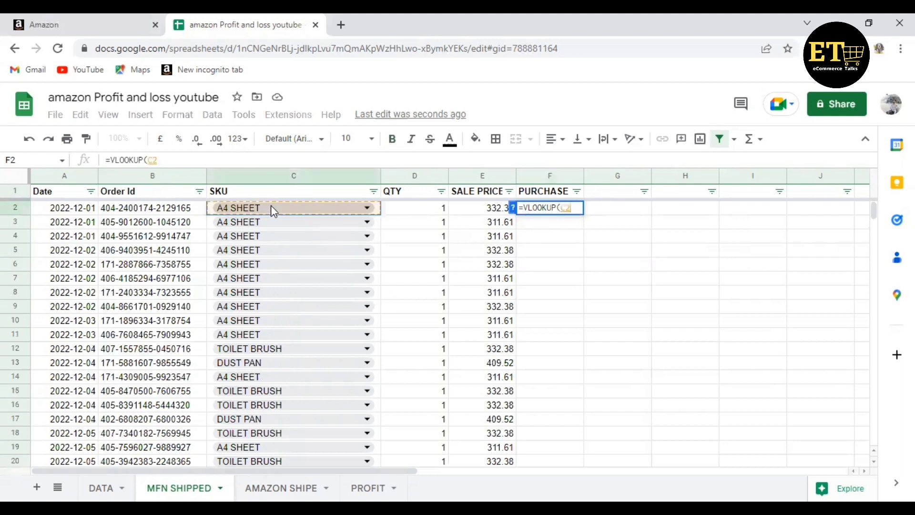
type(",")
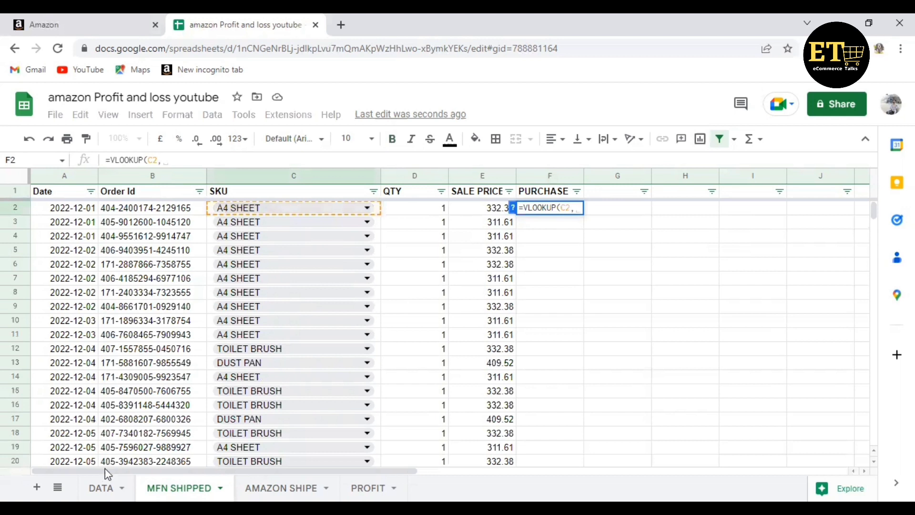
left_click(106, 485)
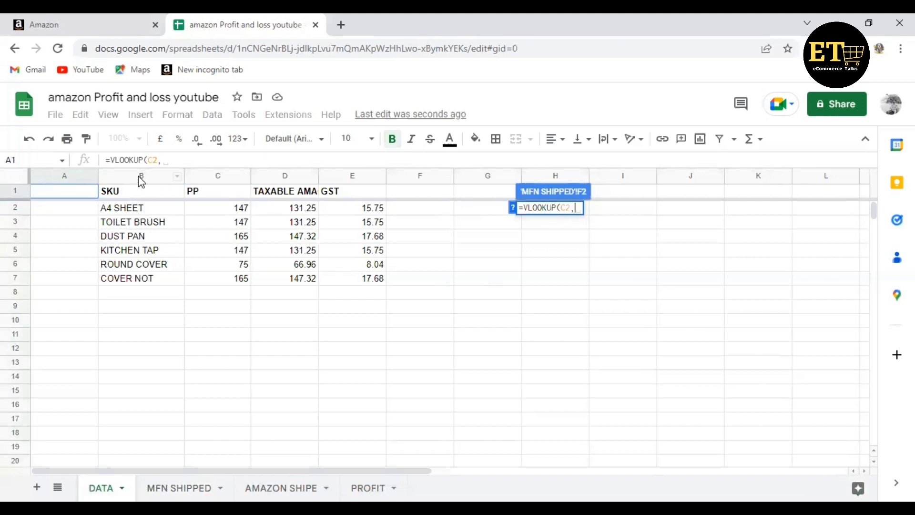
left_click_drag(140, 177, 216, 180)
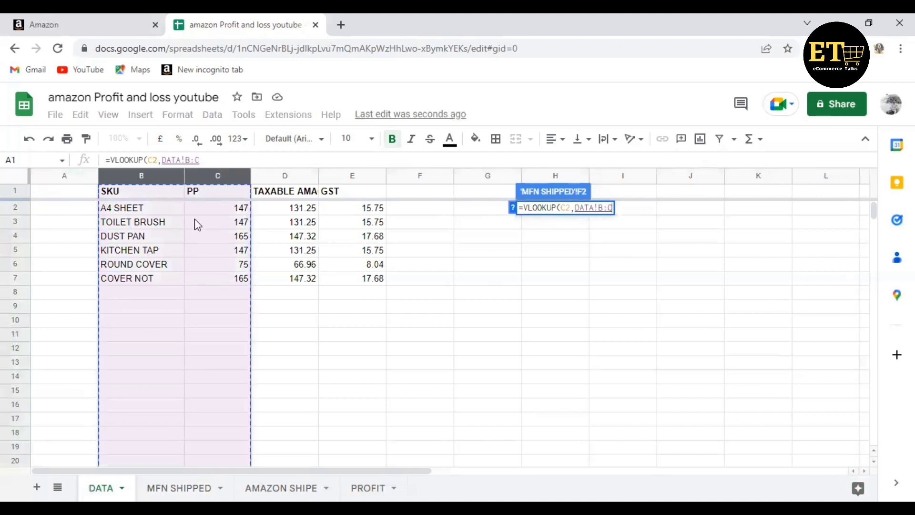
type(", ")
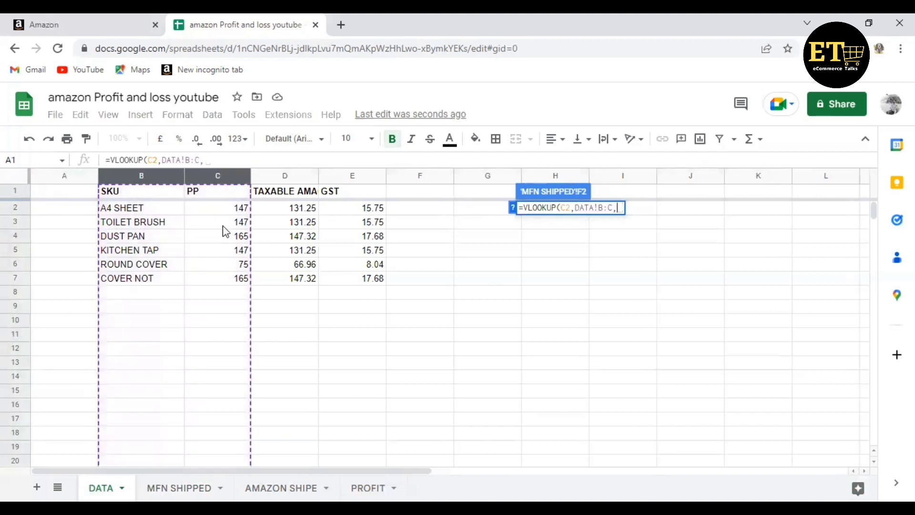
type("2")
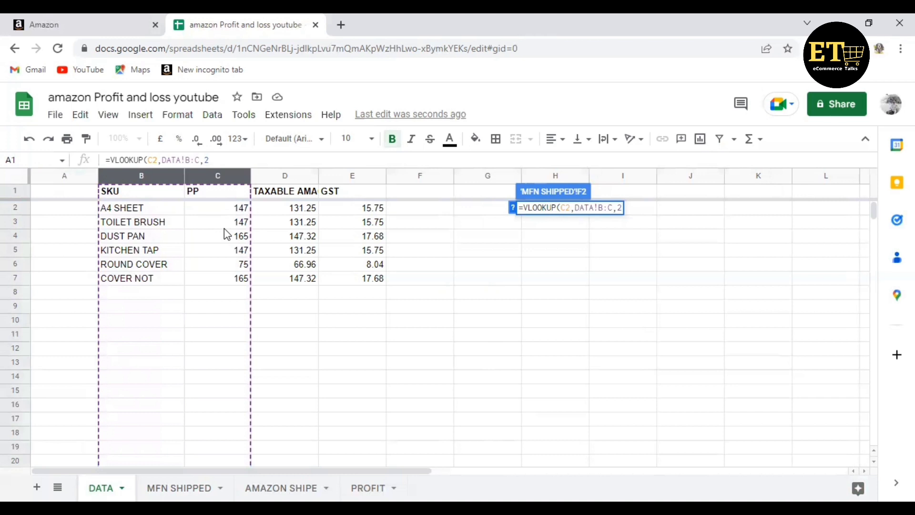
type(",0)")
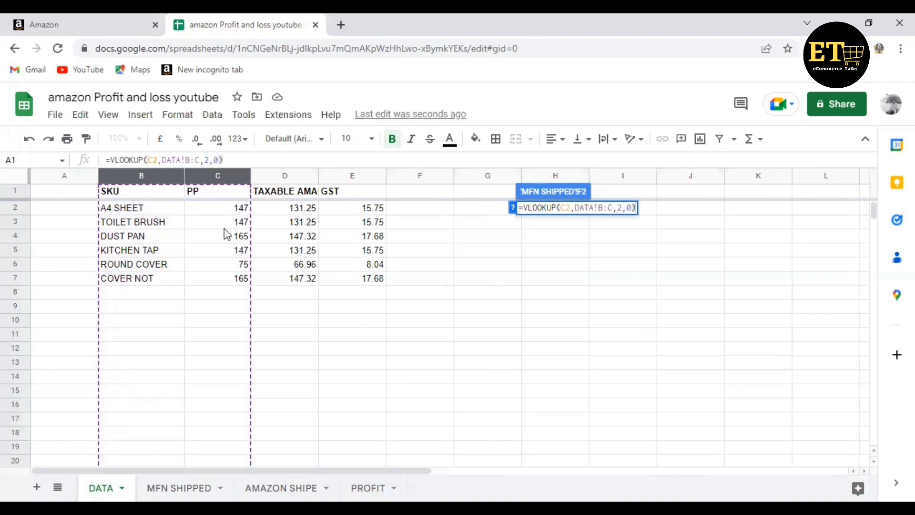
key("Return")
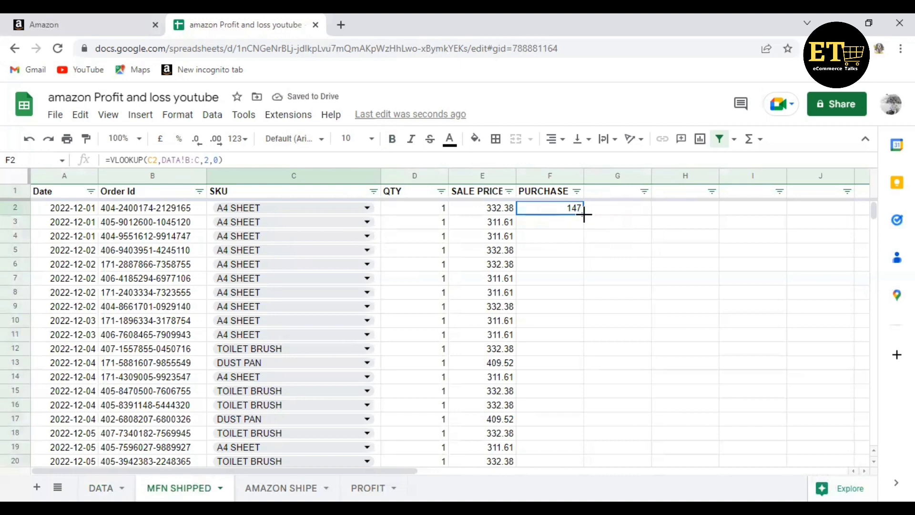
Step: Fill the PURCHASE lookup formula down from F2 to F243 and clear the results in F208:F243
left_click_drag(584, 215, 662, 420)
scroll(662, 420, "up", 10)
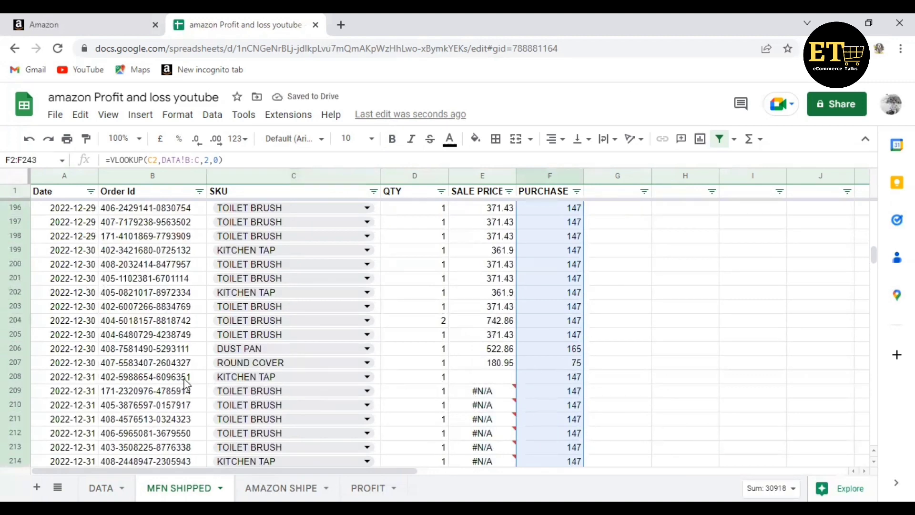
left_click(538, 381)
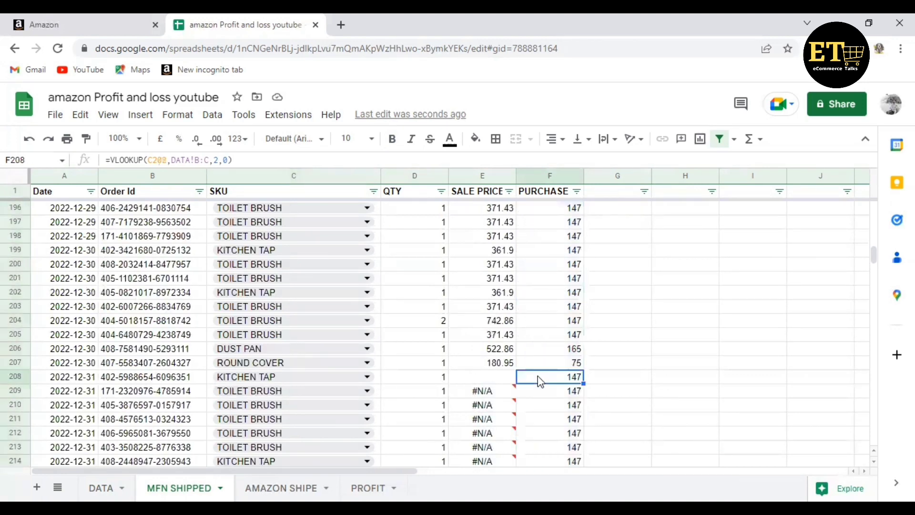
key("ctrl+shift+Down")
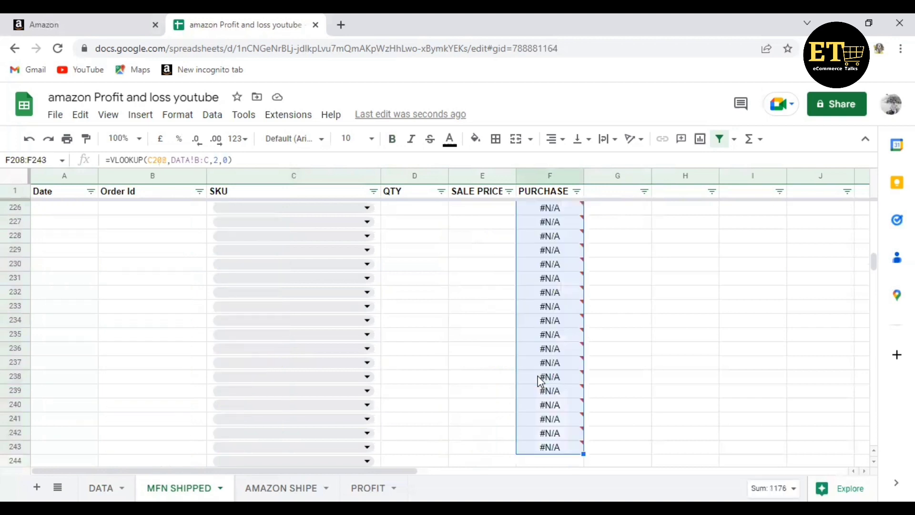
key("Delete")
Step: Total the PURCHASE values F2:F207 with a SUM formula in F208, leaving the suggested auto-fill below it unapplied
scroll(617, 329, "up", 10)
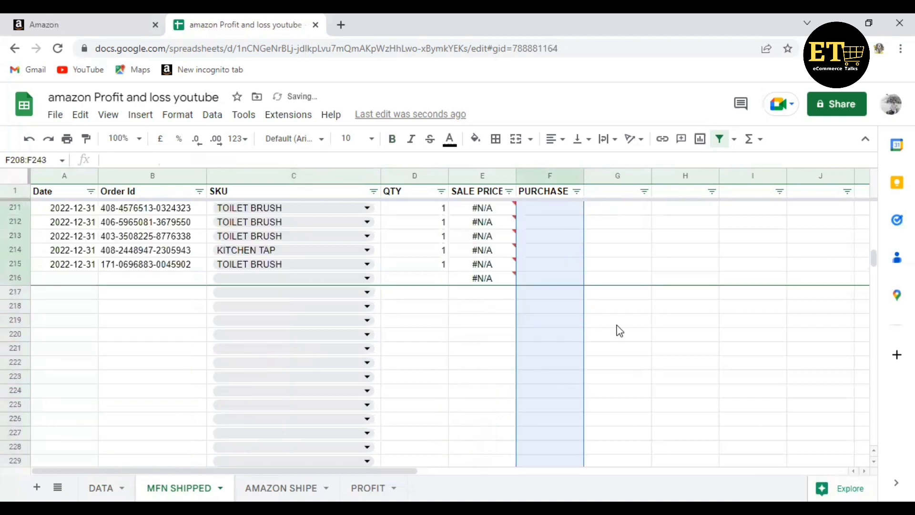
scroll(619, 379, "up", 12)
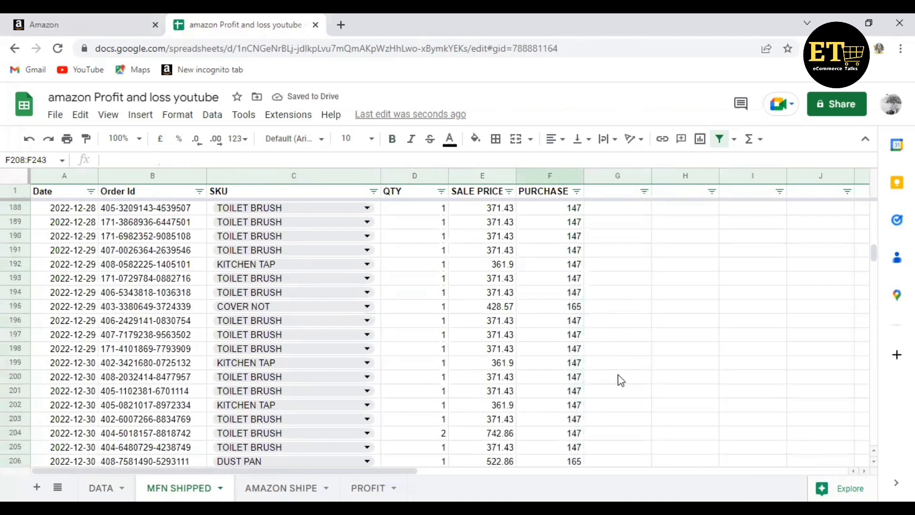
scroll(620, 380, "up", 20)
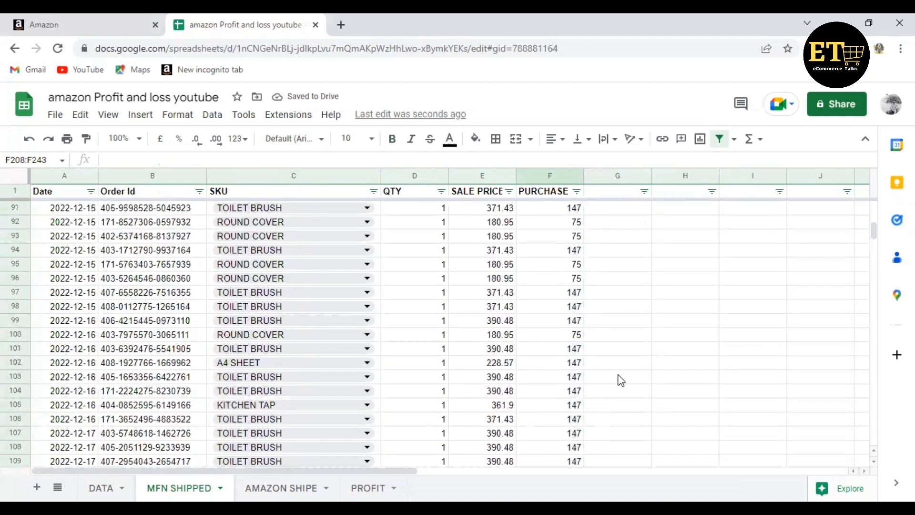
scroll(614, 373, "up", 20)
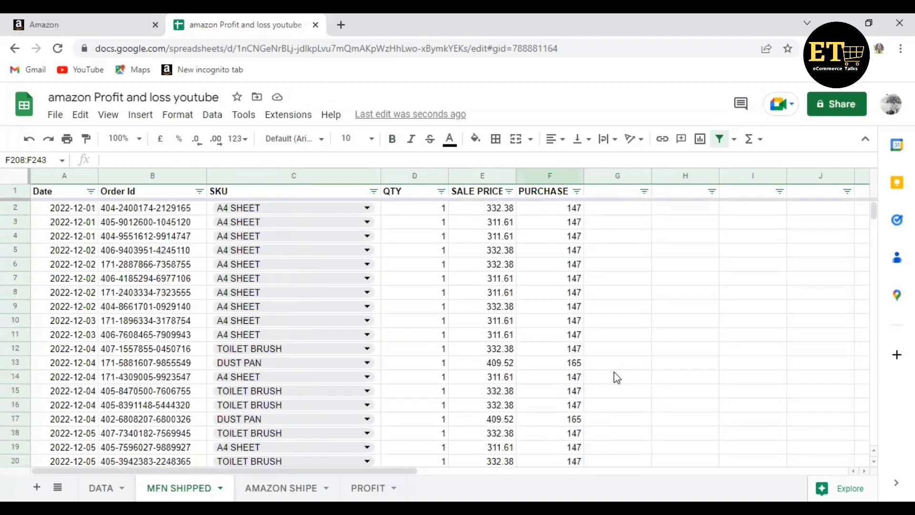
left_click(555, 212)
key("ctrl+shift+Down")
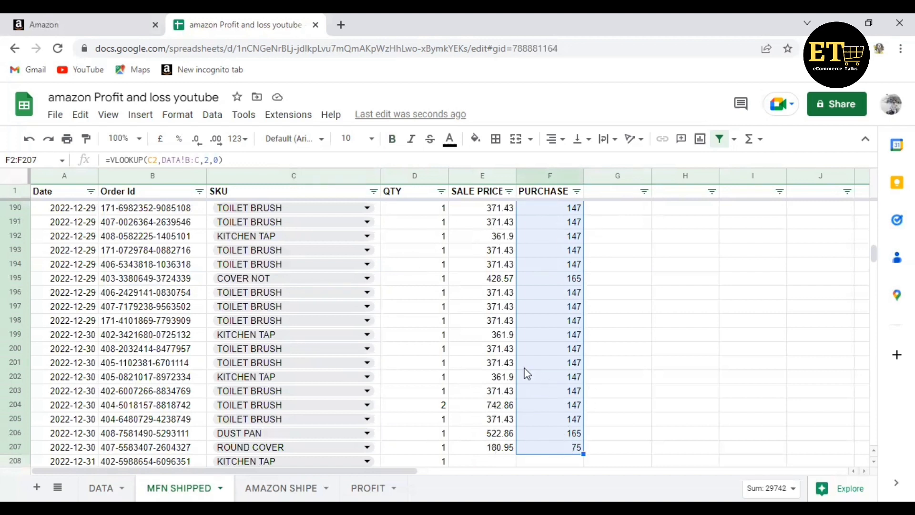
left_click(755, 143)
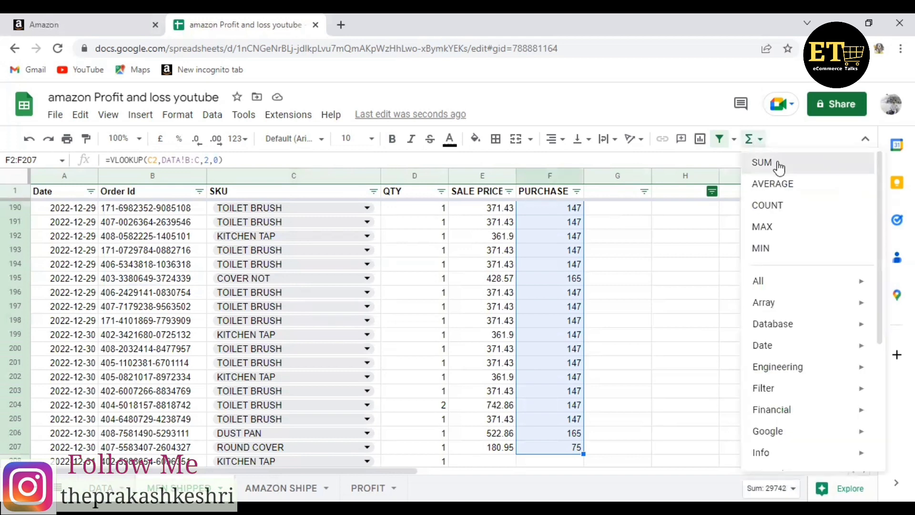
left_click(764, 163)
key("Return")
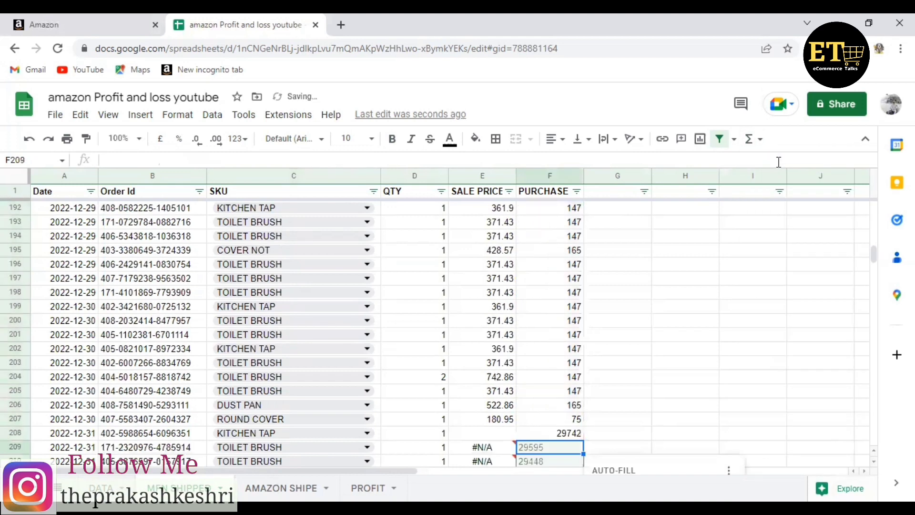
scroll(701, 350, "down", 2)
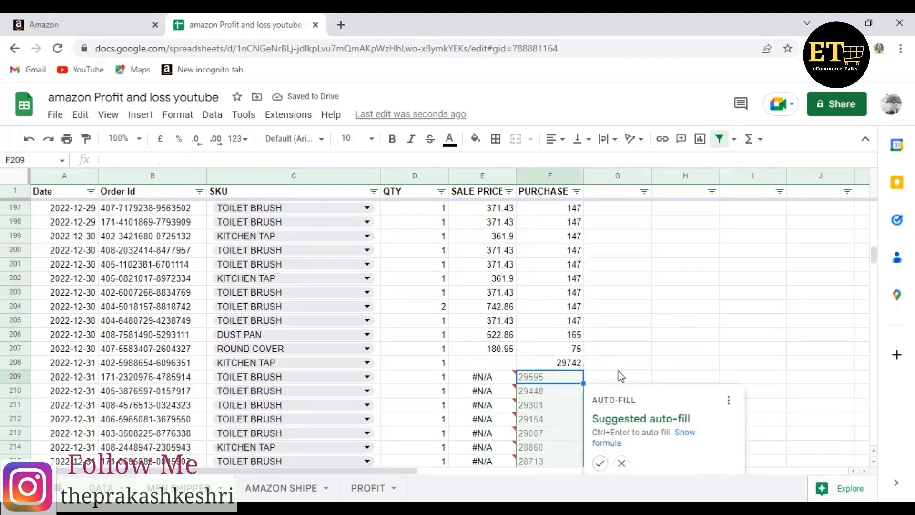
left_click(618, 377)
Step: Copy the PURCHASE total from F208 into the PURCHASE amount cell C5 of the PROFIT sheet as the plain value 29742
left_click(562, 363)
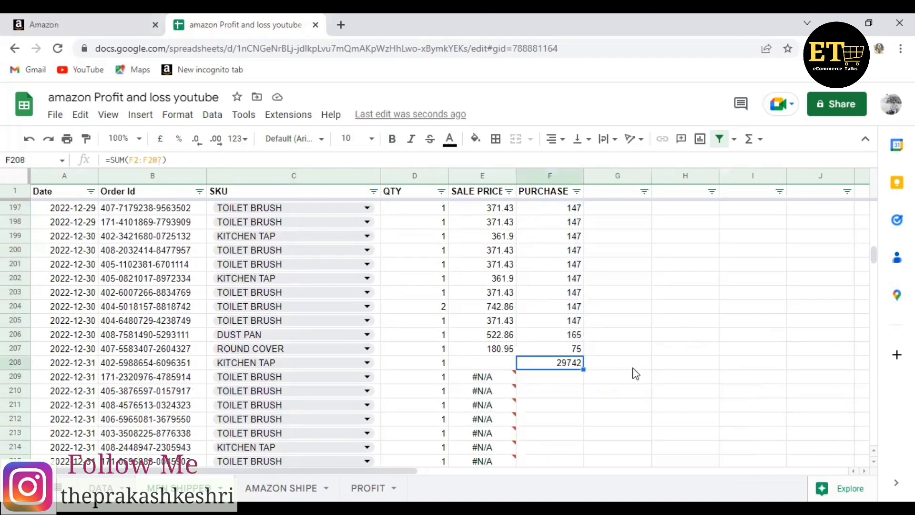
key("ctrl+c")
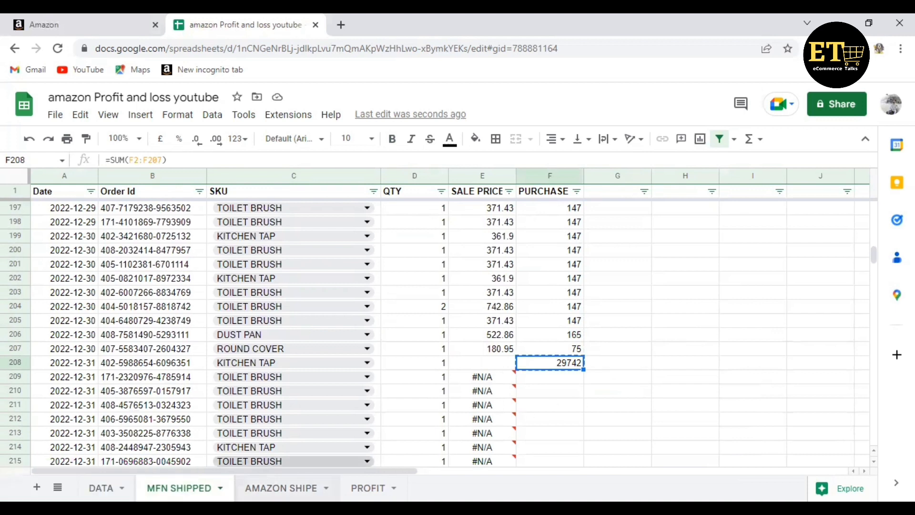
left_click(369, 487)
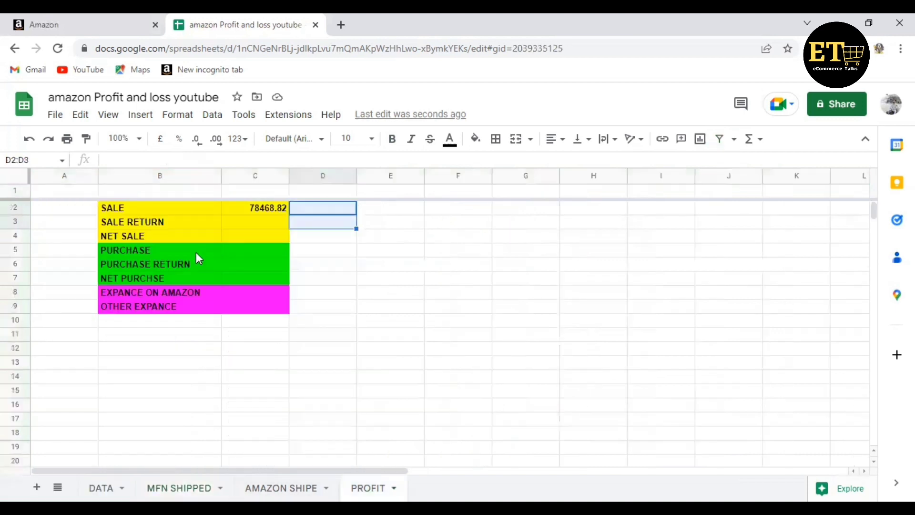
left_click(241, 254)
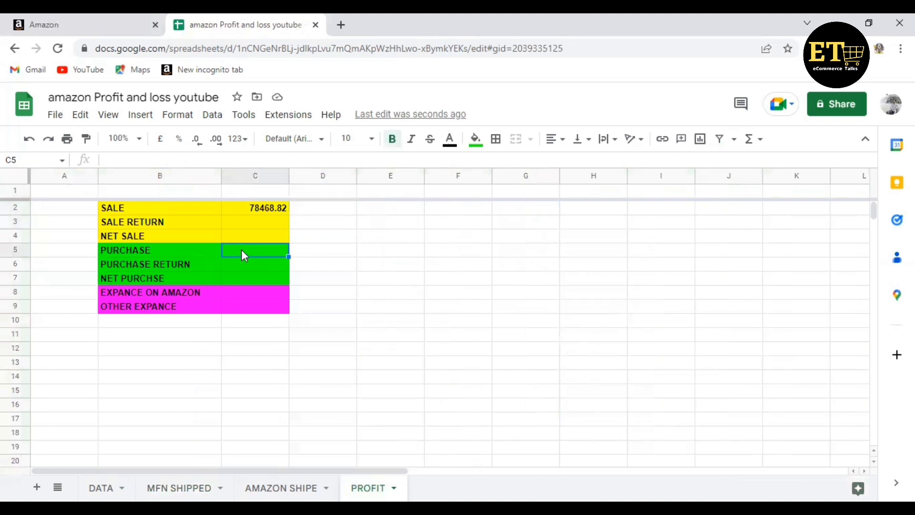
key("ctrl+v")
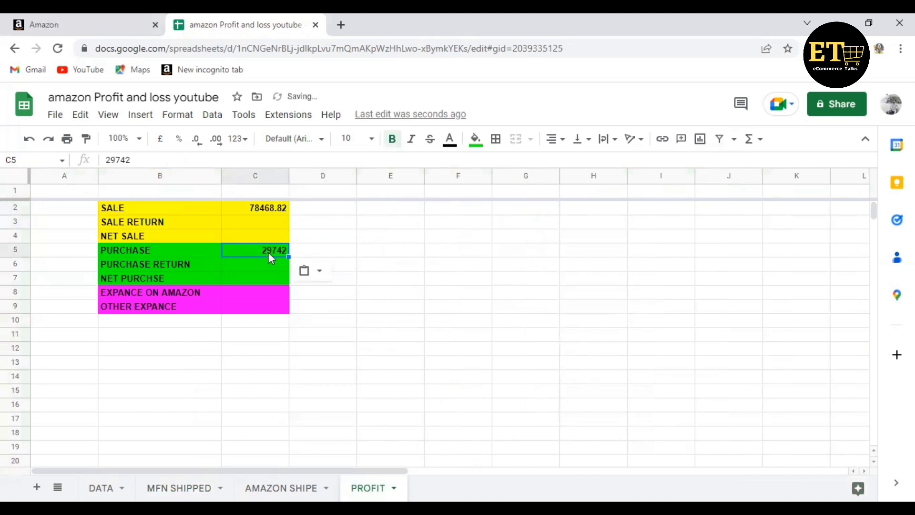
Step: Review the SALE amount in C2 against the PURCHASE amount in C5 on the PROFIT sheet
left_click(323, 250)
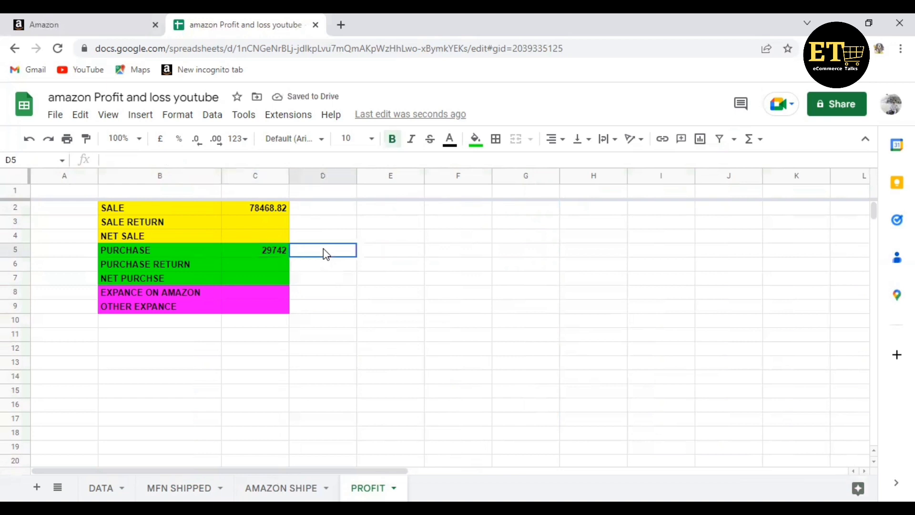
left_click(260, 208)
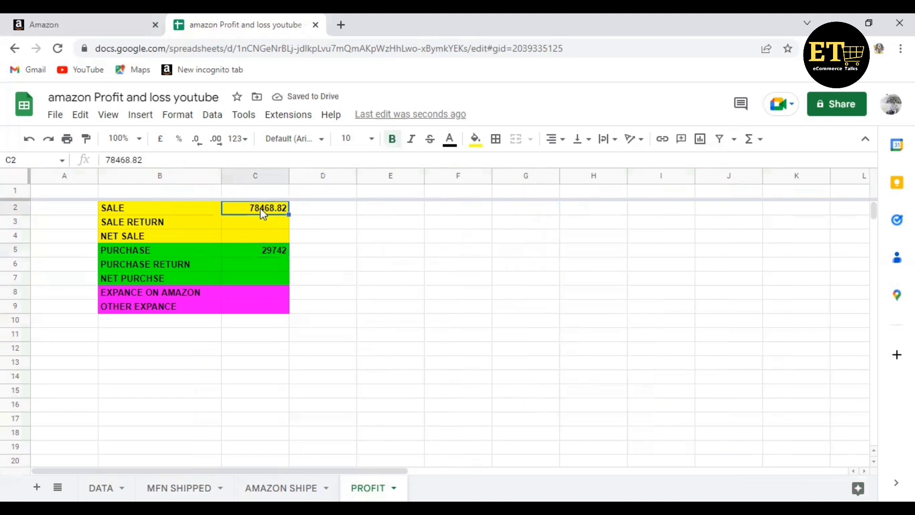
left_click(261, 248)
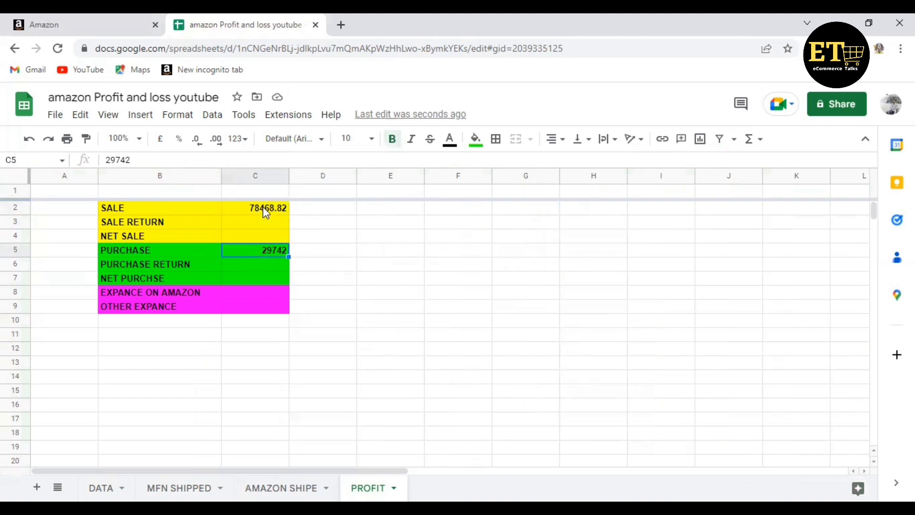
left_click(273, 209)
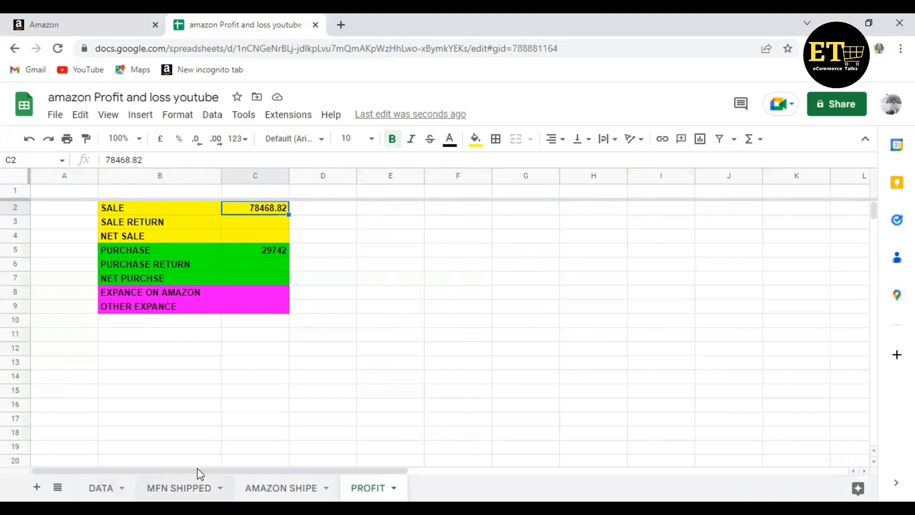
Step: Select the QTY values D2:D215 on the MFN SHIPPED sheet to check their sum
left_click(195, 486)
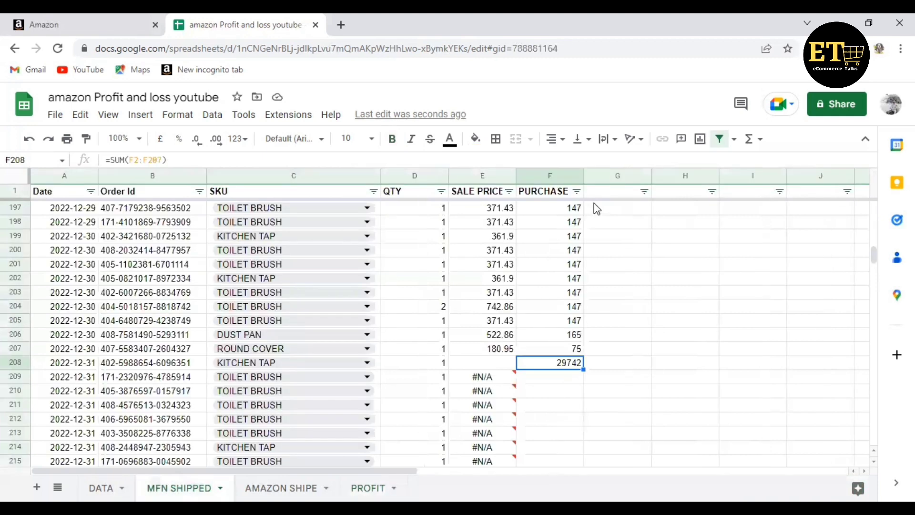
left_click(404, 211)
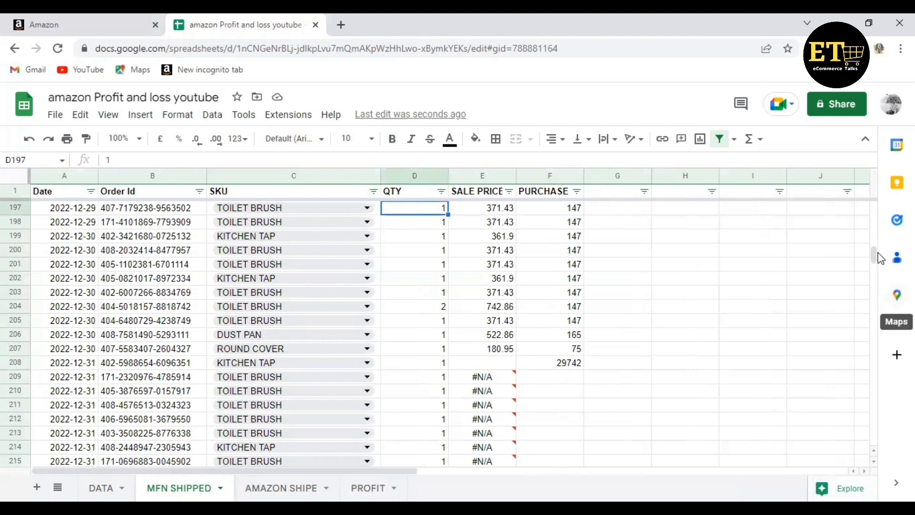
scroll(881, 205, "up", 20)
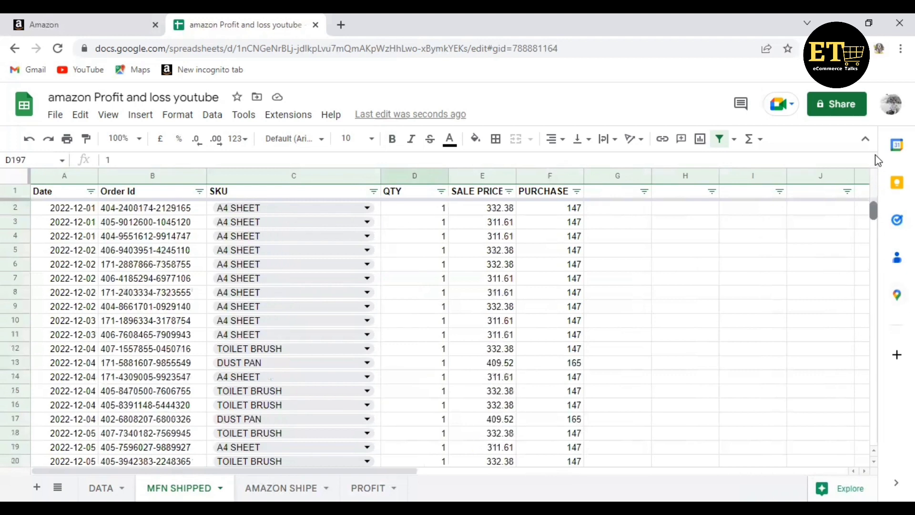
left_click(410, 208)
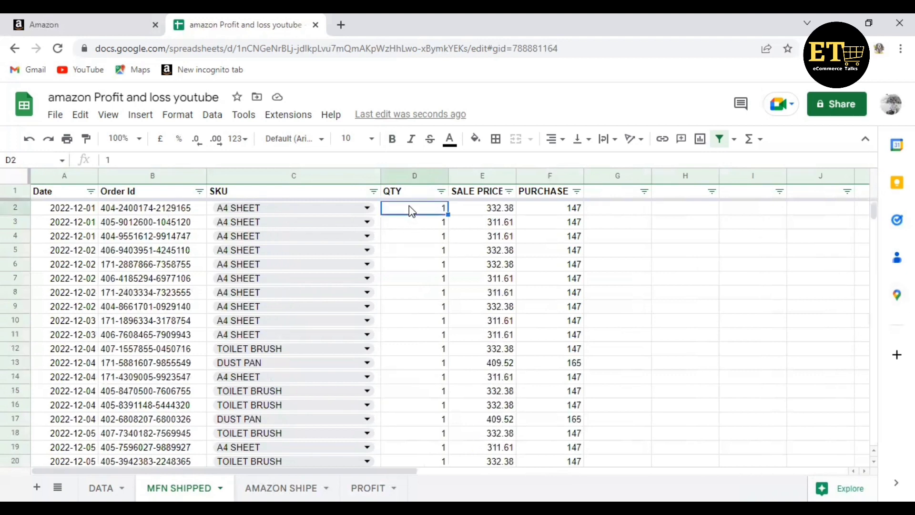
key("ctrl+shift+Down")
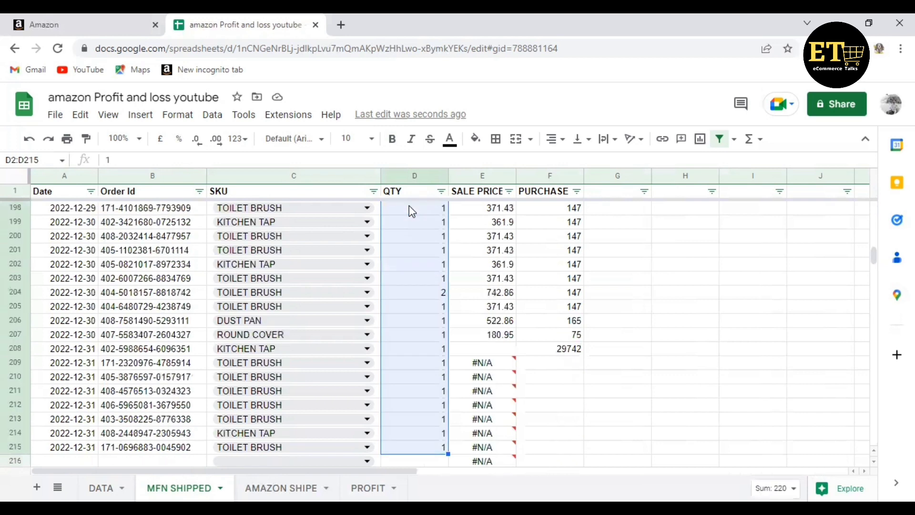
Step: Narrow the QTY selection on the MFN SHIPPED sheet to D2:D207 to check its sum
key("shift+Up")
key("shift+Up")
key("shift+Up")
key("shift+Up")
key("shift+Up")
key("shift+Up")
key("shift+Up")
key("shift+Up")
key("shift+Up")
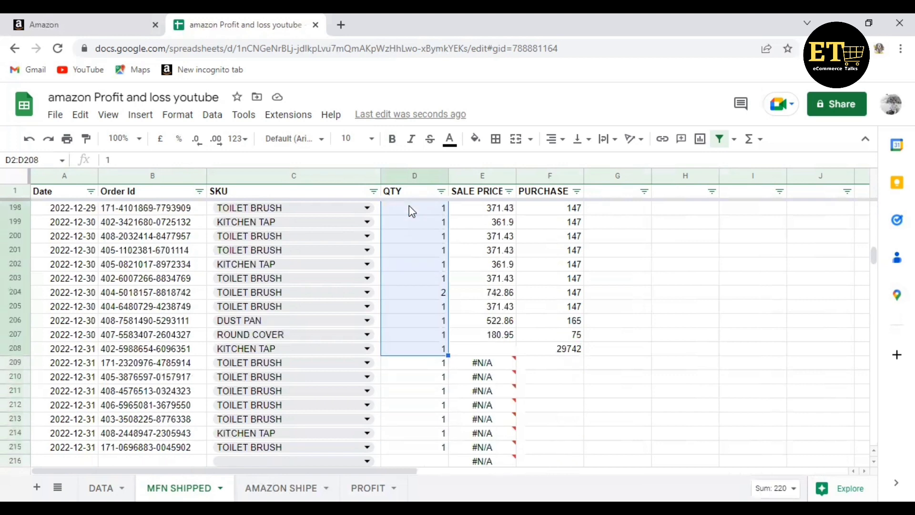
key("shift+Down")
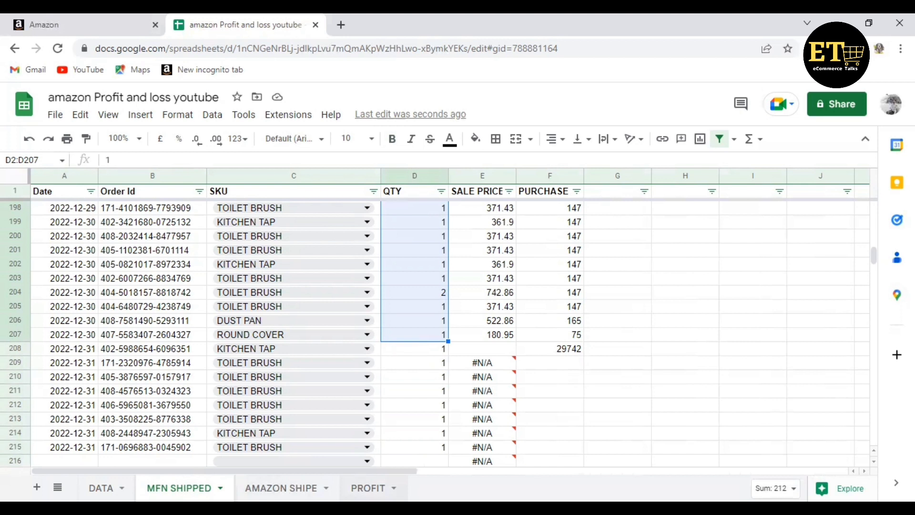
Step: Enter the quantity 212 beside both the SALE and PURCHASE amounts on the PROFIT sheet, in D2 and D5
left_click(368, 487)
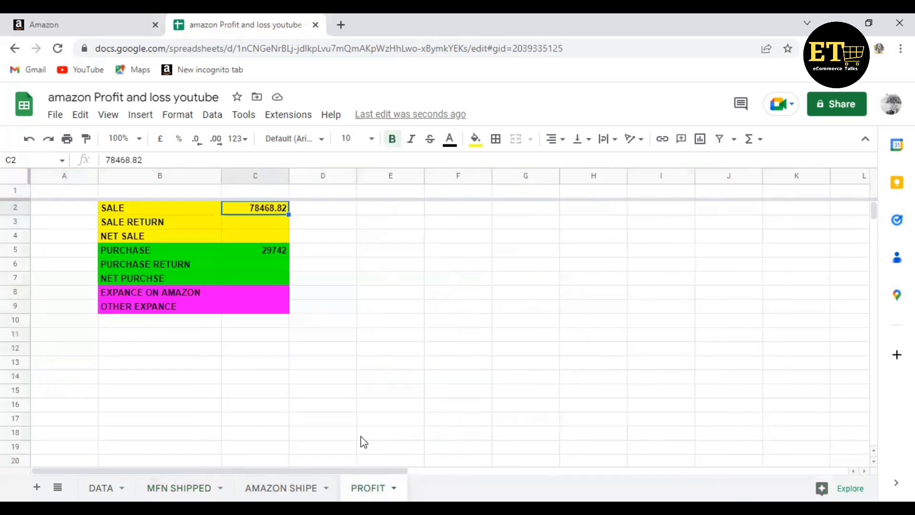
left_click(338, 207)
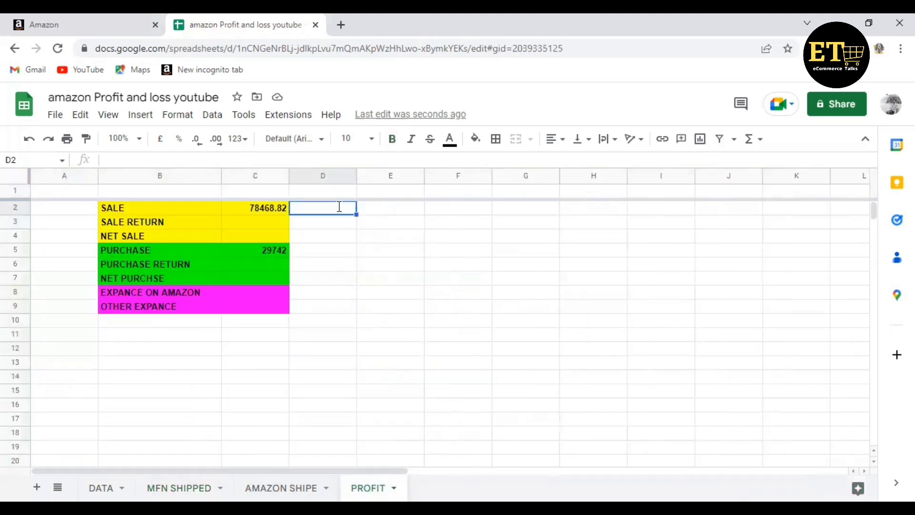
type("212")
left_click(307, 253)
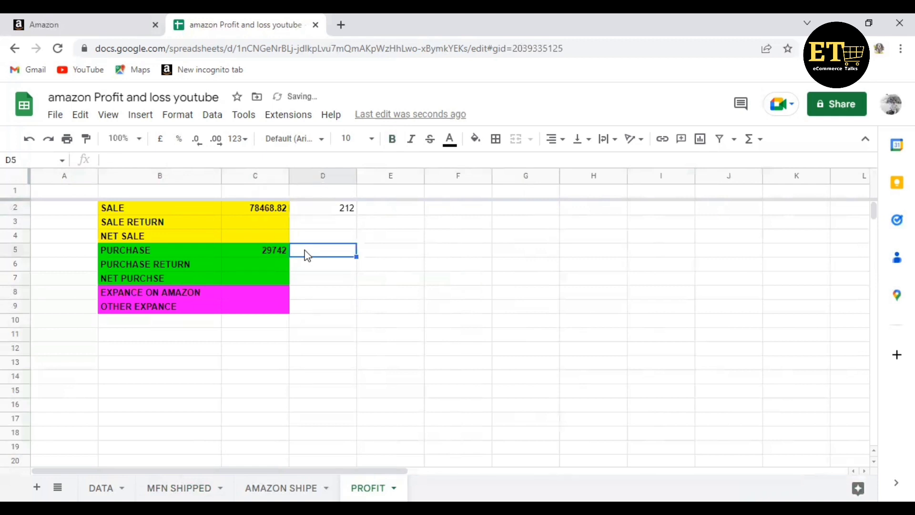
type("212")
left_click(374, 251)
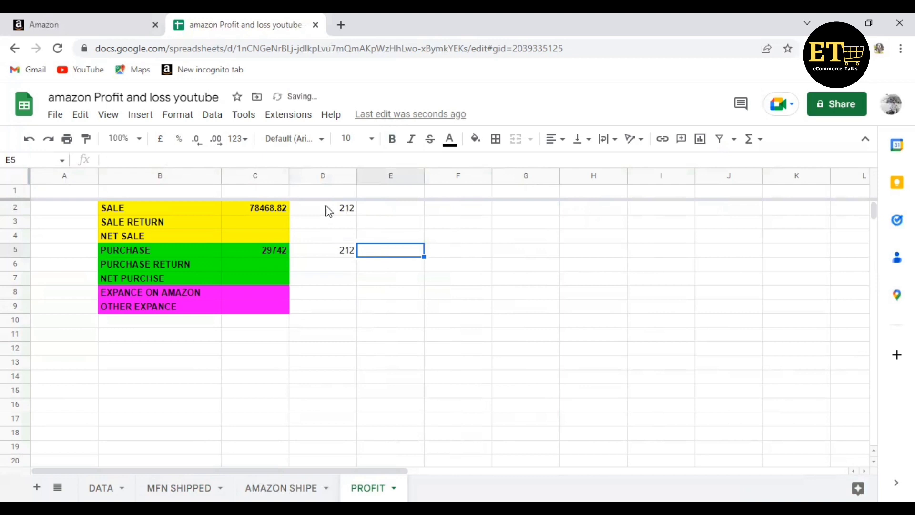
left_click(317, 257)
left_click(265, 251)
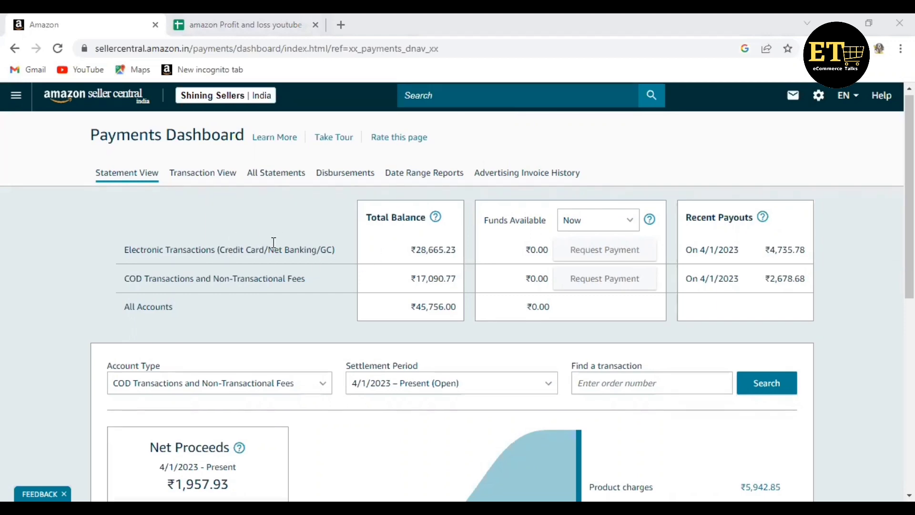
Step: Open the refund transactions from the Net Proceeds summary on the Amazon Seller Central Payments Dashboard
scroll(272, 243, "down", 5)
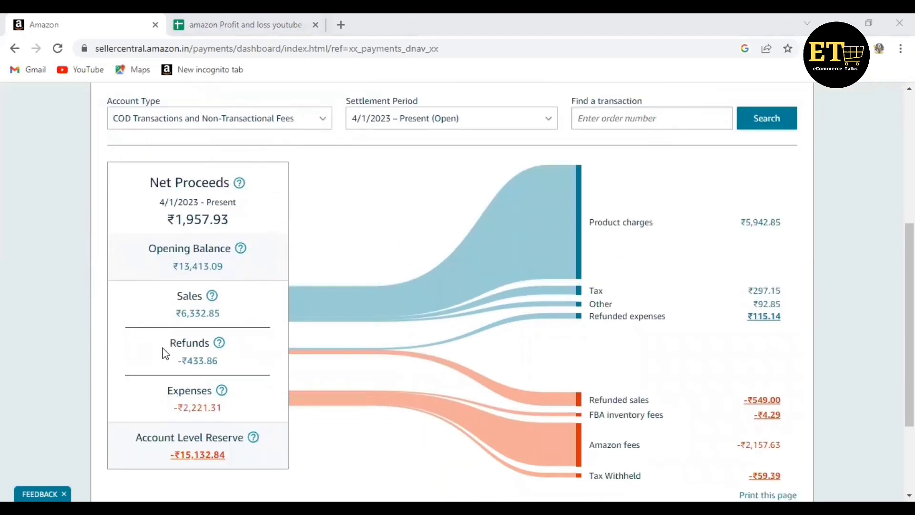
scroll(231, 313, "up", 5)
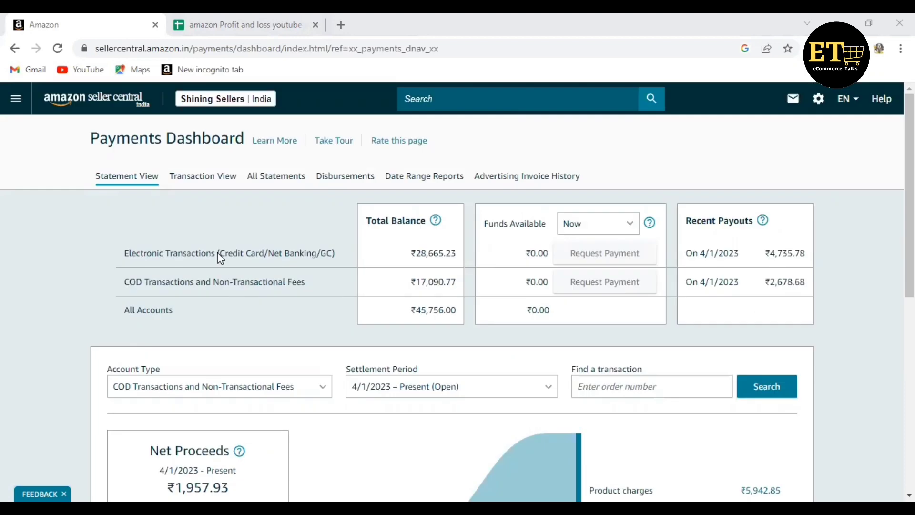
left_click(22, 106)
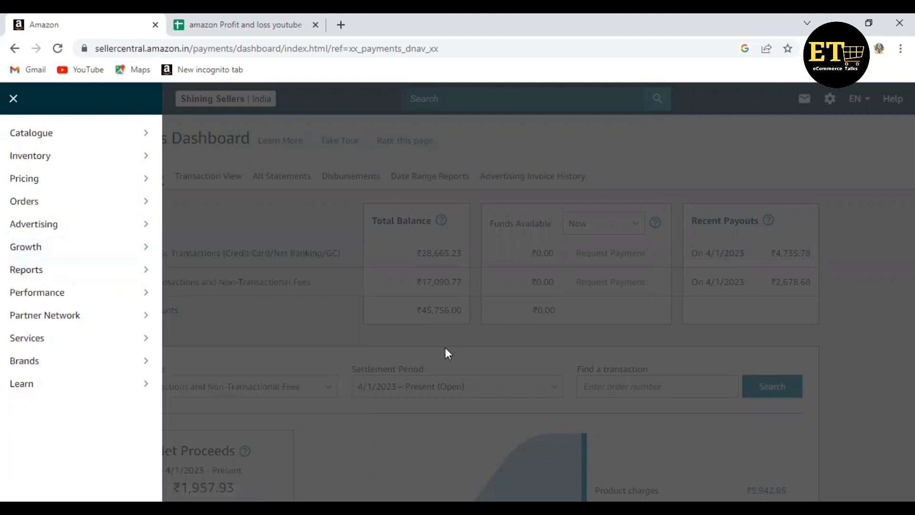
left_click(446, 349)
scroll(278, 337, "down", 7)
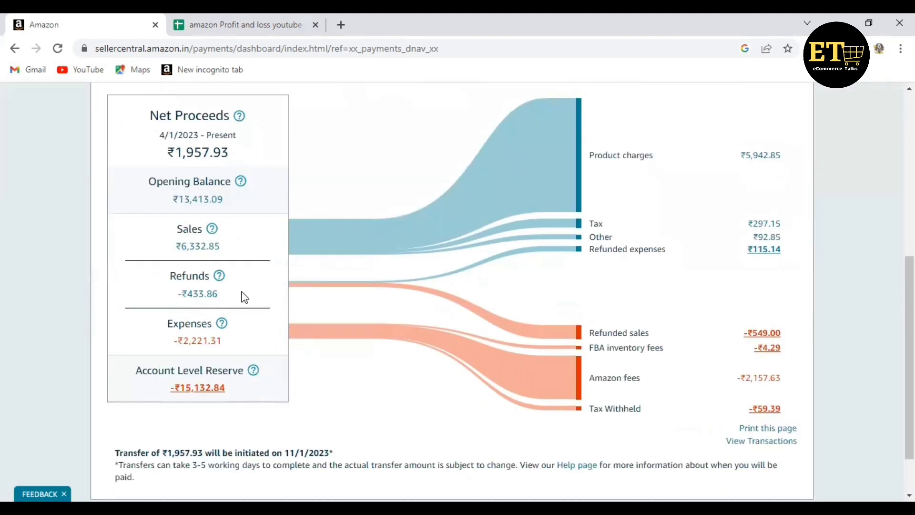
left_click(193, 299)
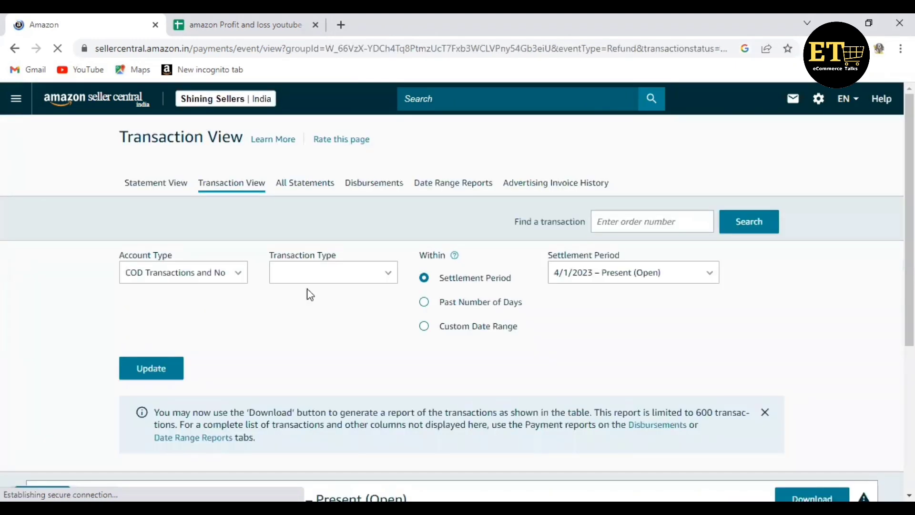
Step: Set the transaction filter to all account types, leaving the transaction type unchosen
left_click(191, 272)
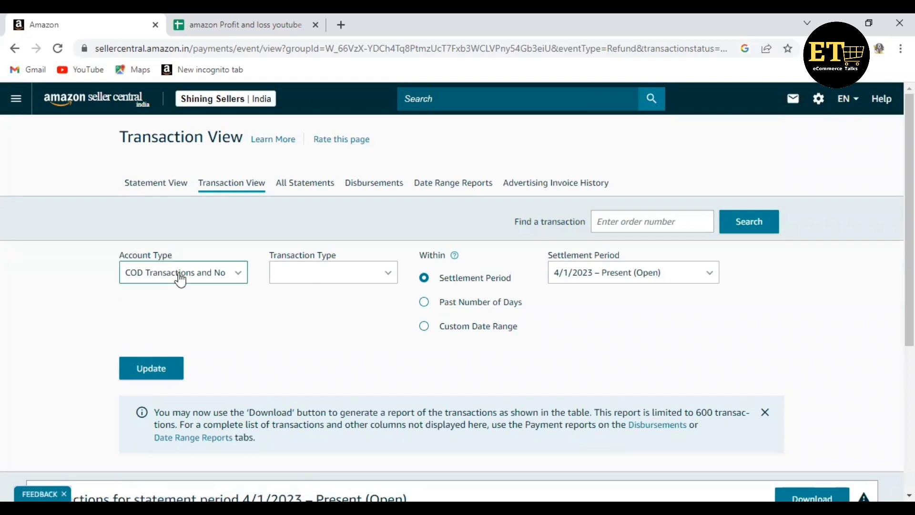
left_click(166, 296)
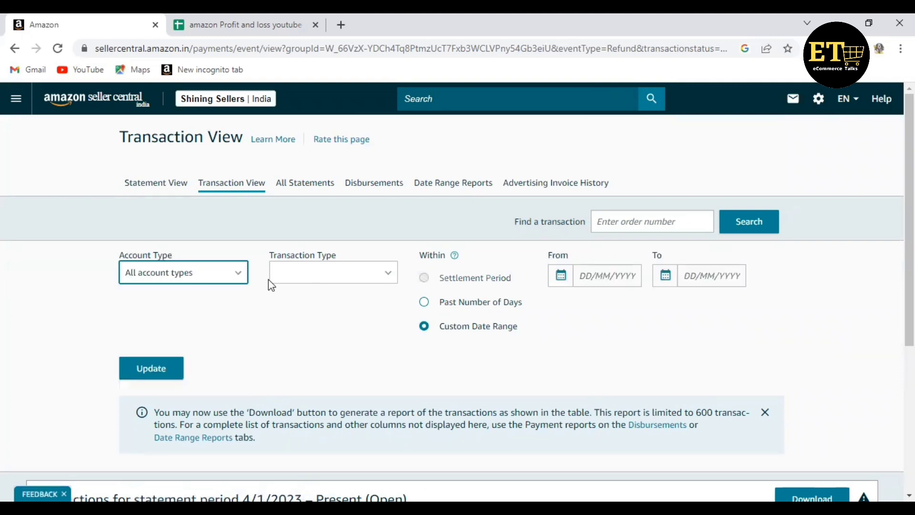
left_click(342, 274)
left_click(321, 233)
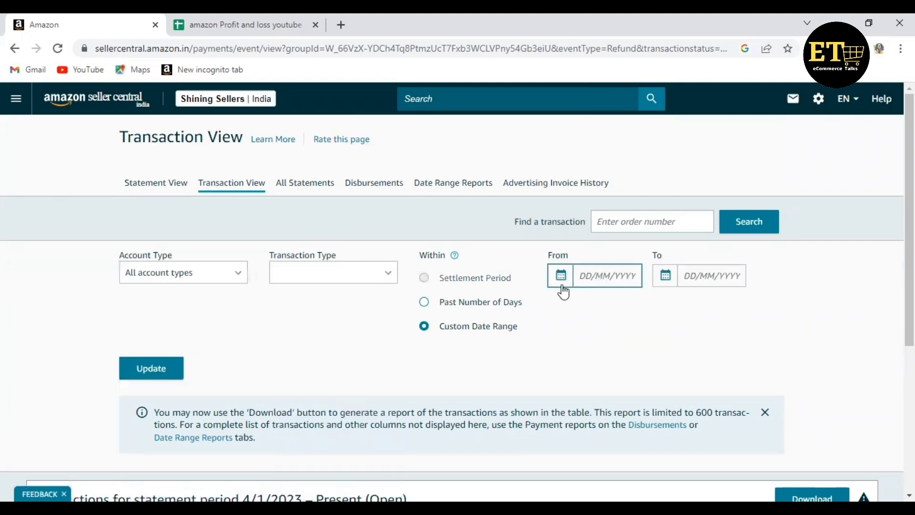
Step: Set the custom date range from 01/12/2022 to 31/12/2022 and update the refund transaction list
left_click(589, 276)
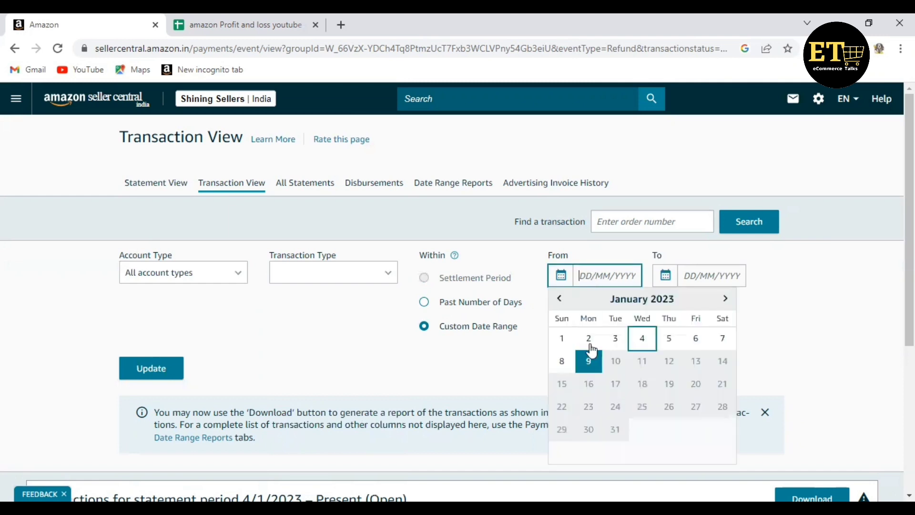
left_click(559, 298)
left_click(659, 339)
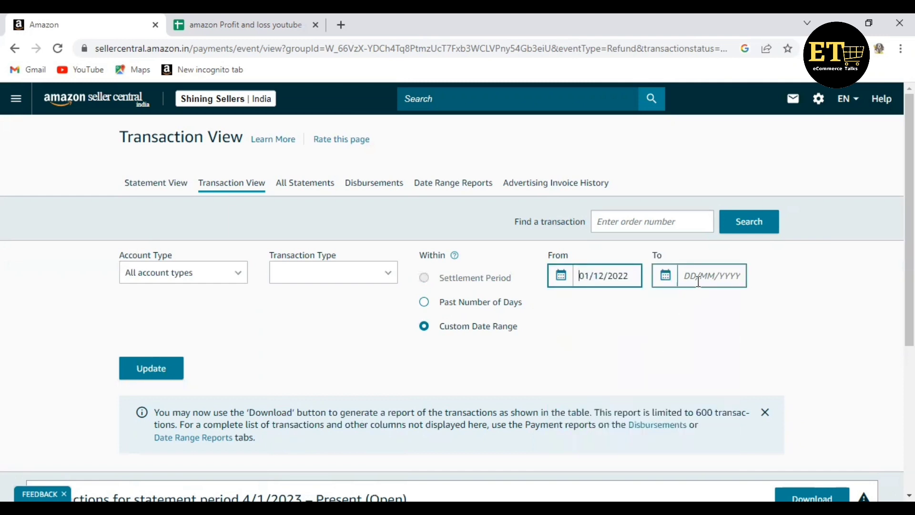
left_click(700, 275)
left_click(664, 299)
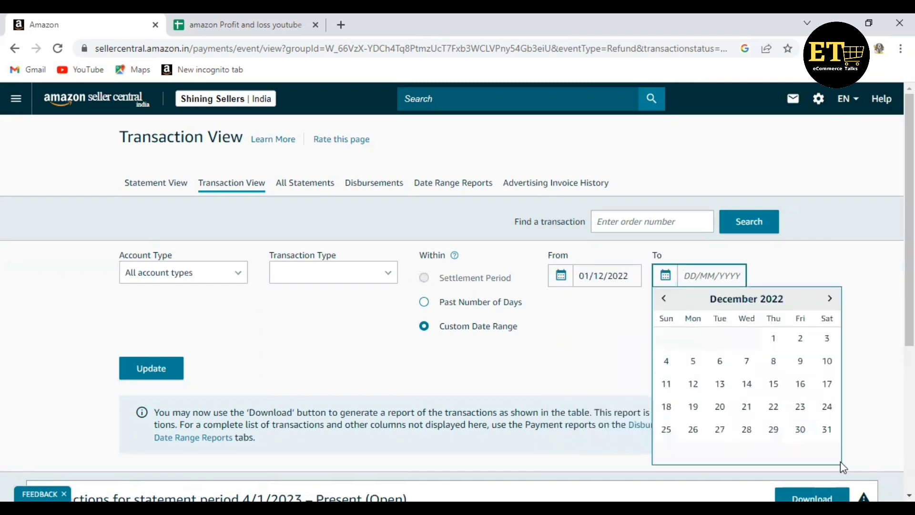
left_click(827, 428)
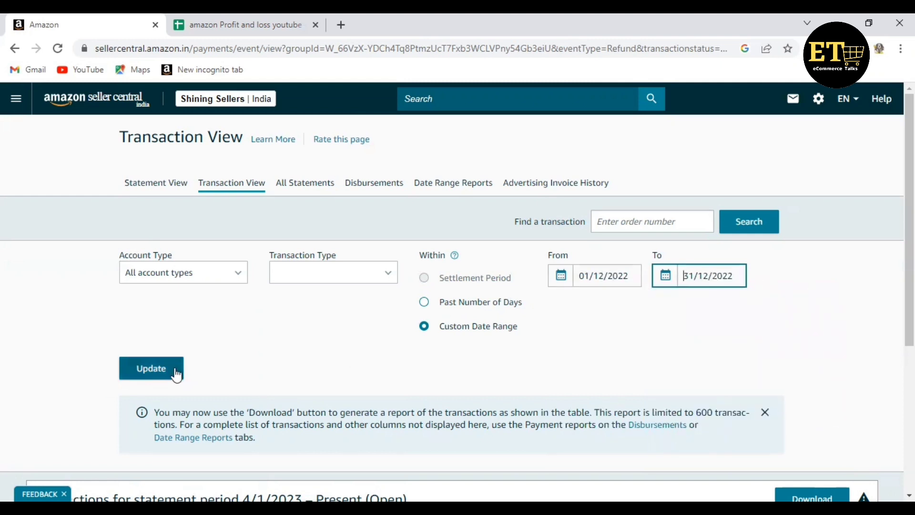
left_click(176, 374)
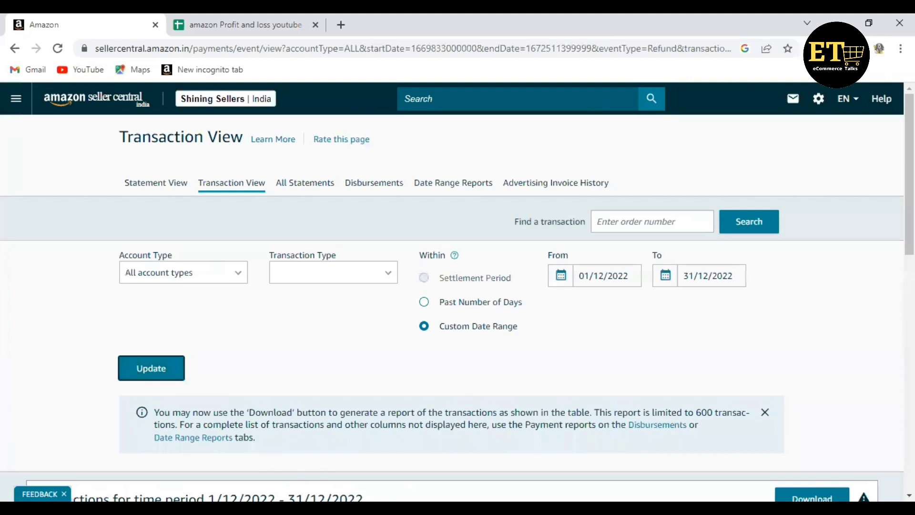
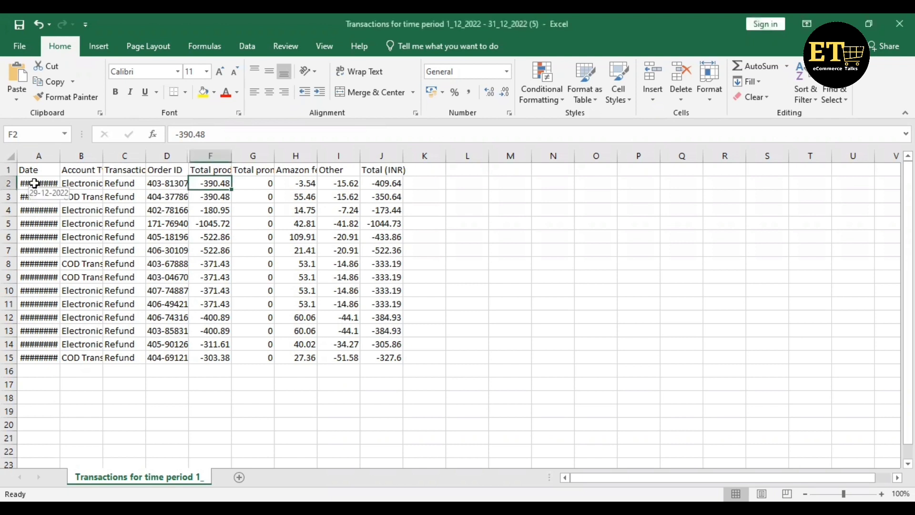
Step: Copy the Date column A1:A15 from the December transactions report in Excel
left_click(42, 171)
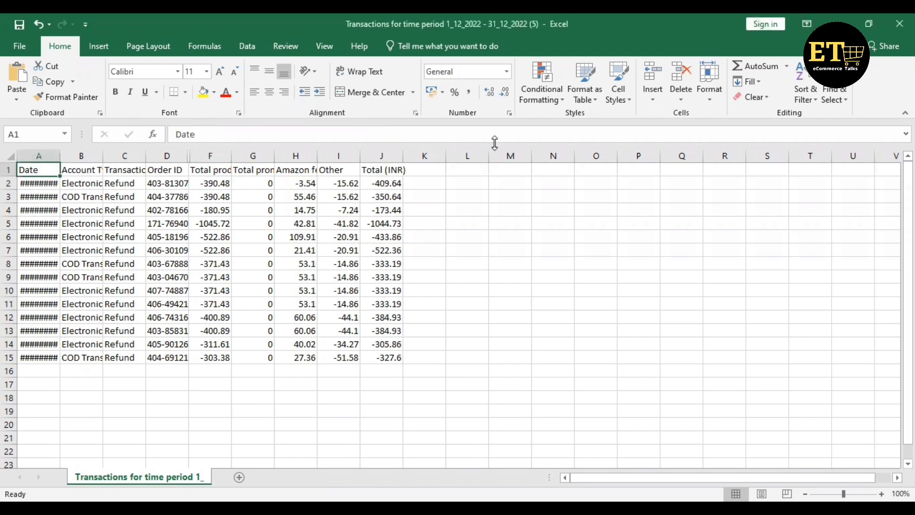
key("ctrl+shift+Down")
key("ctrl+c")
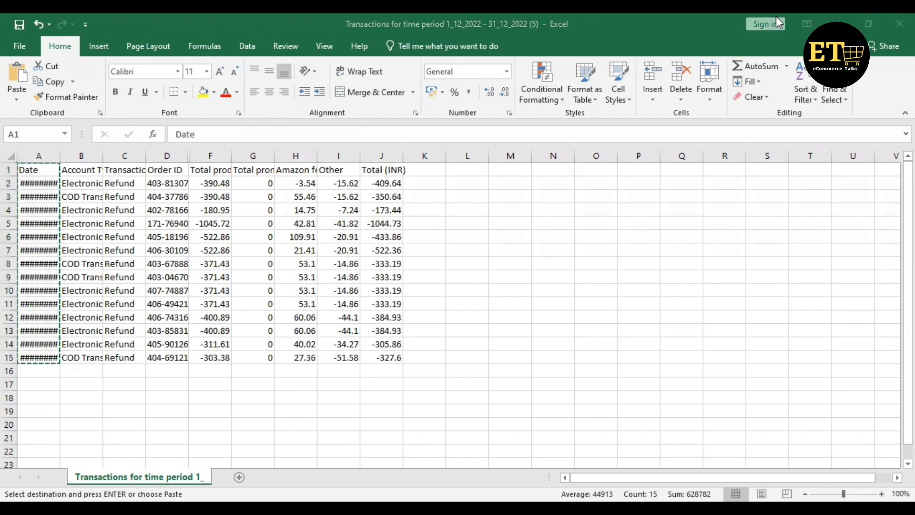
Step: In the Google Sheets profit and loss file, add a sheet named AMAZON RETURN after AMAZON SHIPE and paste the copied dates from A1
key("alt+Tab")
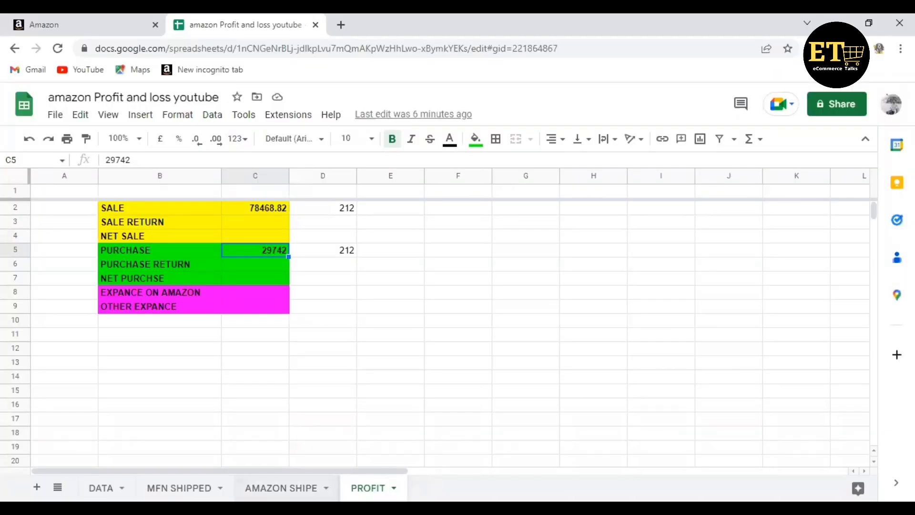
left_click(282, 487)
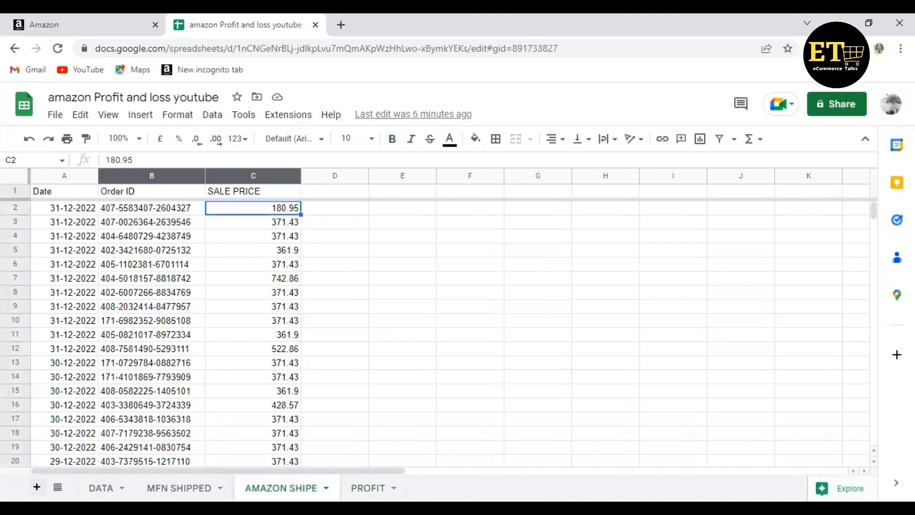
key("shift+F11")
double_click(367, 488)
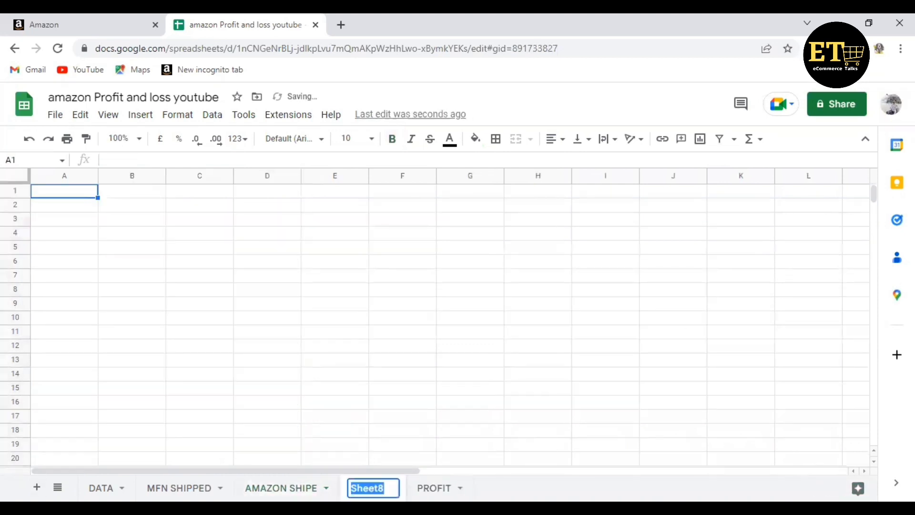
type("AMAZON ")
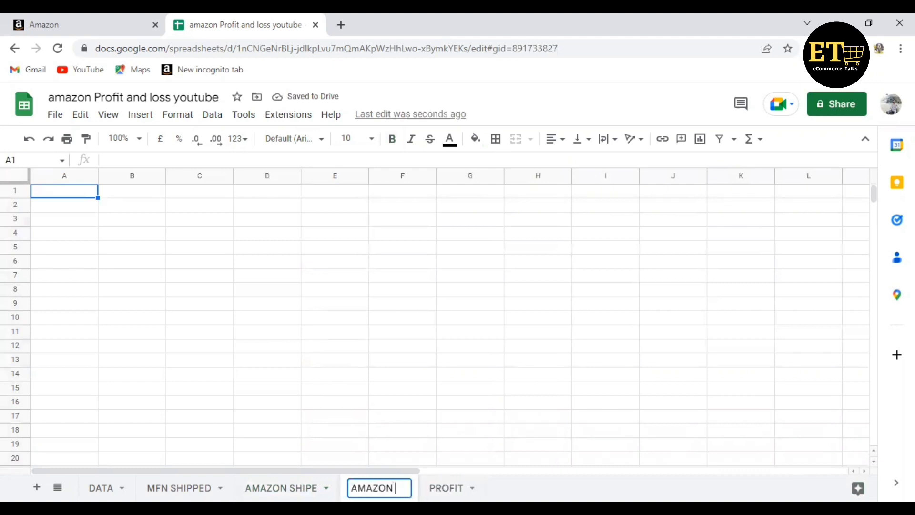
type("RETURN")
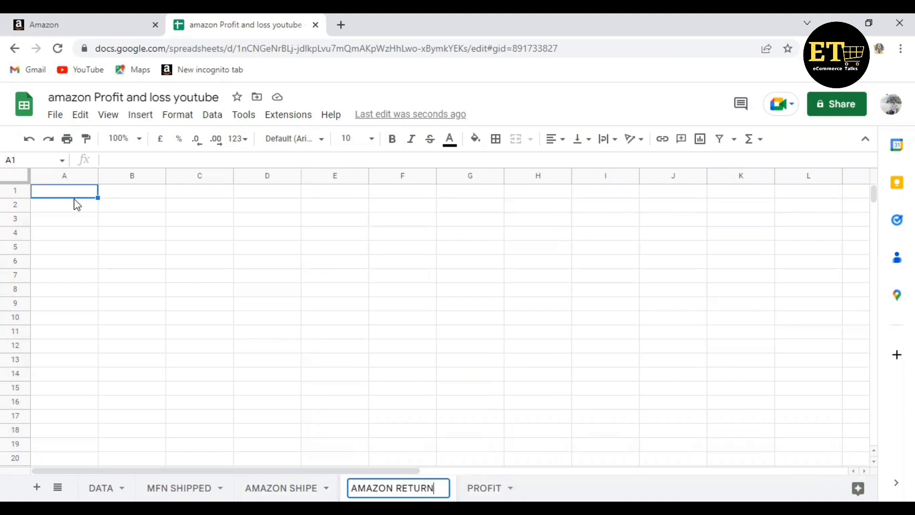
left_click(103, 209)
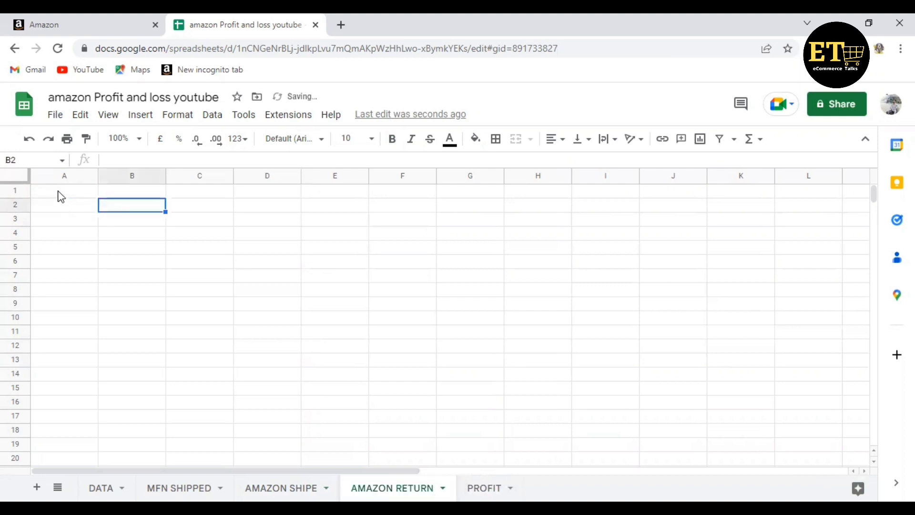
left_click(61, 193)
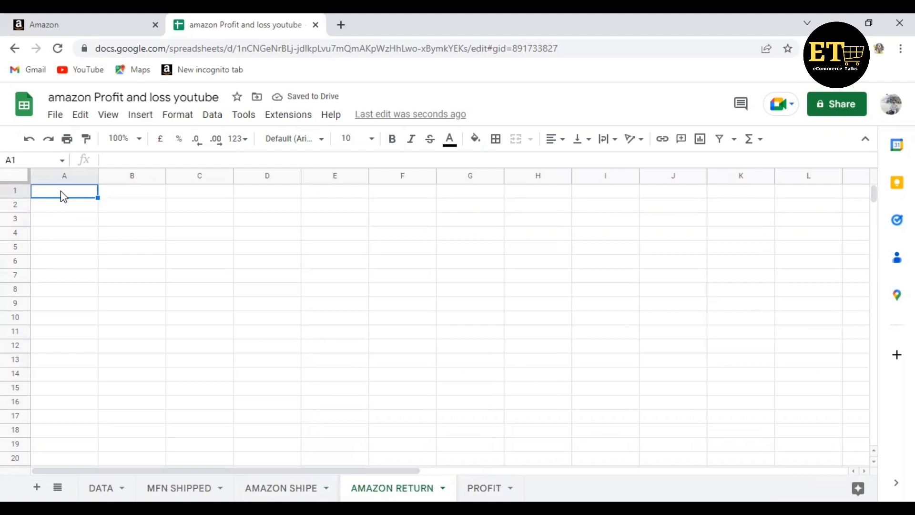
key("ctrl+v")
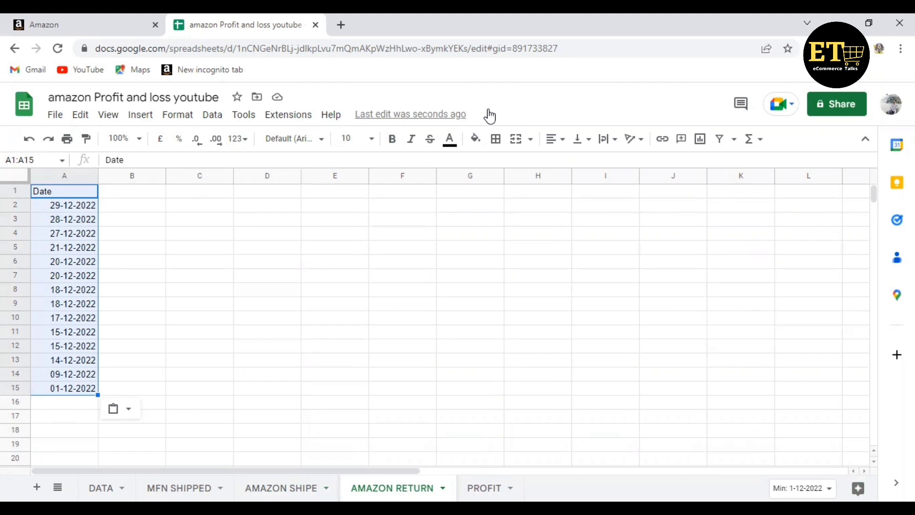
Step: Copy the Order ID column D1:D15 from the Excel transactions report into AMAZON RETURN in Google Sheets from B1, and widen column B
key("alt+Tab")
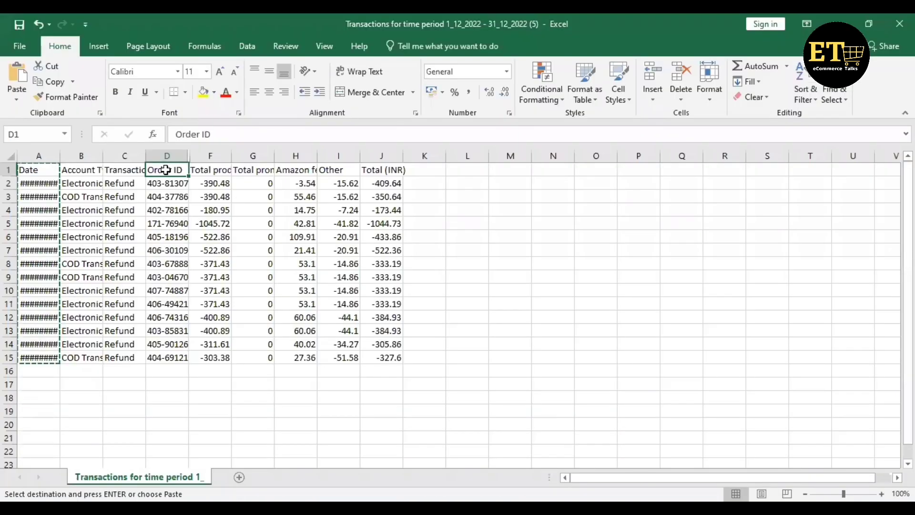
key("ctrl+shift+Down")
key("ctrl+c")
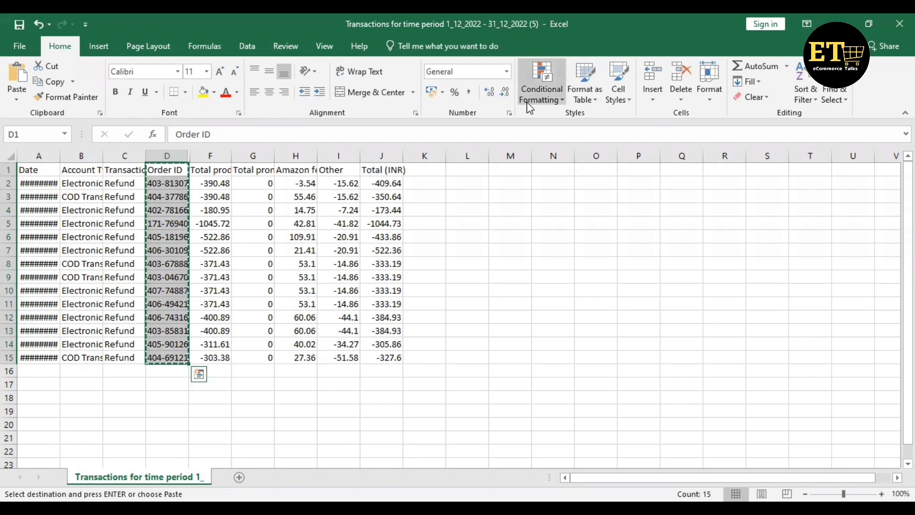
key("alt+Tab")
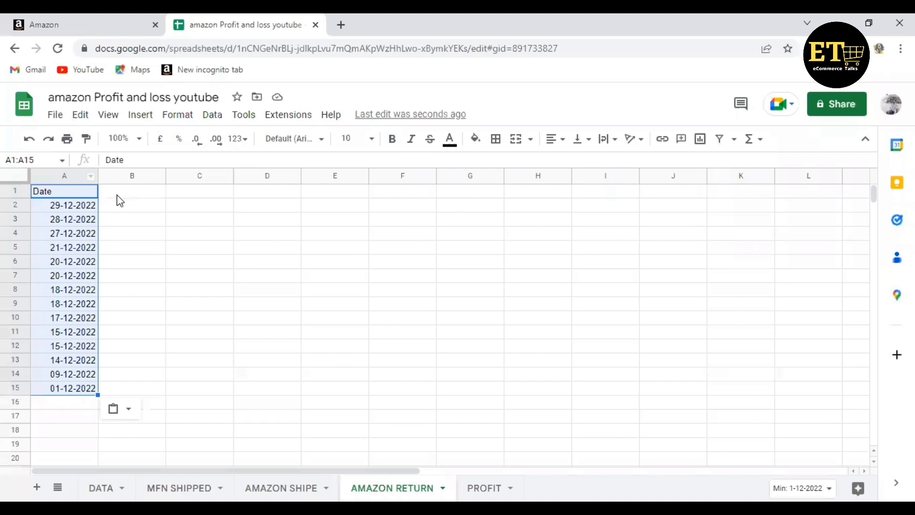
left_click(120, 196)
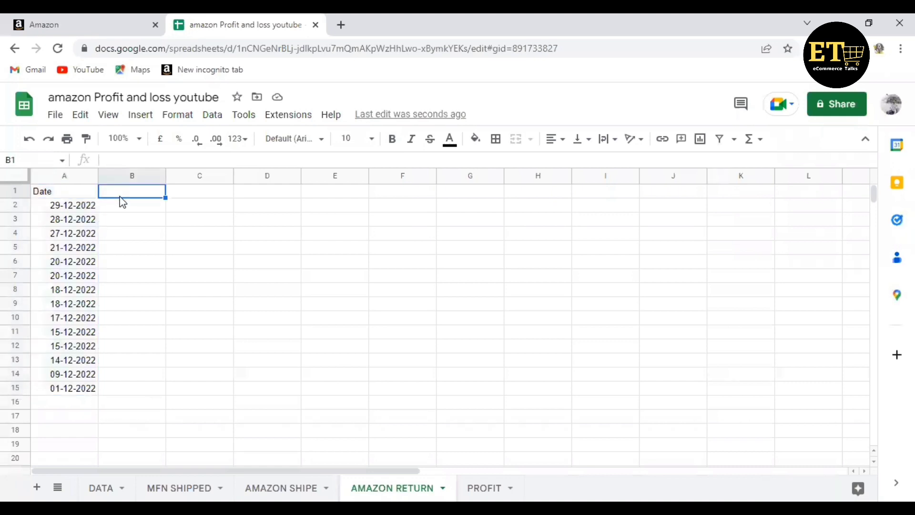
key("ctrl+v")
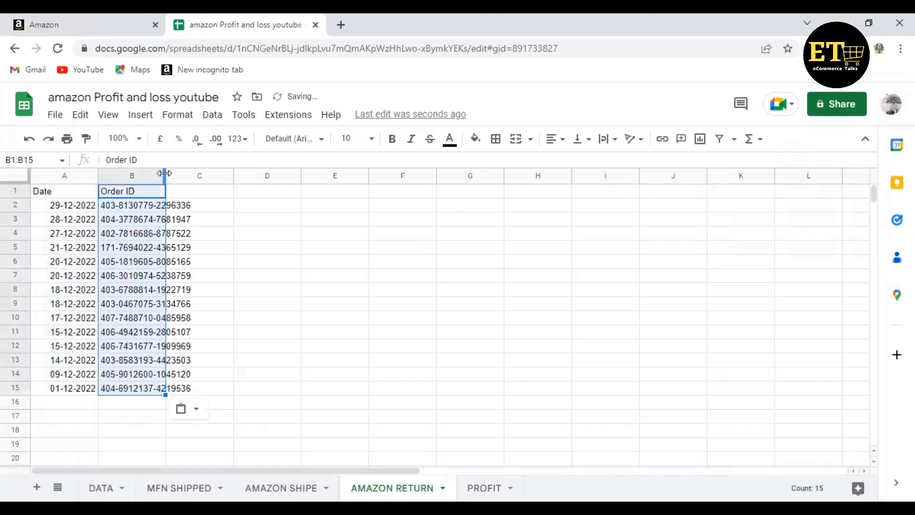
left_click_drag(183, 173, 203, 174)
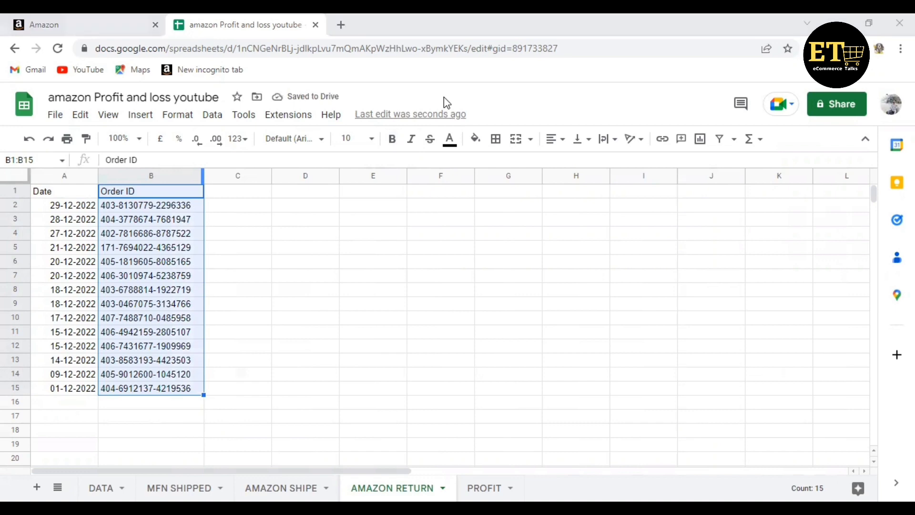
Step: Copy the refunded product amounts F2:F15 from the Excel report and paste them into the Google Sheets AMAZON RETURN sheet from C2
key("alt+Tab")
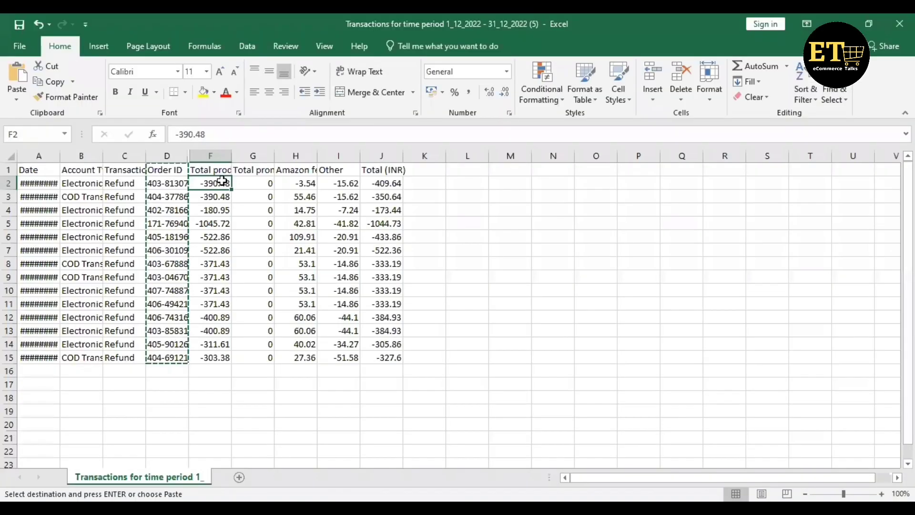
key("ctrl+v")
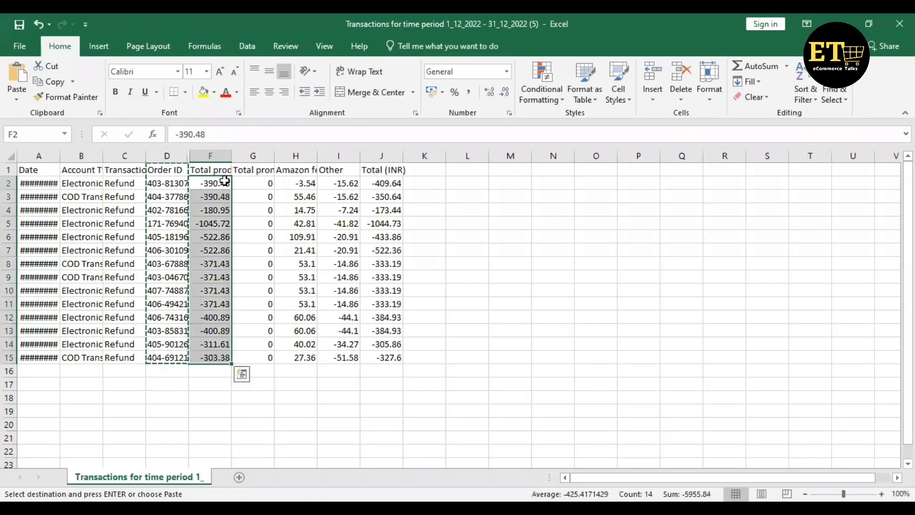
key("ctrl+c")
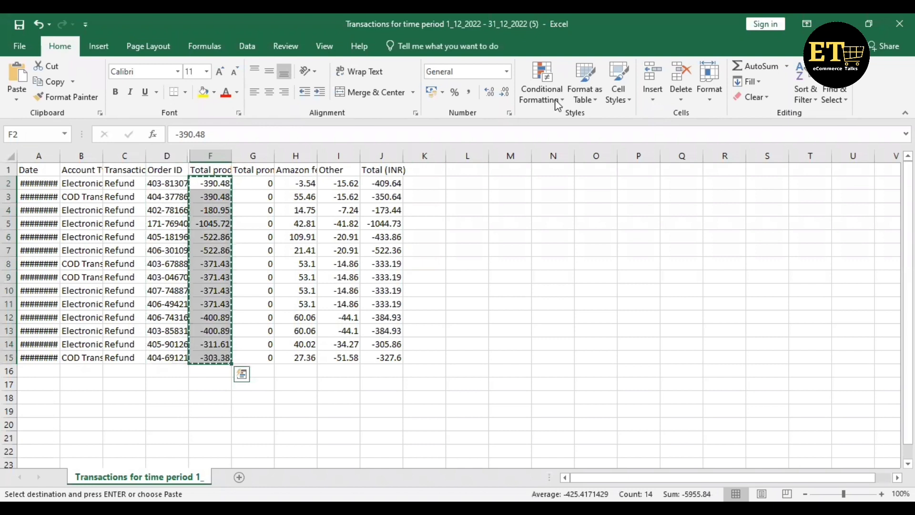
key("alt+Tab")
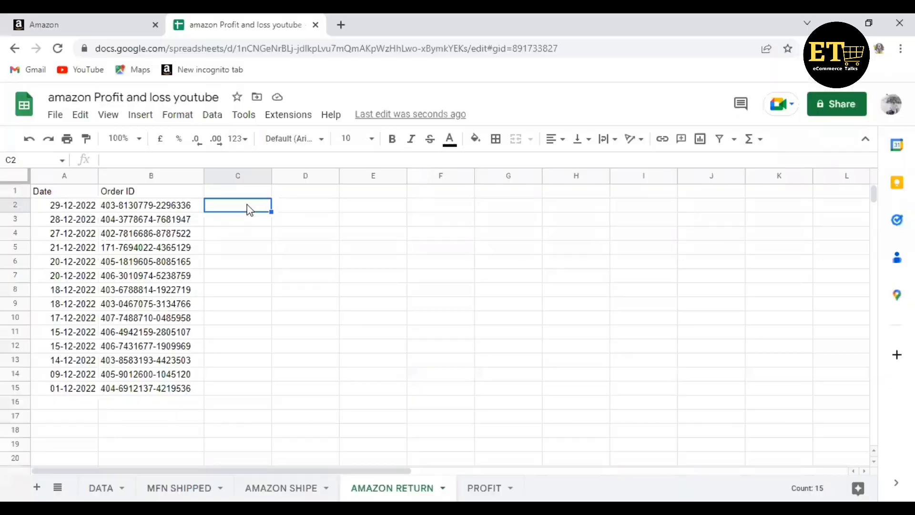
key("ctrl+v")
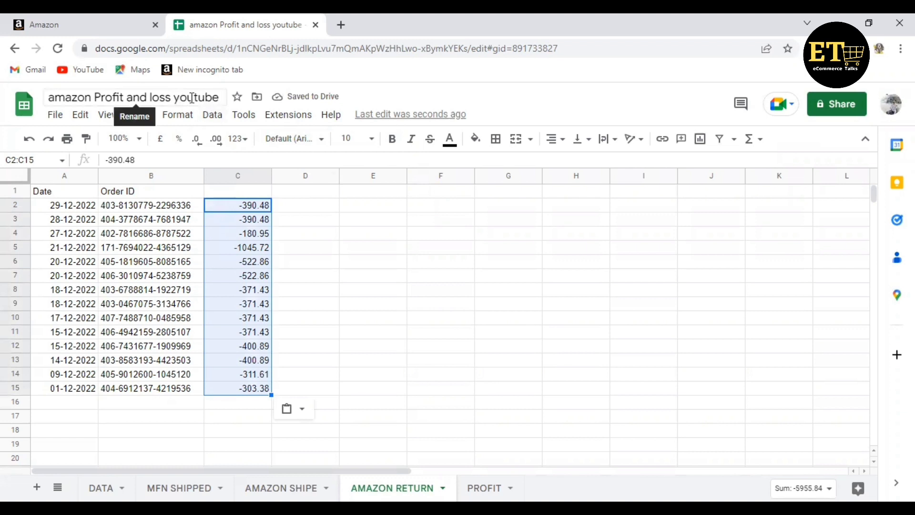
Step: Enter the header SALE PRICE in C1 and freeze the header row of the AMAZON RETURN sheet
left_click(236, 190)
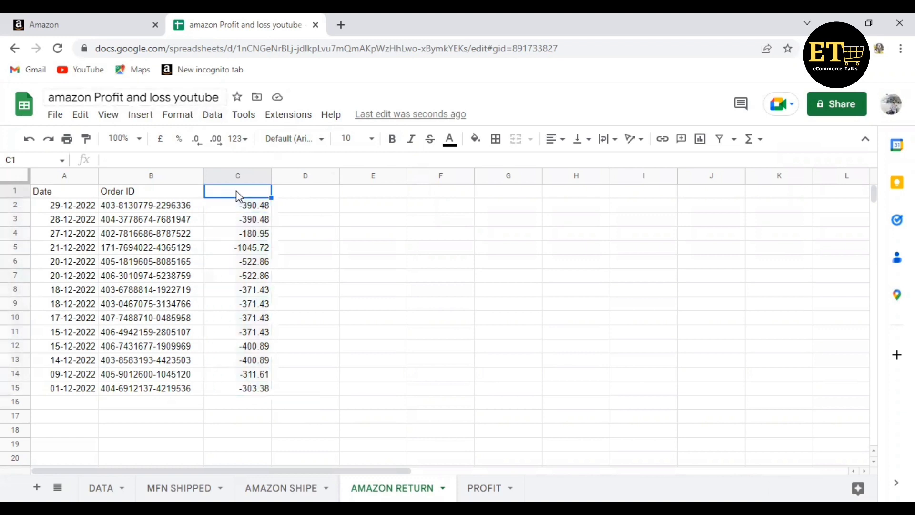
type("SALE")
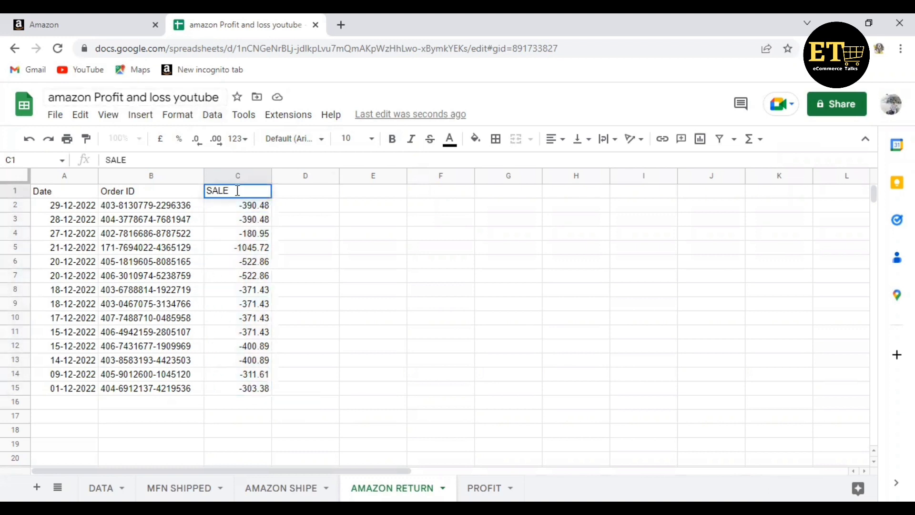
type(" PRICE")
left_click(297, 203)
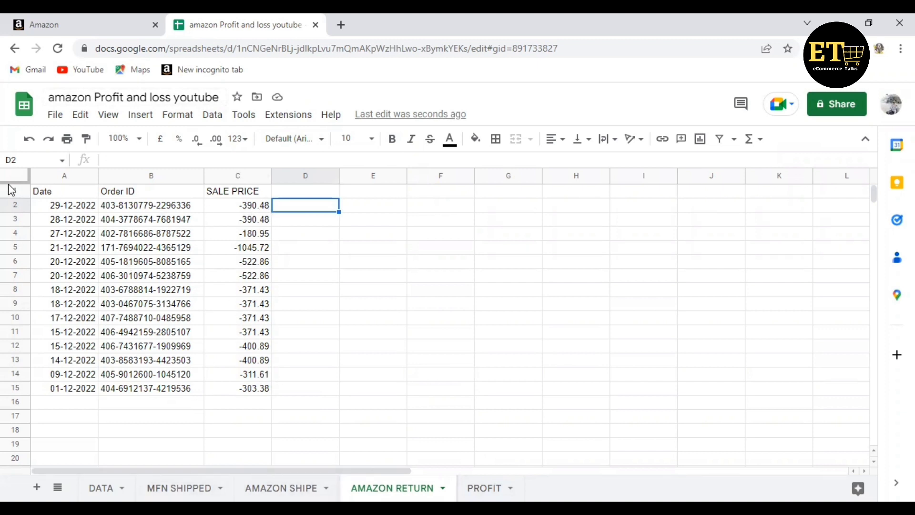
left_click_drag(11, 180, 14, 201)
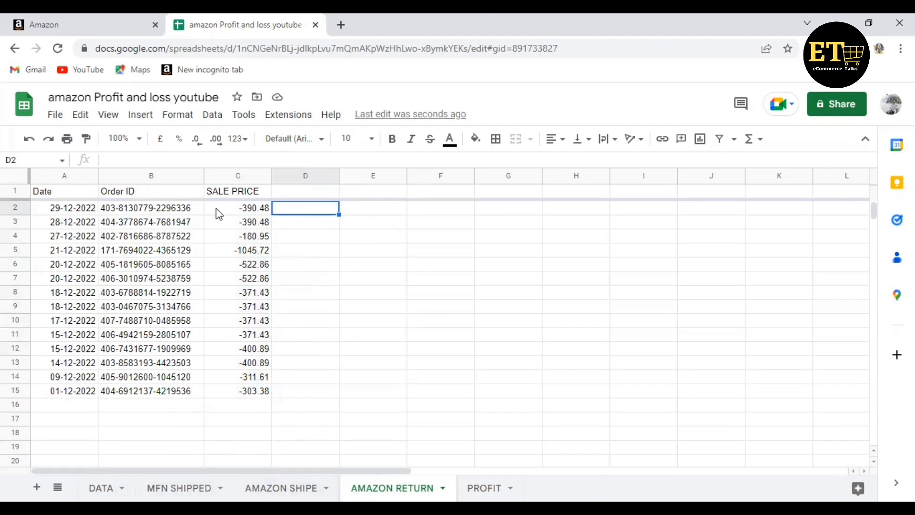
Step: Total the SALE PRICE amounts C2:C15 with a SUM formula in C16
left_click(253, 207)
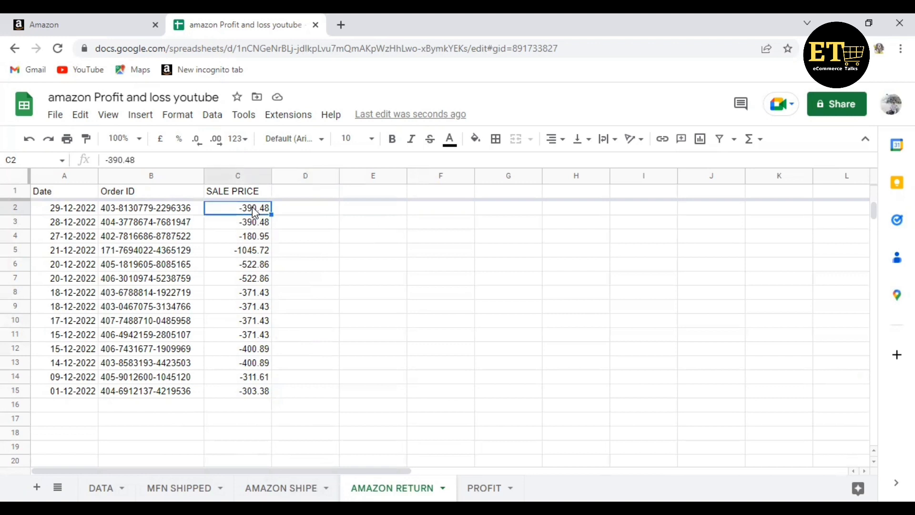
key("ctrl+shift+Down")
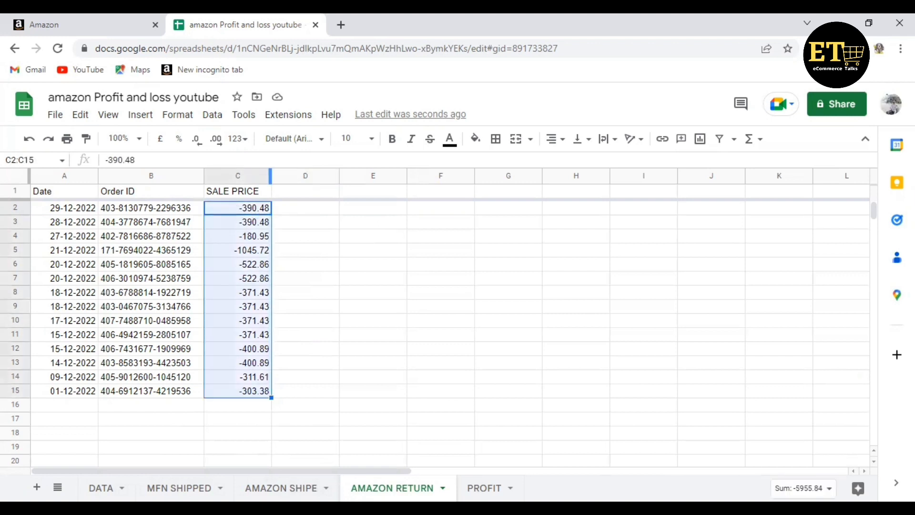
left_click(752, 143)
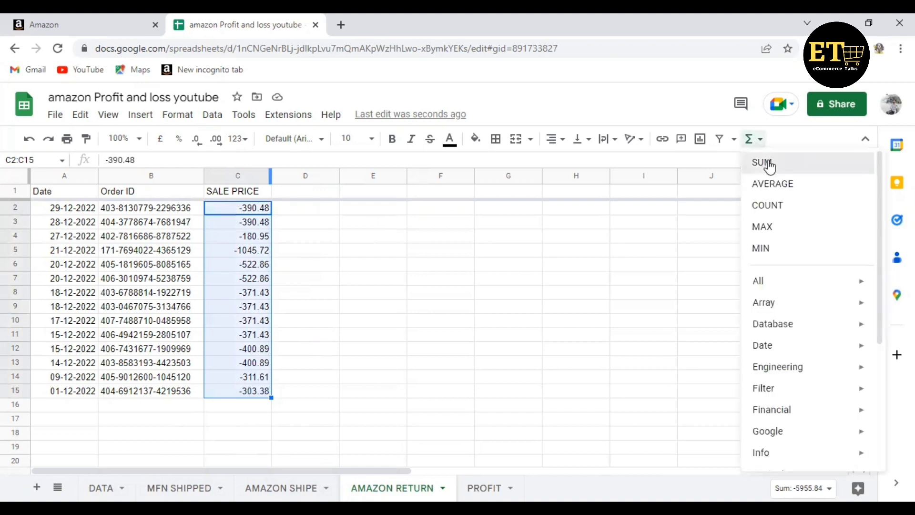
left_click(765, 162)
key("Return")
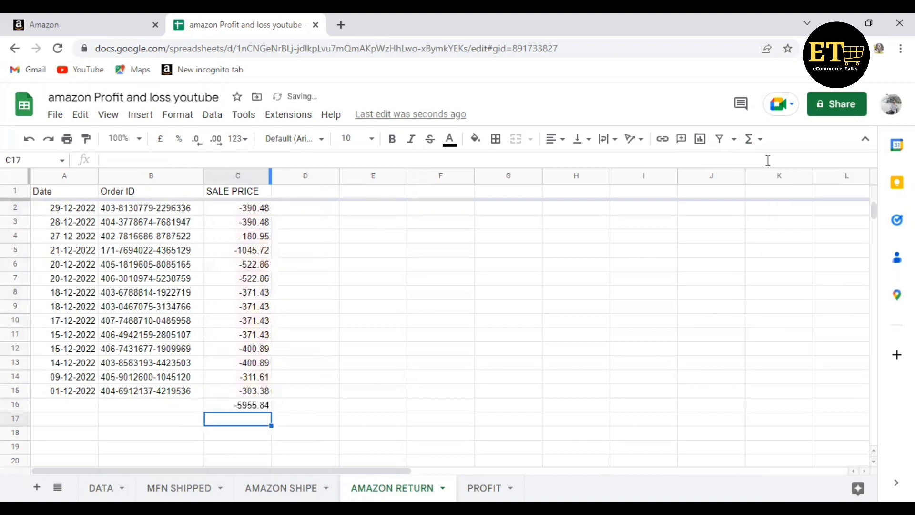
Step: Copy the return total from C16 and paste it as a value into the SALE RETURN cell C3 of the PROFIT sheet
left_click(251, 409)
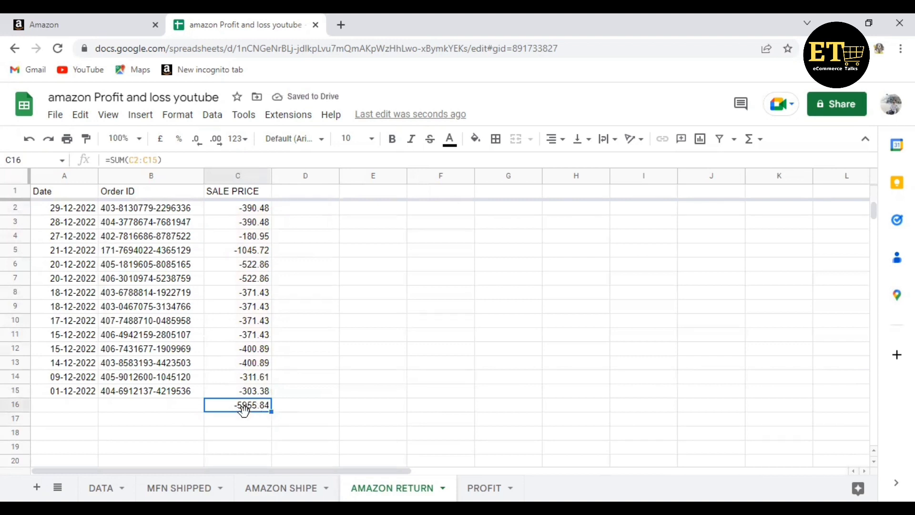
key("ctrl+c")
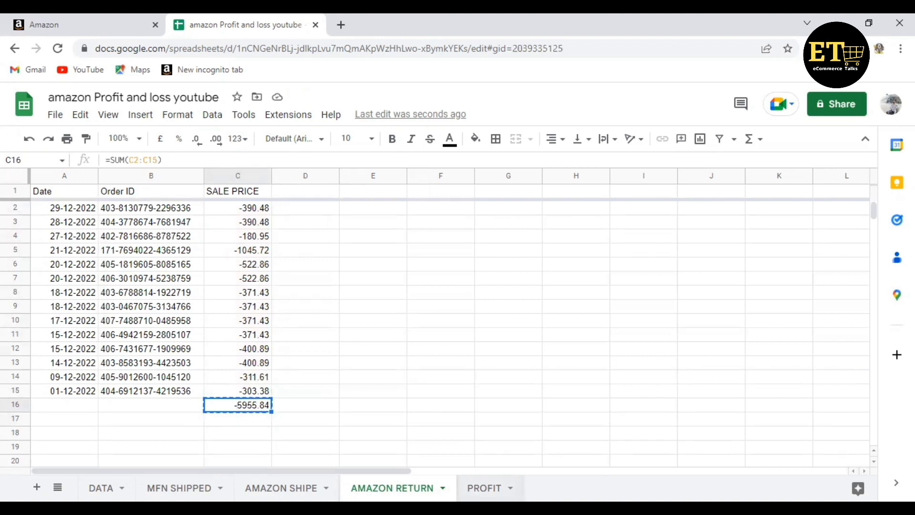
left_click(483, 488)
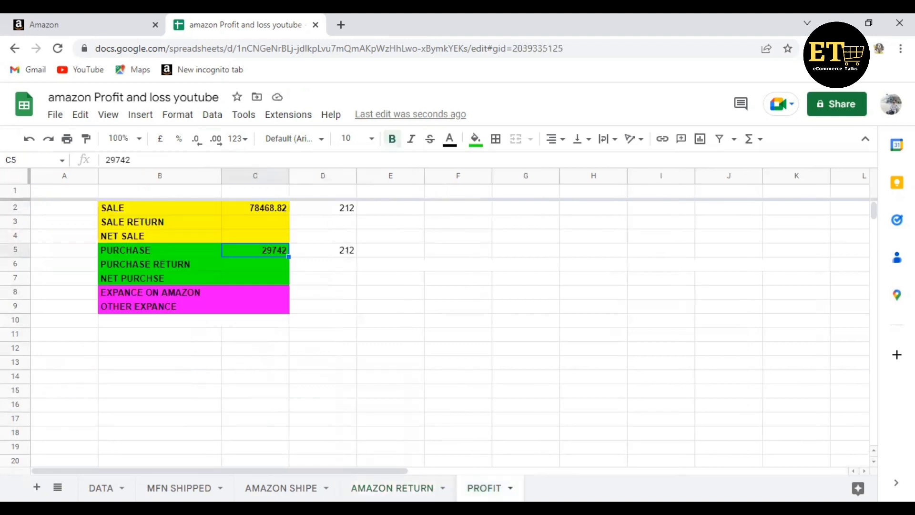
left_click(269, 223)
key("ctrl+v")
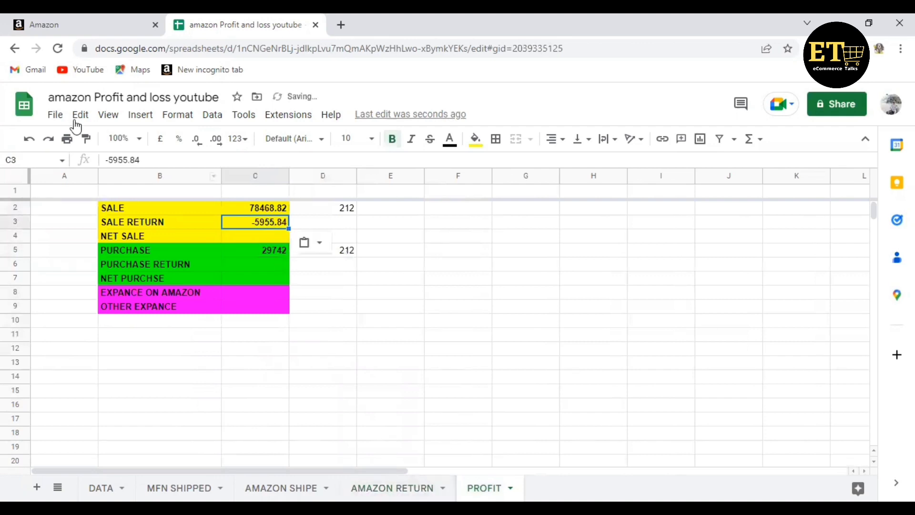
Step: Remove the minus sign from the SALE RETURN amount in C3 so it reads 5955.84
left_click(114, 158)
key("BackSpace")
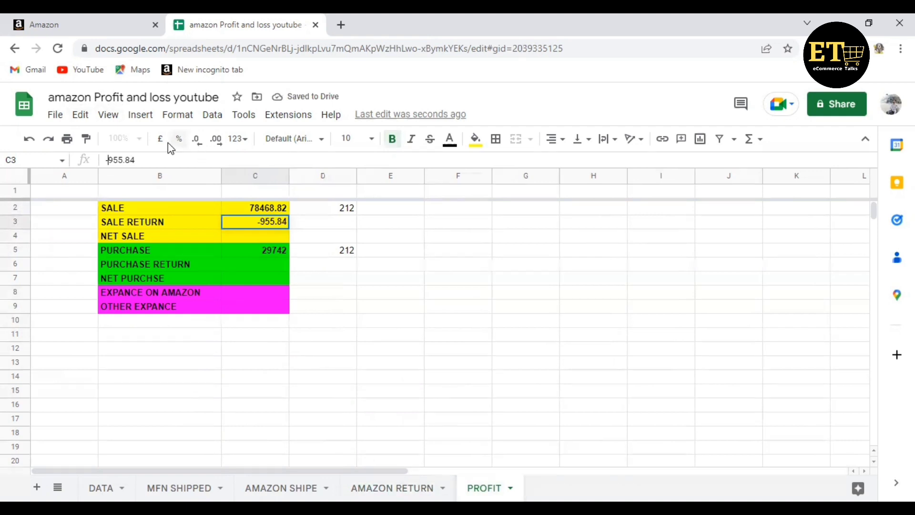
key("ctrl+z")
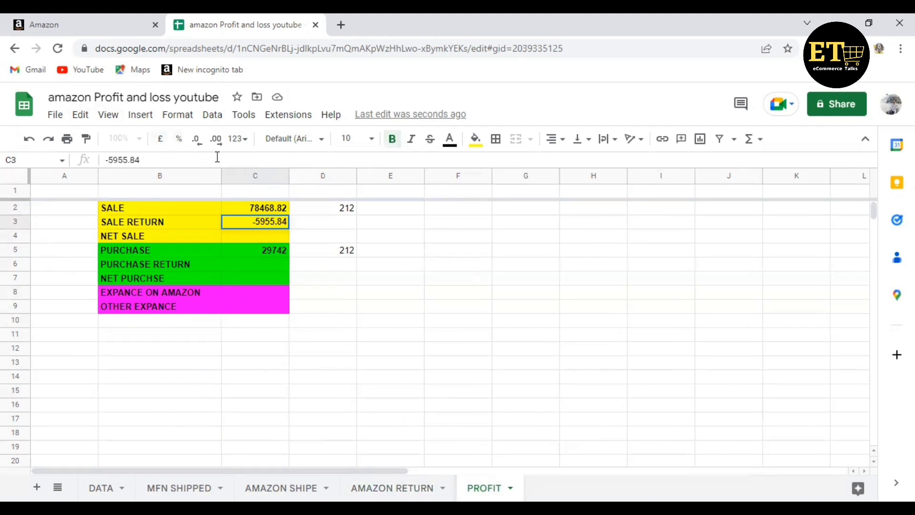
key("BackSpace")
Step: Calculate NET SALE in C4 of the PROFIT sheet with the formula =C2-C3
left_click(253, 240)
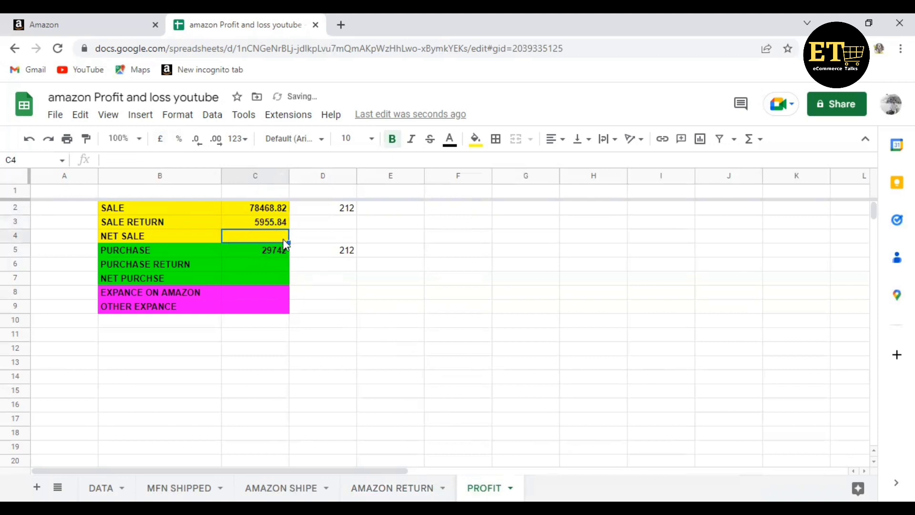
type("=")
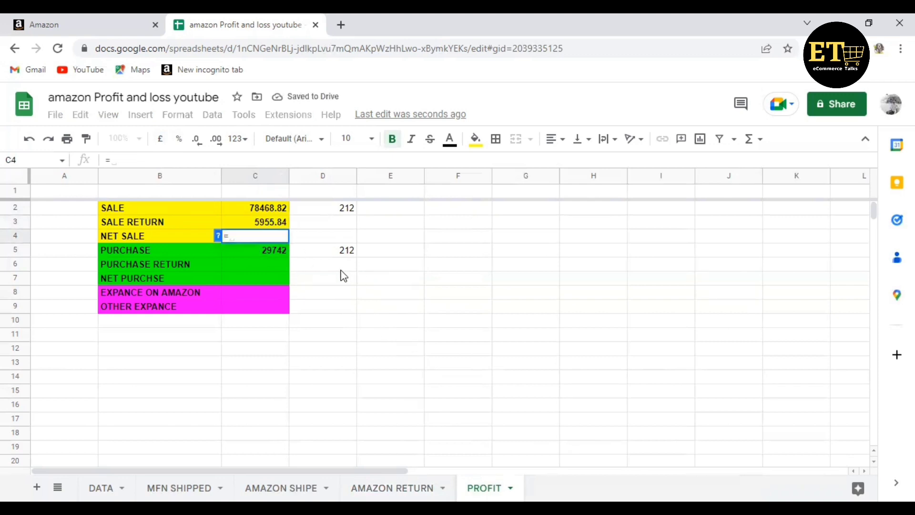
left_click(267, 206)
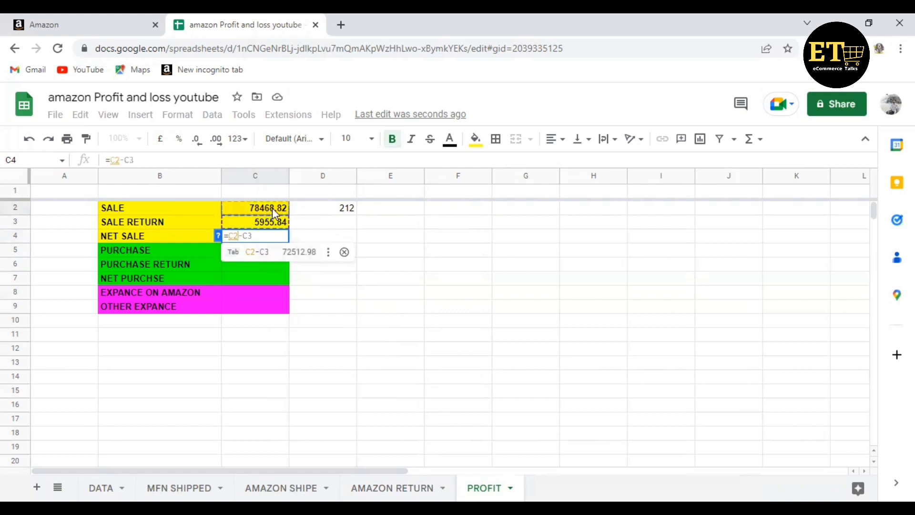
type("-")
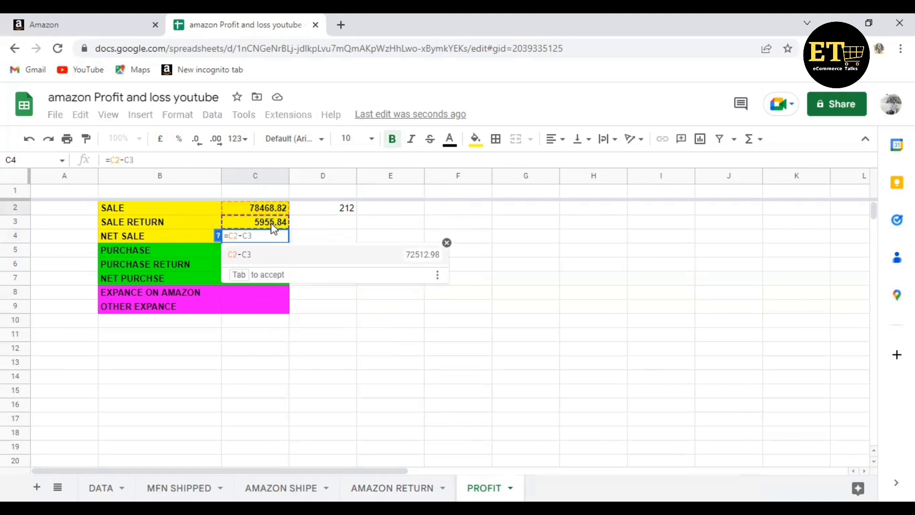
left_click(273, 223)
key("Return")
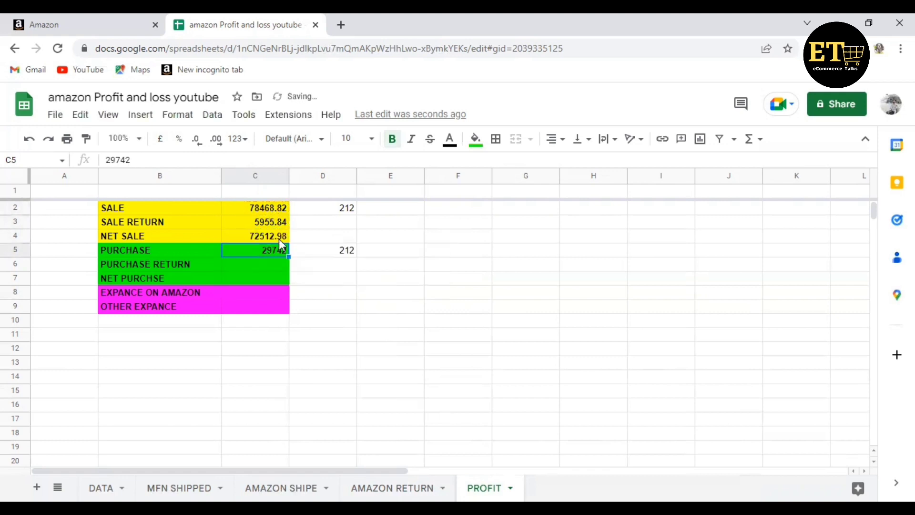
left_click(264, 234)
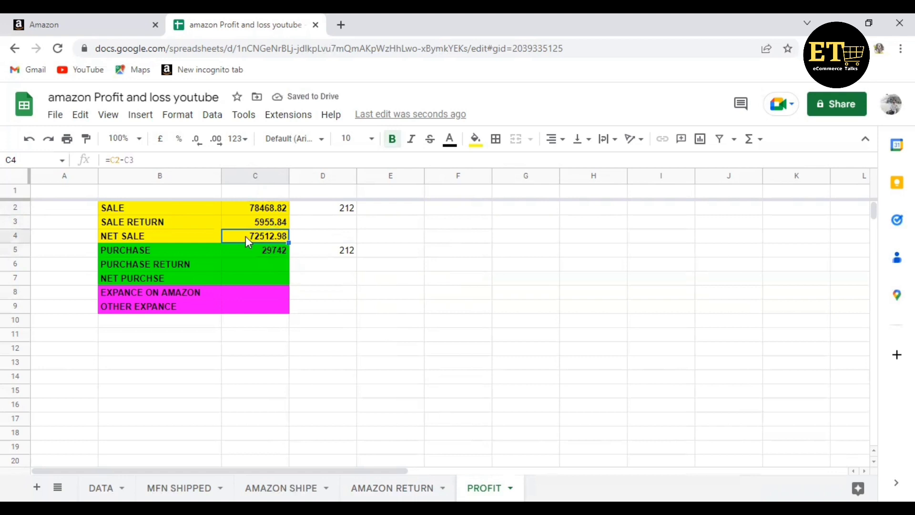
left_click(238, 262)
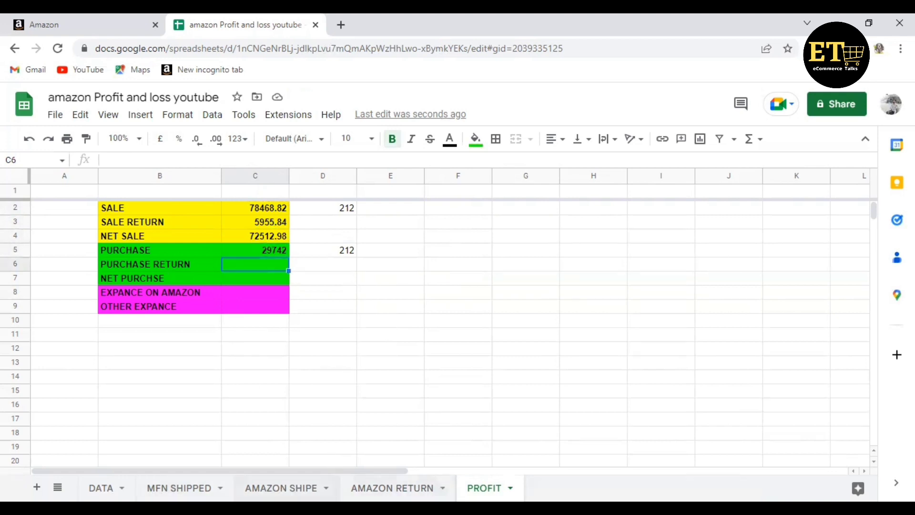
Step: Delete the SUM total in C16 of the AMAZON RETURN sheet and select the first SALE PRICE amount in C2
left_click(392, 487)
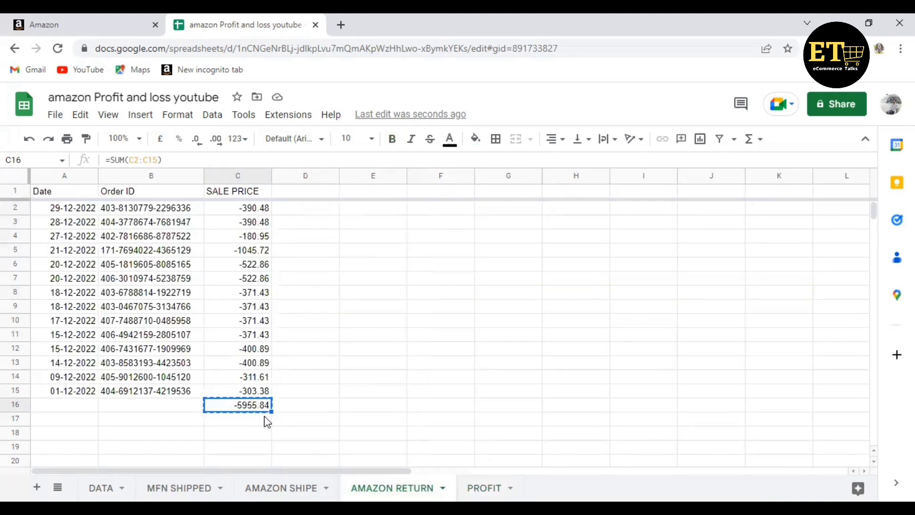
key("Delete")
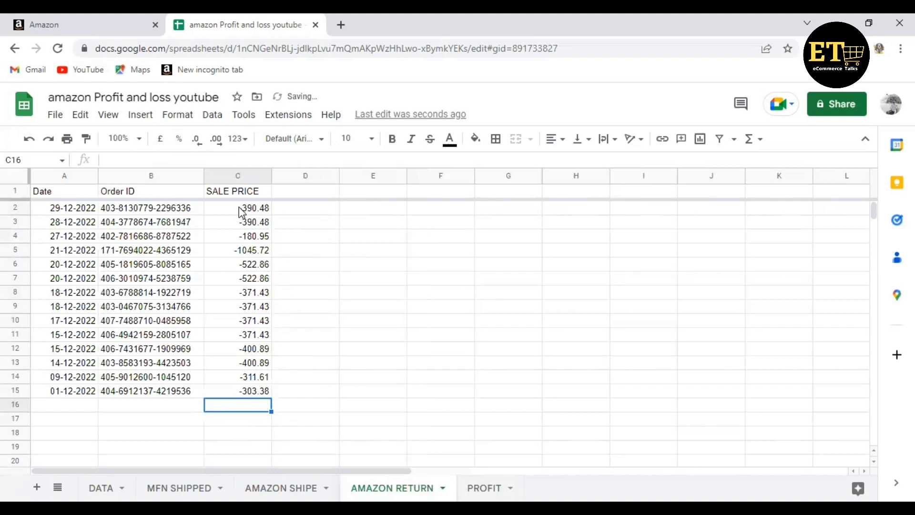
left_click(254, 207)
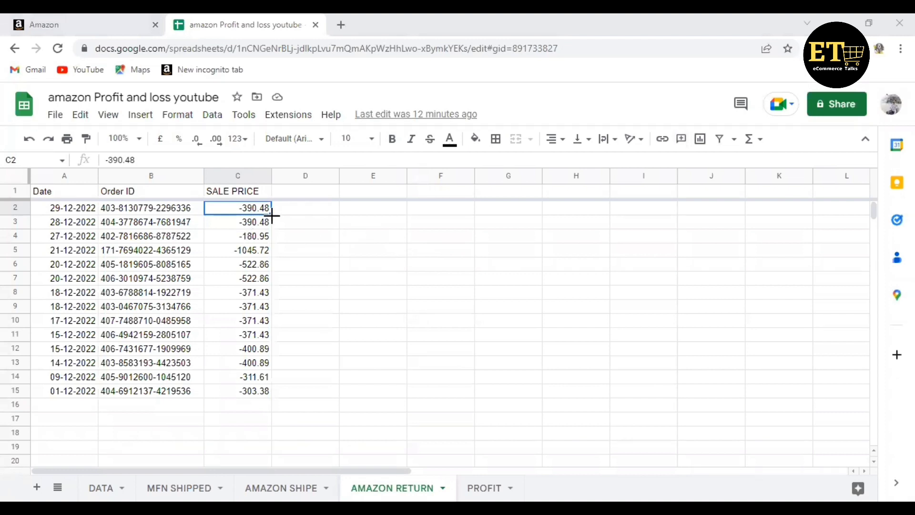
Step: Start a VLOOKUP formula in D2 of the AMAZON RETURN sheet with the order ID in B2 as search key
left_click(292, 210)
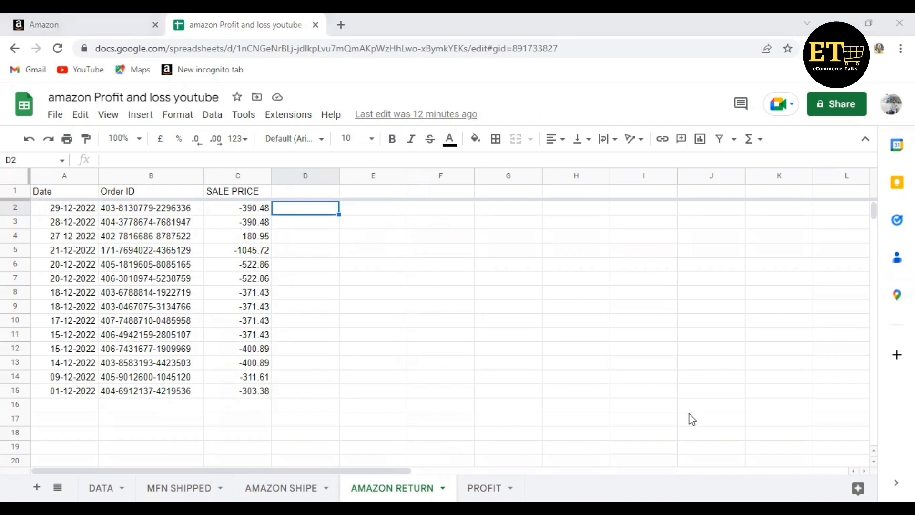
key("alt+Tab")
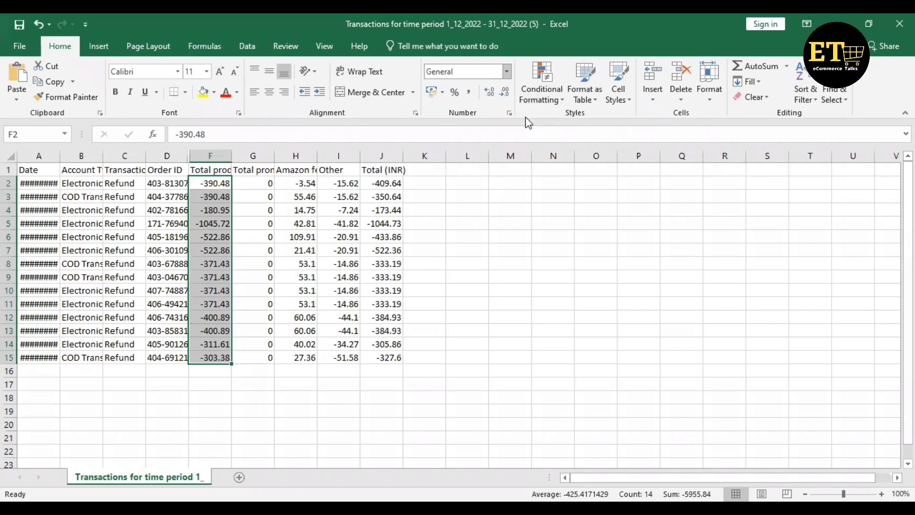
key("alt+Tab")
type("=VL")
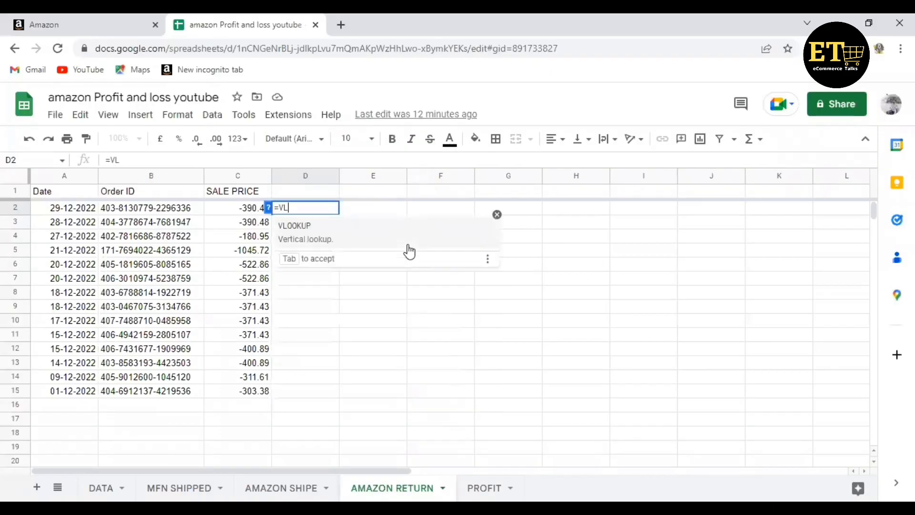
type("O")
left_click(311, 233)
left_click(147, 210)
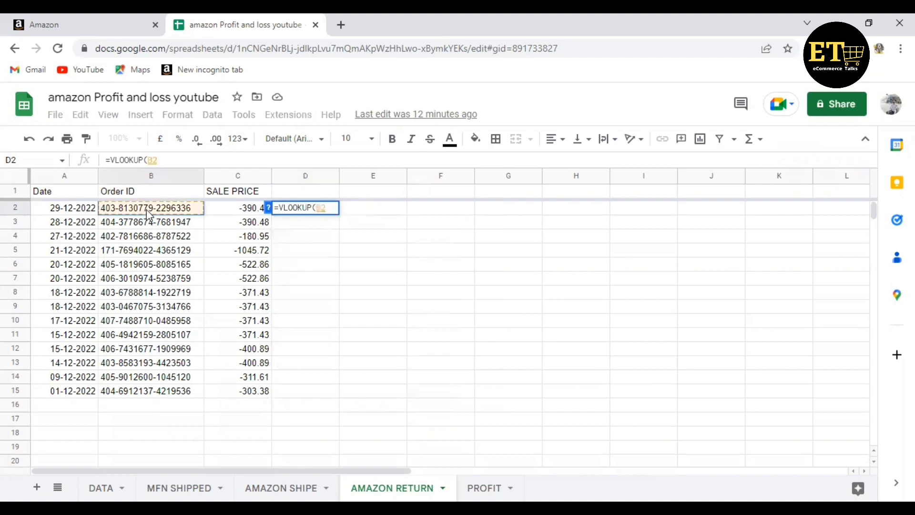
type(",")
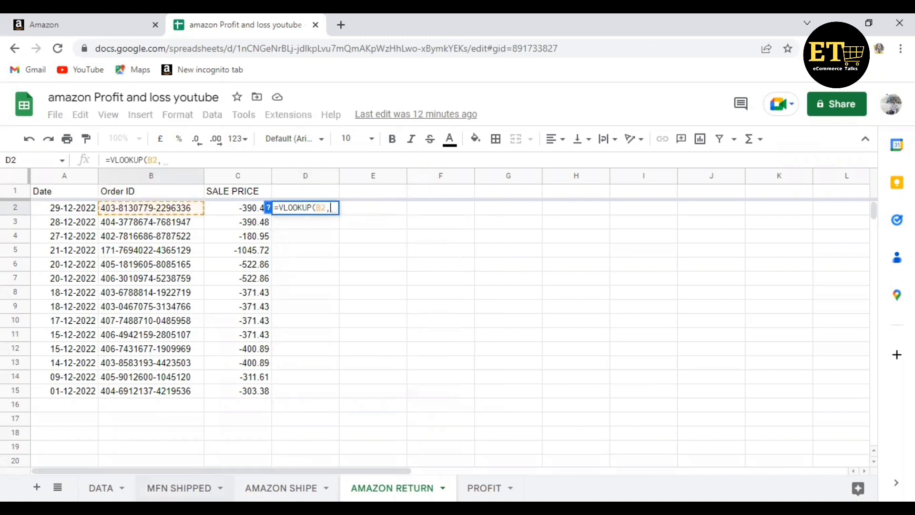
Step: Complete the VLOOKUP with range 'MFN SHIPPED'!B:D, index 3 and exact match 0, and fill it down to D15
key("ctrl+shift+Page_Up")
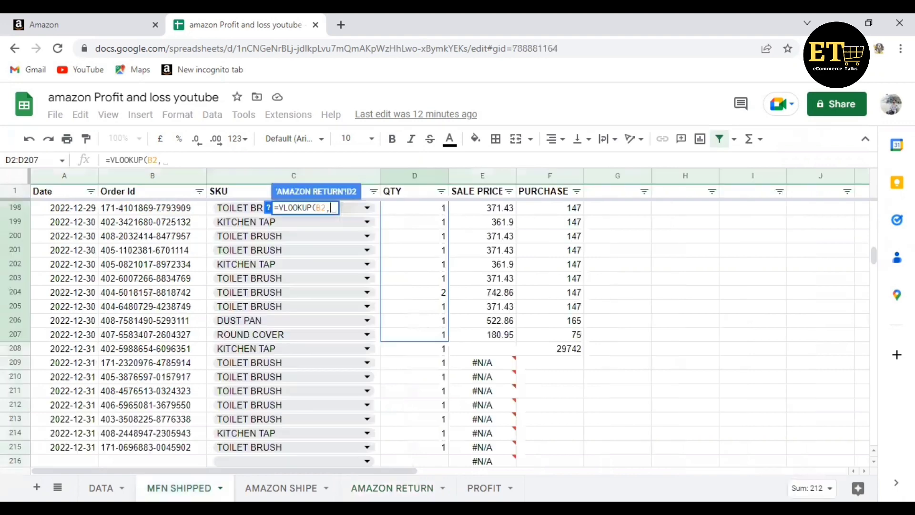
left_click(142, 172)
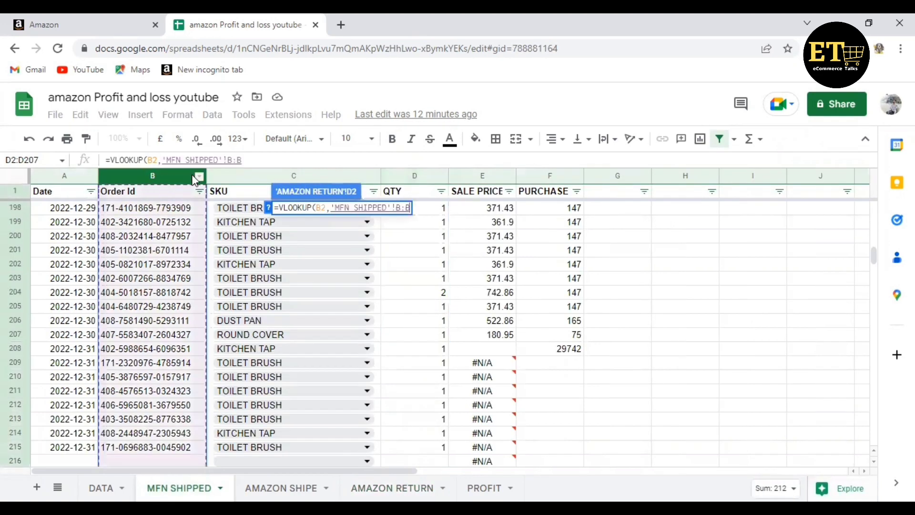
left_click(254, 172, "shift")
left_click(411, 172, "shift")
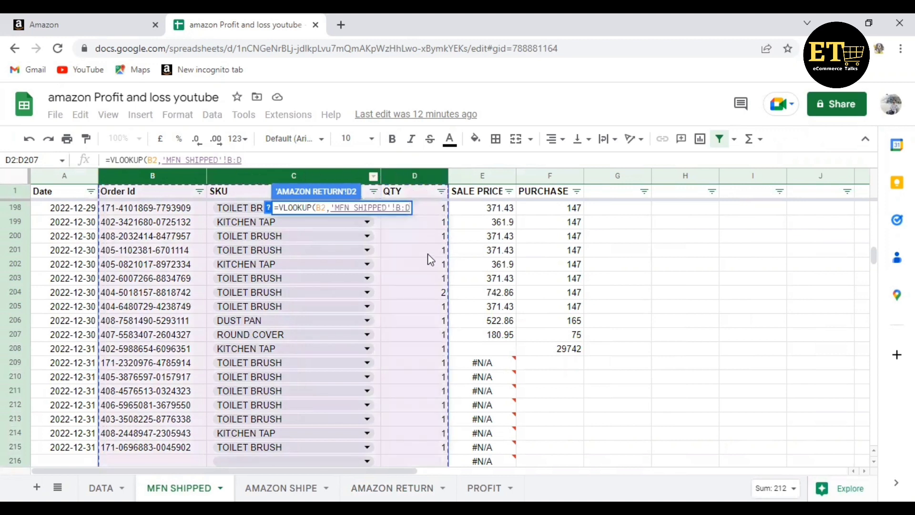
type(",")
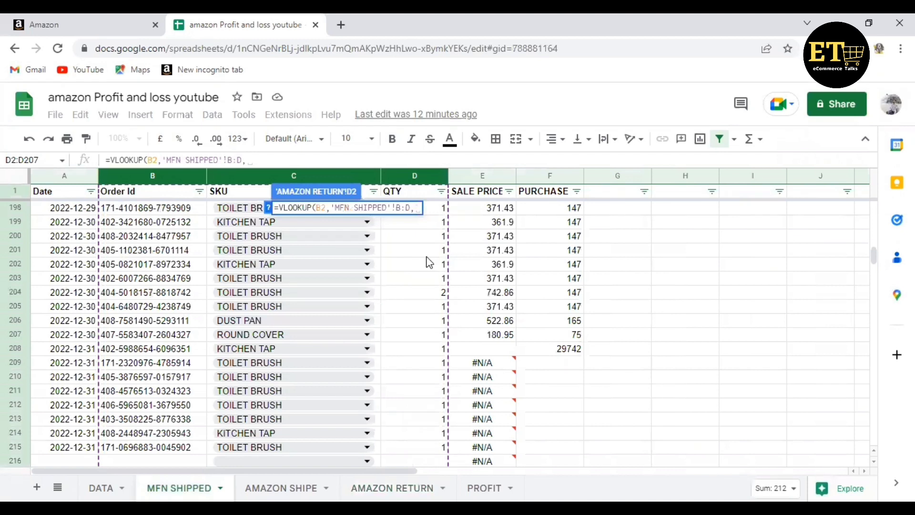
type("3,0")
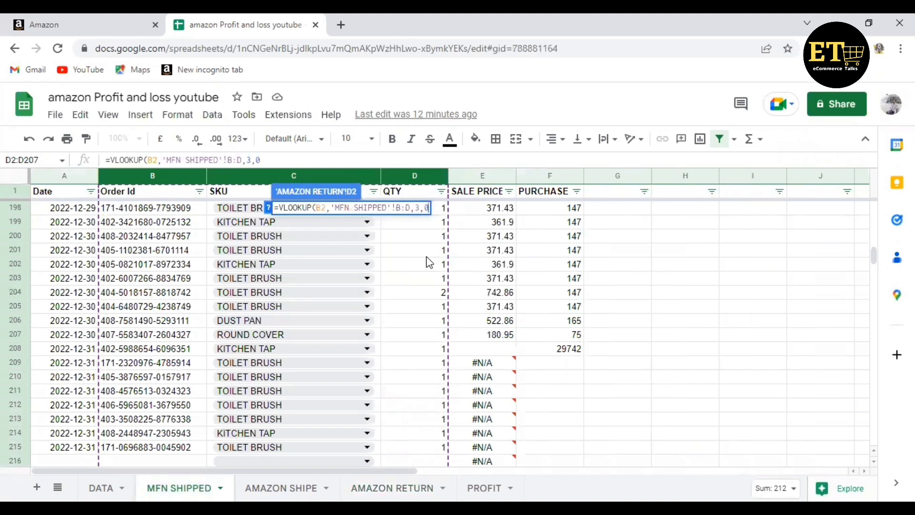
type(")")
key("Return")
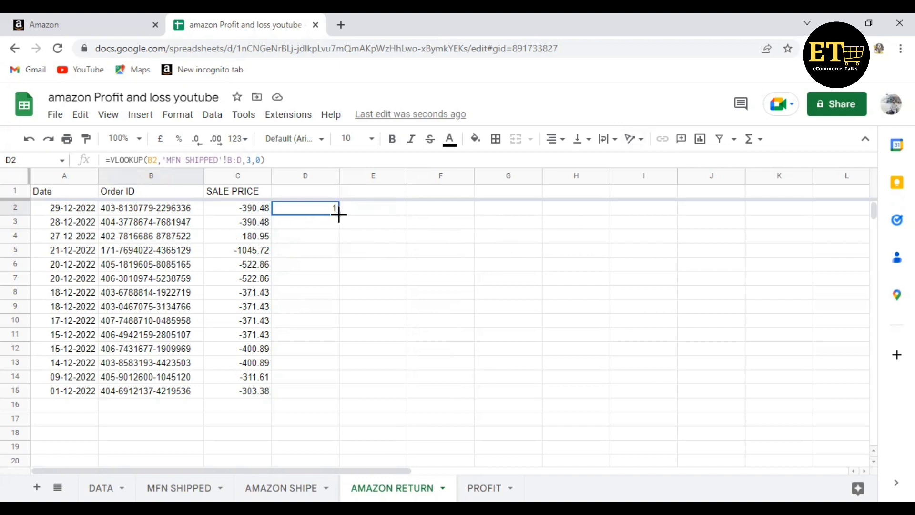
left_click_drag(339, 213, 331, 391)
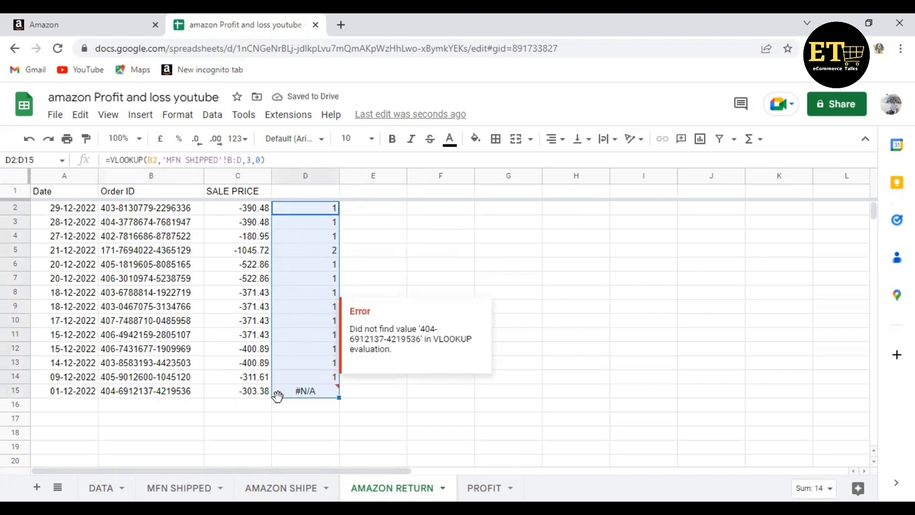
Step: Check the date and order ID of the 01-12-2022 return in row 15 and open the MFN SHIPPED sheet to look for it
left_click(161, 397)
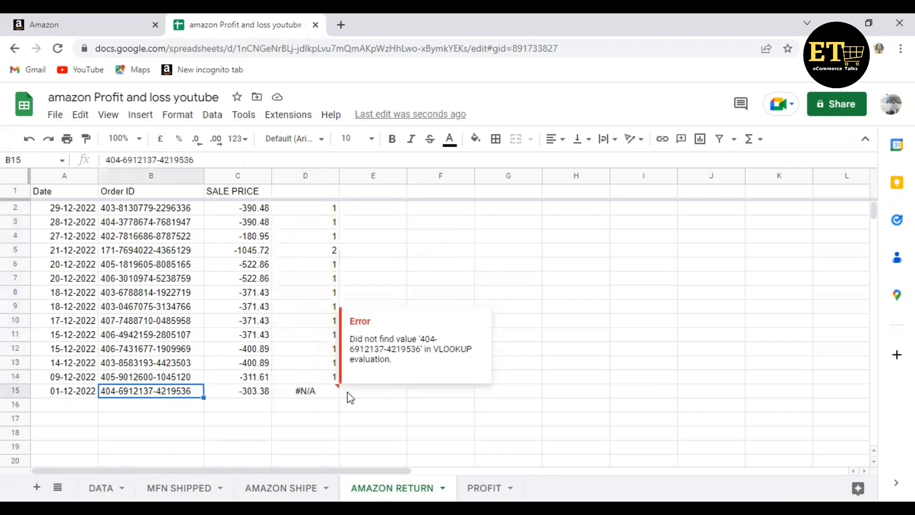
left_click(71, 397)
left_click(146, 400)
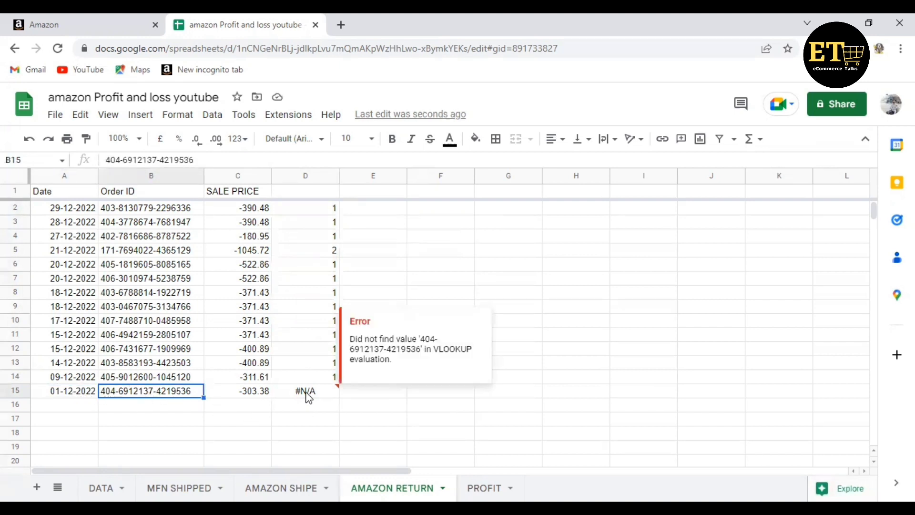
left_click(174, 487)
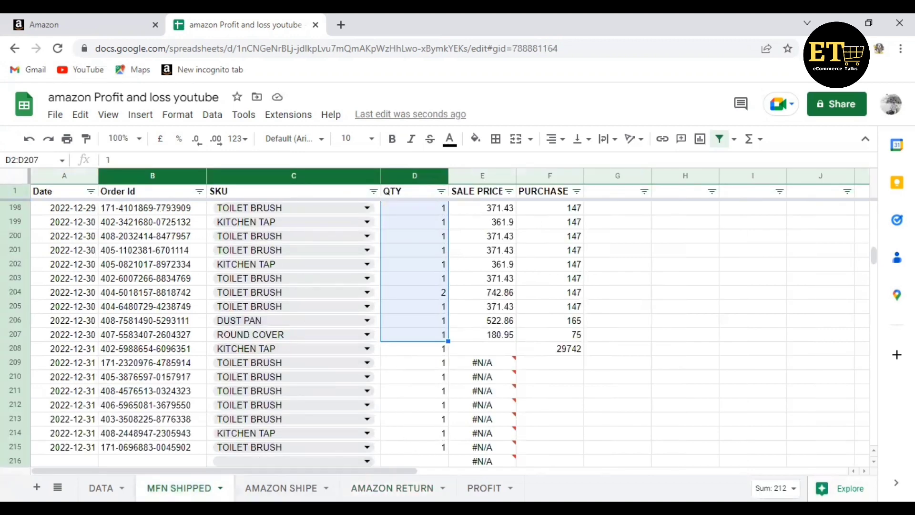
Step: Open the AMAZON RETURN sheet and select cell E2 beside the first return row
left_click(484, 487)
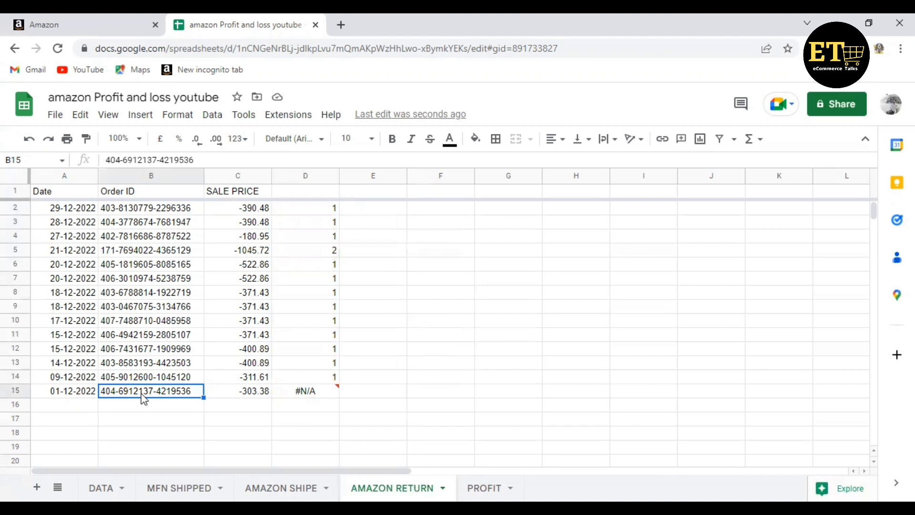
left_click(257, 396)
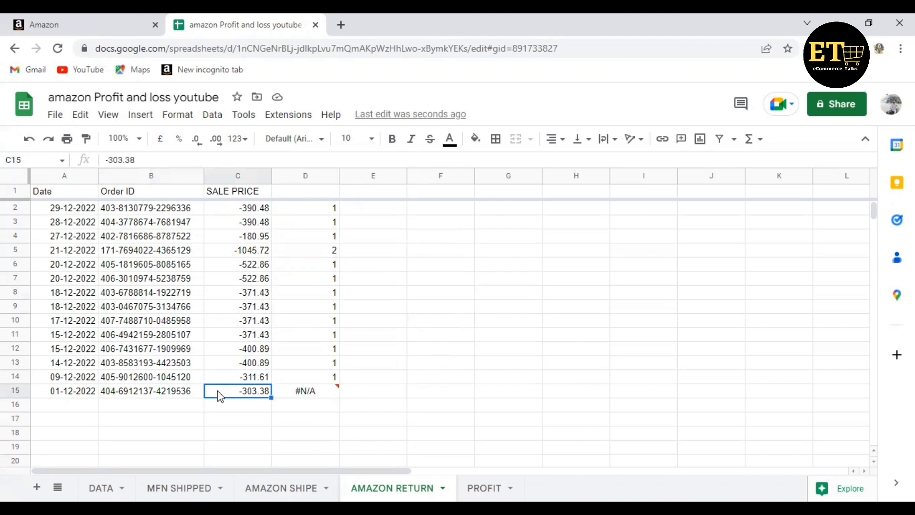
left_click(378, 210)
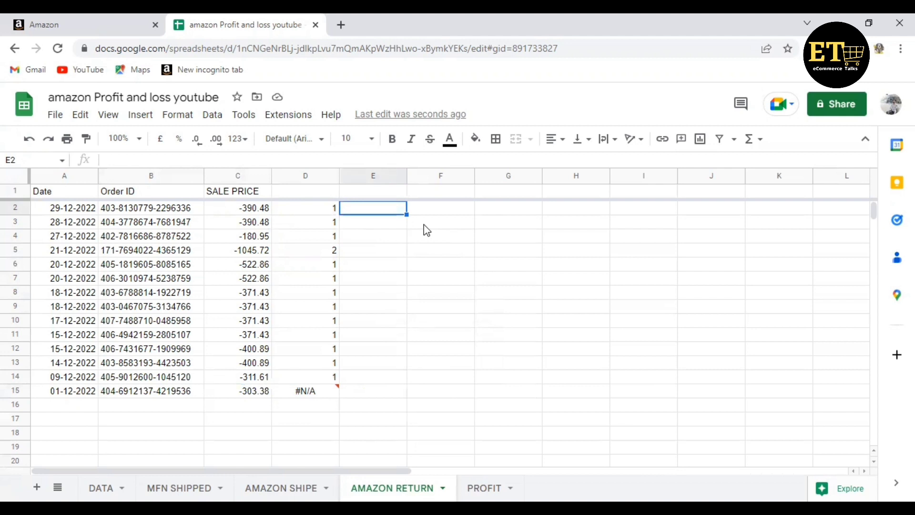
Step: Try a VLOOKUP in E2 that matches B2 against only column B of the MFN SHIPPED sheet, and clear it
type("=")
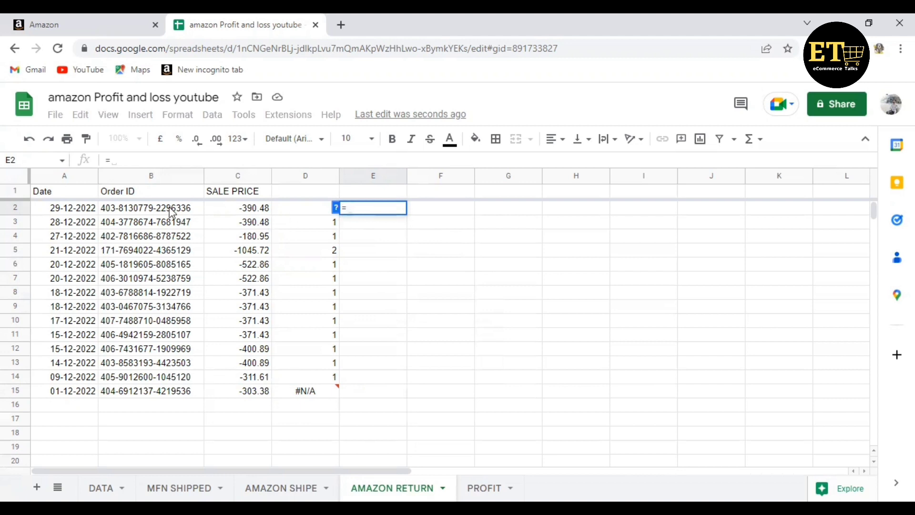
type("V")
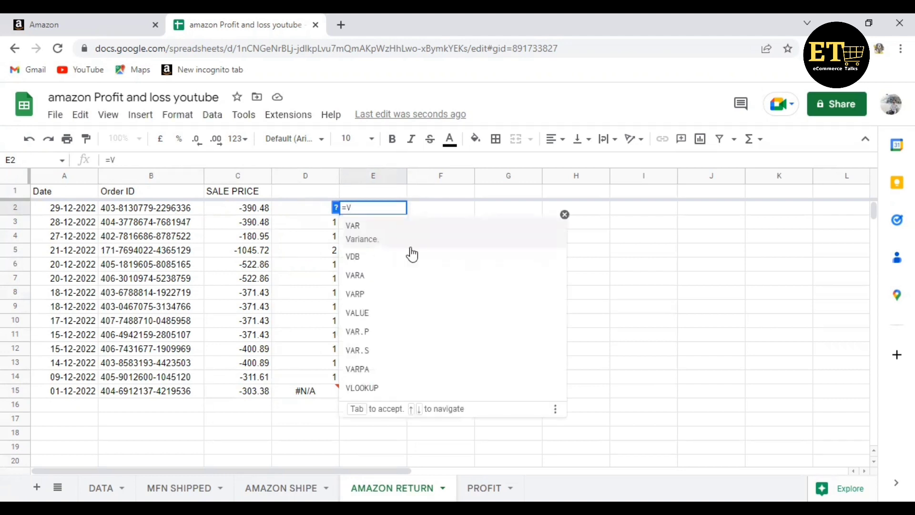
type("L")
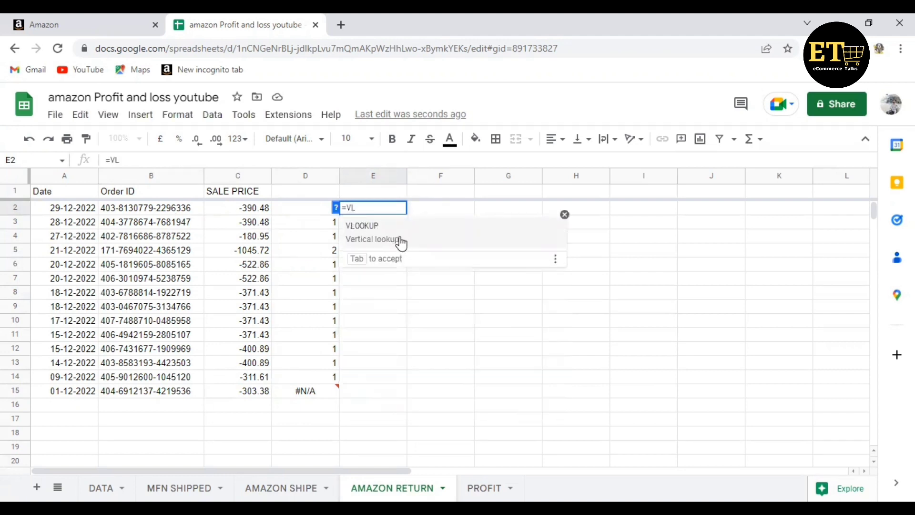
left_click(398, 237)
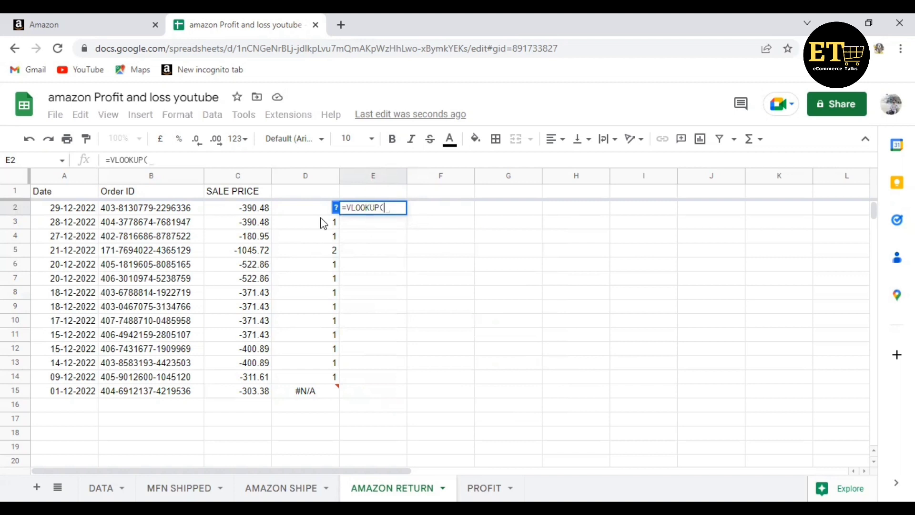
left_click(157, 210)
type(",")
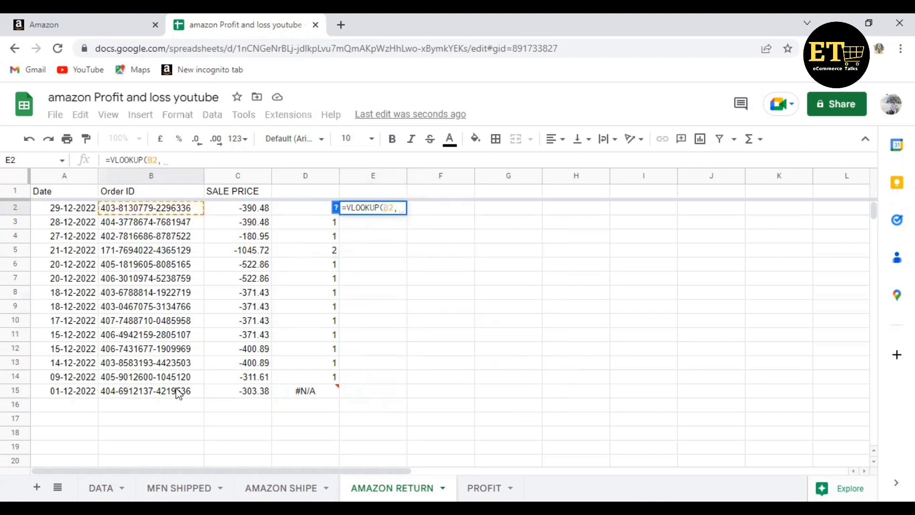
left_click(165, 491)
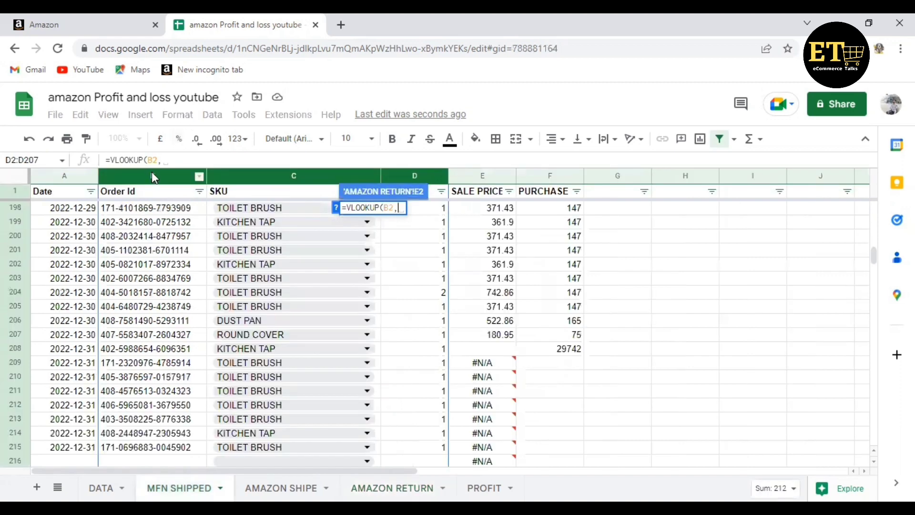
left_click(152, 176)
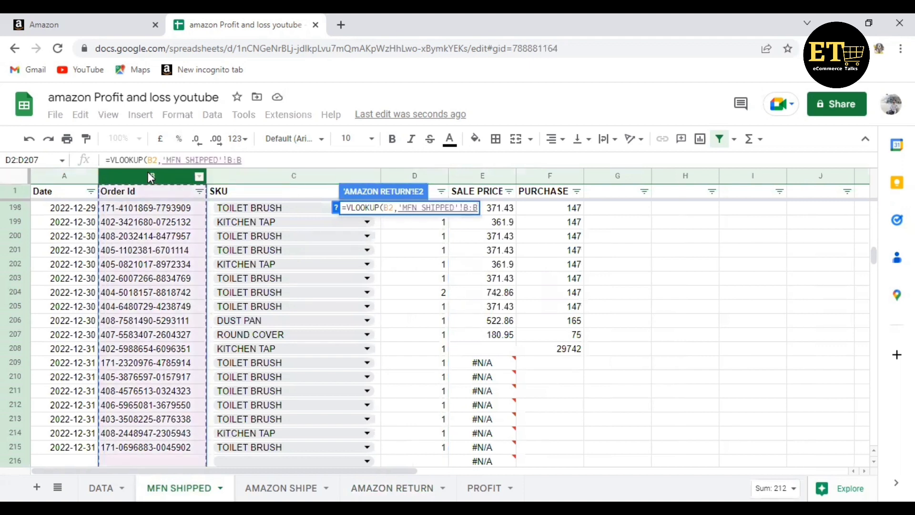
type(",")
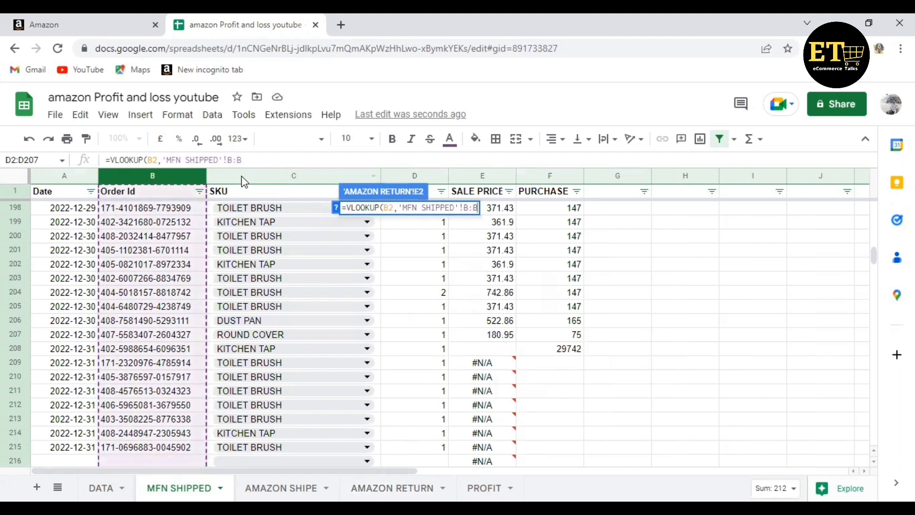
key("Return")
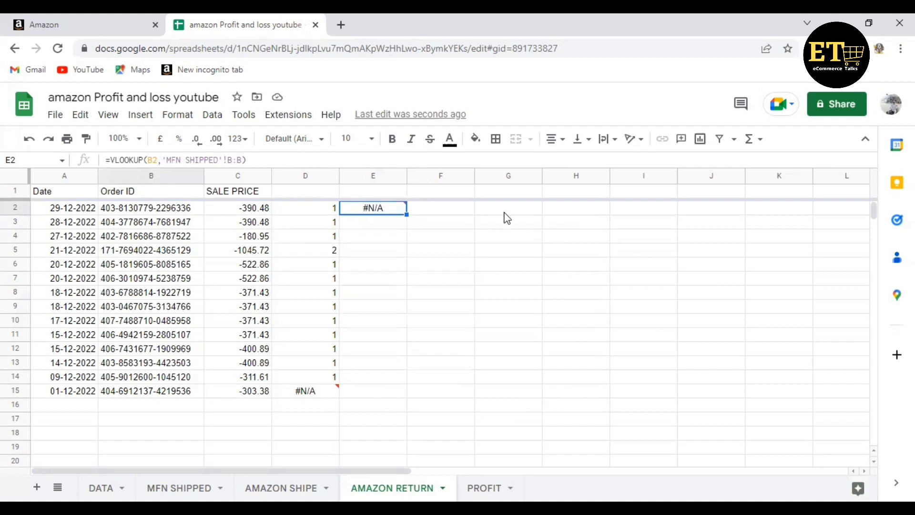
key("ctrl+a")
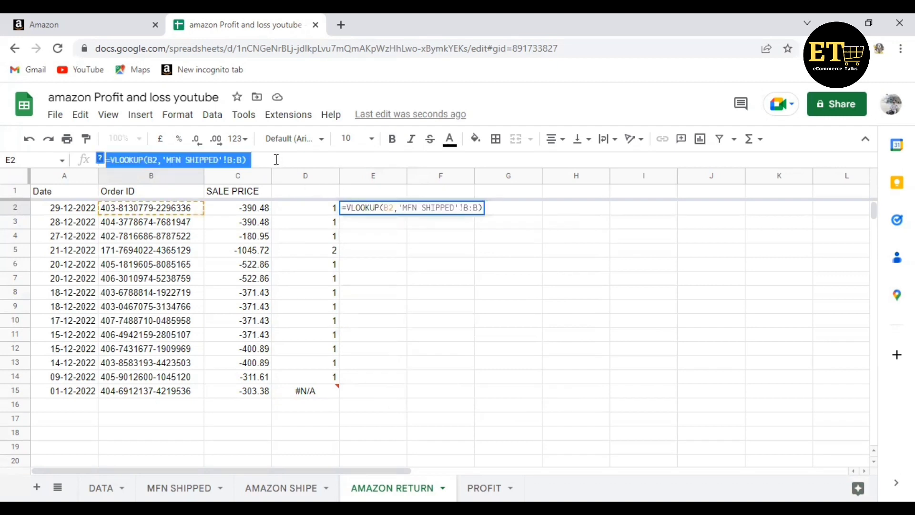
key("BackSpace")
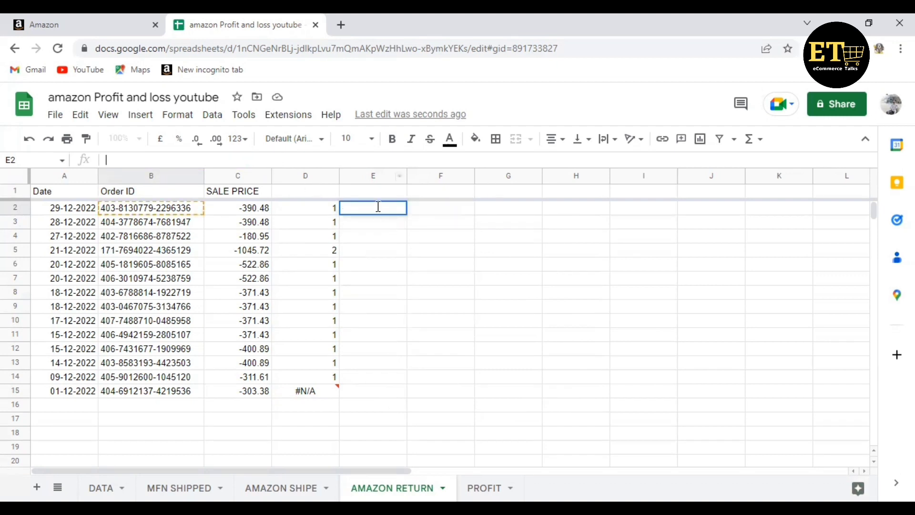
Step: Enter =VLOOKUP(B2,'MFN SHIPPED'!B:F,5,0) in E2 and fill the formula down to E14
mouse_move(376, 211)
type("=")
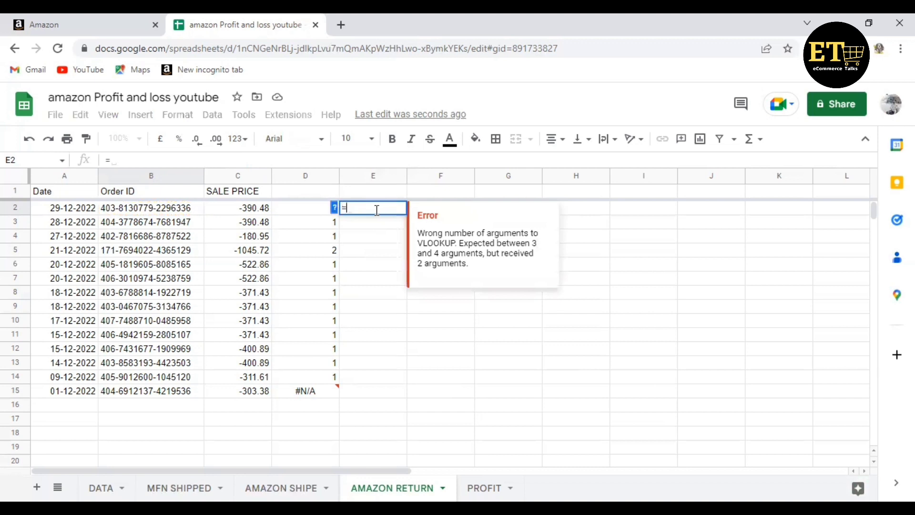
type("VL")
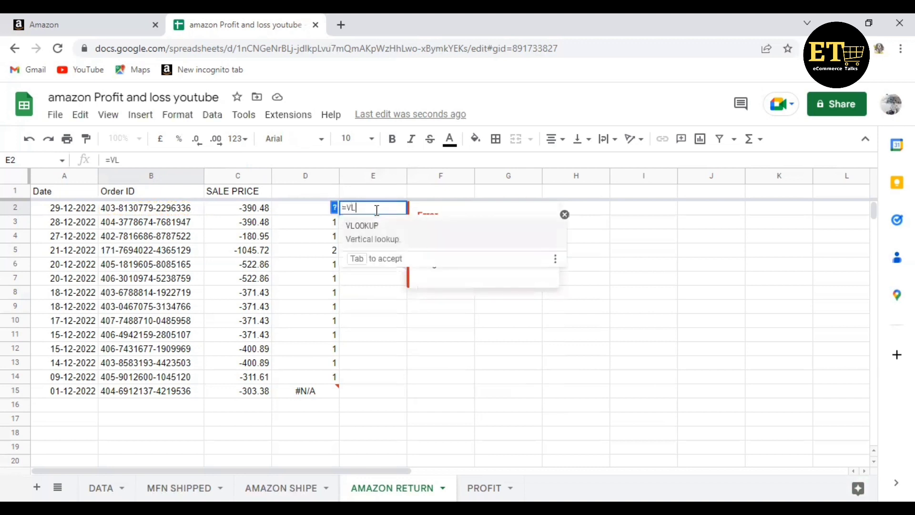
left_click(367, 227)
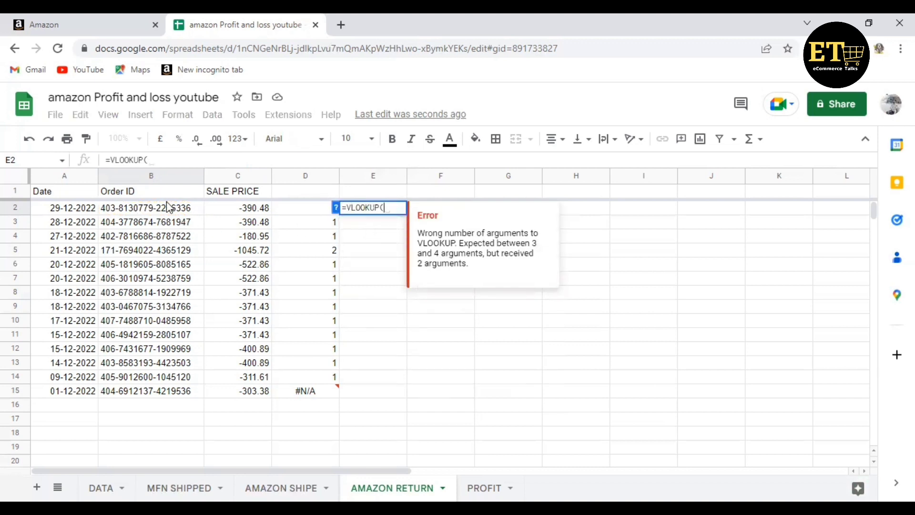
left_click(145, 210)
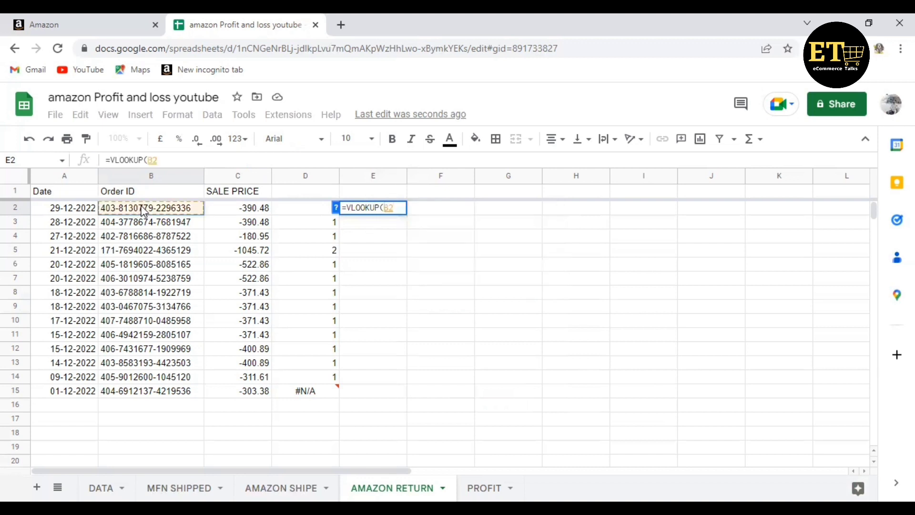
type(",")
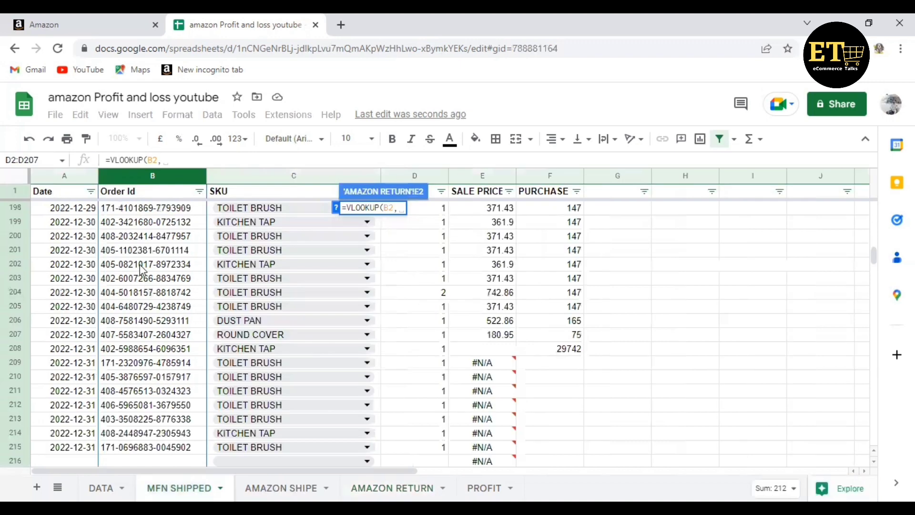
left_click(151, 173)
left_click_drag(154, 173, 562, 198)
type(",")
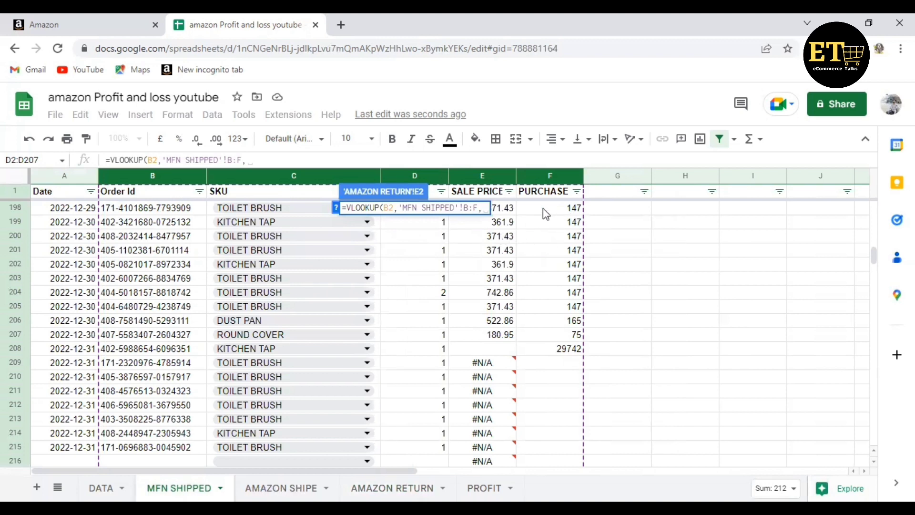
type("5,0)")
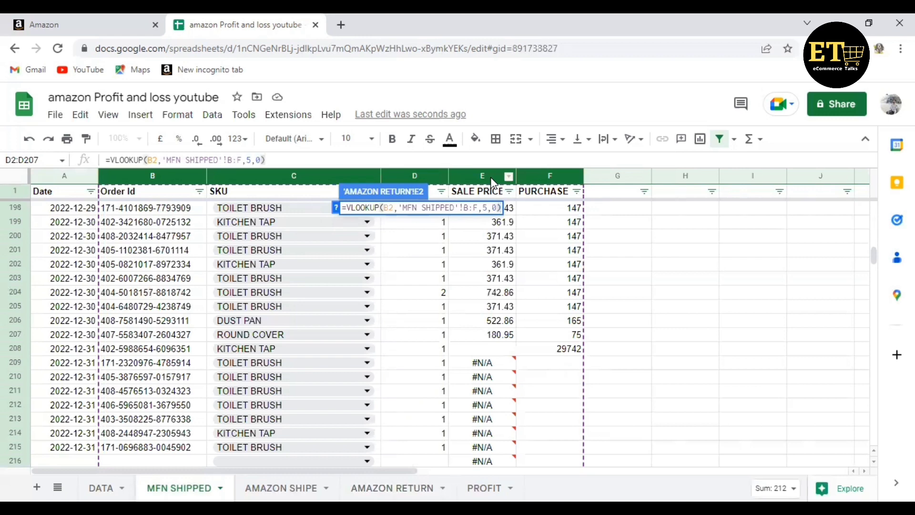
key("Return")
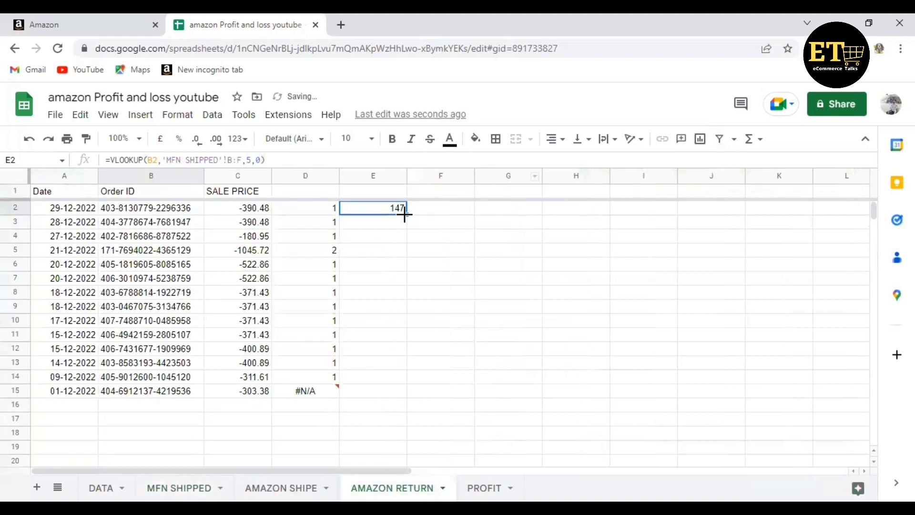
left_click_drag(405, 214, 409, 378)
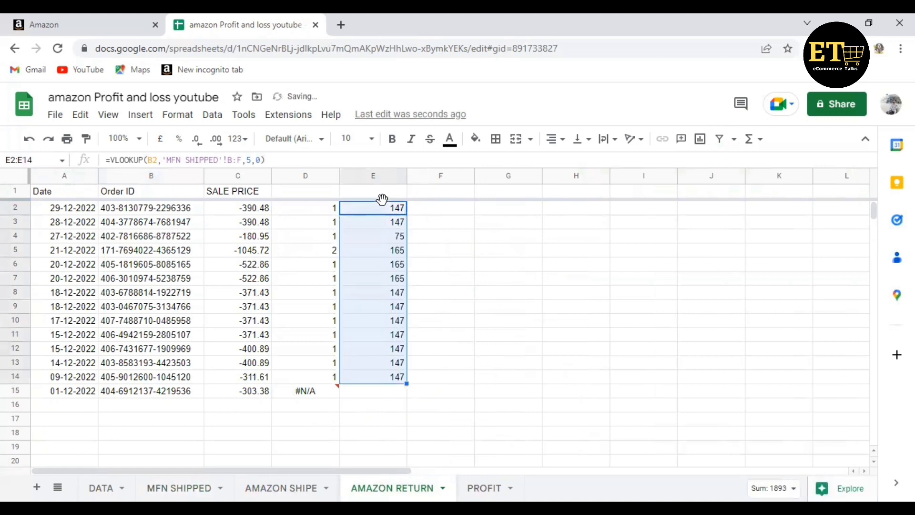
Step: Enter the headers QTY, P.P and F.P.P in cells D1, E1 and F1
left_click(308, 193)
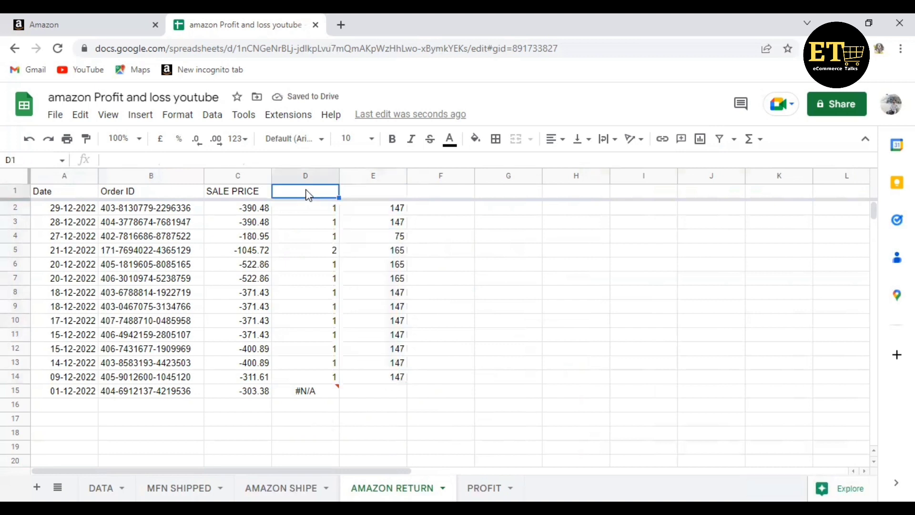
type("QTY")
key("Tab")
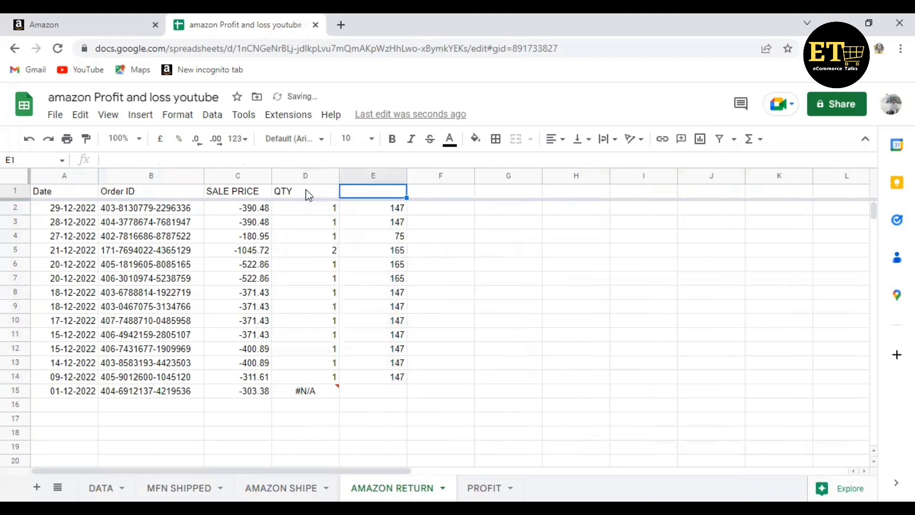
type("P.P")
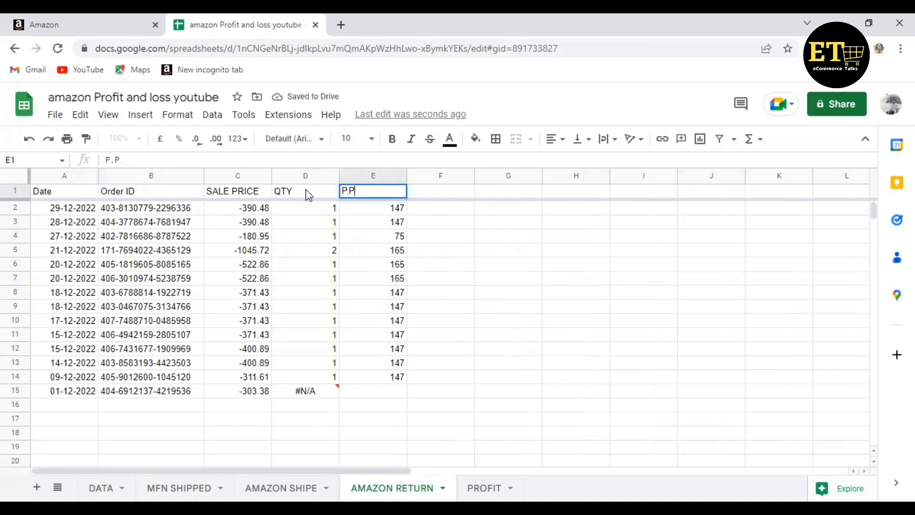
key("Tab")
type("F.")
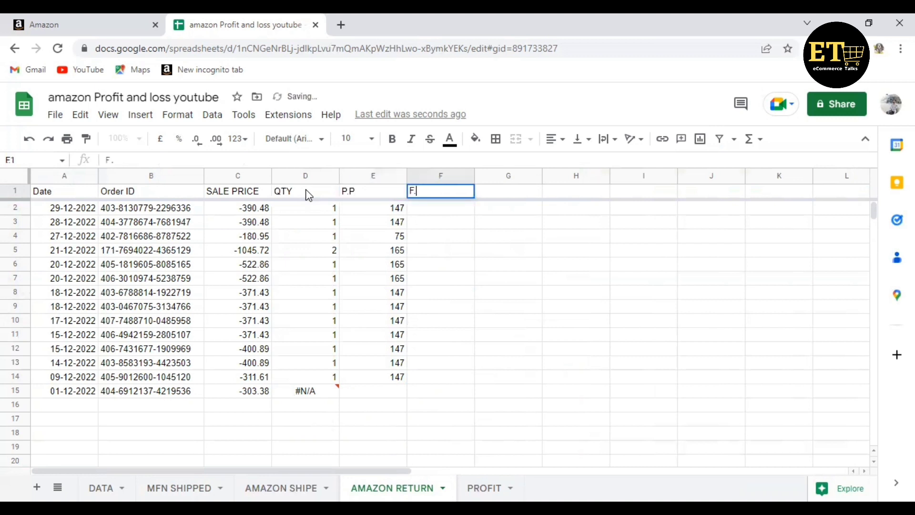
type("P.P")
left_click(395, 253)
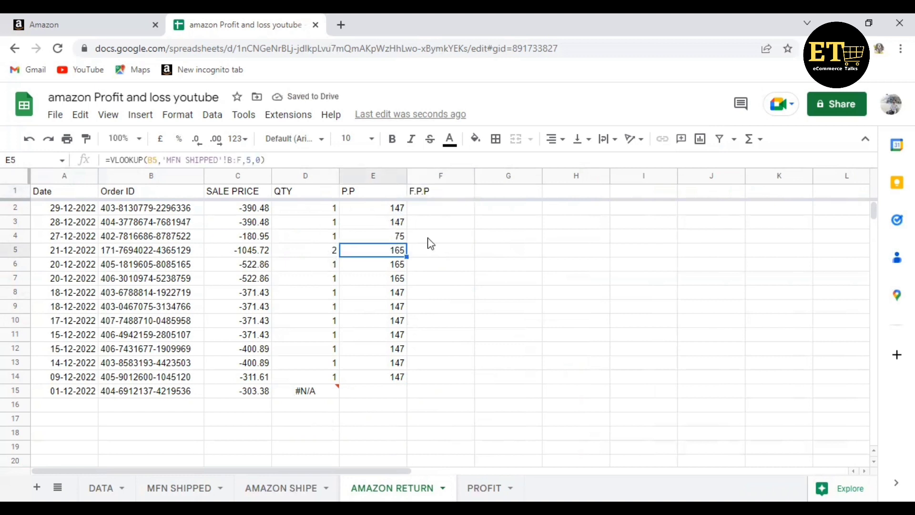
Step: Enter =E2*D2 in F2, accept the suggested auto-fill for the rows below, and clear cell F15
left_click(427, 210)
type("=")
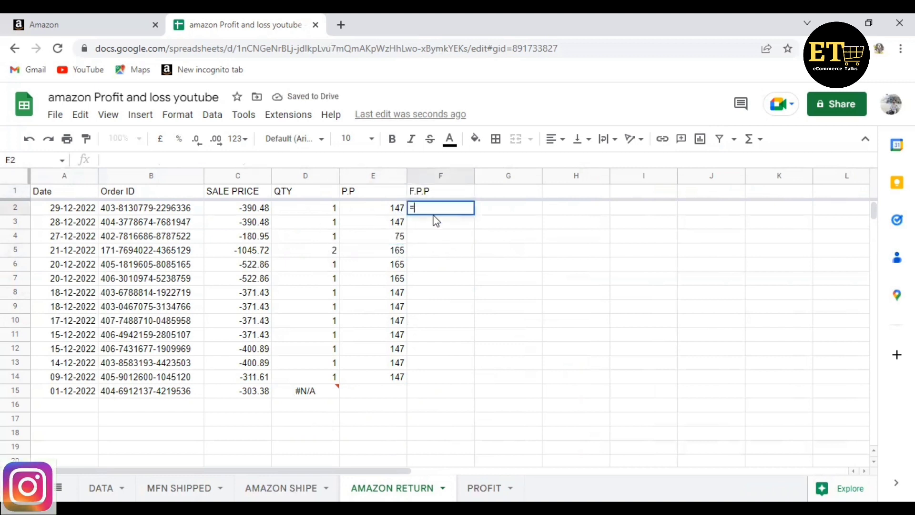
left_click(353, 209)
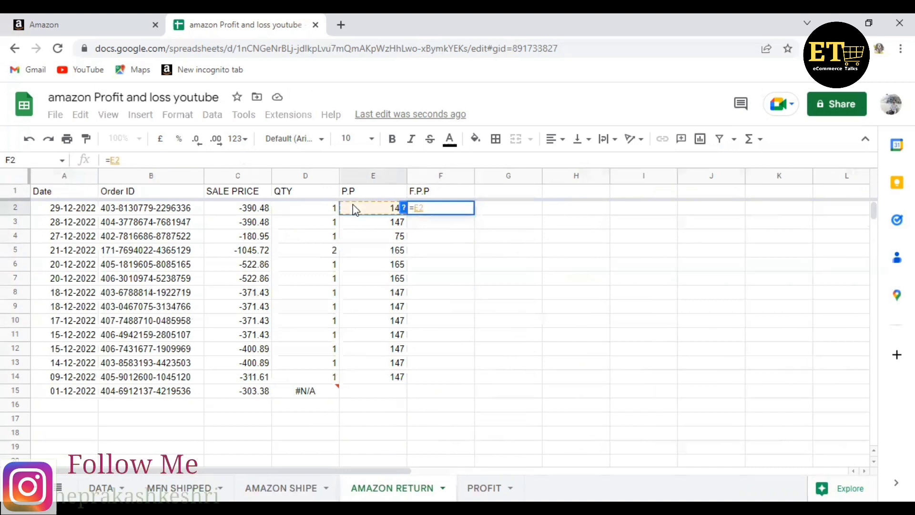
type("*")
left_click(332, 211)
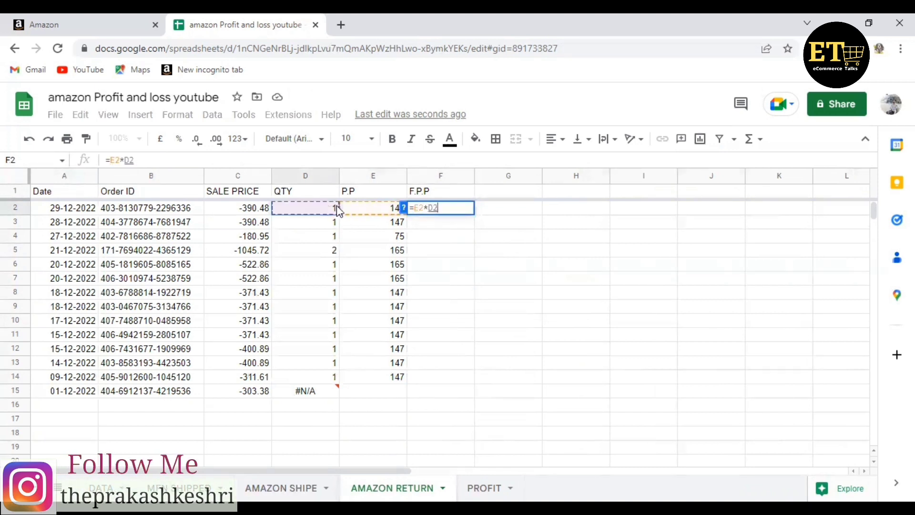
key("Return")
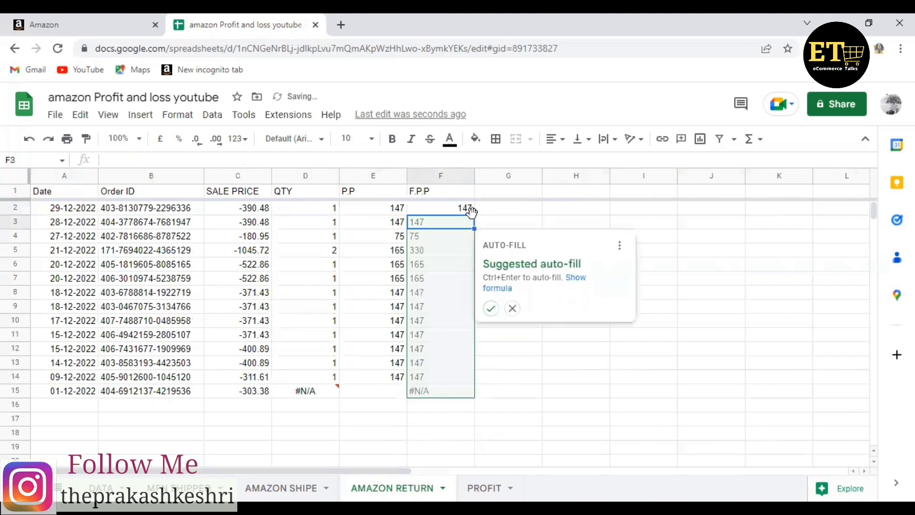
left_click(491, 312)
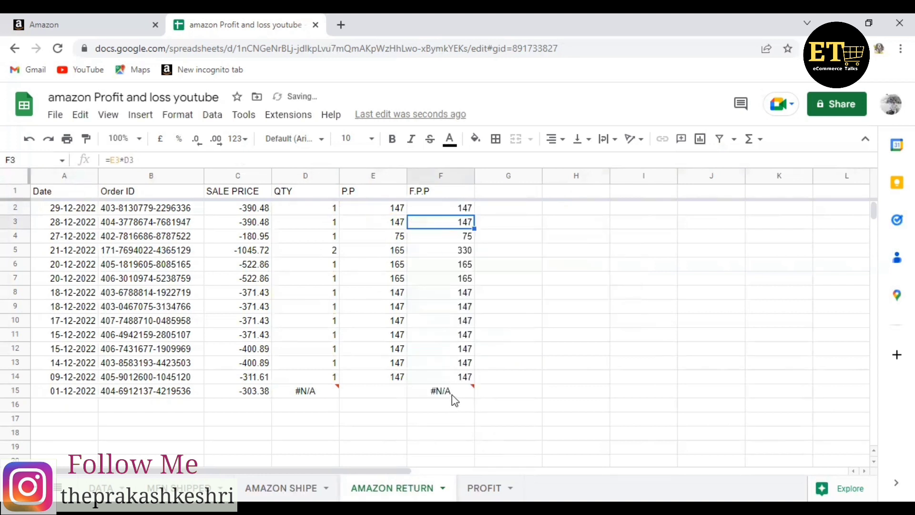
left_click(452, 394)
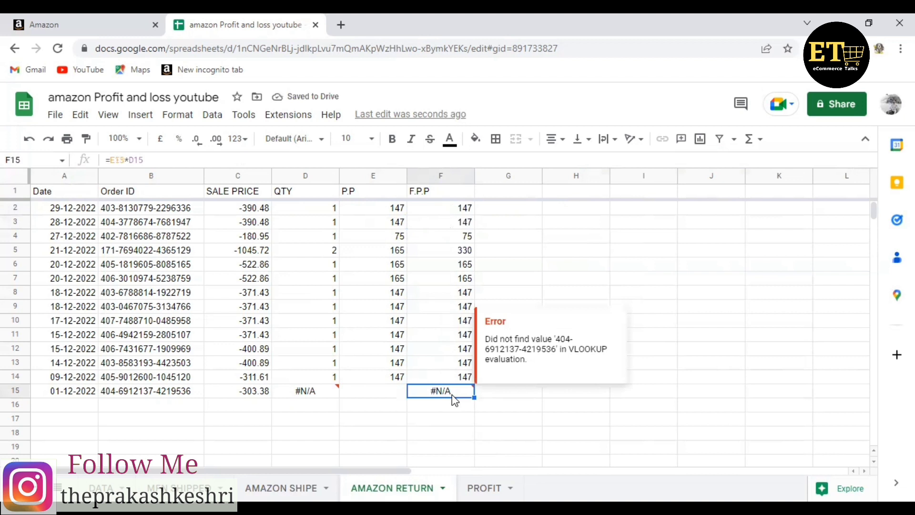
key("Delete")
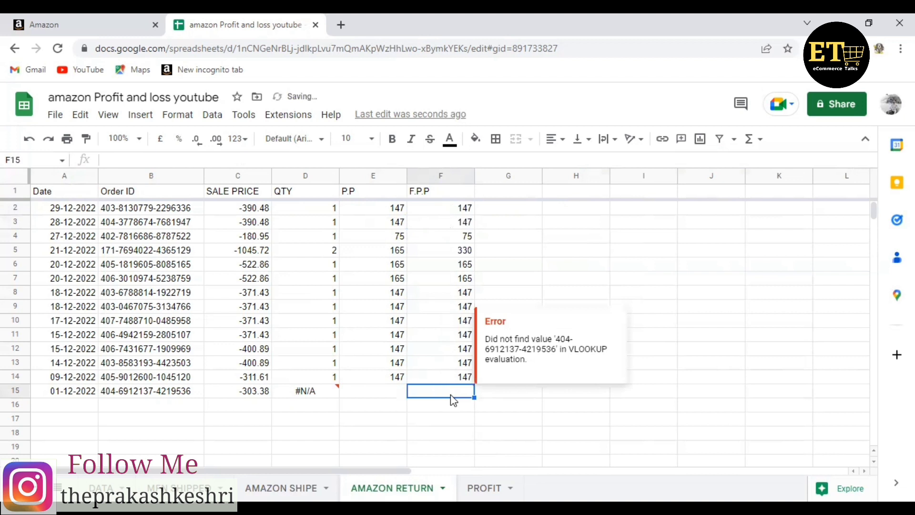
Step: Examine the F.P.P formula of the two-piece return in F5, and the quantity and purchase price of its DUST PAN order on the MFN SHIPPED sheet
left_click(360, 255)
left_click(434, 255)
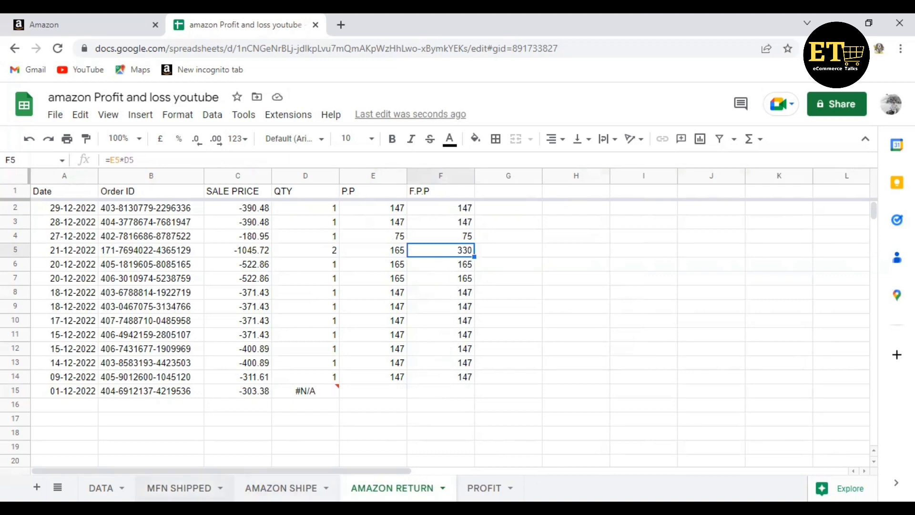
left_click(179, 488)
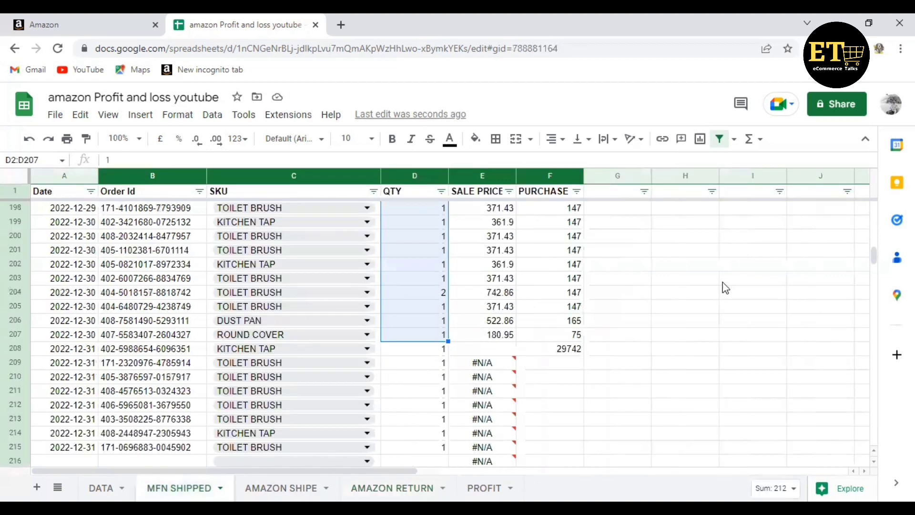
scroll(616, 278, "up", 20)
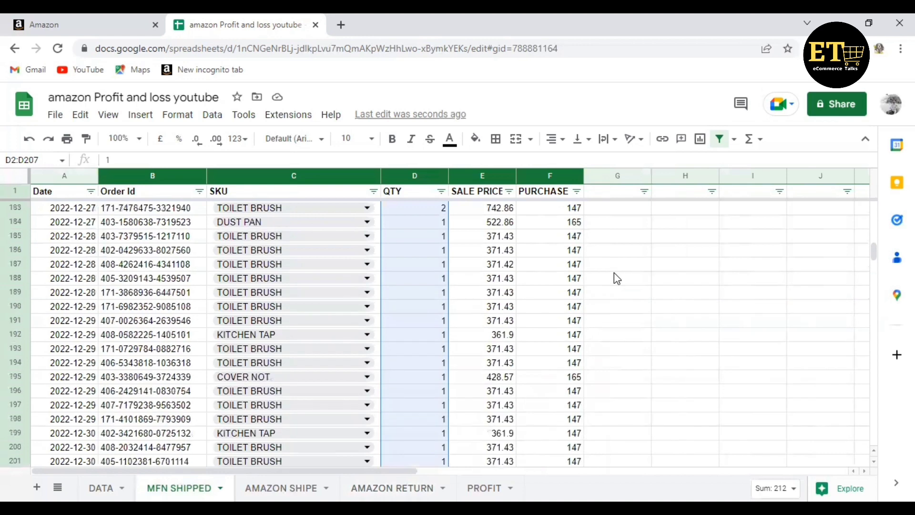
scroll(614, 278, "up", 20)
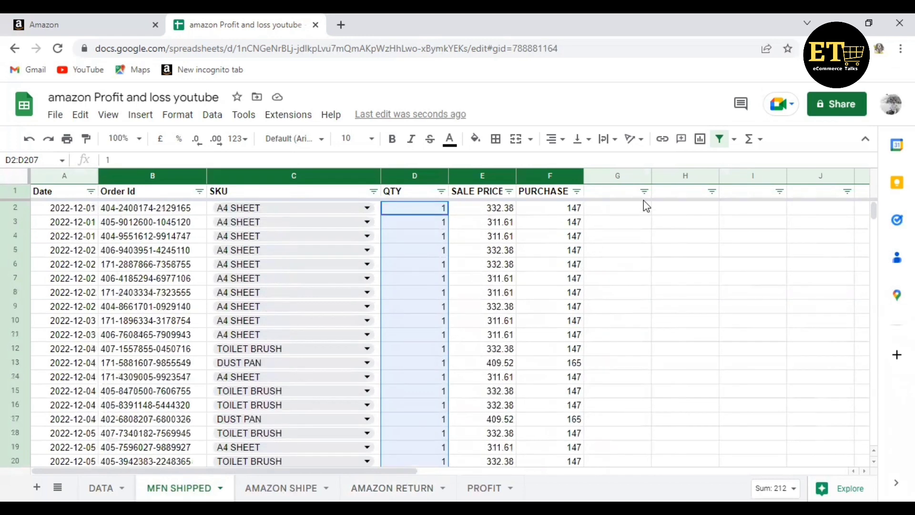
left_click(605, 195)
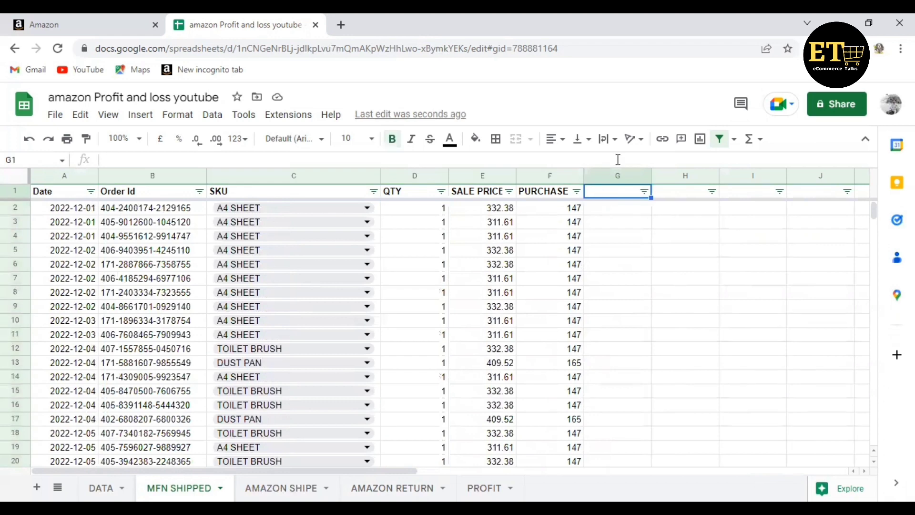
scroll(497, 350, "down", 4)
scroll(497, 351, "down", 18)
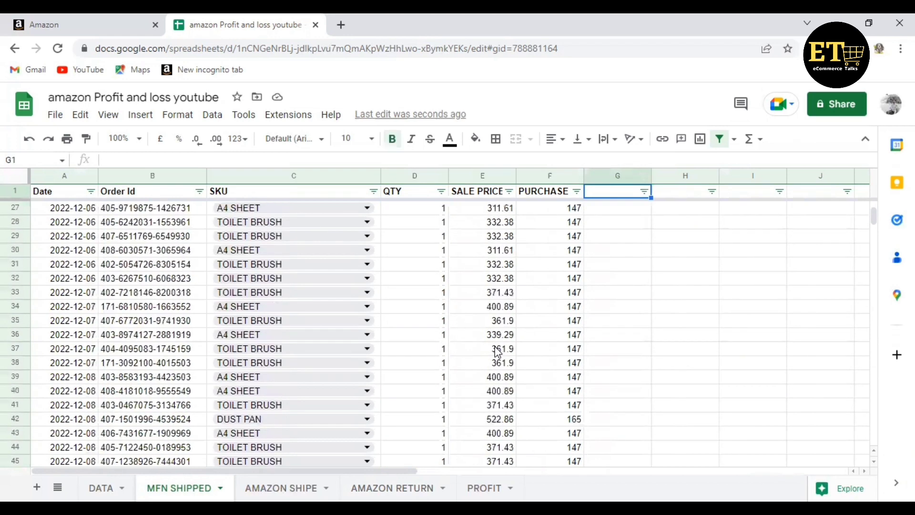
scroll(497, 351, "up", 1)
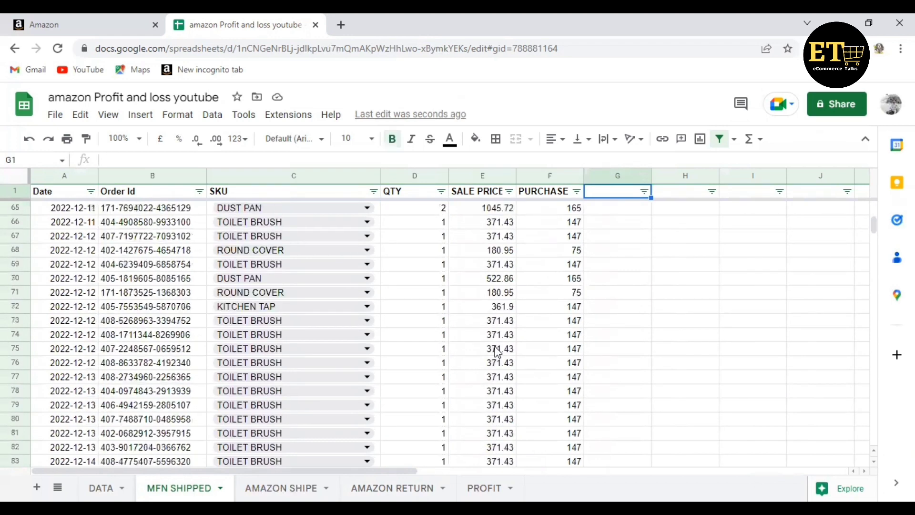
left_click(549, 210)
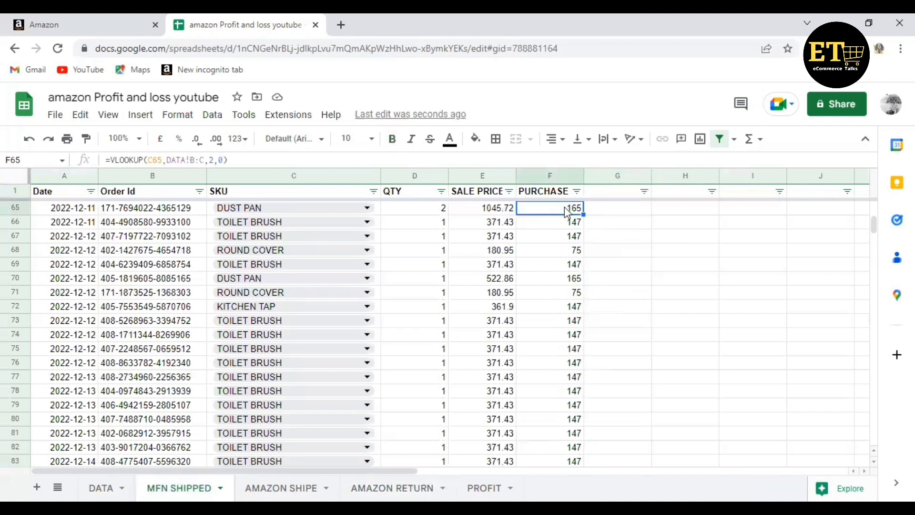
scroll(572, 249, "up", 2)
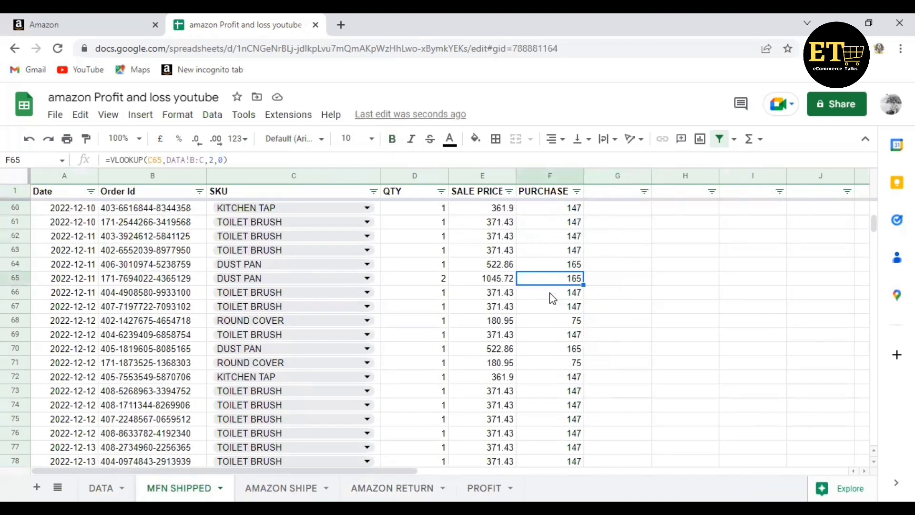
left_click(442, 280)
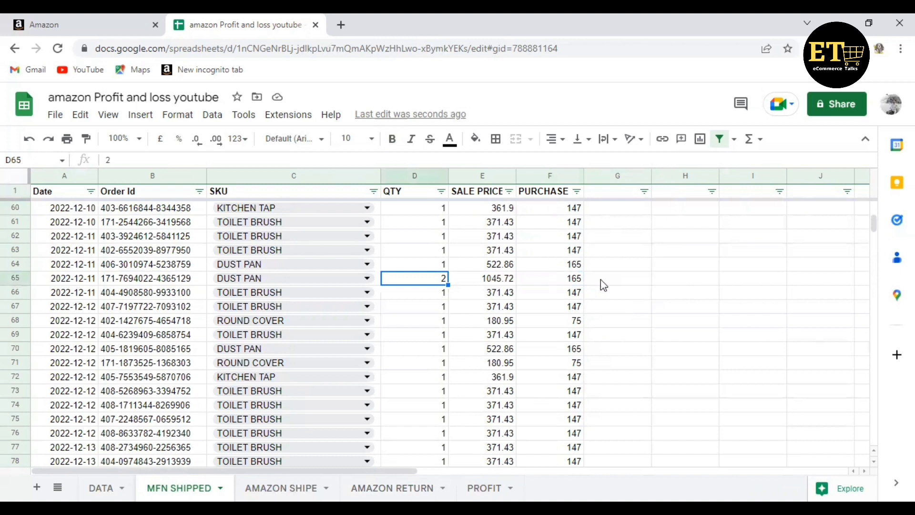
key("Right")
key("Right")
Step: Enter the header F.P.P in cell G1 of the MFN SHIPPED sheet
left_click(612, 194)
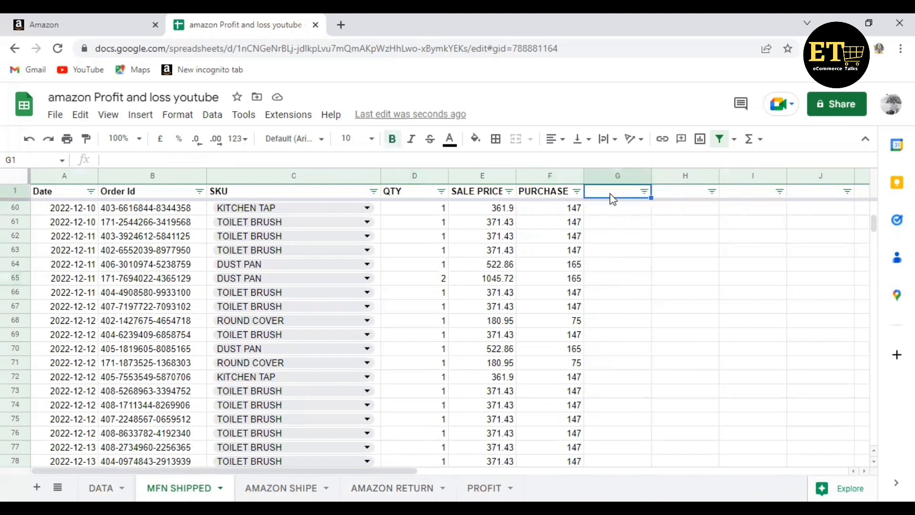
type("F.P.P")
key("Return")
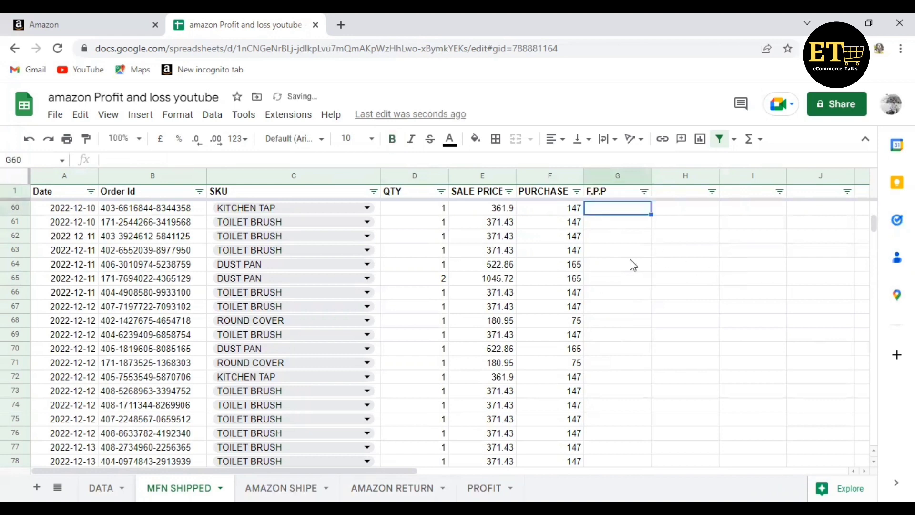
Step: Enter =F2*D2 in G2 and accept the suggested auto-fill for the rows below
scroll(629, 264, "up", 12)
scroll(624, 257, "up", 1)
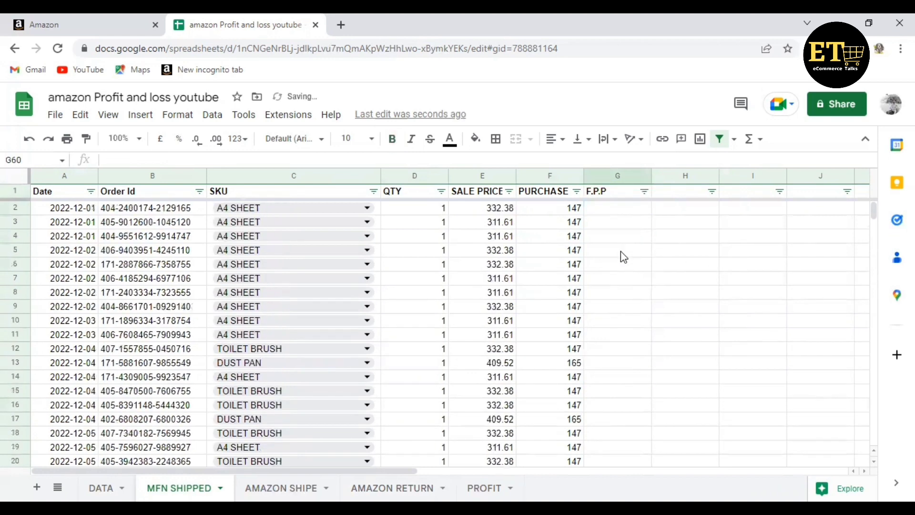
left_click(614, 210)
type("=")
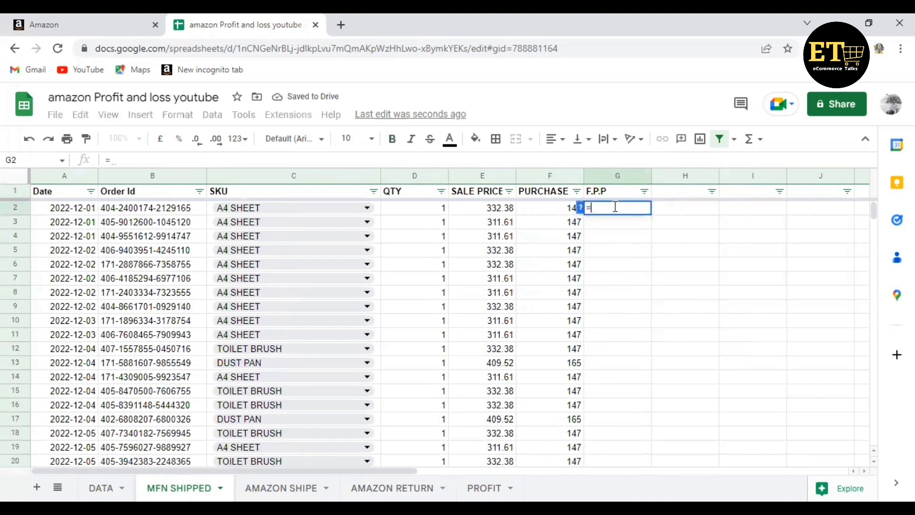
left_click(527, 213)
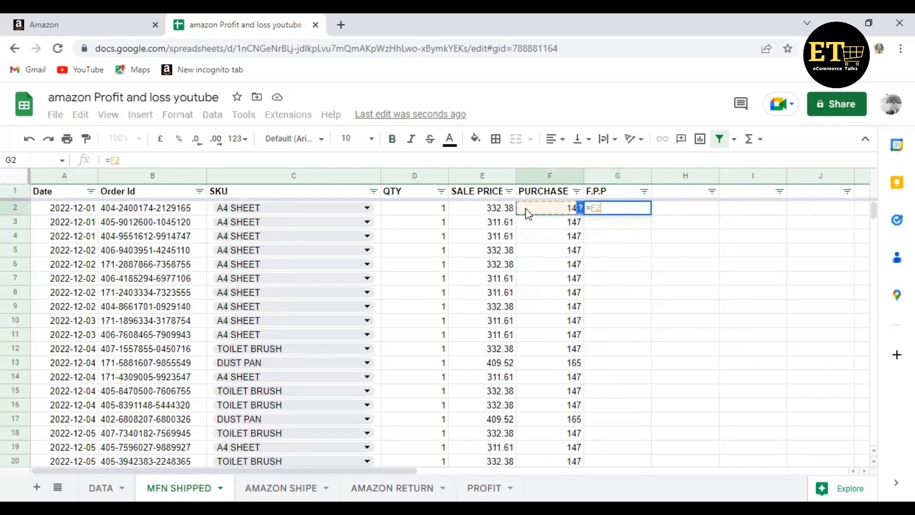
type("*")
left_click(431, 212)
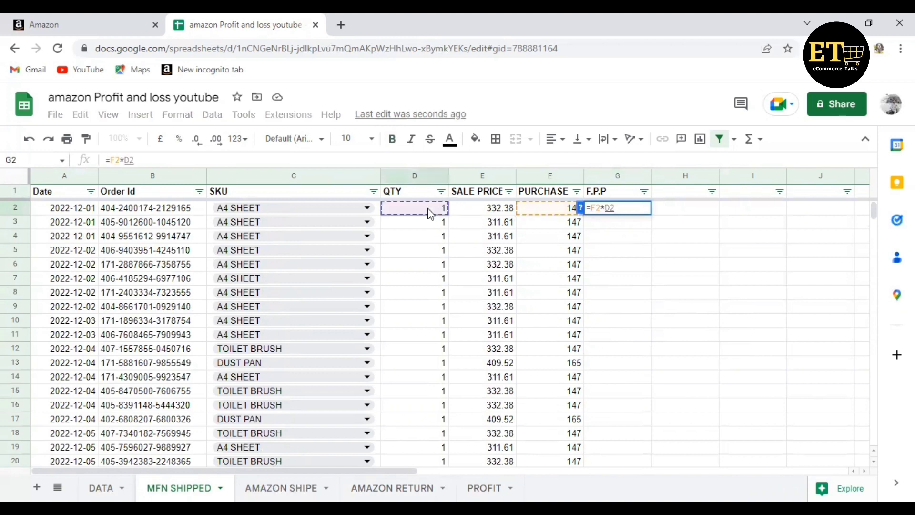
key("Return")
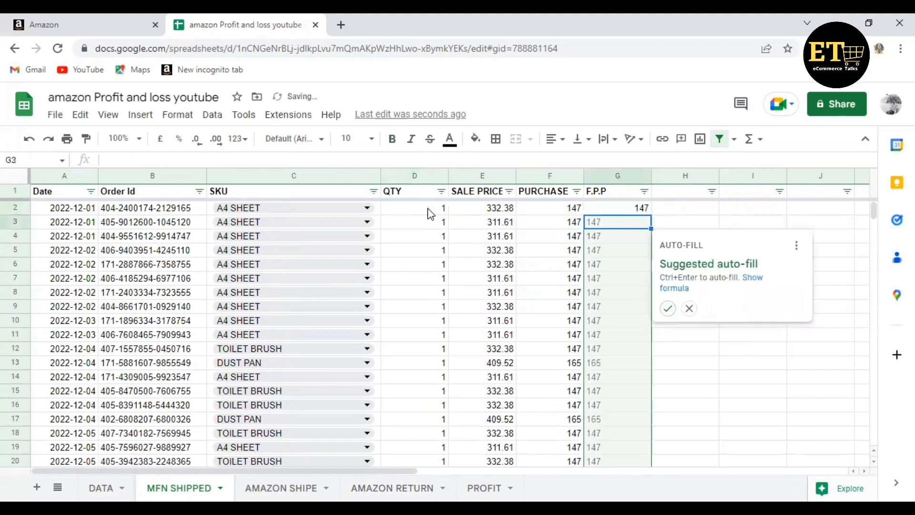
left_click(667, 309)
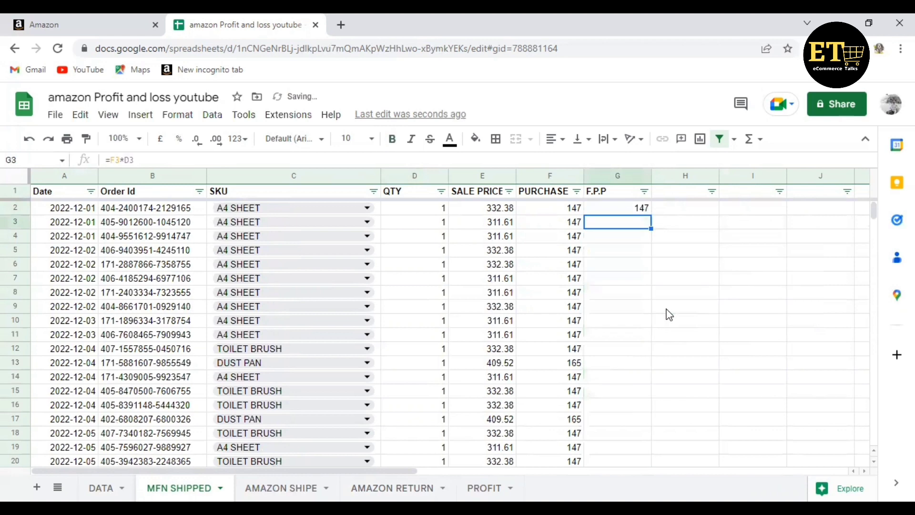
Step: Examine the filled F.P.P column down to its last row, including the two-piece order in row 204
left_click(641, 209)
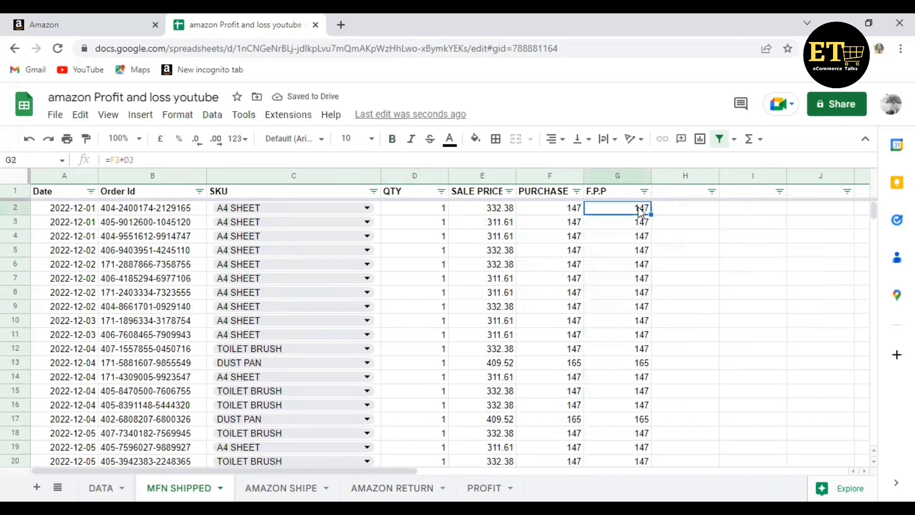
key("ctrl+shift+Down")
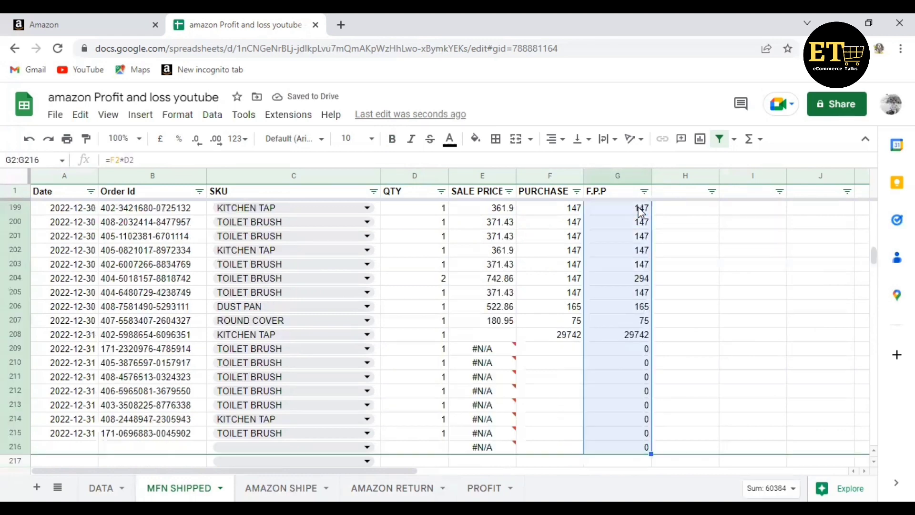
left_click(671, 336)
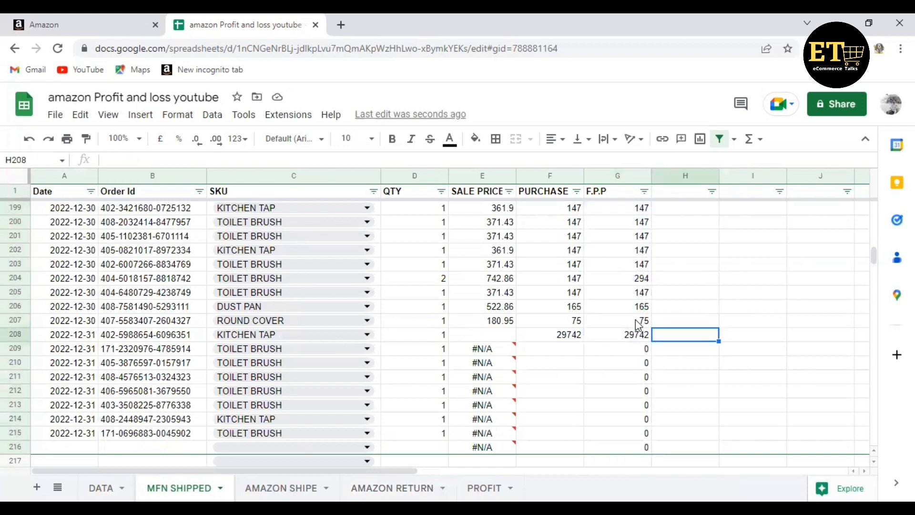
left_click(634, 282)
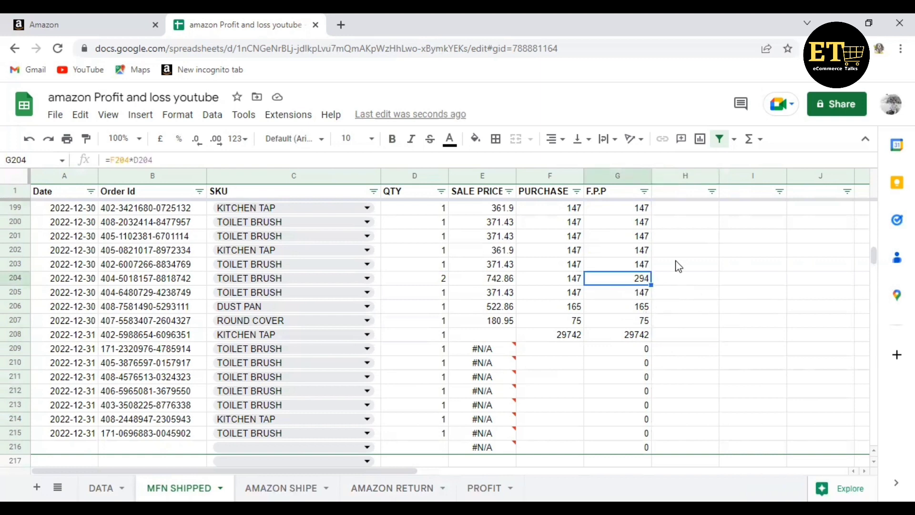
scroll(678, 265, "up", 1)
scroll(679, 266, "up", 20)
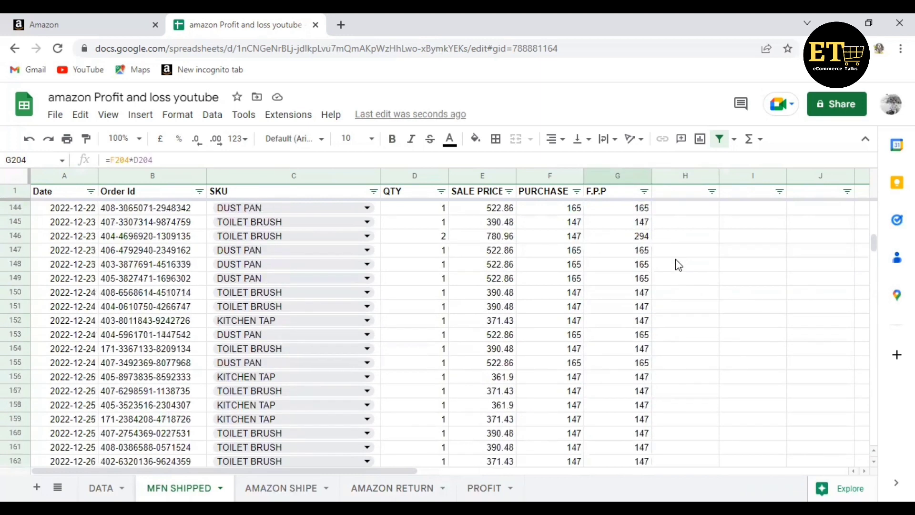
scroll(674, 255, "up", 20)
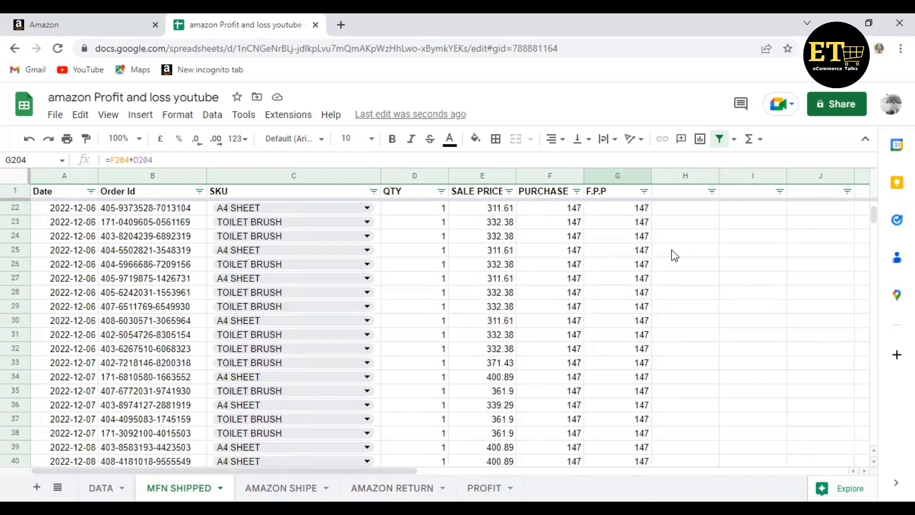
Step: Total the F.P.P values of G2:G207 with a SUM formula in G208
left_click(629, 210)
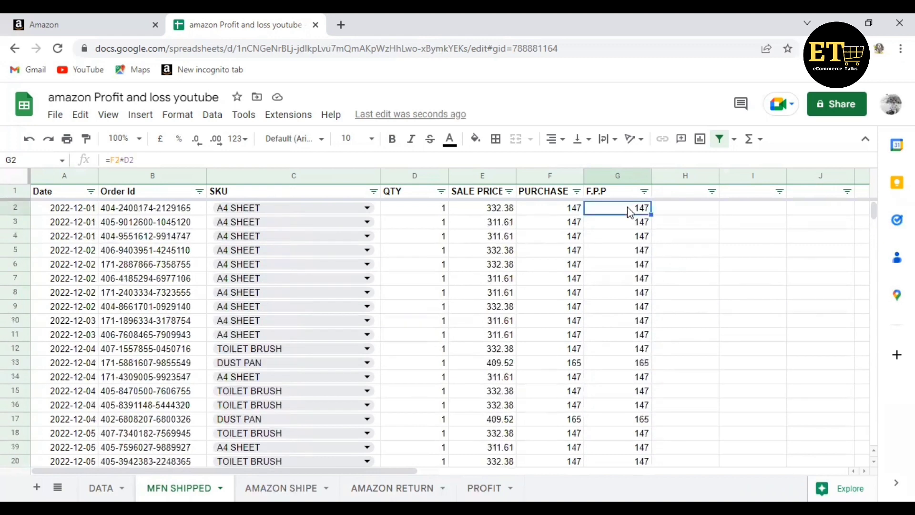
key("shift+Down")
key("shift+Down")
key("shift+Down")
key("shift+Down")
key("shift+Down")
key("shift+Down")
key("shift+Down")
key("shift+Down")
key("shift+Down")
key("shift+Down")
key("shift+Down")
key("shift+Down")
key("shift+Down")
key("shift+Down")
key("shift+Down")
key("shift+Down")
key("shift+Down")
key("shift+Down")
key("shift+Down")
key("shift+Down")
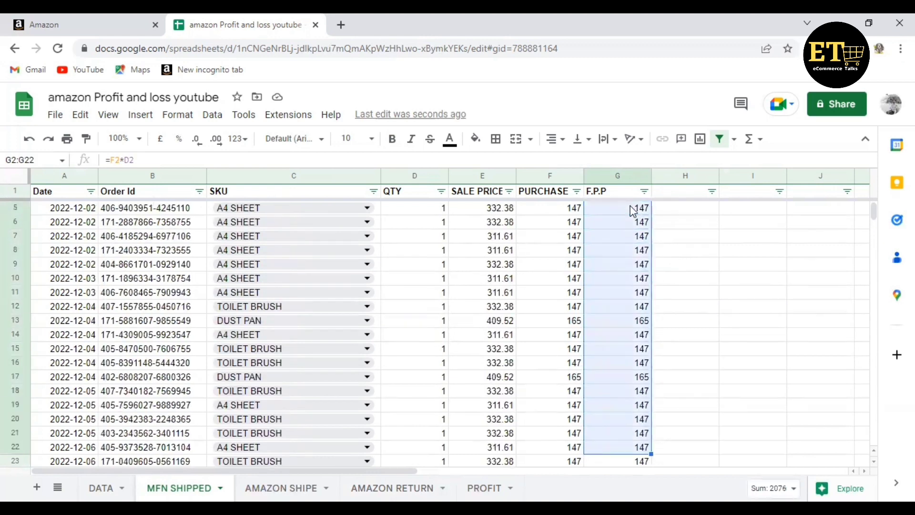
key("shift+Down")
key("shift+Down")
key("shift+Down")
key("shift+Down")
key("shift+Down")
key("shift+Down")
key("shift+Down")
key("shift+Down")
key("shift+Down")
key("shift+Down")
key("shift+Down")
key("shift+Down")
key("shift+Down")
key("shift+Down")
key("shift+Down")
key("shift+Down")
key("shift+Down")
key("shift+Down")
key("shift+Down")
key("shift+Down")
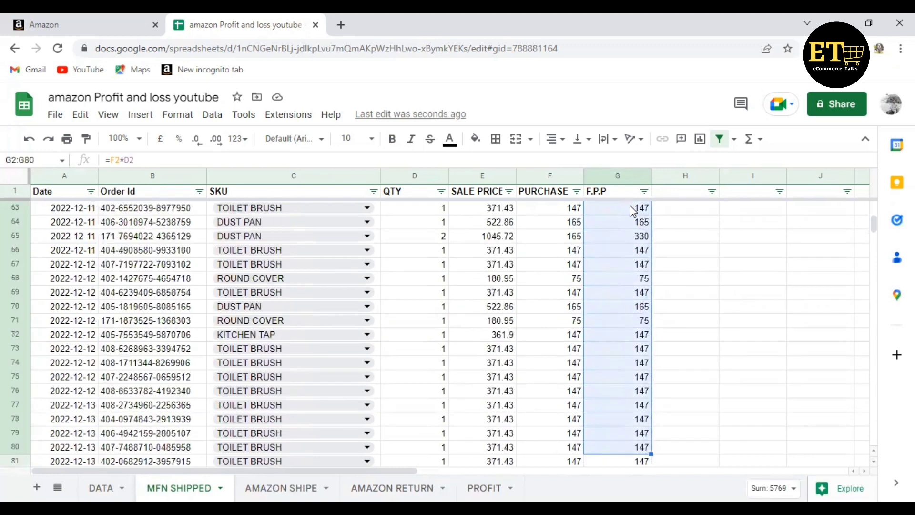
key("shift+Down")
key("shift+Down")
key("shift+Down")
key("shift+Down")
key("shift+Down")
key("shift+Down")
key("shift+Down")
key("shift+Down")
key("shift+Down")
key("shift+Down")
key("shift+Down")
key("shift+Down")
key("shift+Down")
key("shift+Down")
key("shift+Down")
key("shift+Down")
key("shift+Down")
key("shift+Down")
key("shift+Down")
key("shift+Down")
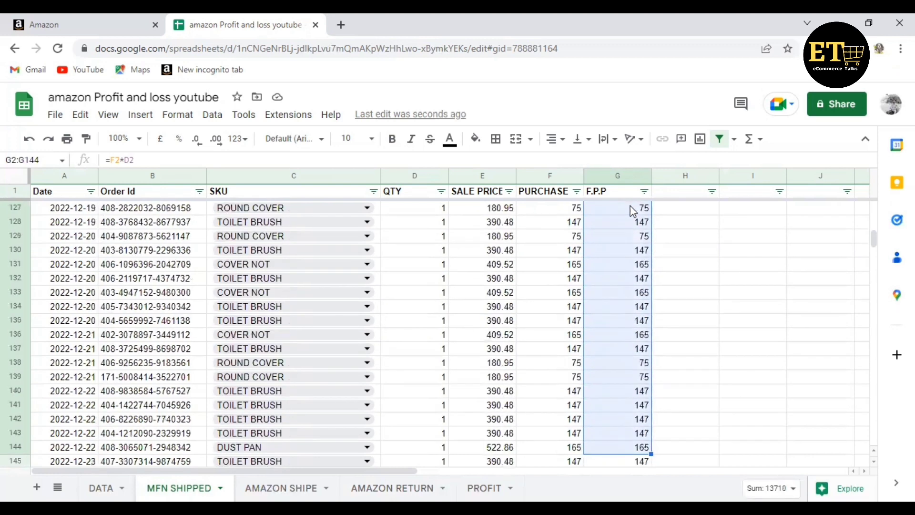
key("shift+Down")
key("shift+Down")
key("shift+Down")
key("shift+Down")
key("shift+Down")
key("shift+Down")
key("shift+Down")
key("shift+Down")
key("shift+Down")
key("shift+Down")
key("shift+Down")
key("shift+Down")
key("shift+Down")
key("shift+Down")
key("shift+Down")
key("shift+Down")
key("shift+Down")
key("shift+Down")
key("shift+Down")
key("shift+Down")
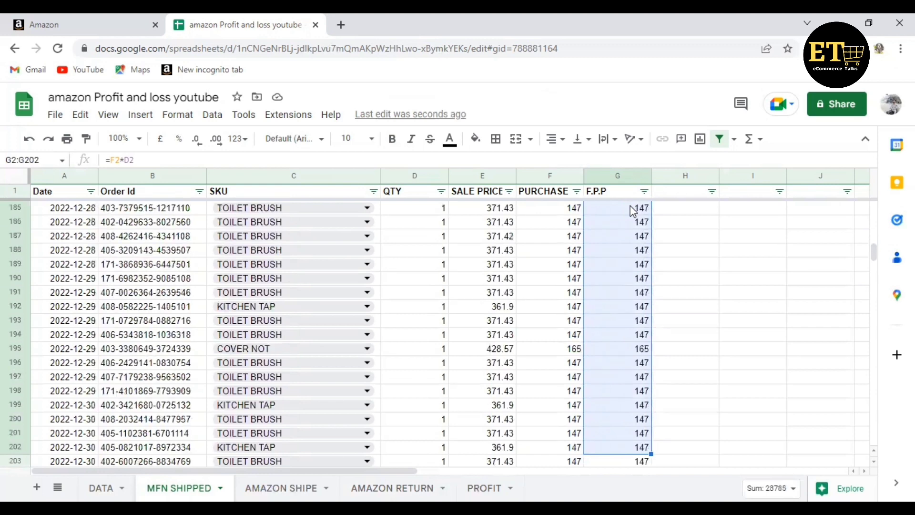
key("shift+Down")
key("shift+Down")
key("shift+Down")
key("shift+Down")
key("shift+Down")
key("shift+Down")
key("shift+Down")
key("shift+Down")
key("shift+Down")
key("shift+Down")
key("shift+Down")
key("shift+Down")
key("shift+Down")
key("shift+Down")
key("shift+Down")
key("shift+Down")
key("shift+Down")
key("shift+Down")
key("shift+Up")
key("shift+Up")
key("shift+Up")
key("shift+Up")
key("shift+Up")
key("shift+Up")
key("shift+Up")
key("shift+Up")
key("shift+Up")
key("shift+Up")
key("shift+Up")
key("shift+Up")
key("shift+Up")
key("shift+Up")
key("shift+Up")
key("shift+Up")
key("shift+Up")
key("shift+Up")
key("shift+Up")
key("shift+Up")
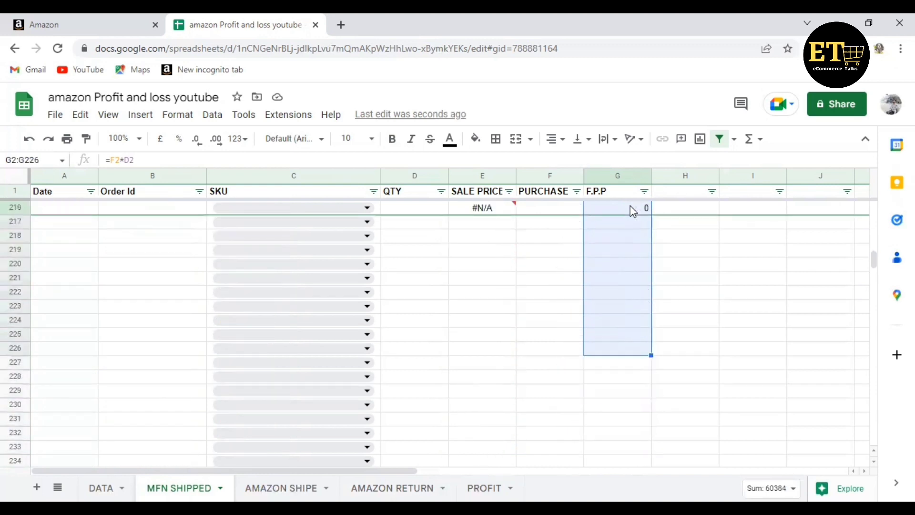
scroll(633, 210, "up", 2)
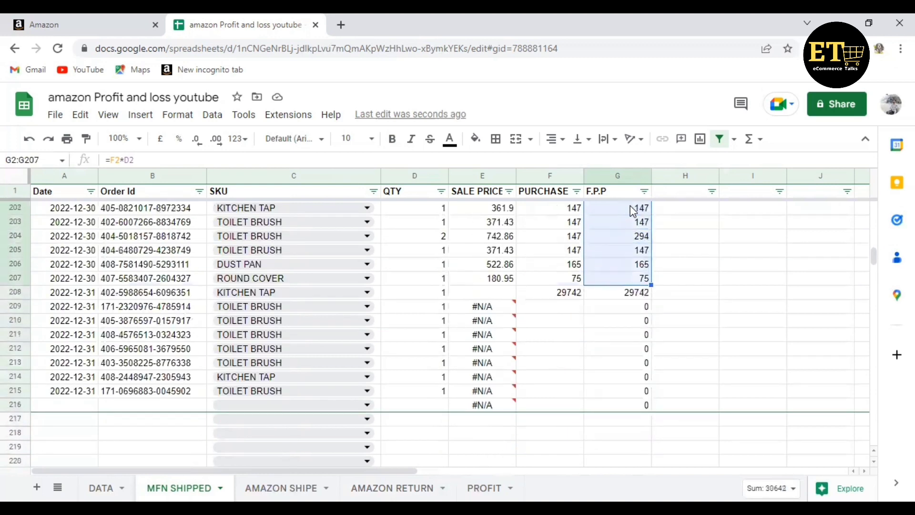
key("shift+Up")
left_click(750, 138)
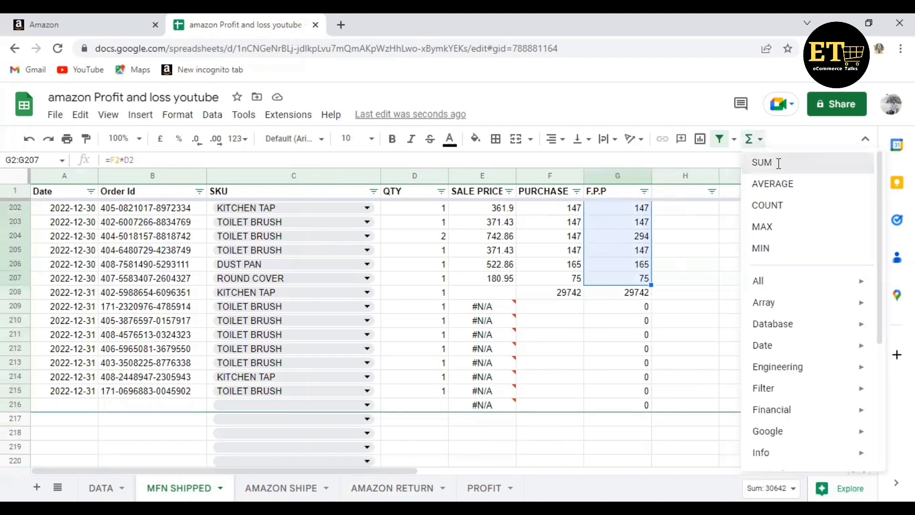
left_click(762, 163)
key("Return")
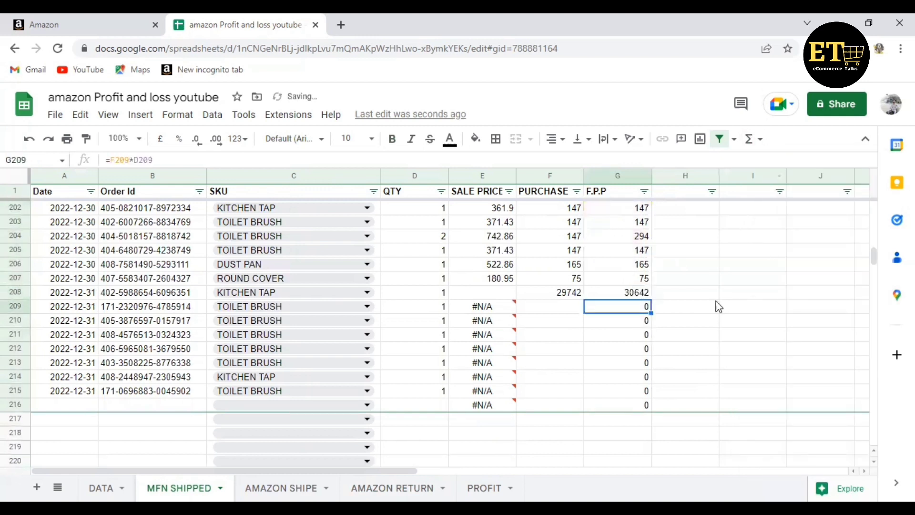
Step: Copy the F.P.P total in G208 of MFN SHIPPED into the PURCHASE amount in C5 of the PROFIT sheet
left_click(639, 294)
key("ctrl+c")
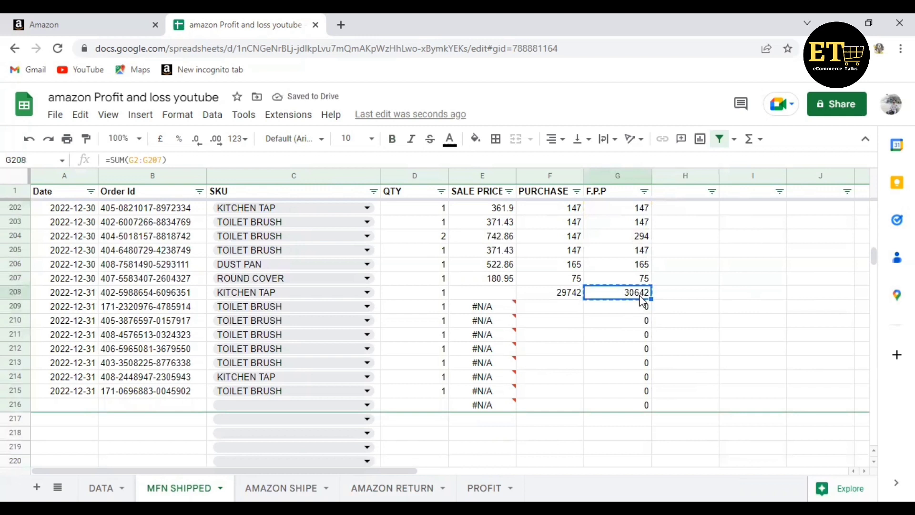
left_click(486, 487)
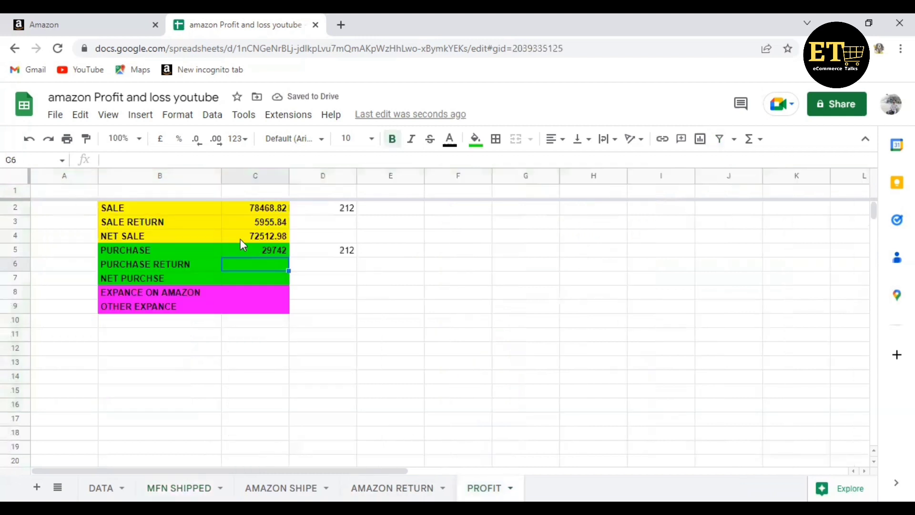
left_click(244, 250)
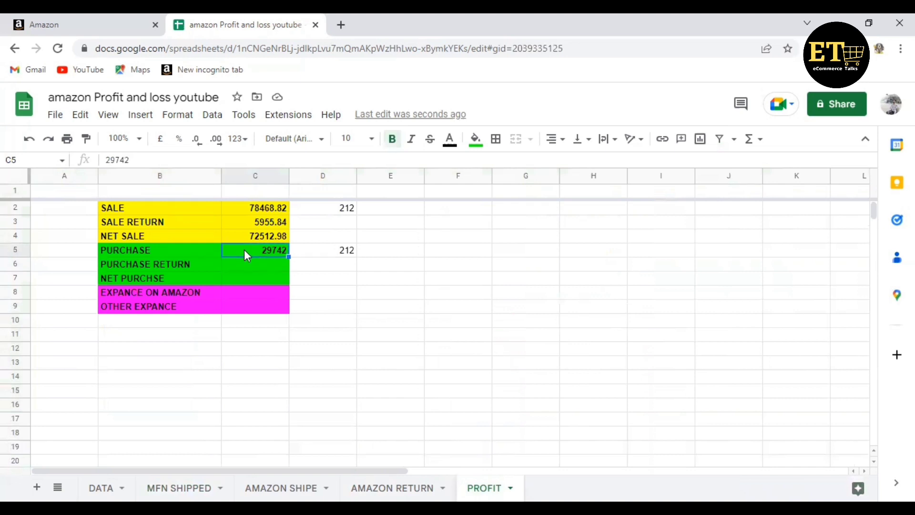
key("ctrl+v")
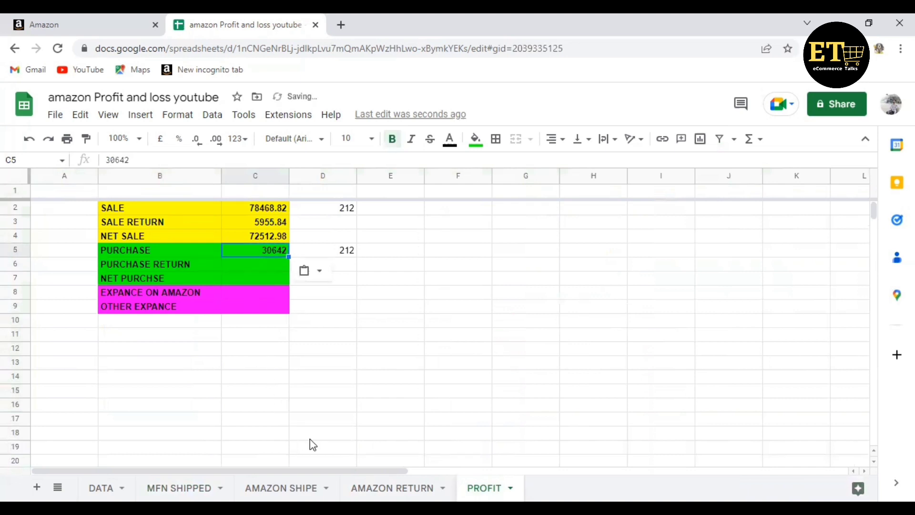
Step: Examine the QTY values in D2:D15 of the AMAZON RETURN sheet and their selected sum, including the last row
left_click(392, 488)
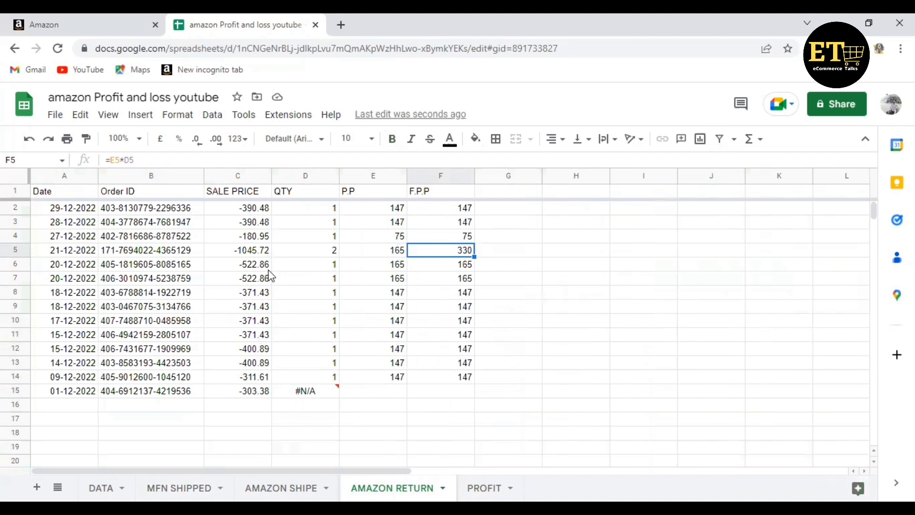
left_click(325, 210)
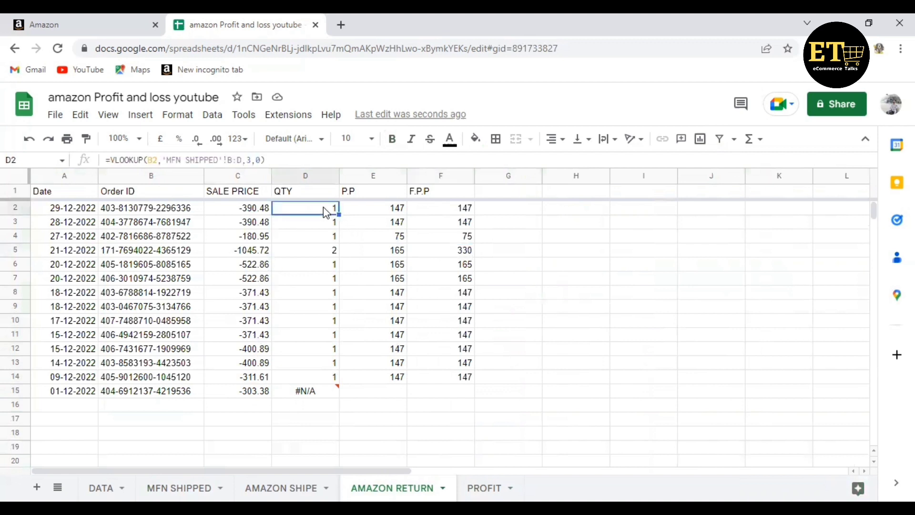
key("ctrl+shift+Down")
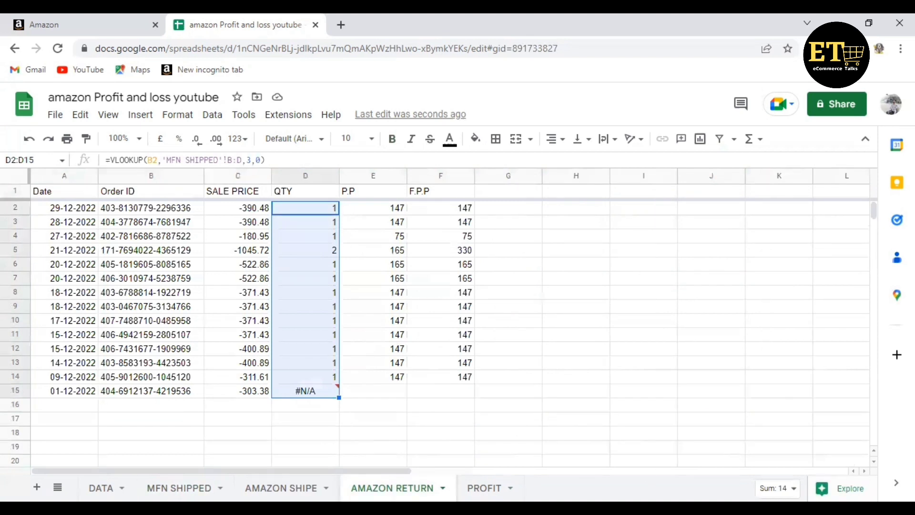
left_click(309, 210)
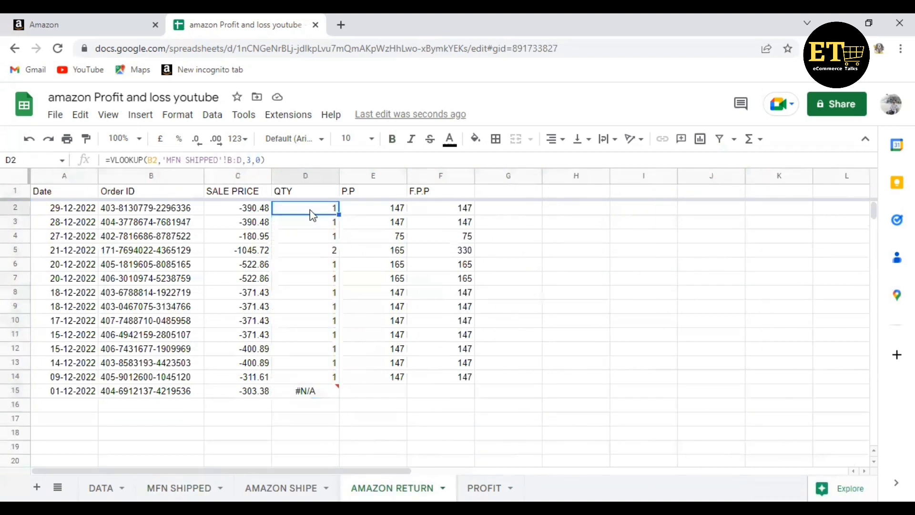
key("shift+Down")
key("shift+Down")
key("shift+Down")
key("shift+Down")
key("shift+Down")
key("shift+Down")
key("shift+Down")
key("shift+Down")
key("shift+Down")
key("shift+Down")
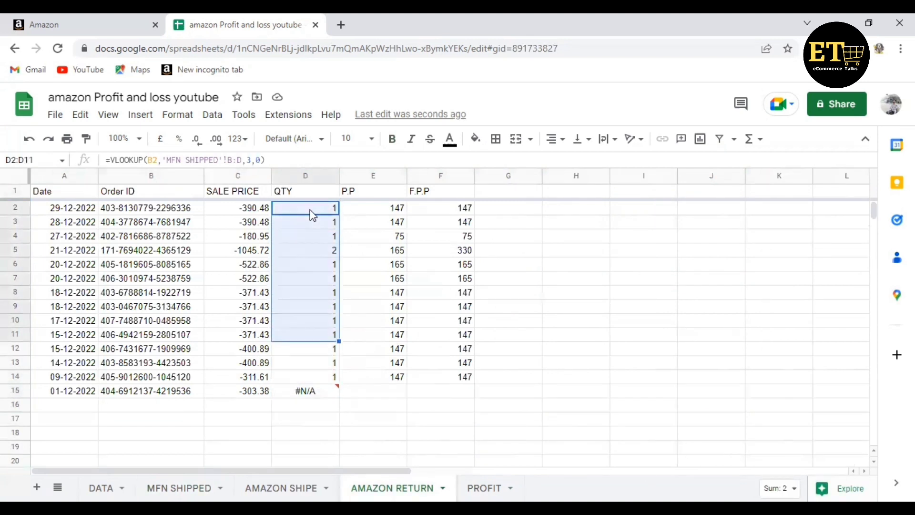
key("shift+Down")
key("shift+Down")
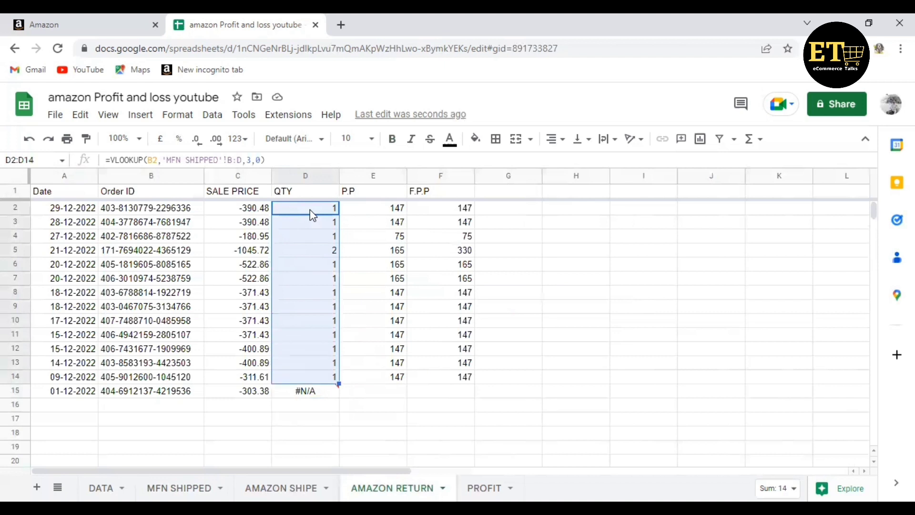
key("shift+Down")
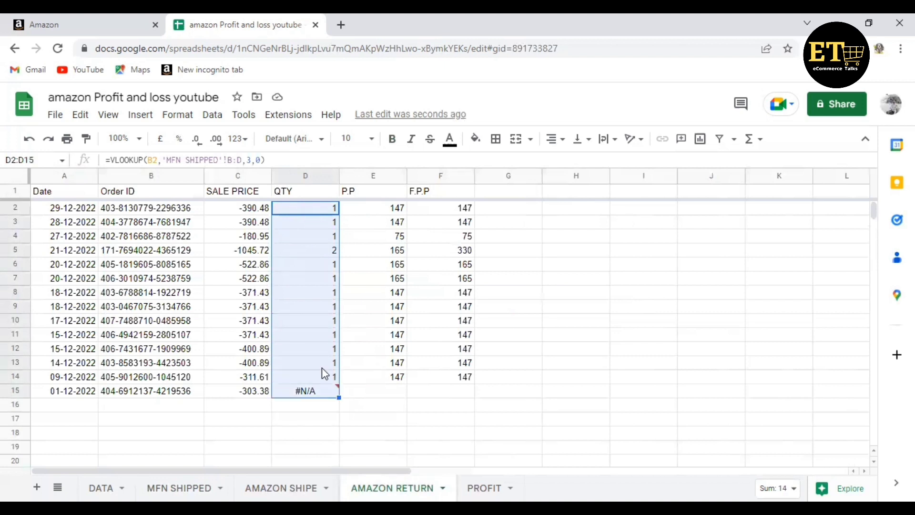
Step: Fill in row 15 of AMAZON RETURN with QTY 1, P.P 100 and F.P.P 100
left_click(310, 396)
type("1")
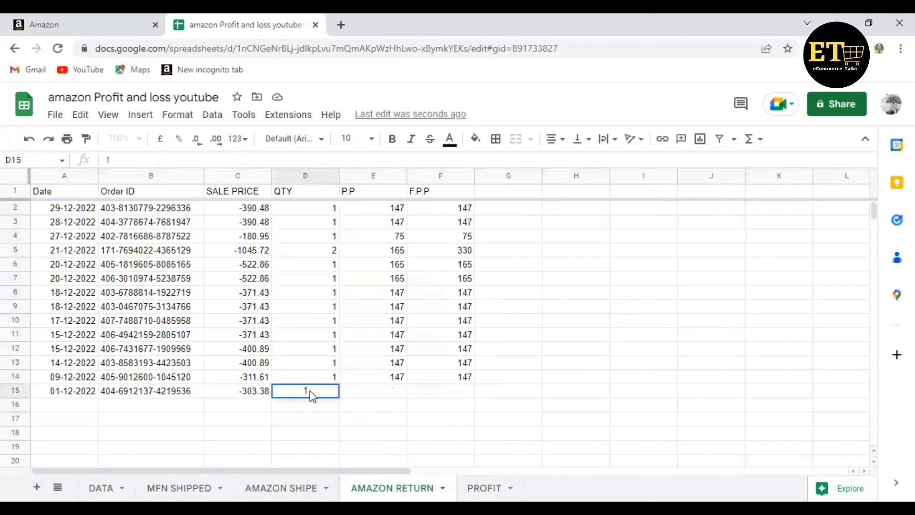
key("Tab")
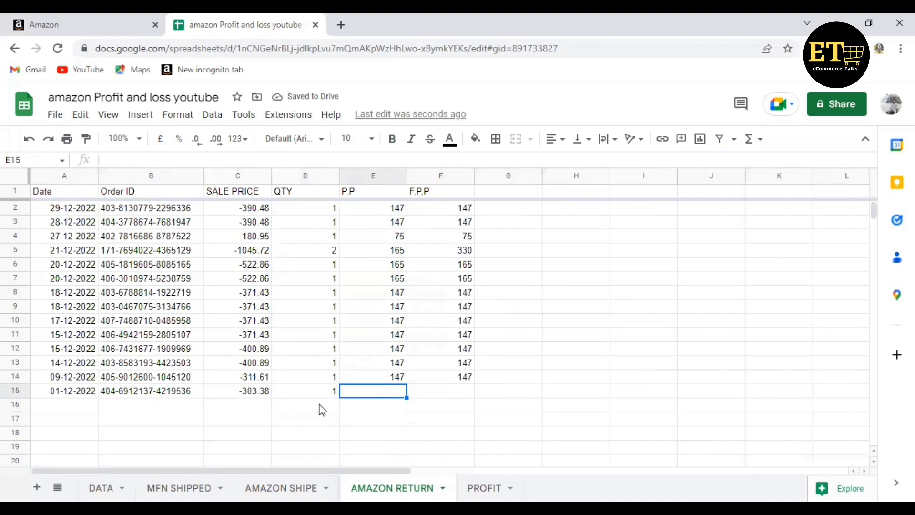
type("100")
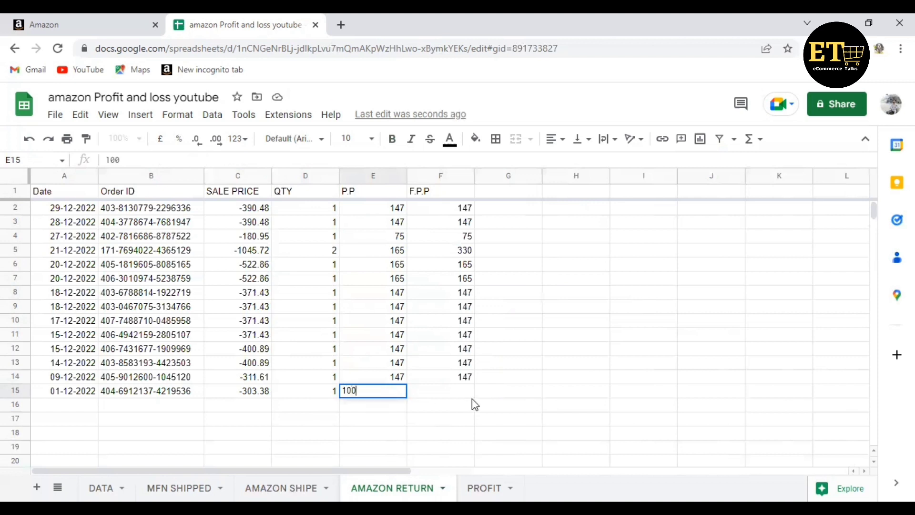
key("Tab")
type("100")
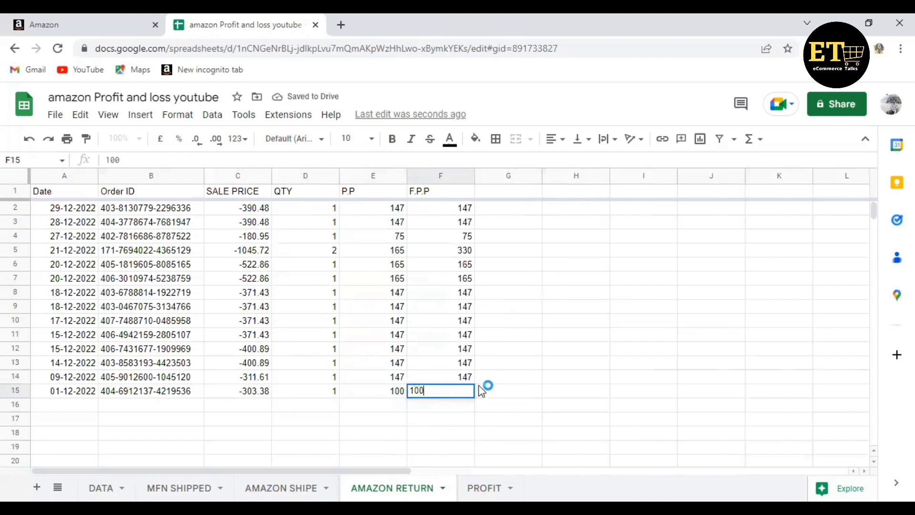
key("Tab")
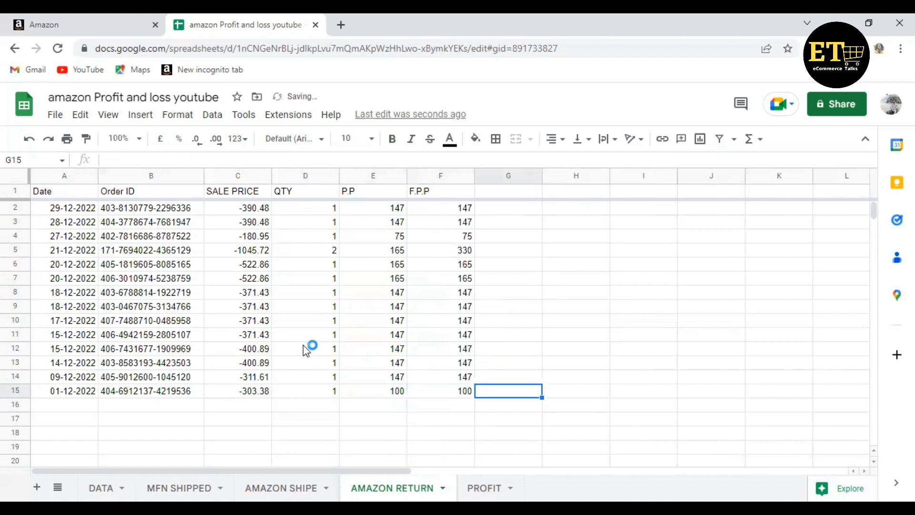
Step: Total the SALE PRICE values of C2:C15 with a SUM formula in C16 and compare it with SALE RETURN on the PROFIT sheet
left_click(253, 210)
key("ctrl+shift+Down")
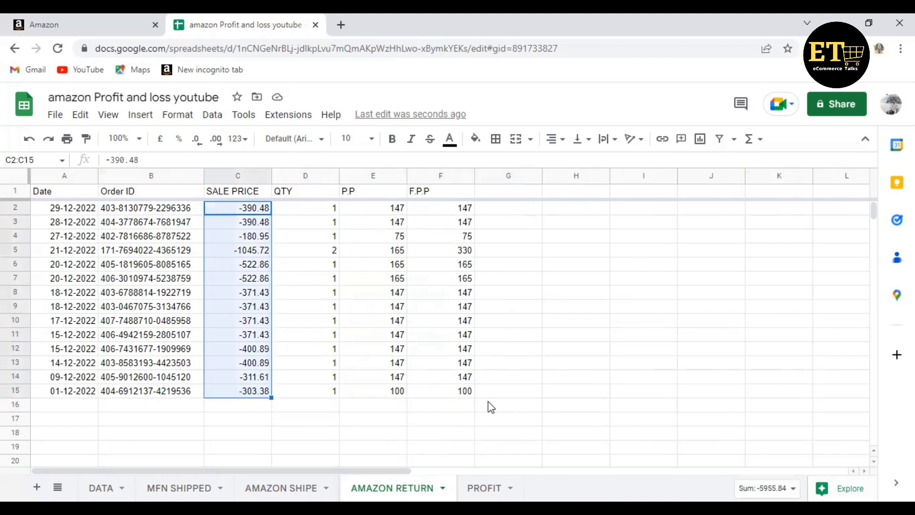
left_click(754, 138)
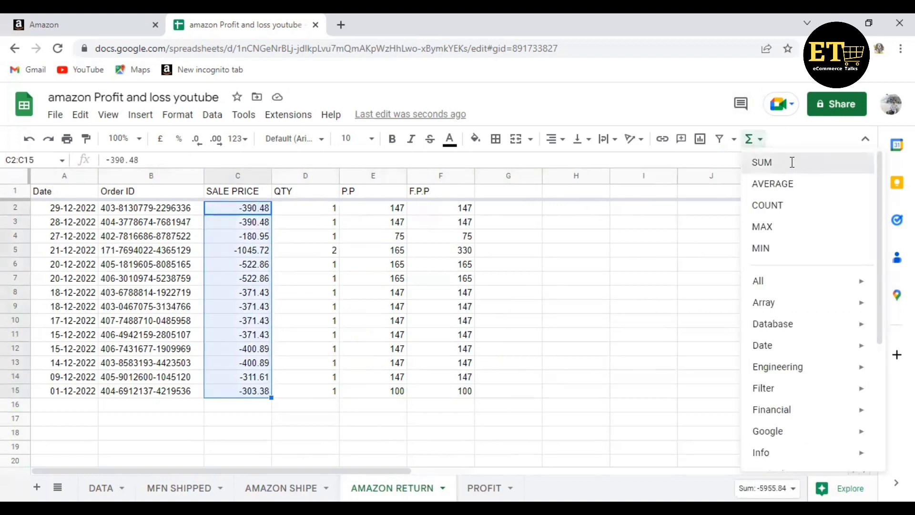
left_click(792, 162)
key("Return")
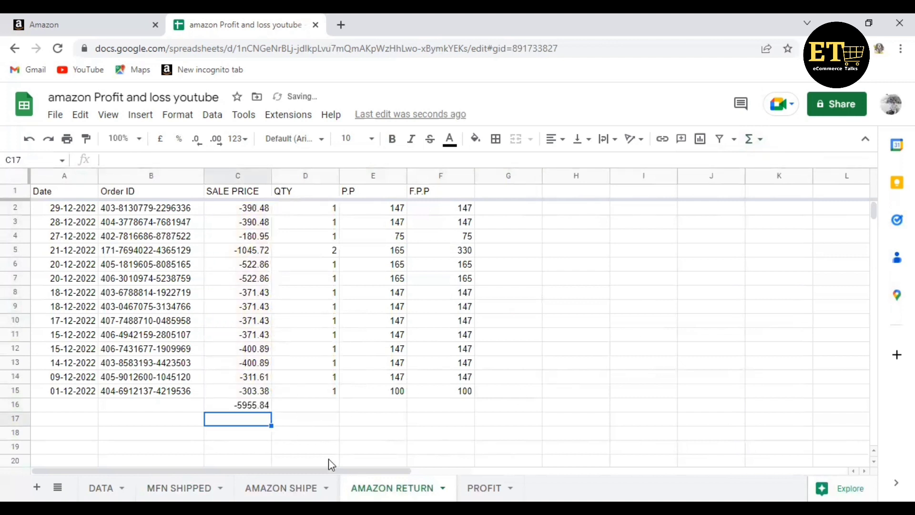
left_click(484, 487)
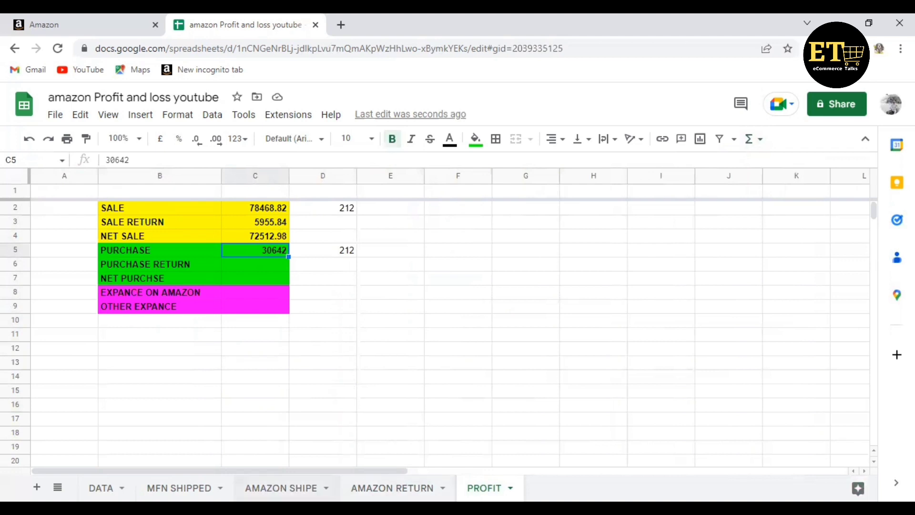
Step: Check the sum of QTY values D2:D15 on AMAZON RETURN and enter 15 in D16
left_click(392, 487)
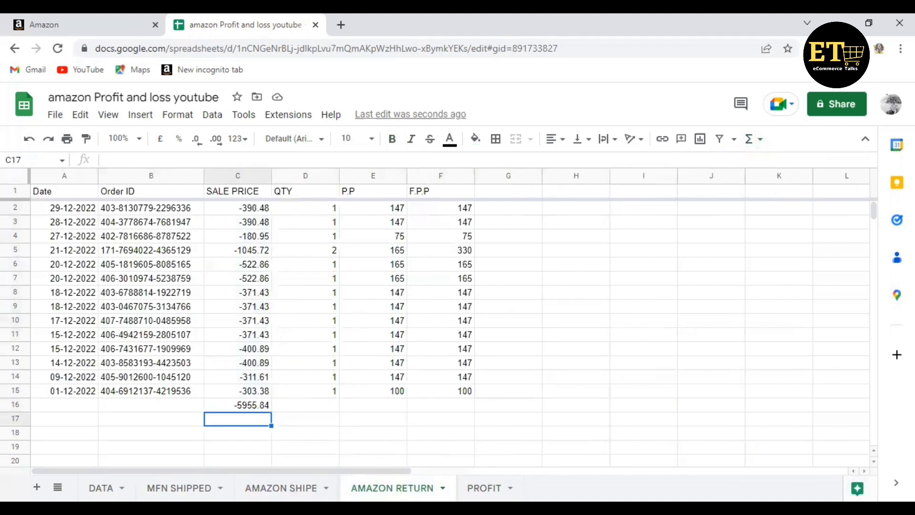
left_click(316, 213)
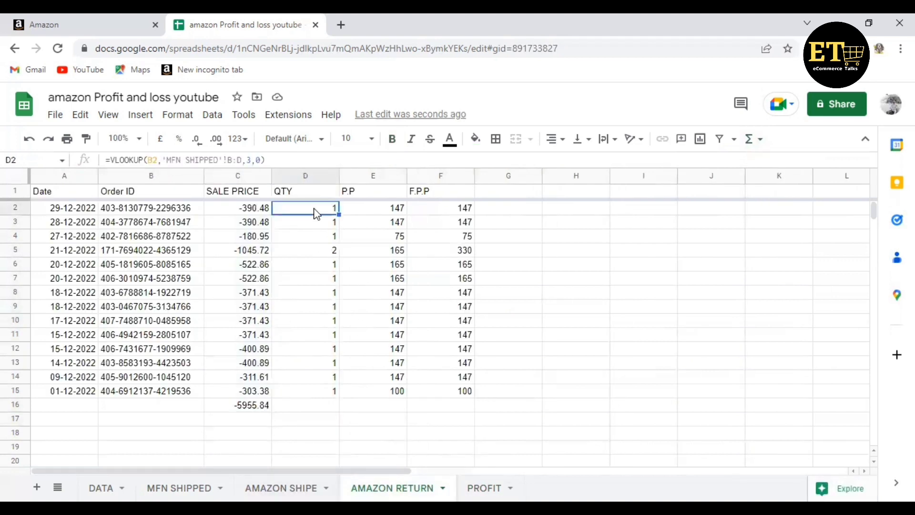
key("ctrl+shift+Down")
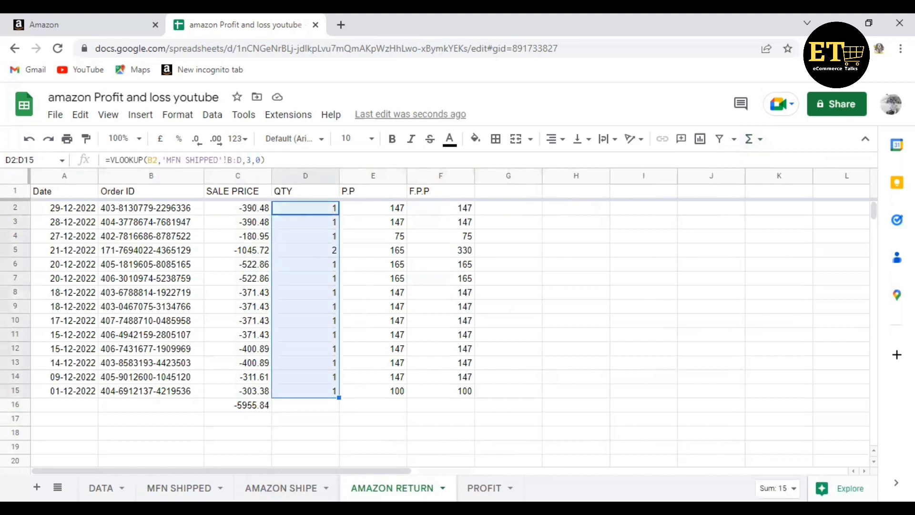
left_click(320, 408)
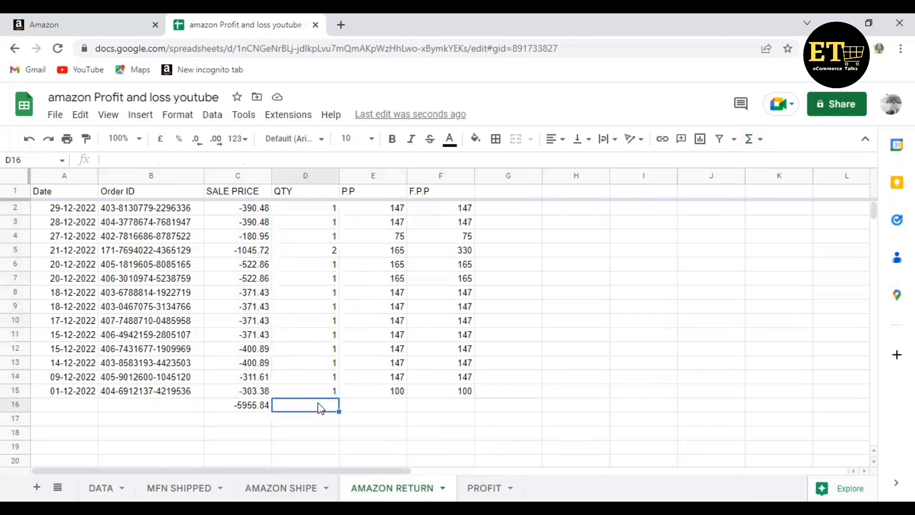
type("15")
Step: Enter 15 in the PROFIT sheet beside both SALE RETURN (D3) and PURCHASE RETURN (D6)
left_click(484, 488)
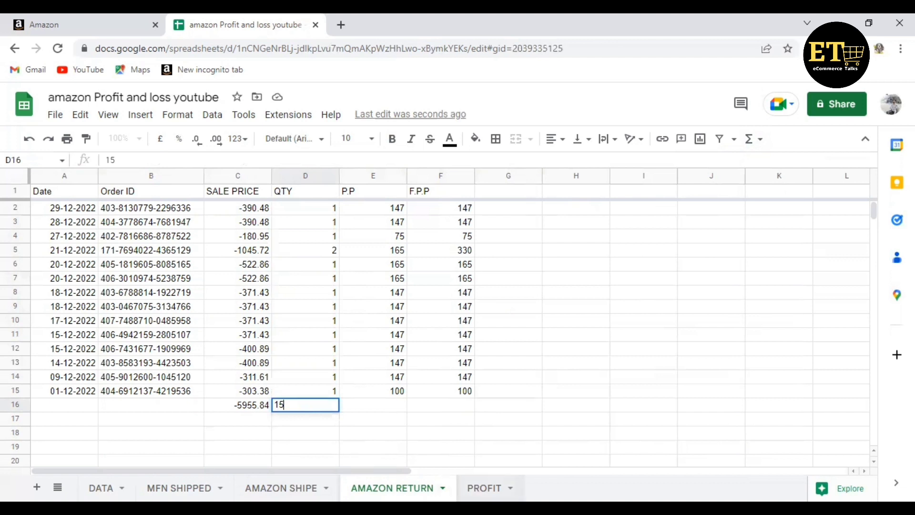
left_click(326, 222)
type("15")
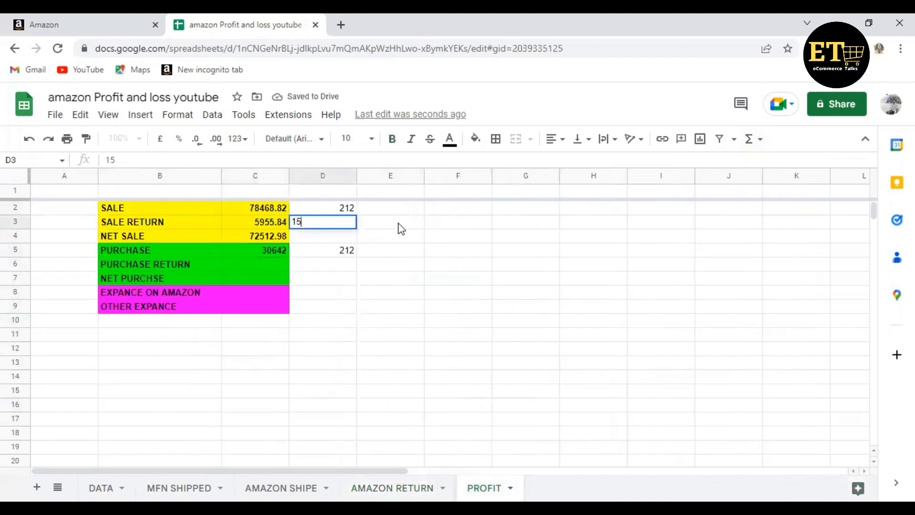
left_click(398, 224)
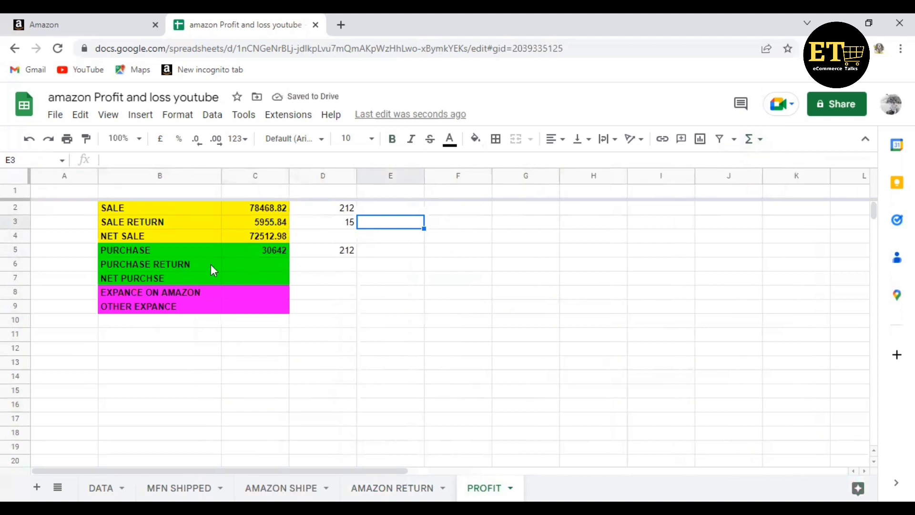
left_click(328, 266)
type("15")
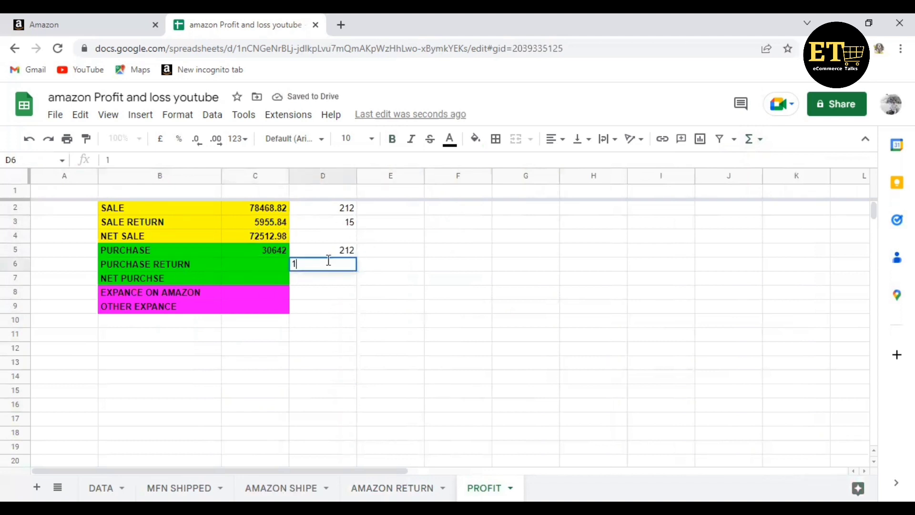
left_click(374, 281)
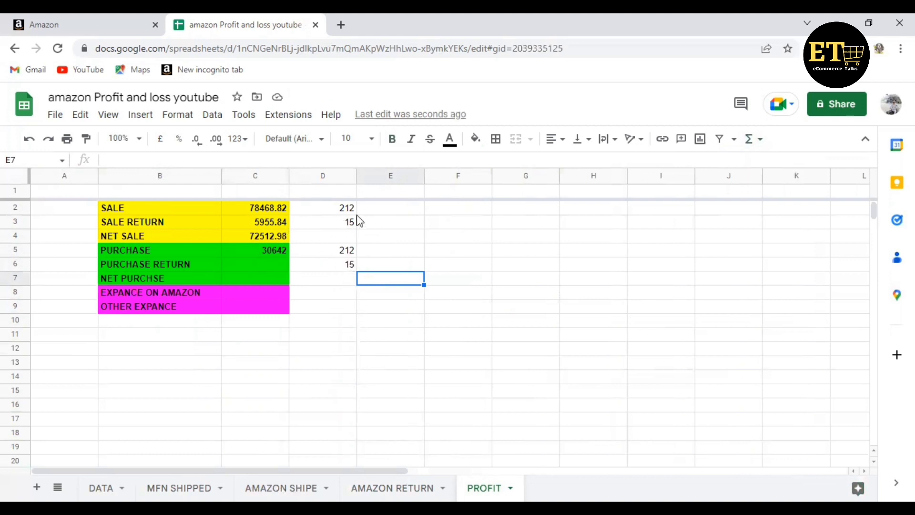
Step: Total the F.P.P values of F2:F15 on AMAZON RETURN with a SUM formula in F16 and select that total
left_click(265, 264)
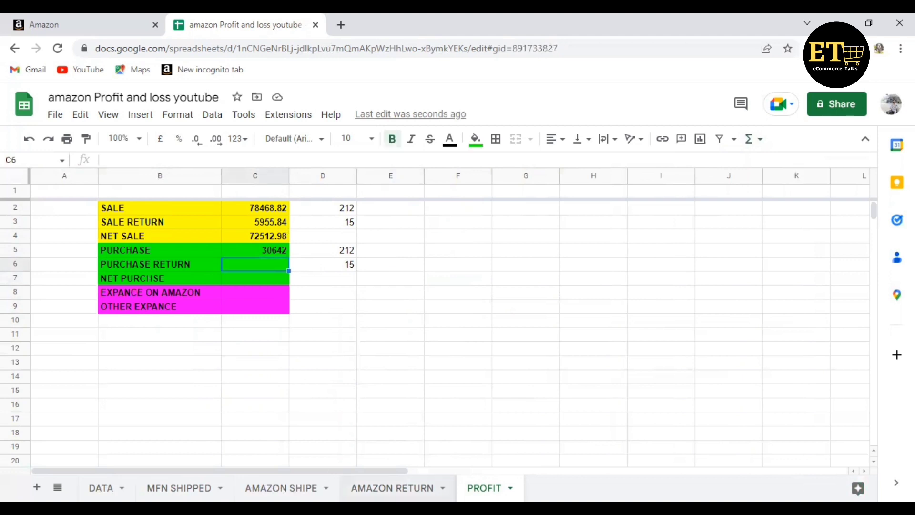
key("ctrl+shift+Page_Up")
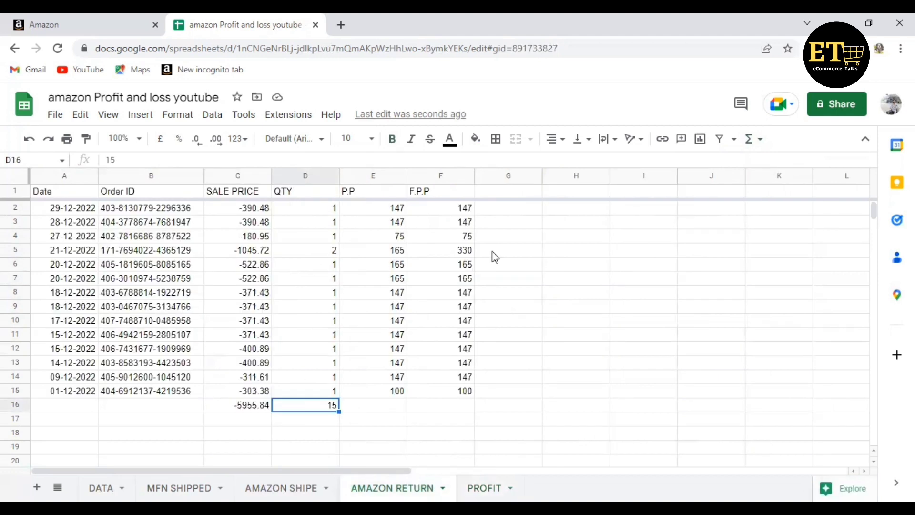
left_click(464, 209)
key("ctrl+shift+Down")
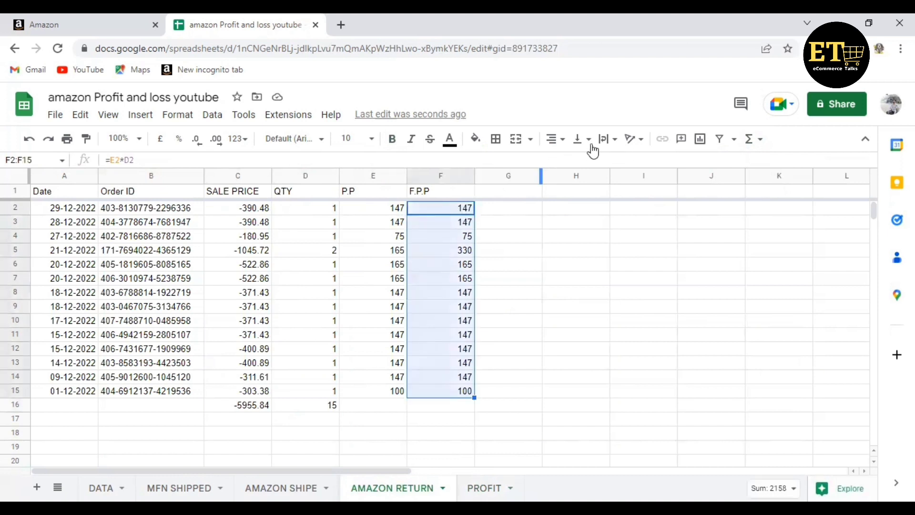
left_click(756, 141)
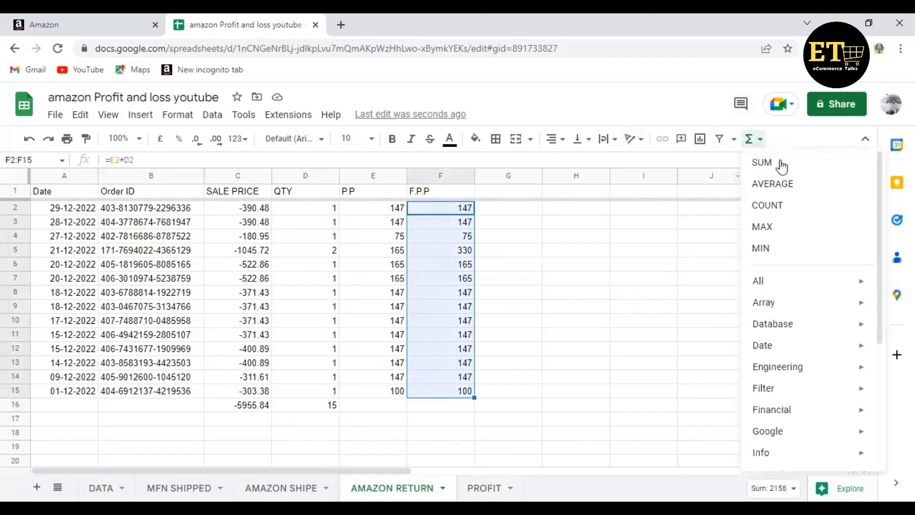
left_click(780, 160)
key("Return")
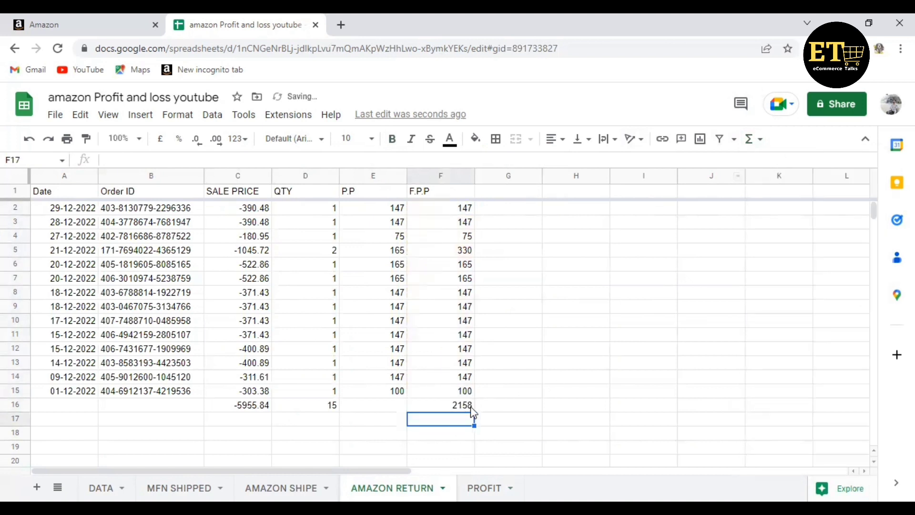
left_click(427, 408)
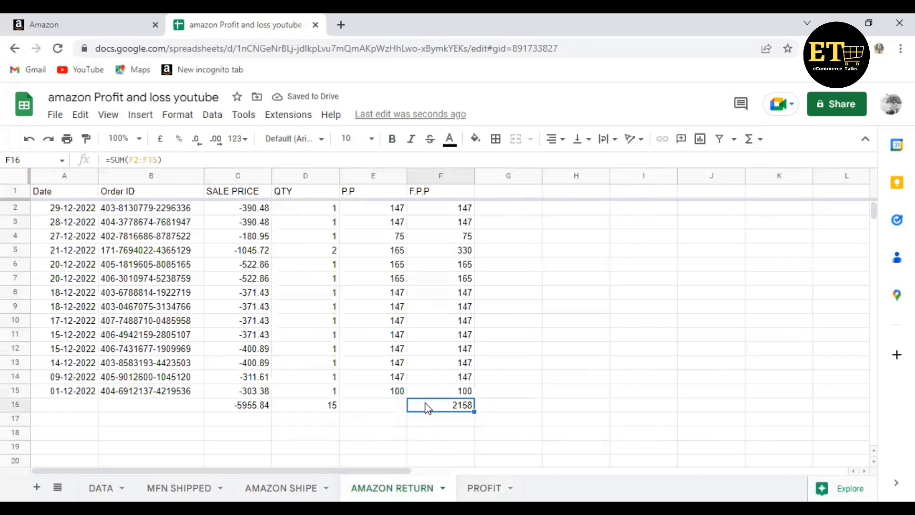
Step: Copy the F.P.P total from F16 on AMAZON RETURN and paste it as a value into PURCHASE RETURN (C6) on the PROFIT sheet
key("ctrl+c")
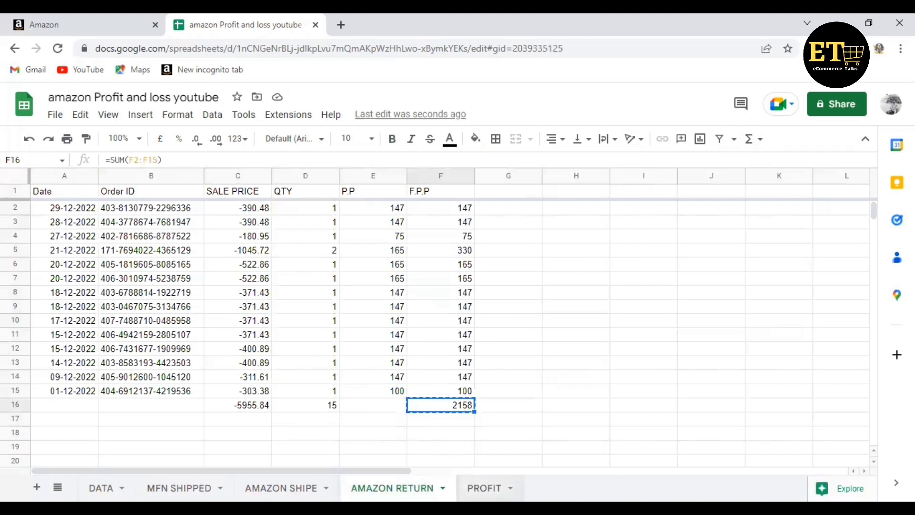
left_click(484, 488)
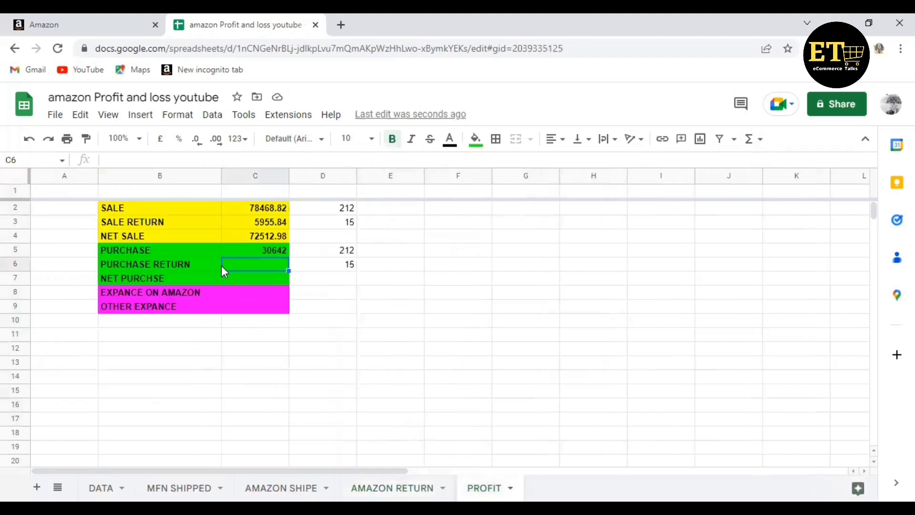
key("ctrl+shift+v")
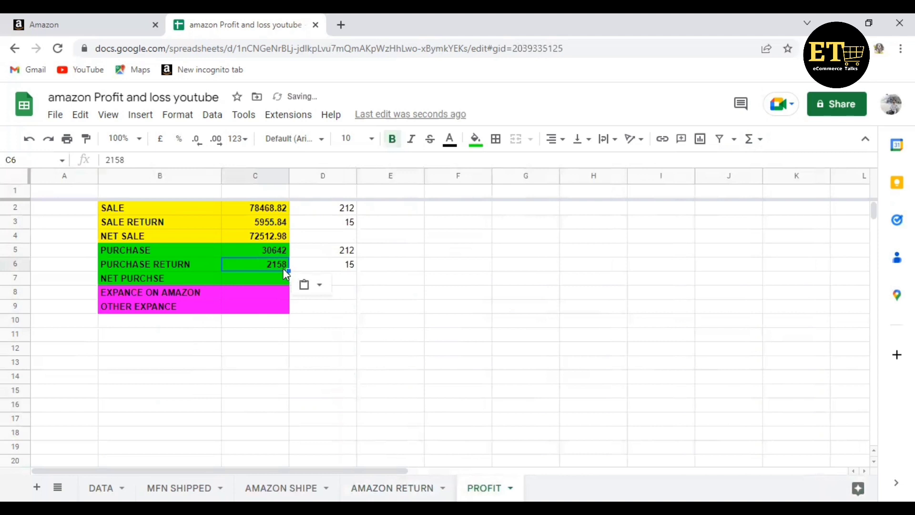
left_click(323, 266)
Step: Calculate NET PURCHSE in C7 of the PROFIT sheet with the formula =C5-C6
left_click(256, 250)
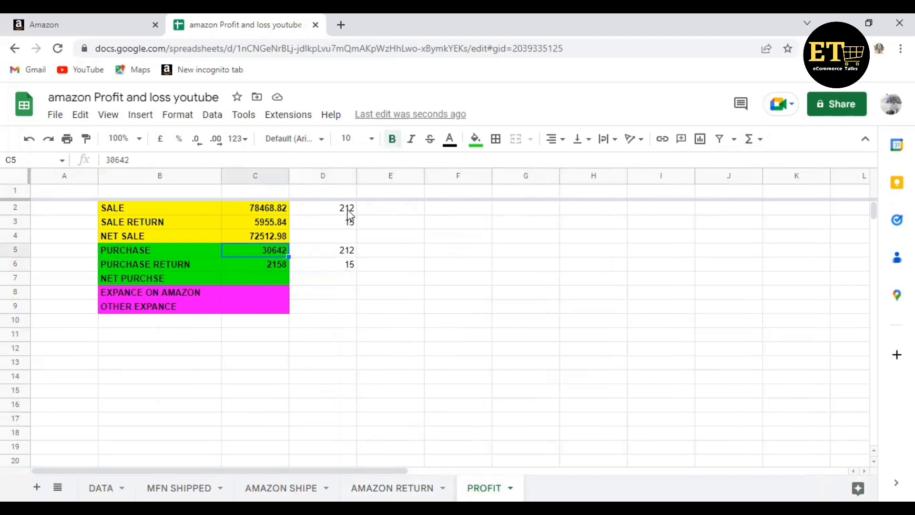
left_click(270, 209)
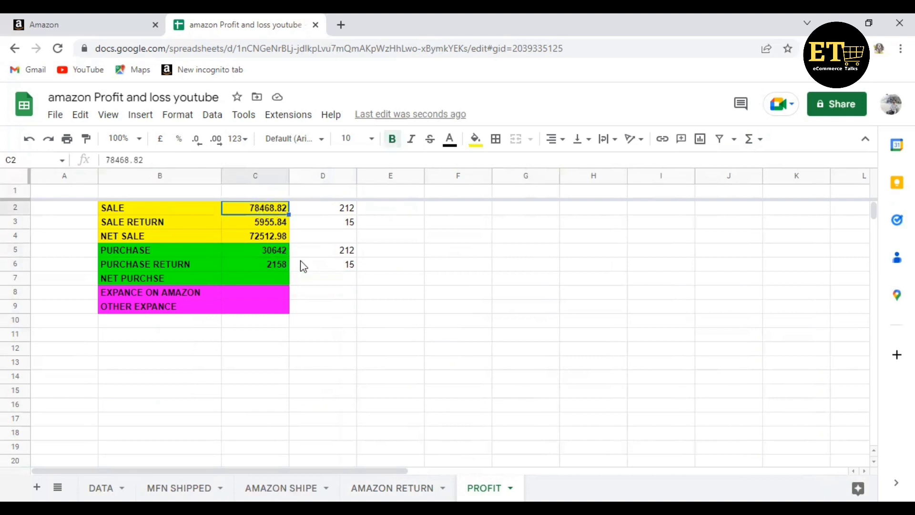
left_click(262, 248)
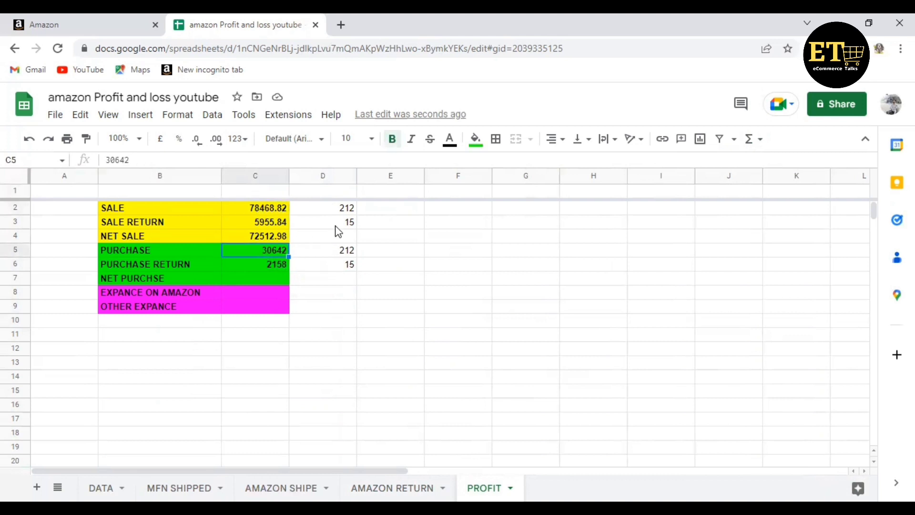
left_click(272, 223)
left_click(266, 239)
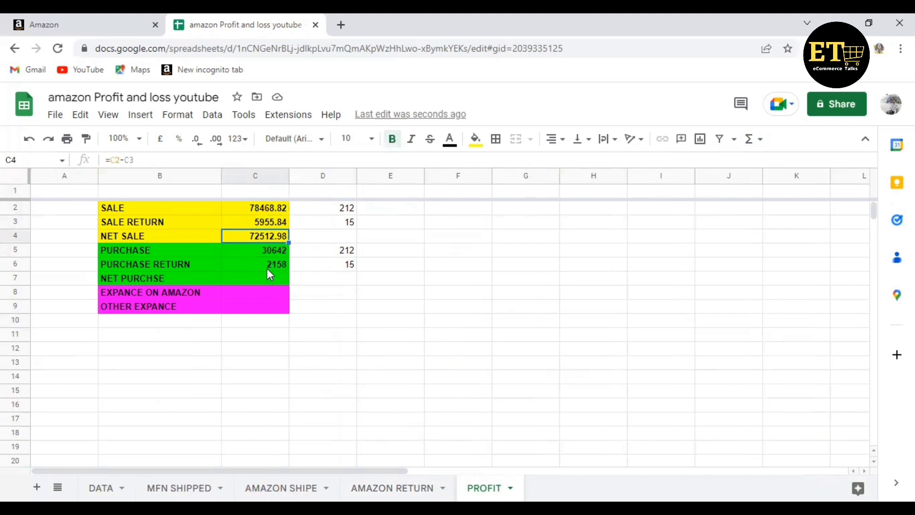
left_click_drag(261, 269, 271, 278)
left_click(271, 279)
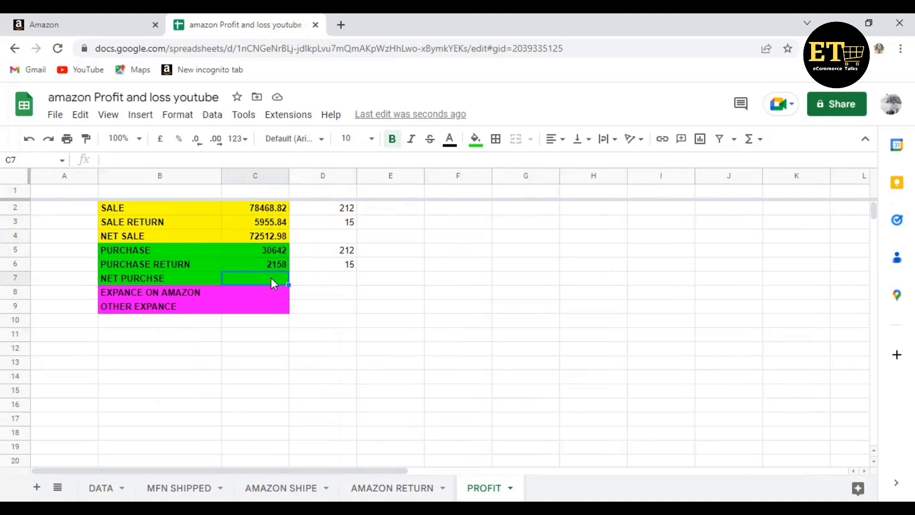
type("=")
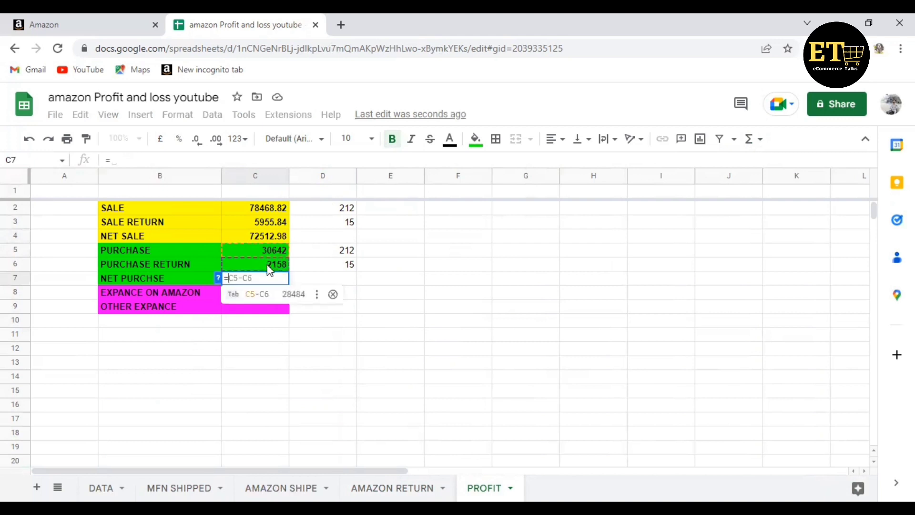
left_click(272, 301)
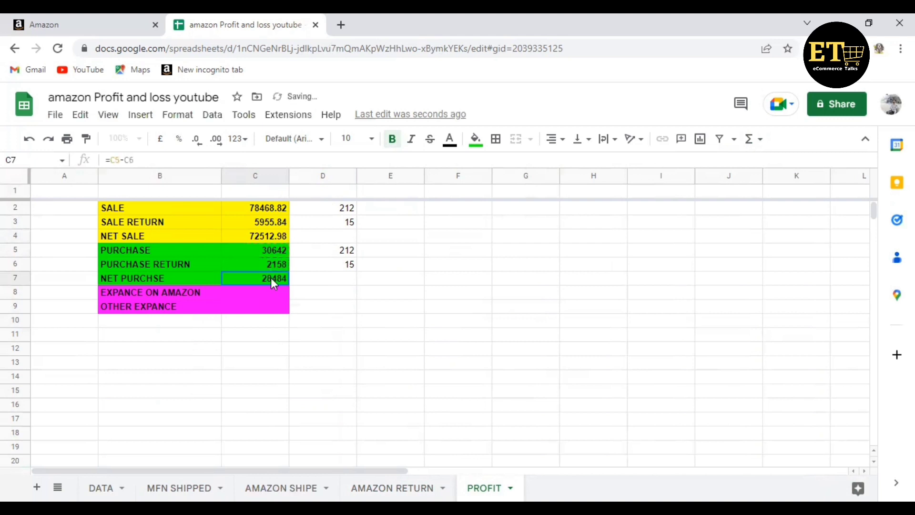
Step: Calculate the net sale quantity in D4 beside NET SALE with the formula =D2-D3
left_click(253, 236)
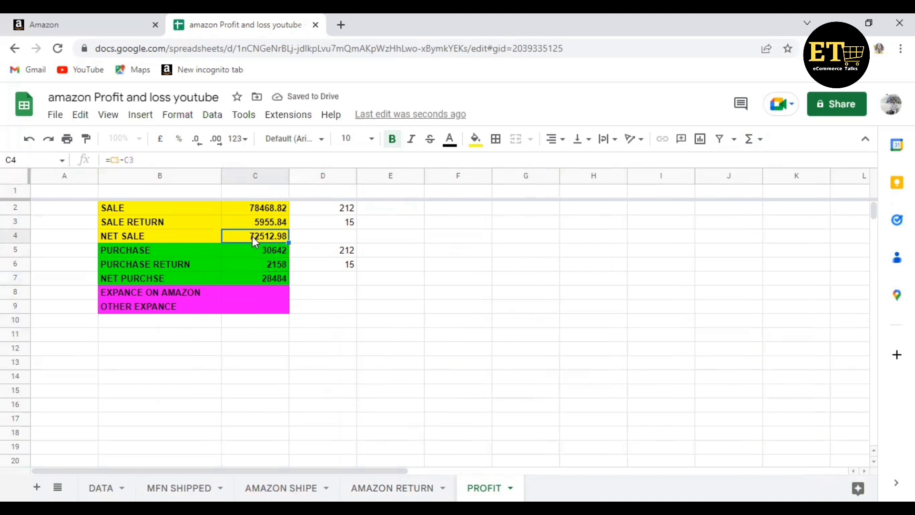
left_click(343, 237)
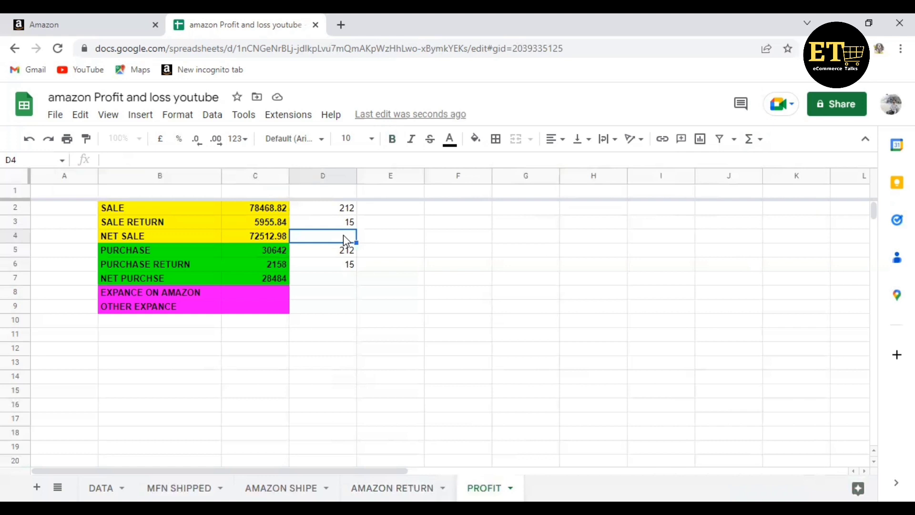
type("=")
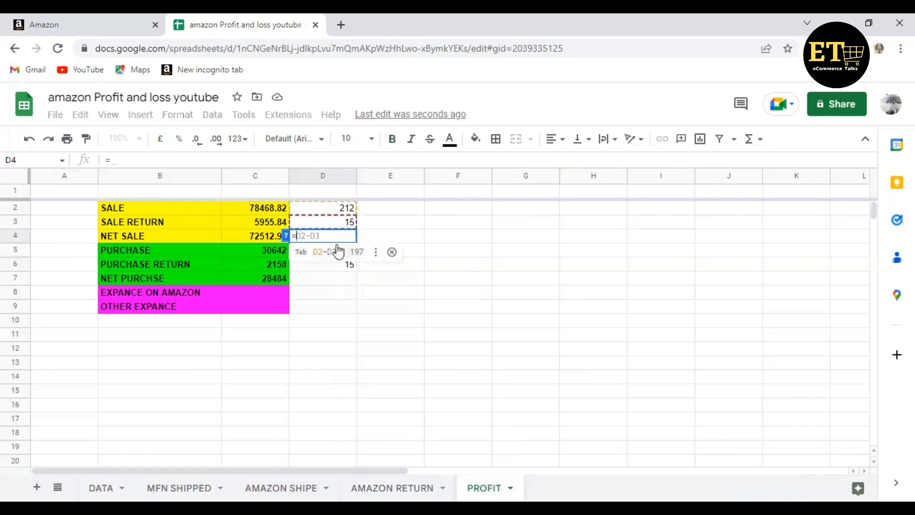
left_click(335, 251)
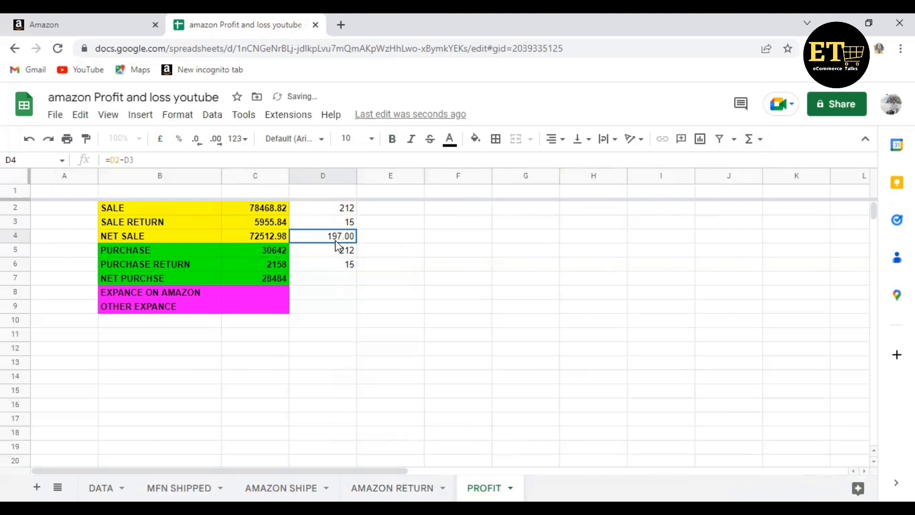
left_click(382, 239)
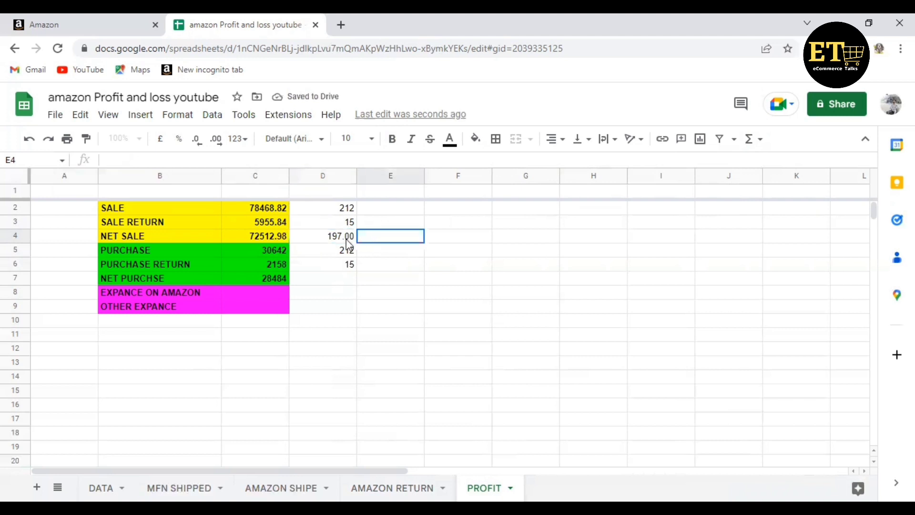
left_click(328, 241)
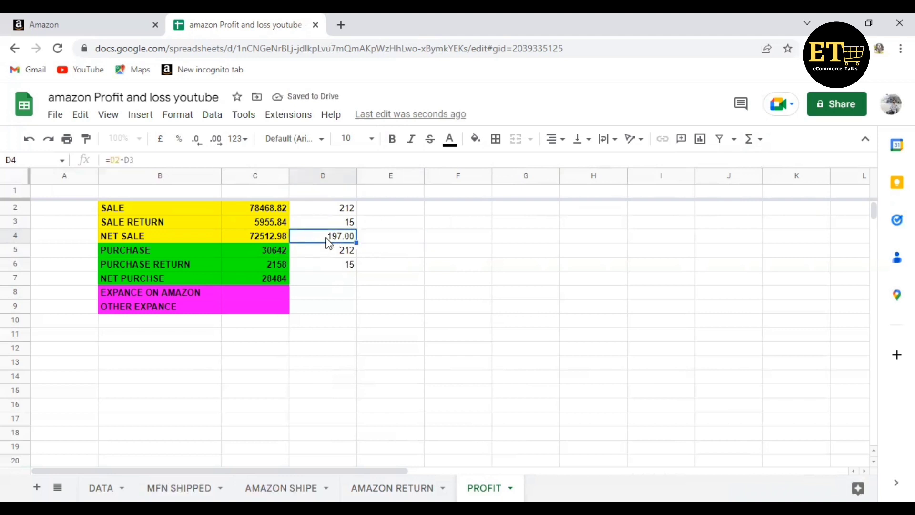
Step: Add the heading QTY in D1 above the quantity values
left_click(339, 192)
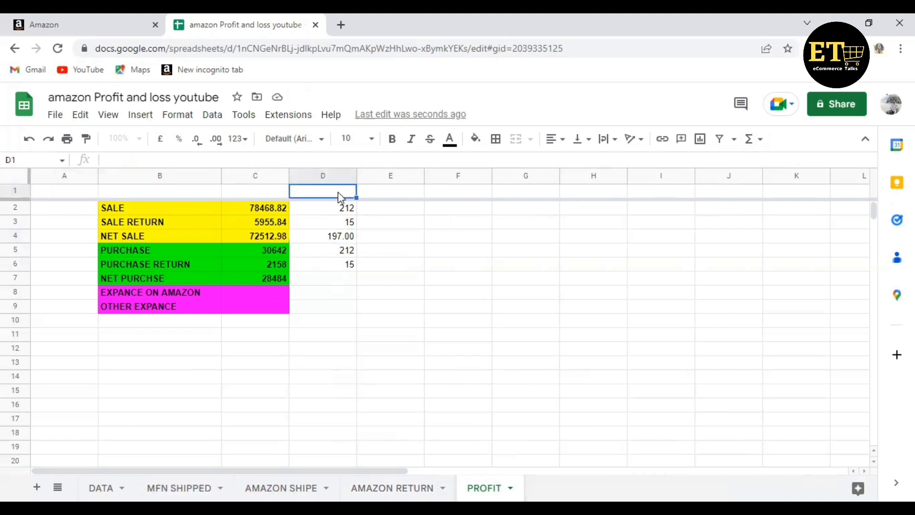
type("QTY")
left_click(393, 222)
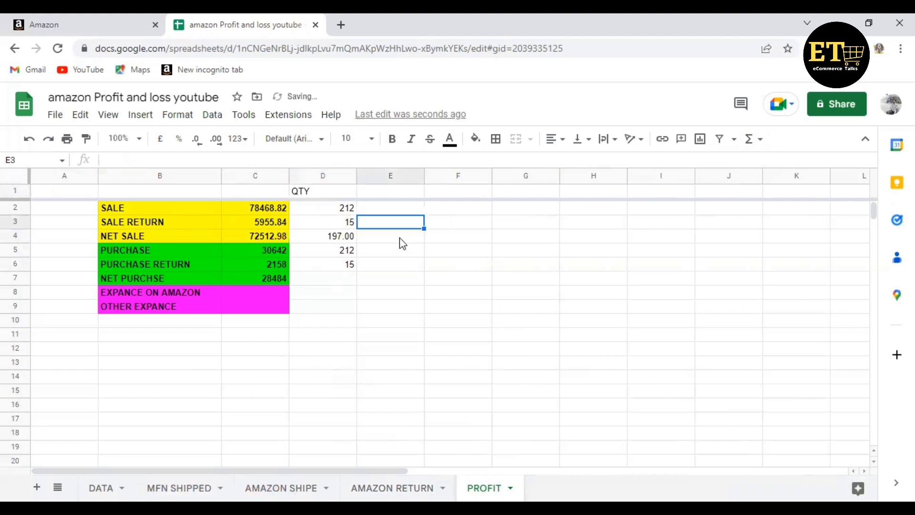
Step: Calculate the net purchase quantity in D7 beside NET PURCHSE with the formula =D5-D6
left_click(330, 280)
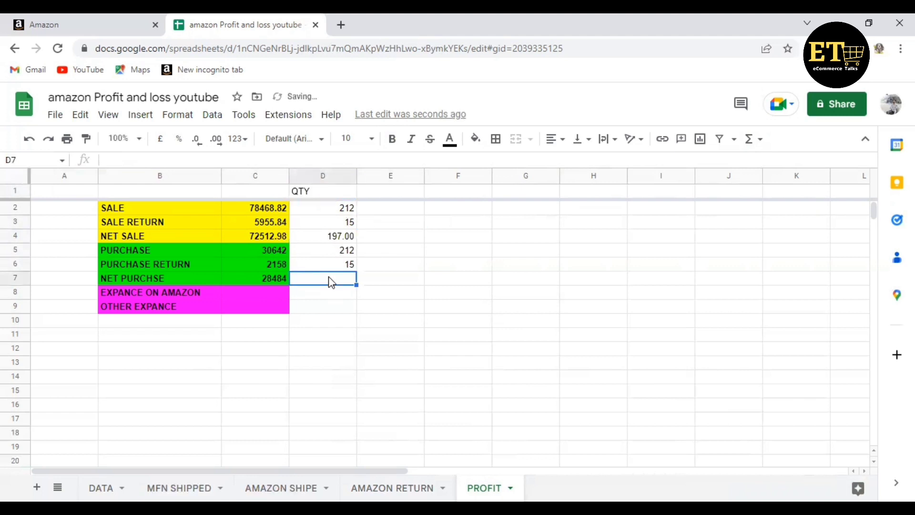
type("=")
left_click(341, 252)
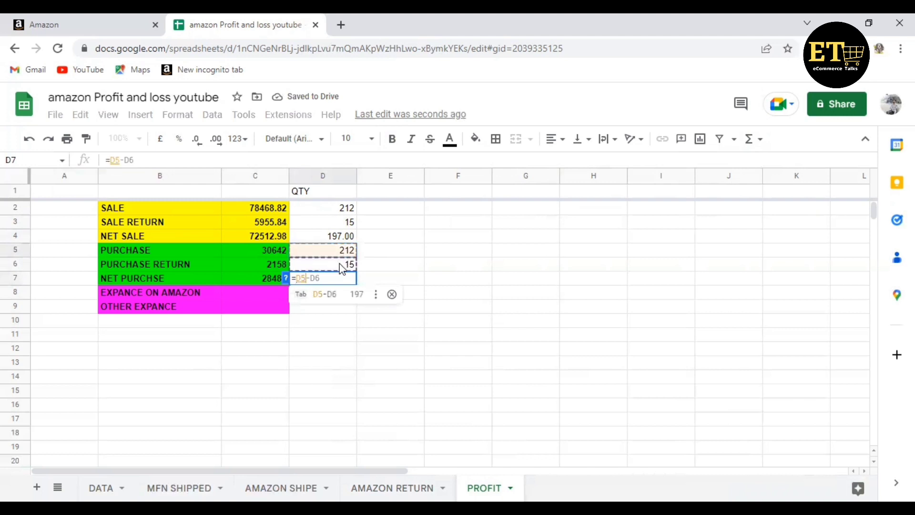
left_click(320, 297)
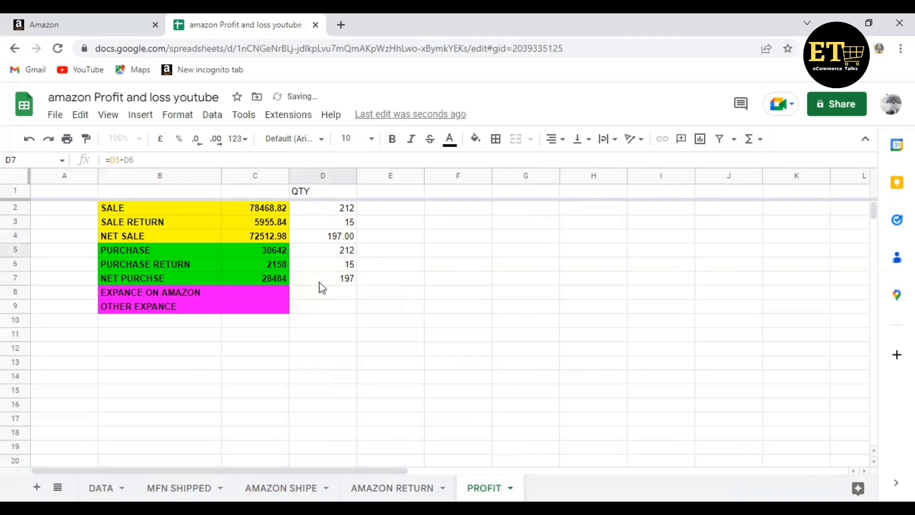
Step: Switch to Amazon Seller Central and open the Date Range Reports in the Payments reports, to find the EXPANCE ON AMAZON figure
left_click(249, 294)
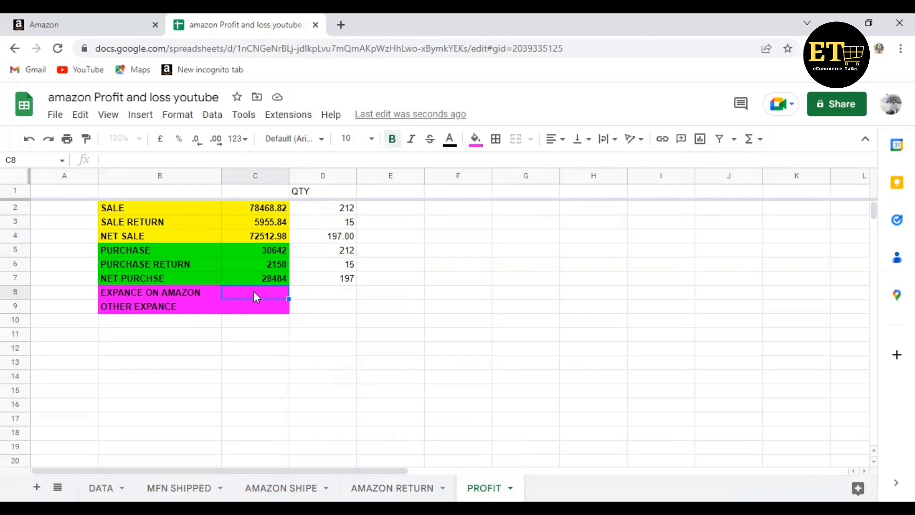
left_click(114, 25)
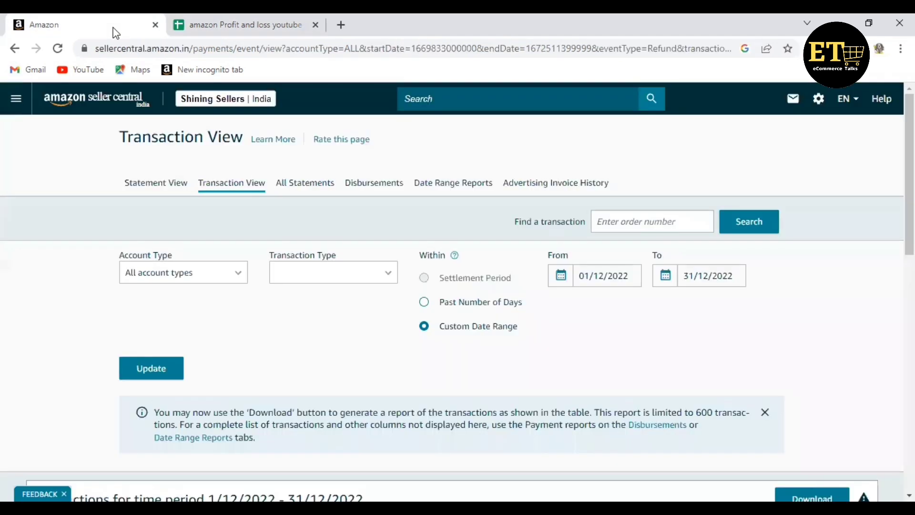
left_click(24, 101)
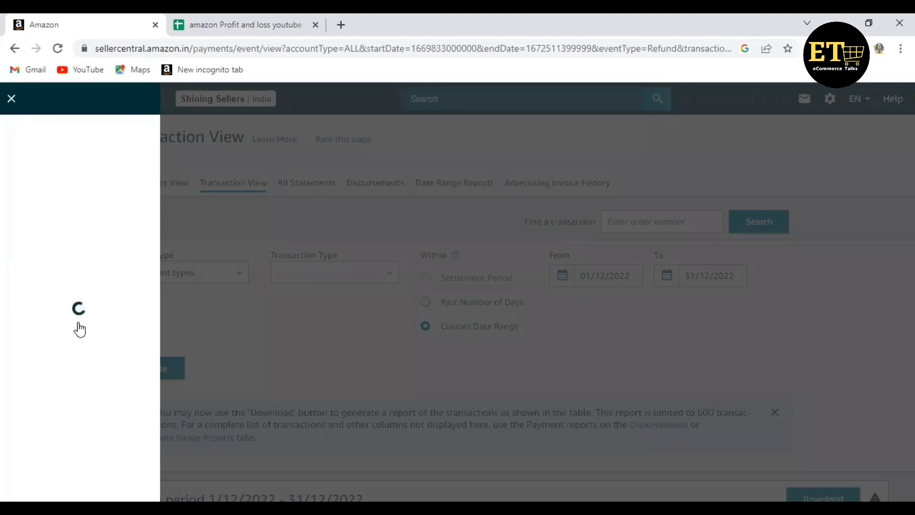
mouse_move(53, 273)
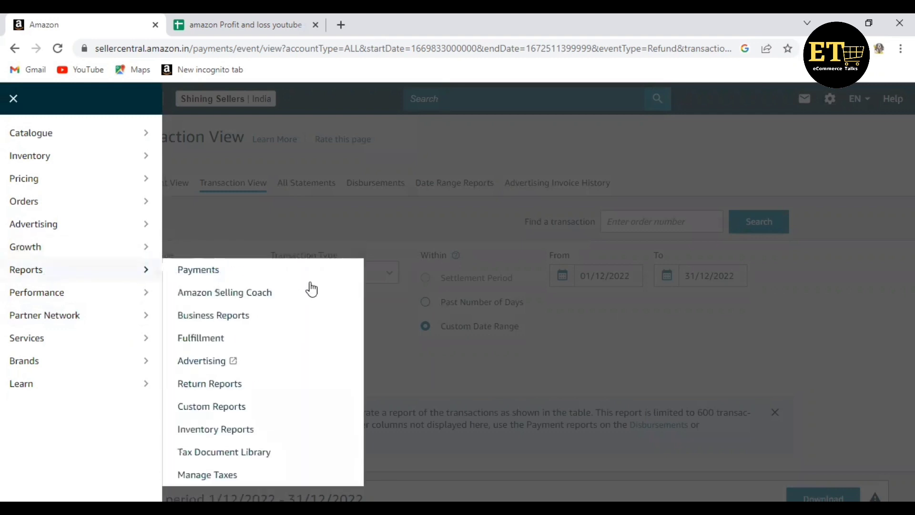
left_click(191, 271)
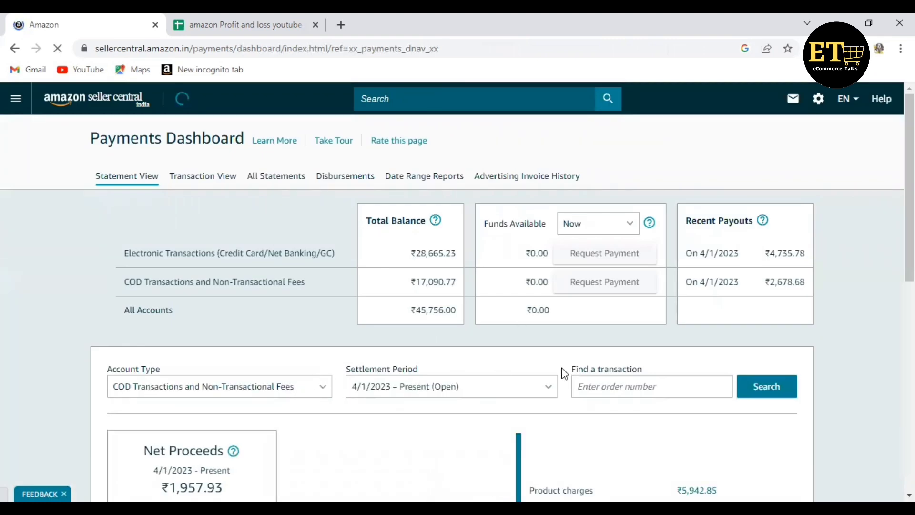
left_click(427, 181)
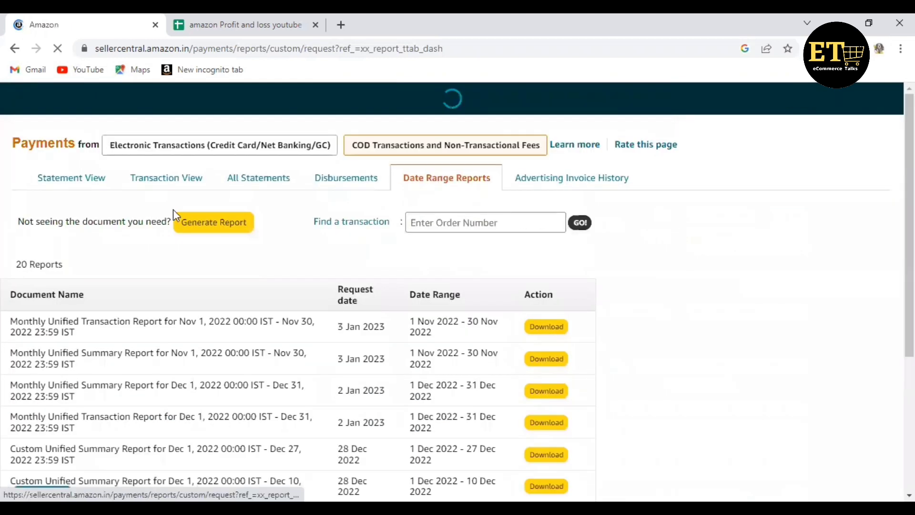
Step: Generate a Summary date range report for all account types for the month December 2022
left_click(220, 224)
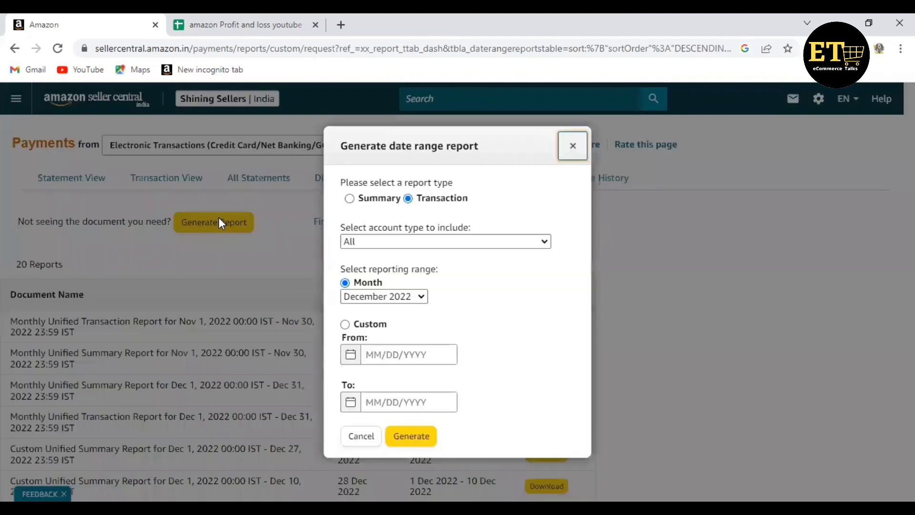
left_click(350, 199)
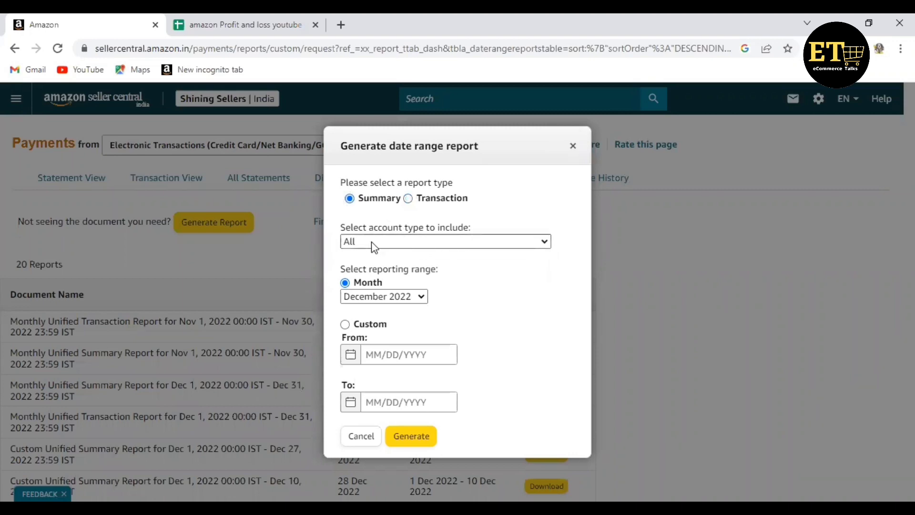
left_click(413, 436)
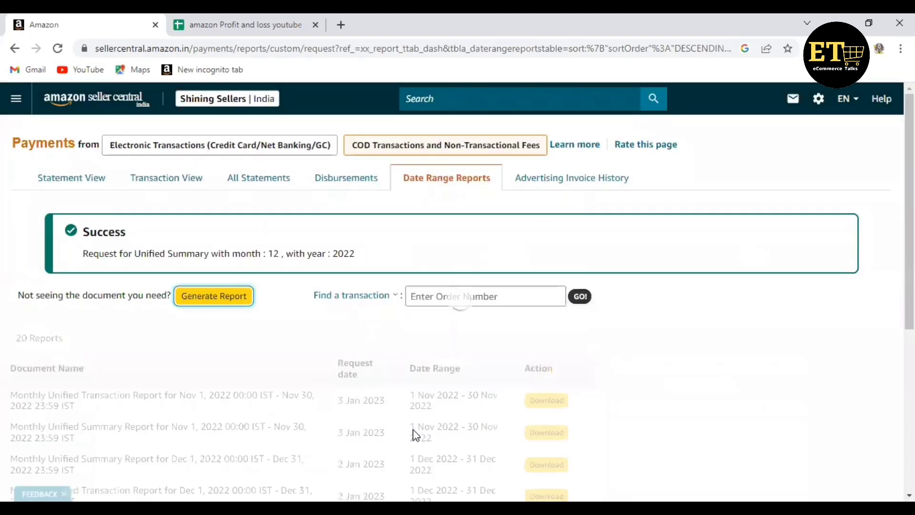
Step: Refresh the status of the newly requested December 2022 Monthly Unified Summary Report and download it
left_click(546, 406)
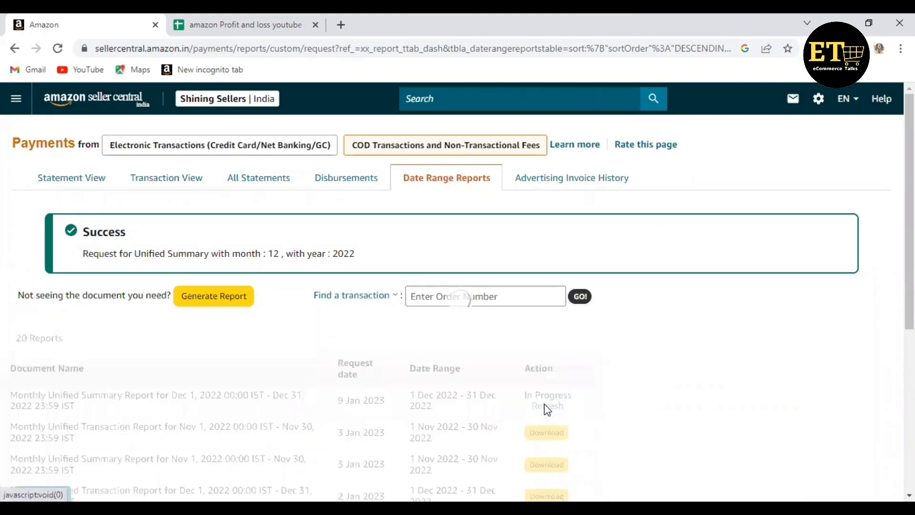
left_click(553, 408)
left_click(531, 406)
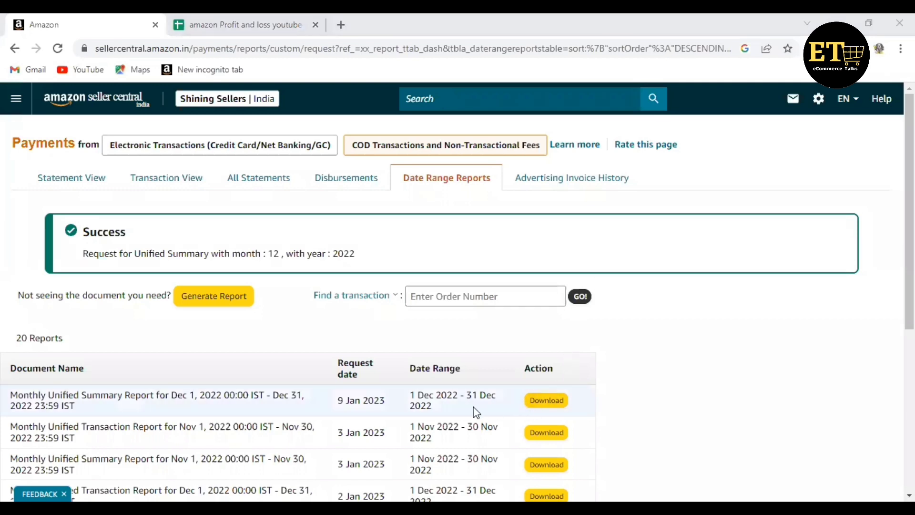
left_click(547, 402)
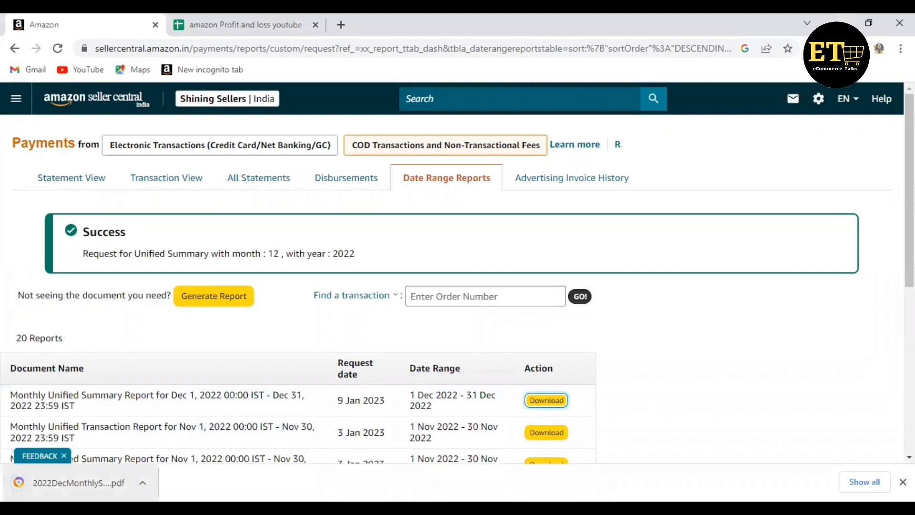
Step: Open the downloaded December 2022 monthly summary PDF and examine its Income and Expenses sections
left_click(79, 482)
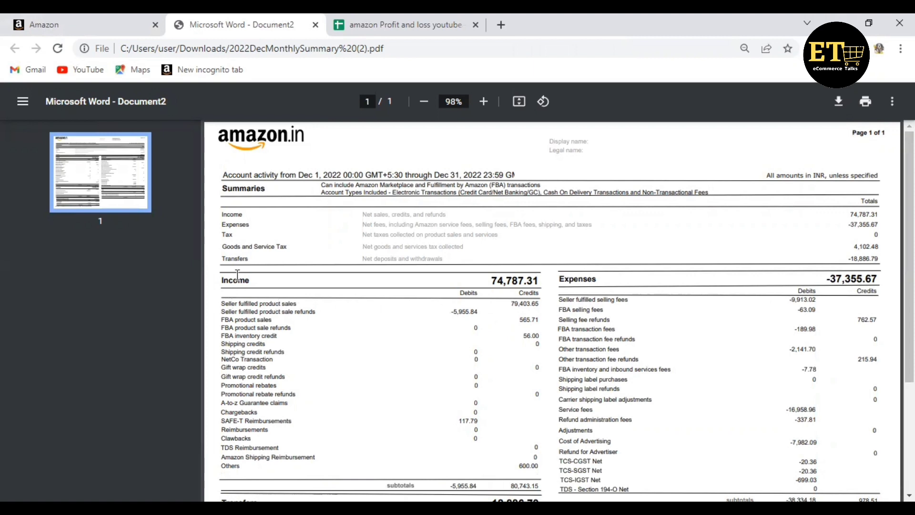
left_click_drag(237, 281, 309, 344)
left_click(309, 344)
left_click_drag(253, 280, 222, 280)
left_click_drag(599, 279, 538, 279)
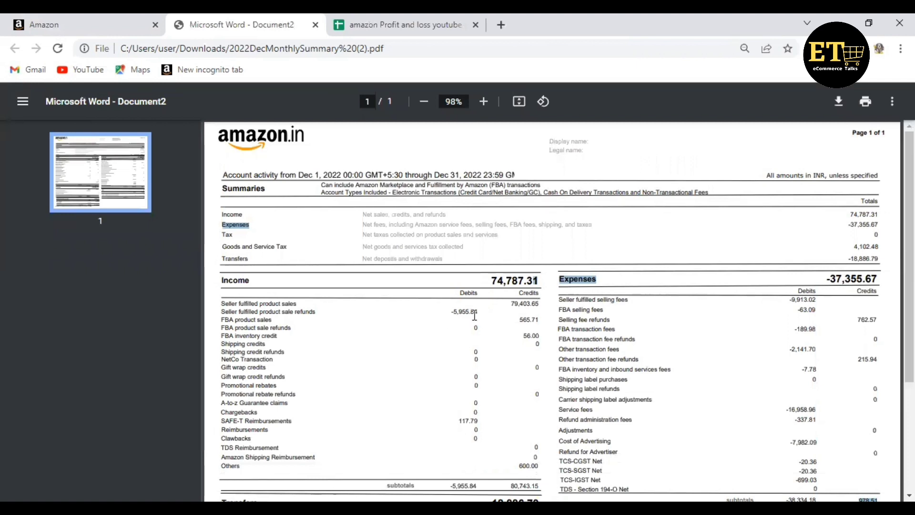
Step: Compare the Seller fulfilled product sales credit in the summary PDF with the SALE amount in the PROFIT sheet
left_click(640, 277)
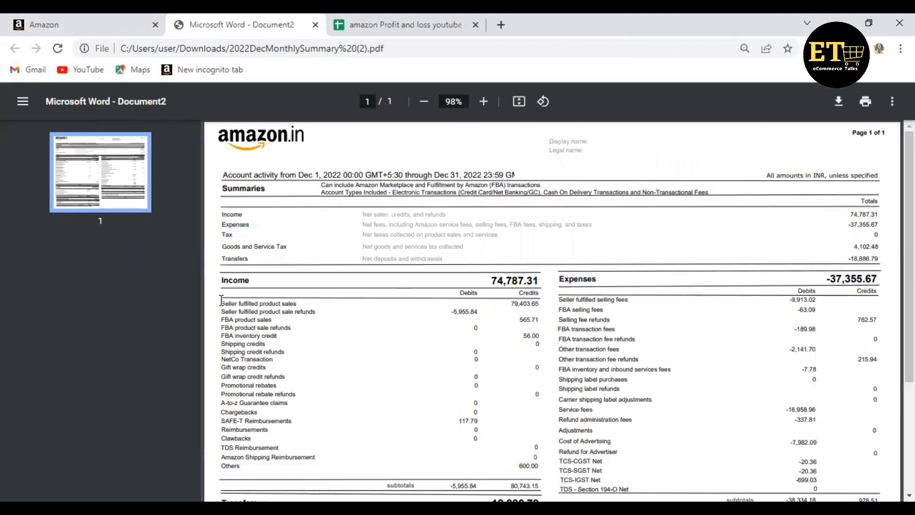
left_click_drag(220, 301, 362, 303)
left_click(380, 305)
left_click_drag(511, 304, 530, 305)
left_click(383, 20)
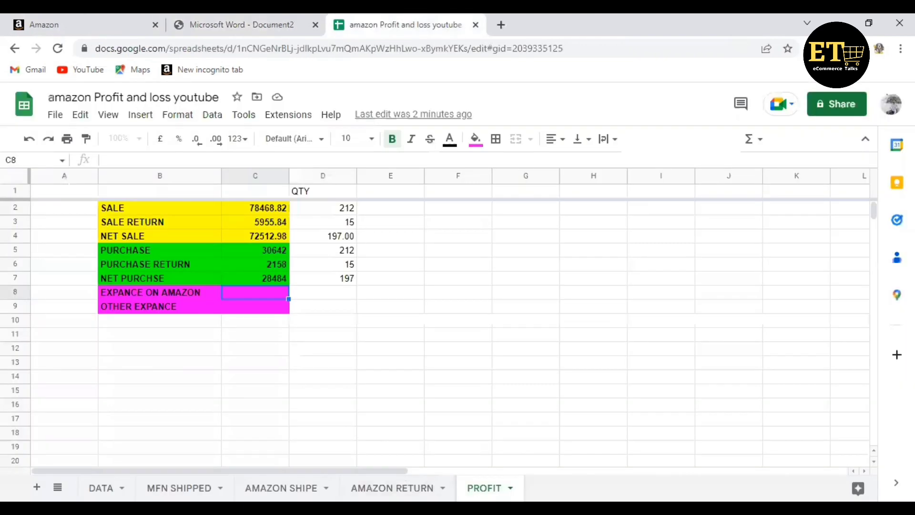
left_click(267, 210)
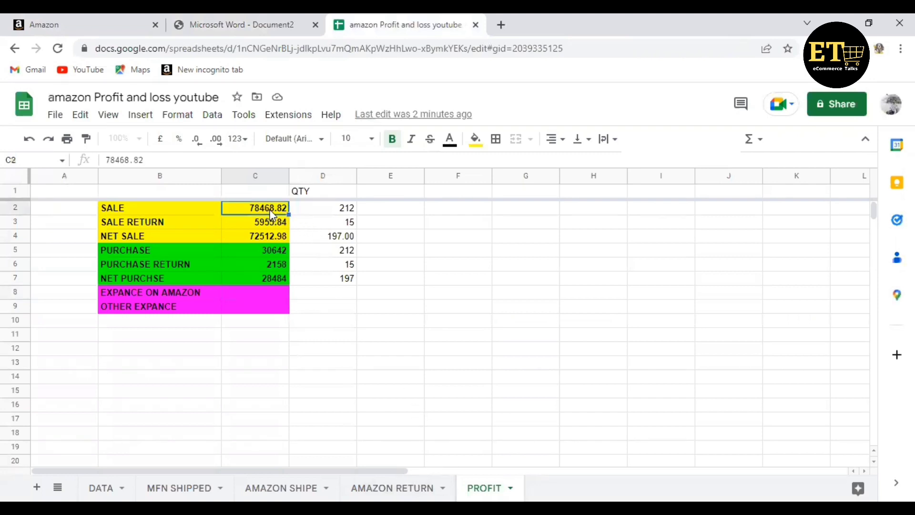
Step: Check the FBA and Seller fulfilled product sales credits in the summary PDF against the SALE row of the PROFIT sheet
left_click(243, 24)
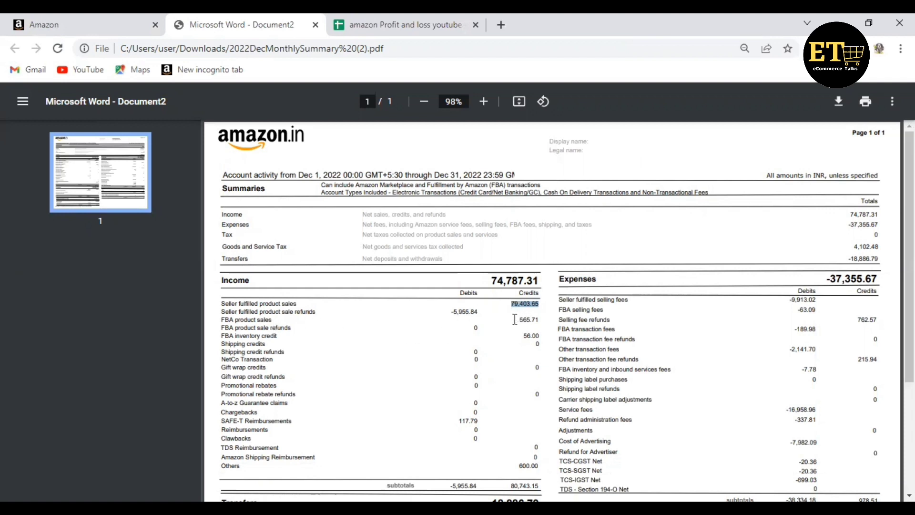
left_click(532, 318)
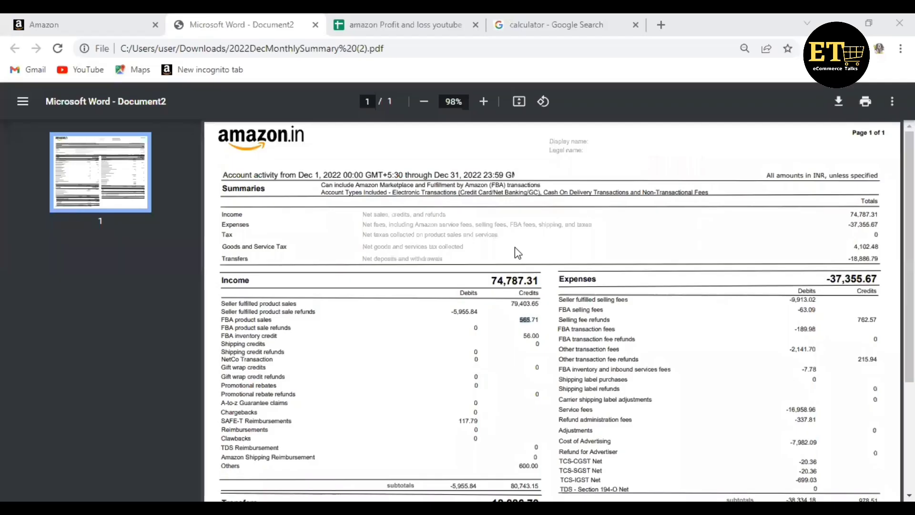
left_click(524, 318)
left_click_drag(512, 303, 530, 303)
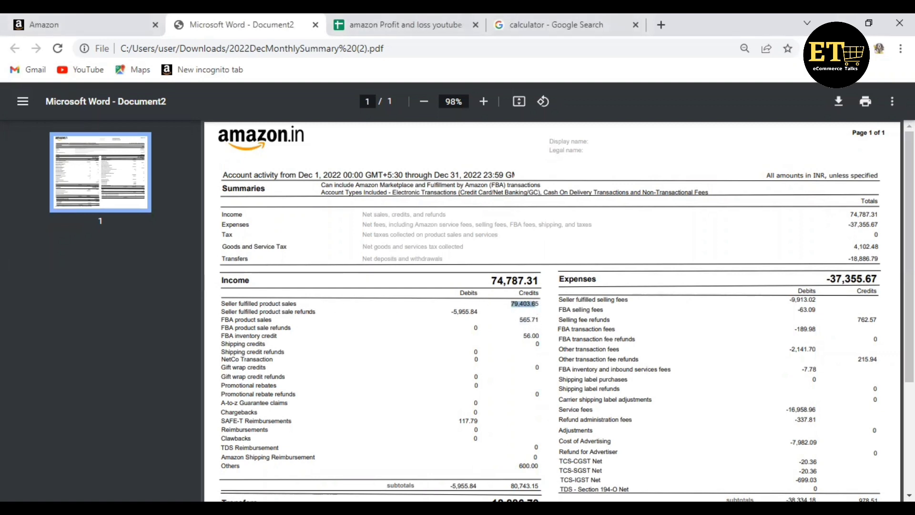
left_click(405, 25)
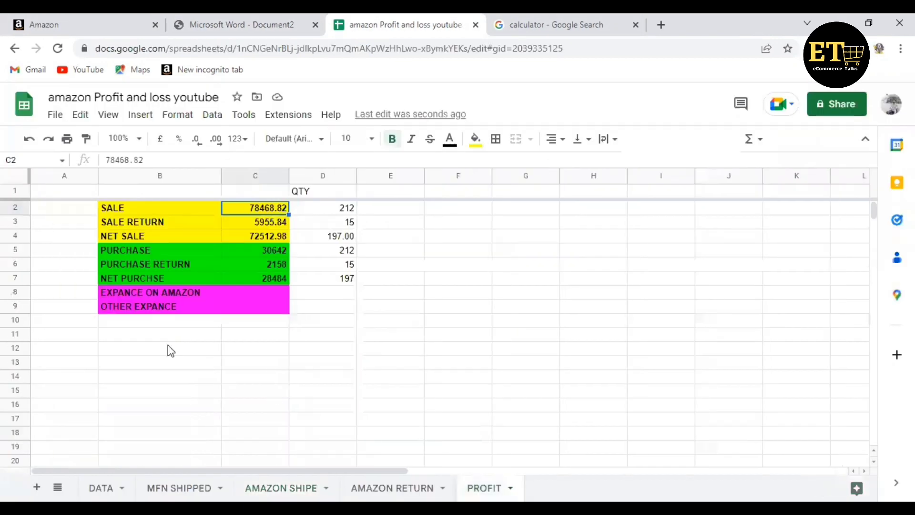
left_click(310, 211)
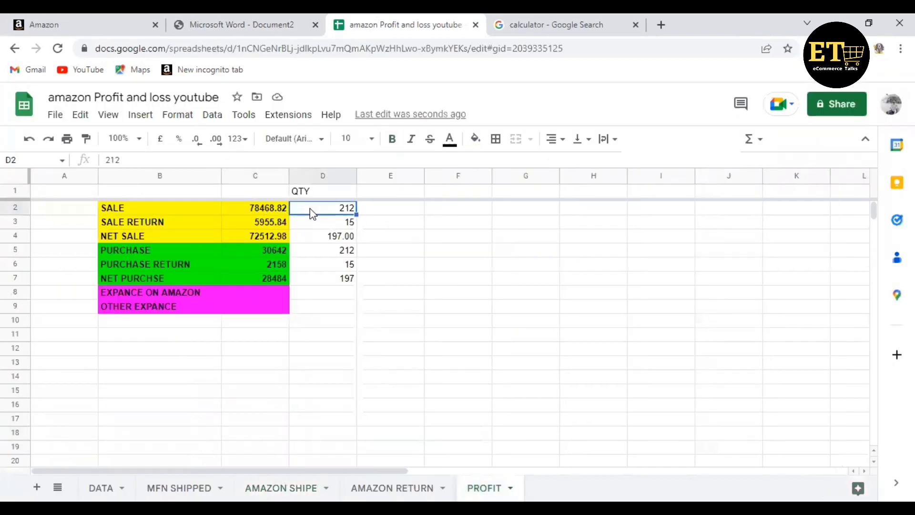
left_click(250, 209)
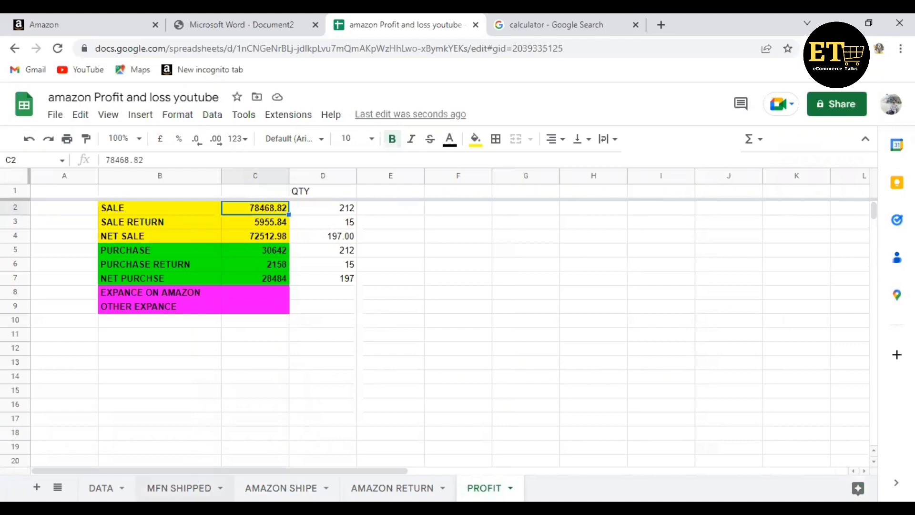
Step: Examine the MFN SHIPPED sheet down to its last rows, looking for December 31 orders without a sale price
left_click(179, 488)
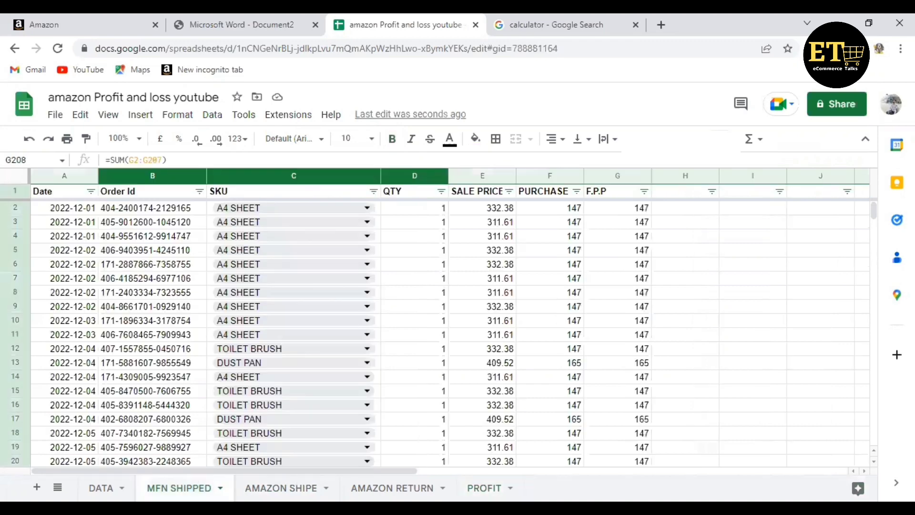
scroll(454, 367, "down", 4)
scroll(454, 367, "down", 20)
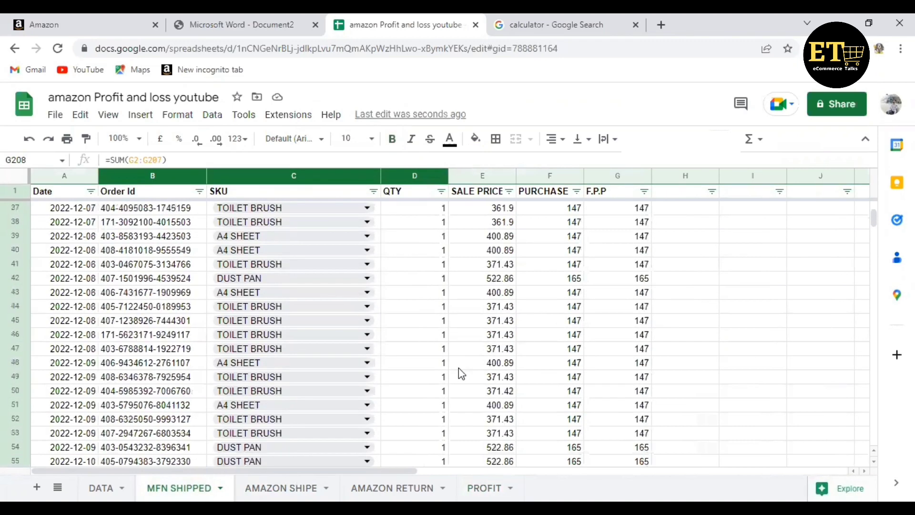
scroll(465, 382, "down", 20)
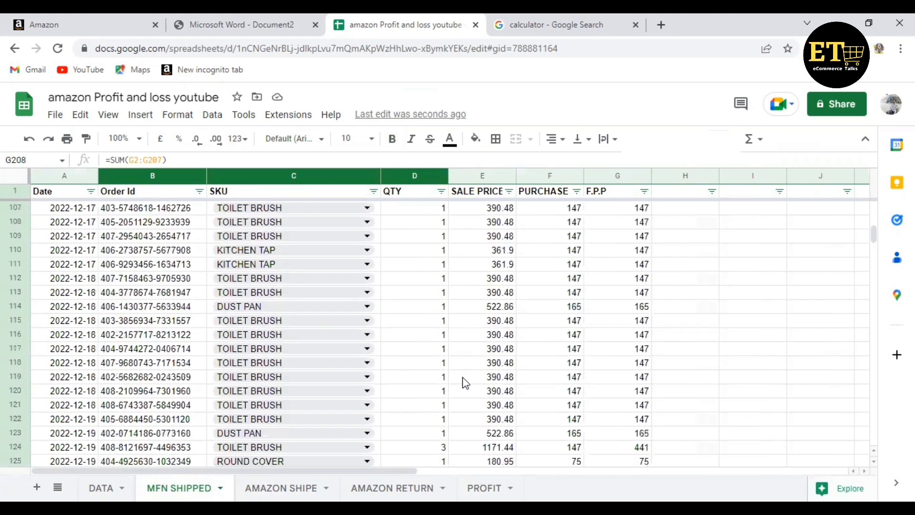
scroll(464, 384, "down", 20)
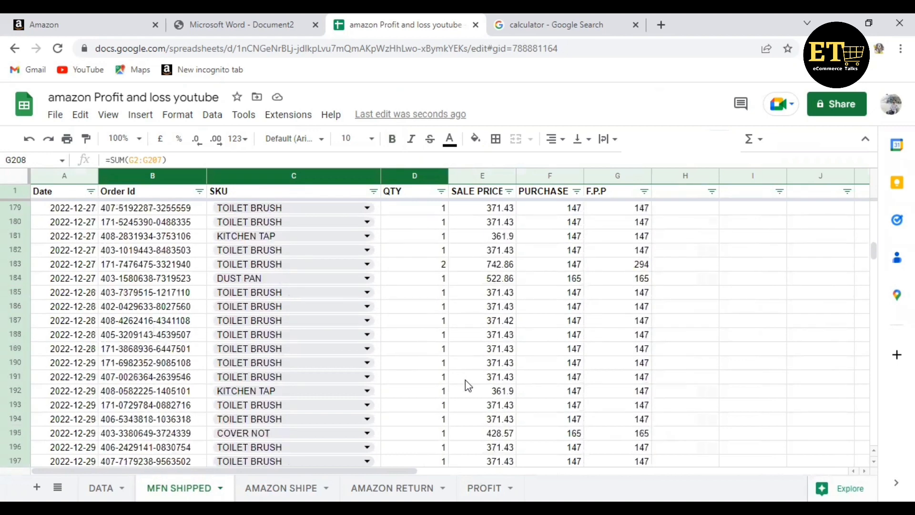
scroll(470, 384, "up", 10)
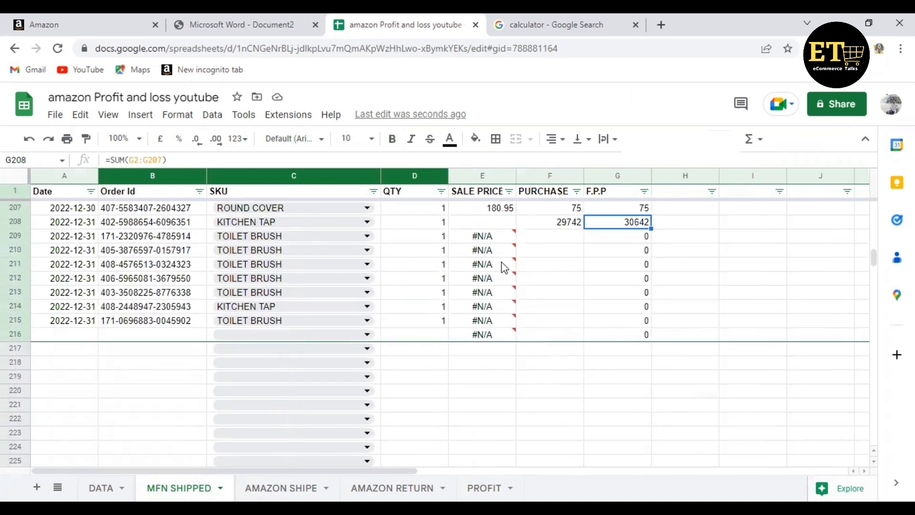
mouse_move(503, 265)
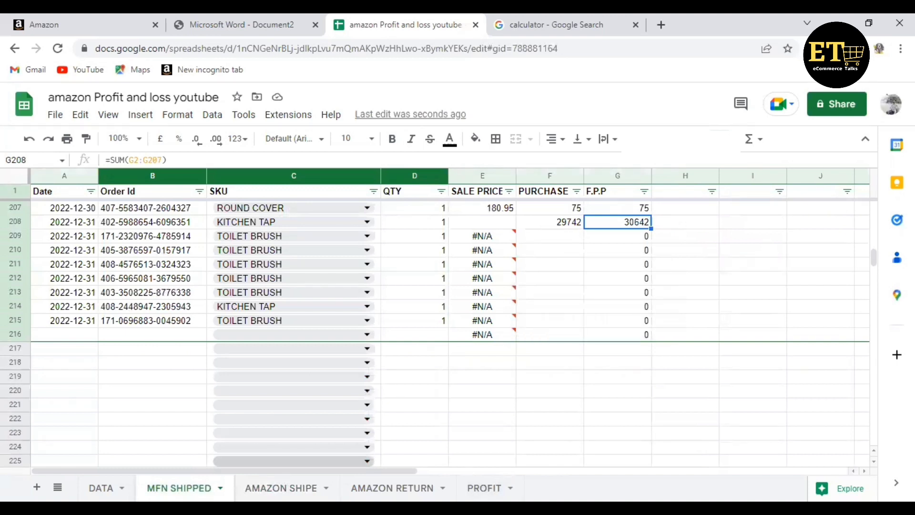
Step: In the AMAZON SHIPE sheet, select the sale prices of the three 01-12-2022 orders in C210:C212 to view their sum
left_click(284, 487)
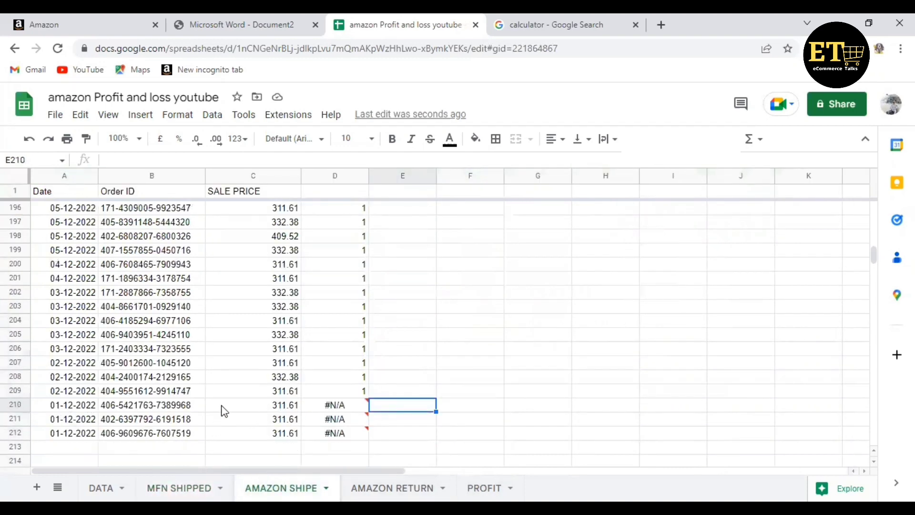
left_click(263, 408)
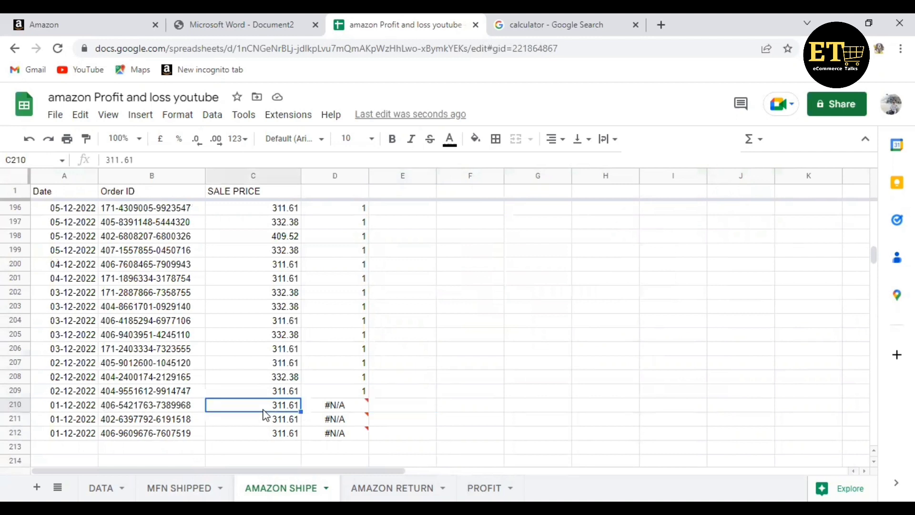
key("shift+Down")
key("shift+Down")
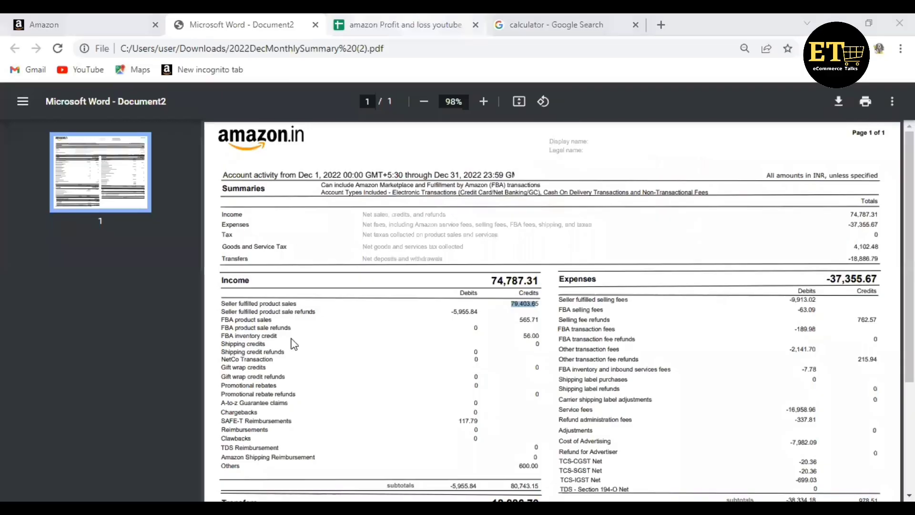
Step: Go back to the MFN SHIPPED sheet and inspect the sale price lookup formula in E209, the first unmatched December 31 order
key("ctrl+Tab")
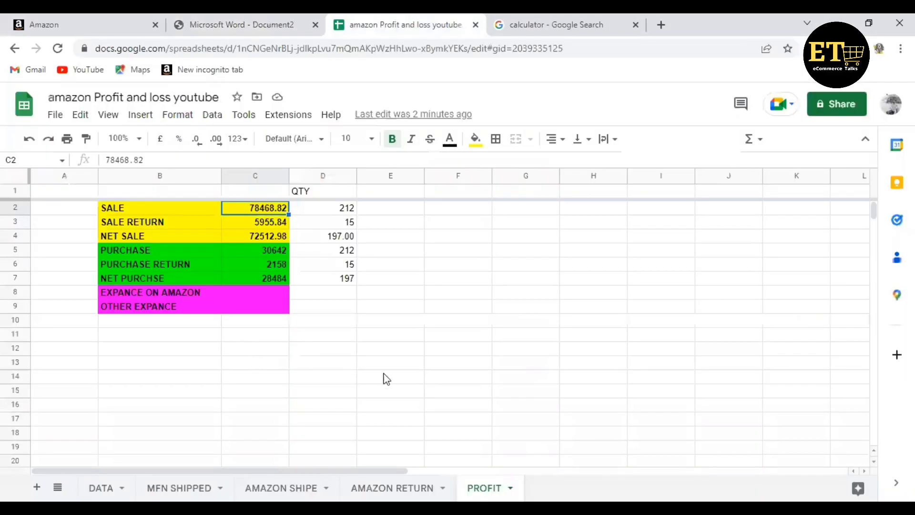
left_click(179, 487)
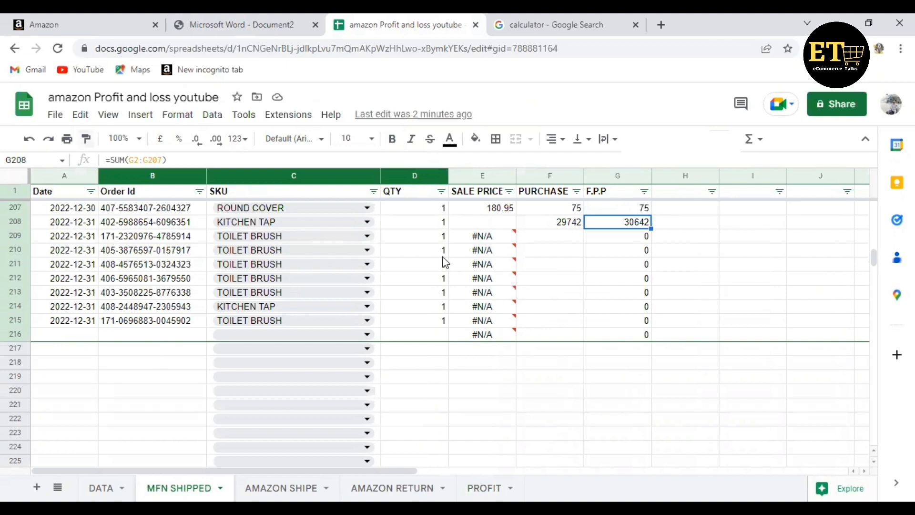
left_click(488, 237)
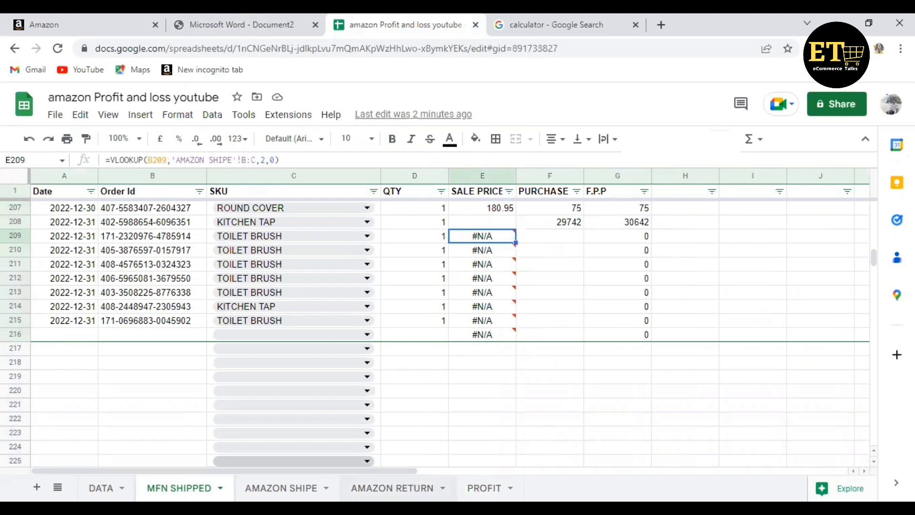
key("ctrl+shift+Page_Down")
key("ctrl+shift+Page_Down")
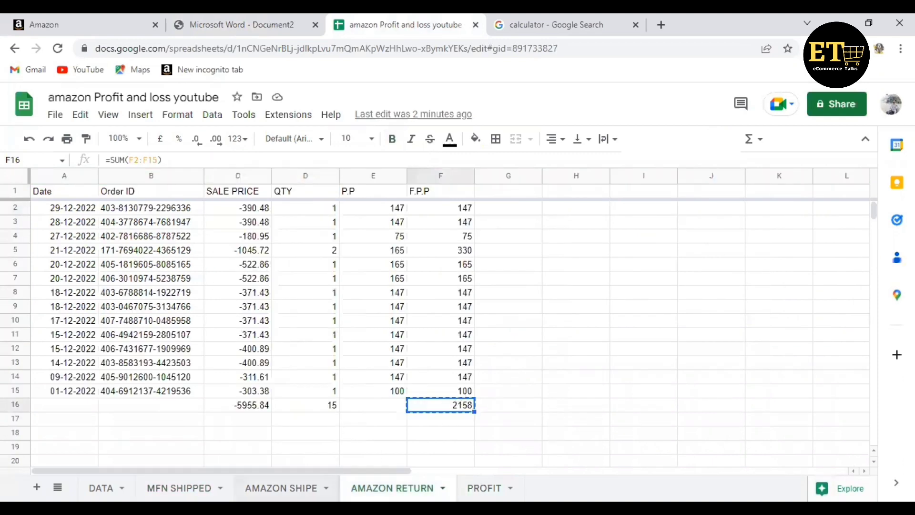
Step: Examine the order IDs and dates of the unmatched orders in rows 210 to 212 of the AMAZON SHIPE sheet
left_click(281, 488)
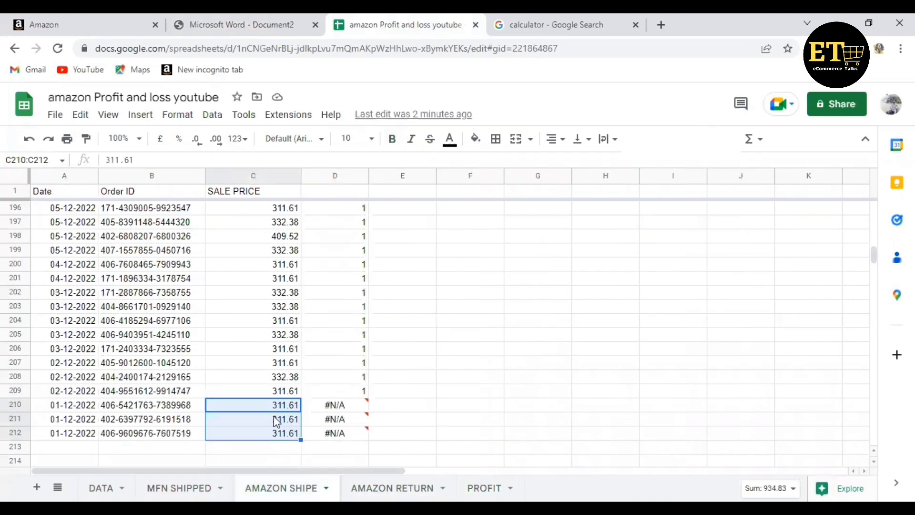
left_click(126, 407)
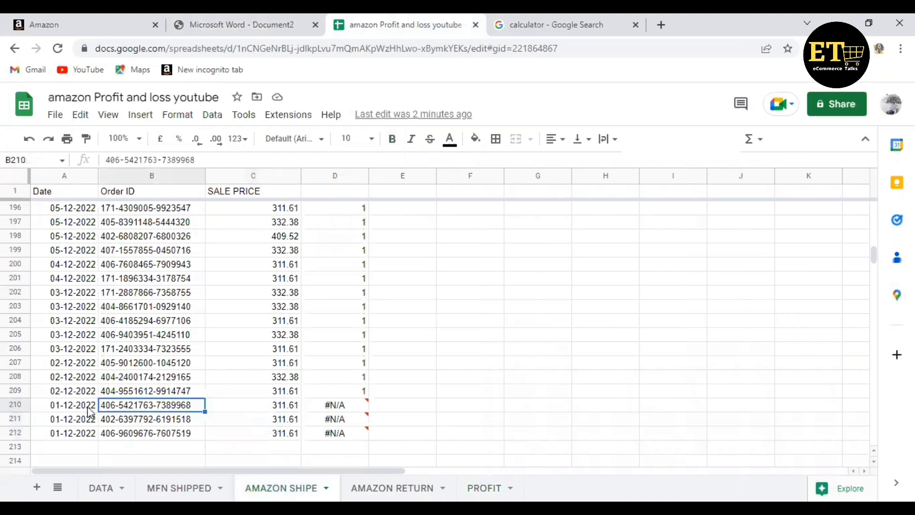
left_click(135, 419)
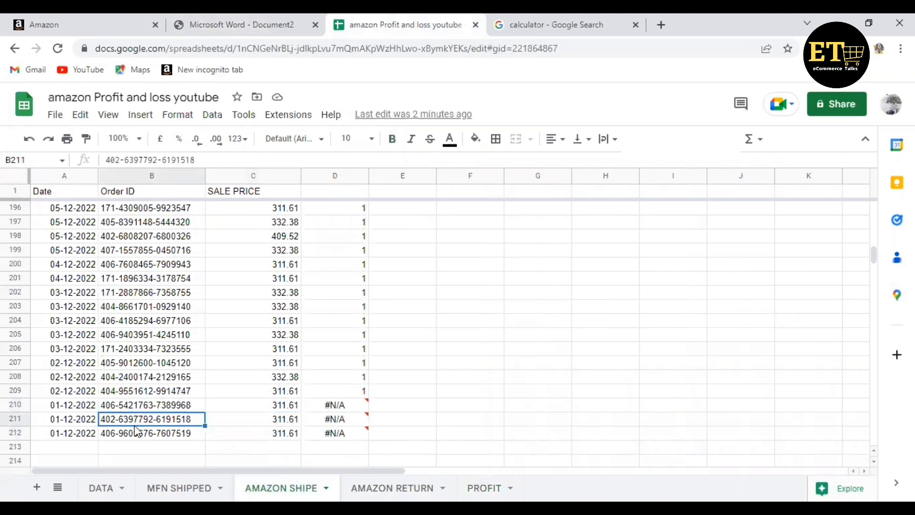
left_click(60, 447)
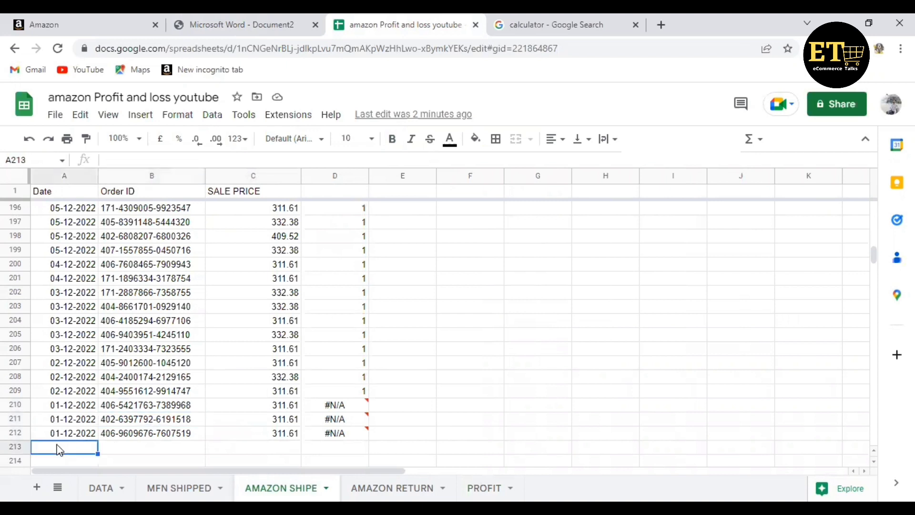
left_click(79, 406)
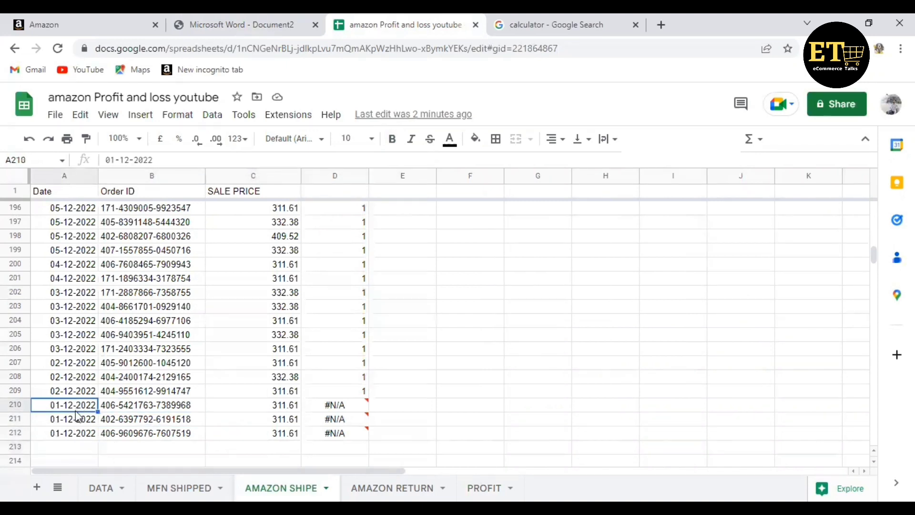
left_click(72, 420)
left_click(70, 433)
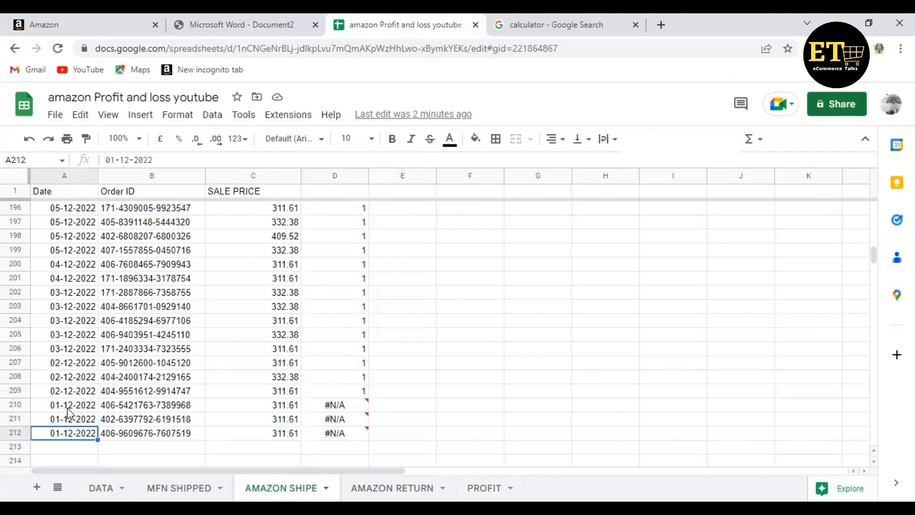
left_click(127, 406)
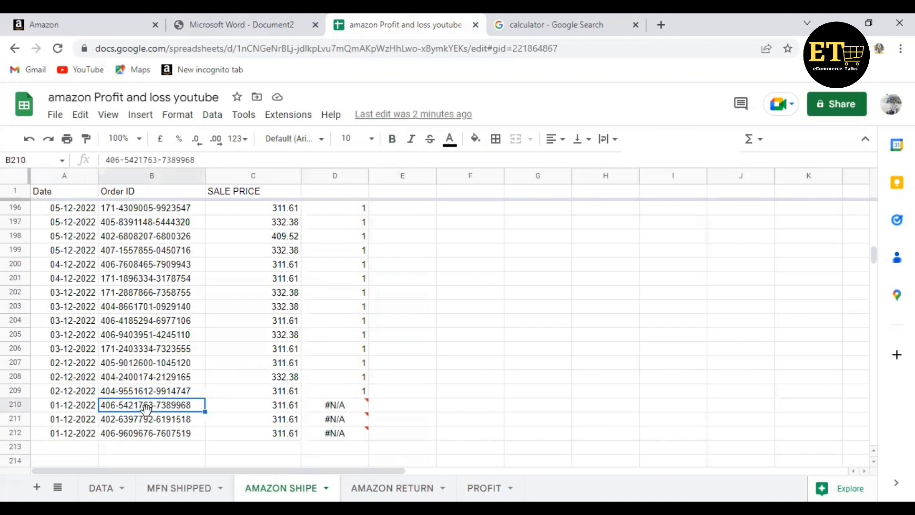
Step: Select the unmatched orders' sale prices in C210:C212 again to read their sum
left_click(276, 405)
key("shift+Down")
key("shift+Down")
key("shift+Down")
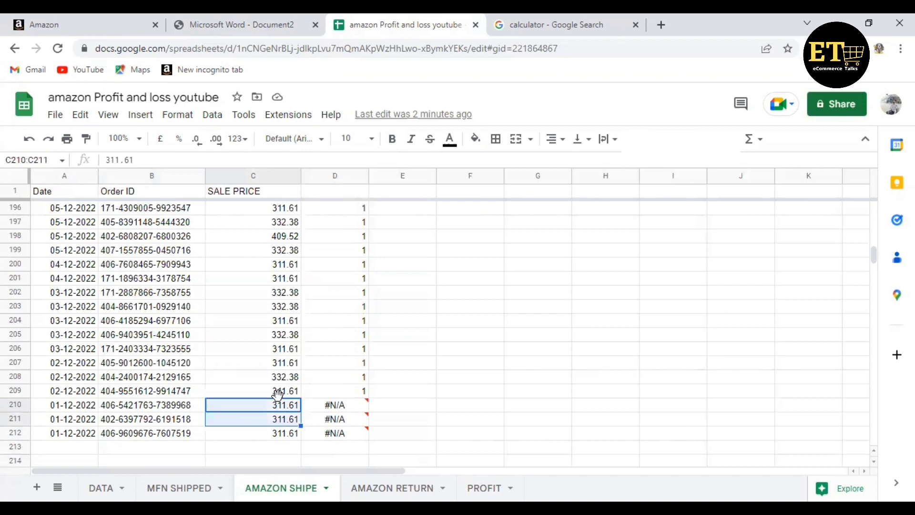
key("shift+Up")
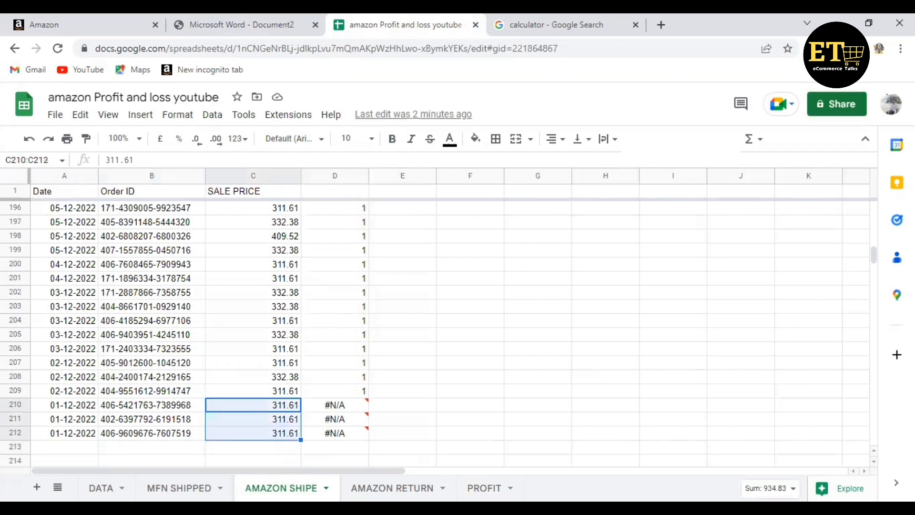
Step: Compare the summary PDF's product sales with the calculator total of SALE plus unmatched orders, and return to the PROFIT sheet
left_click(234, 24)
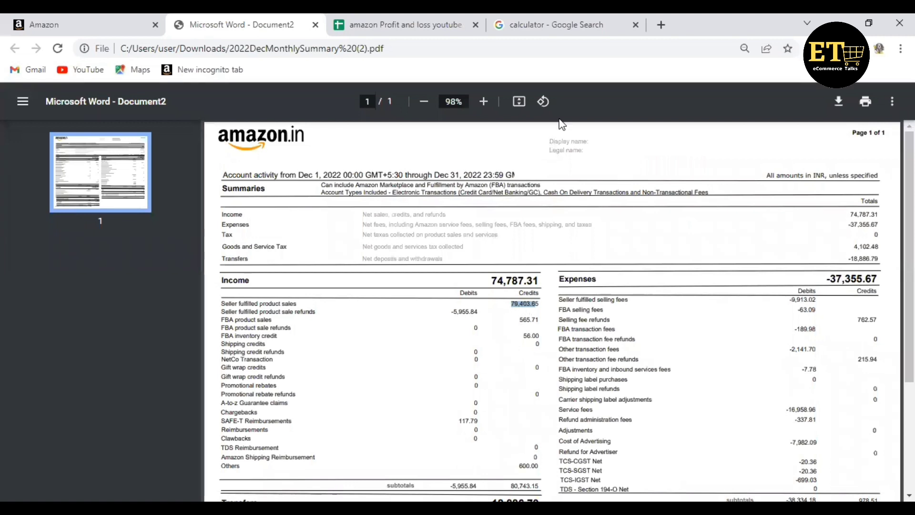
left_click(574, 20)
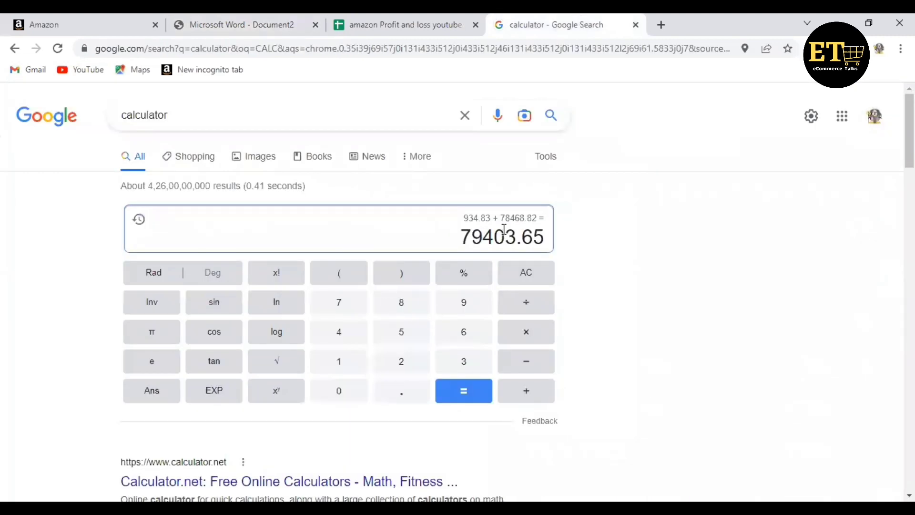
left_click(426, 20)
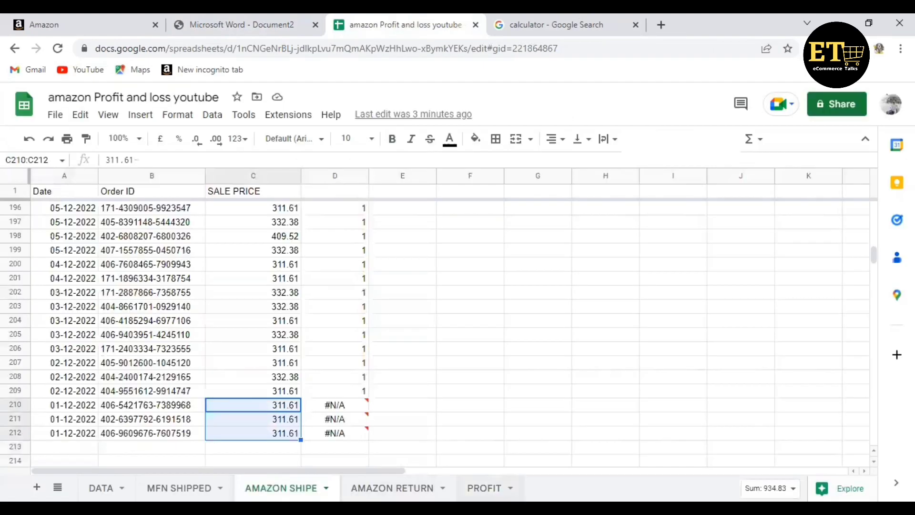
left_click(483, 487)
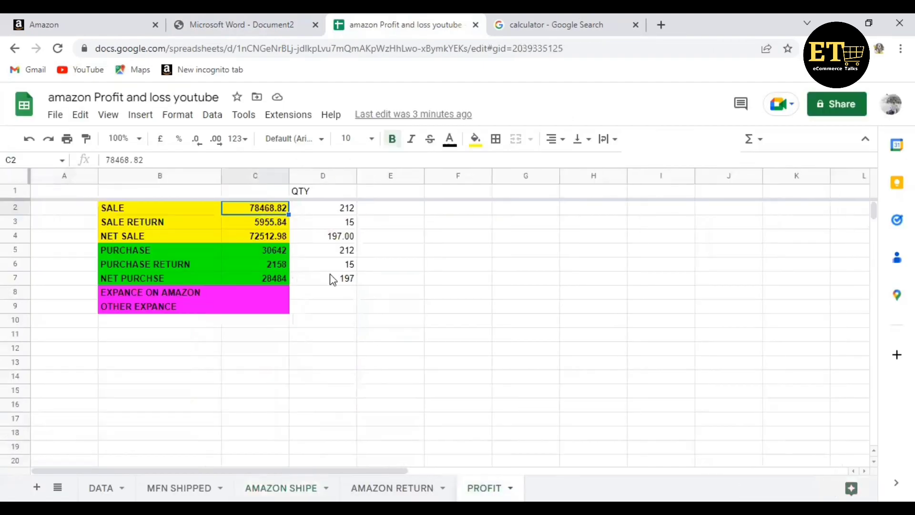
Step: Compare the calculator's total with the seller fulfilled product sales credit in the summary PDF
left_click(534, 28)
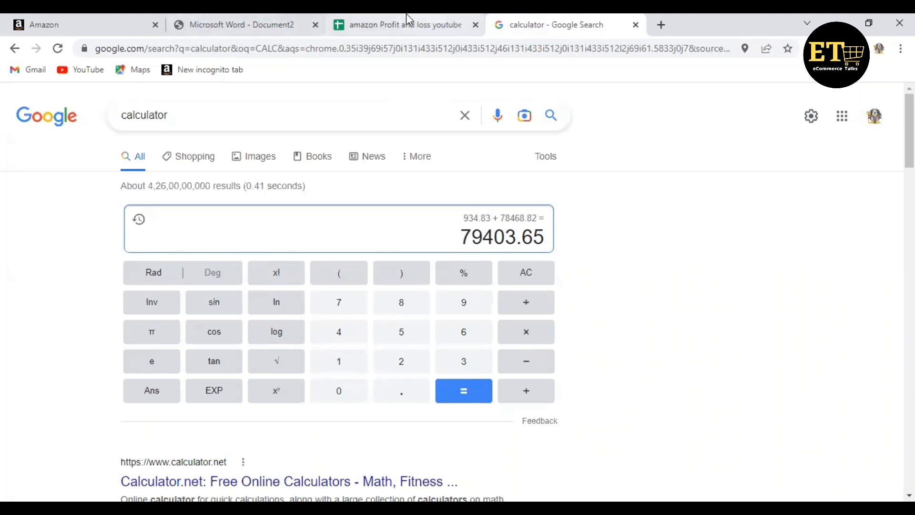
left_click(382, 15)
left_click(271, 14)
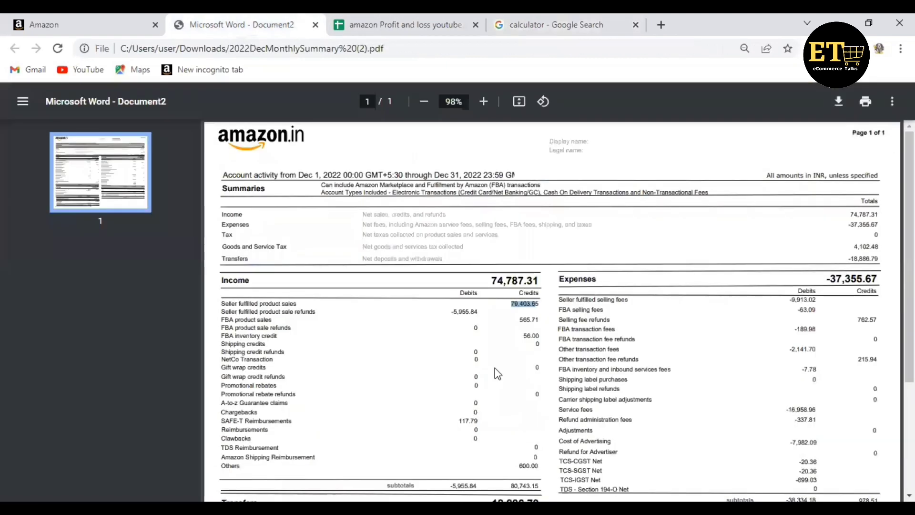
left_click_drag(510, 304, 540, 303)
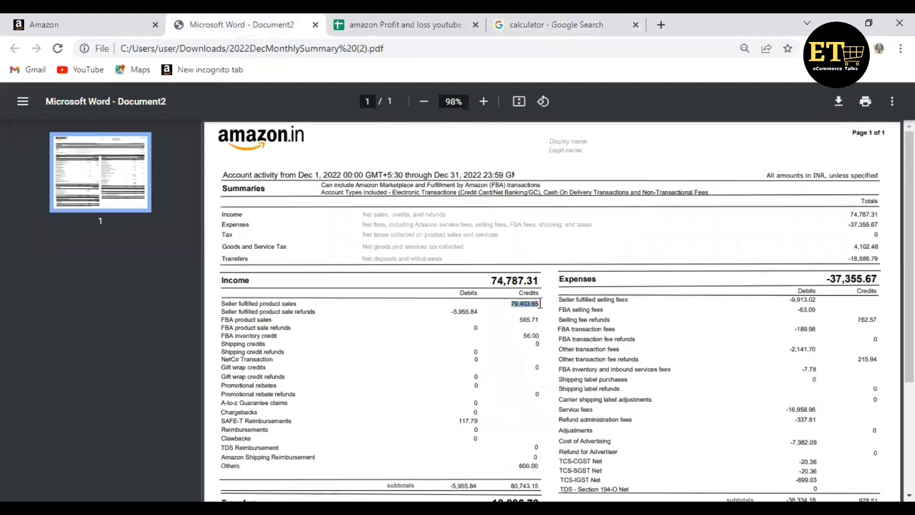
left_click(591, 14)
Step: Examine the order dates at the end of the MFN SHIPPED sheet, from December 30 through the unmatched December 31 orders in rows 209 to 215
left_click(355, 23)
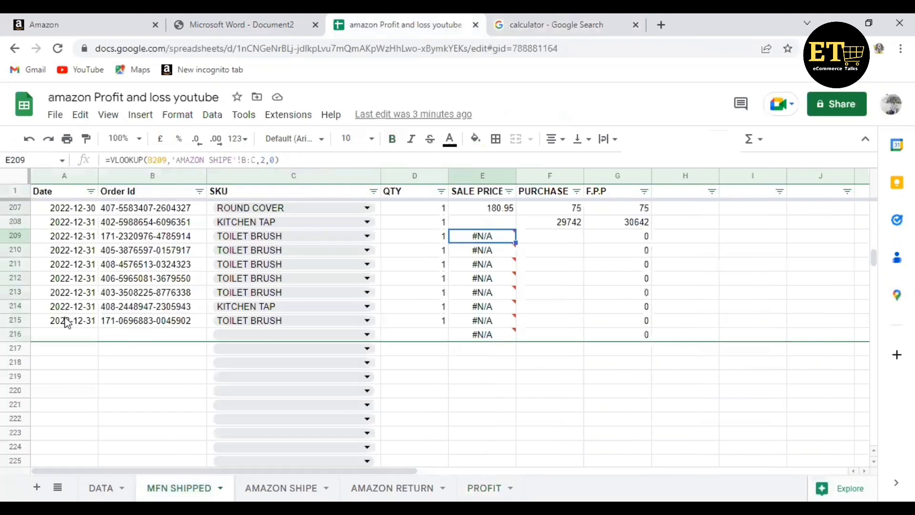
left_click(67, 323)
key("Up")
key("Up")
key("Up")
key("Up")
key("Up")
key("Up")
key("Up")
key("Up")
key("Up")
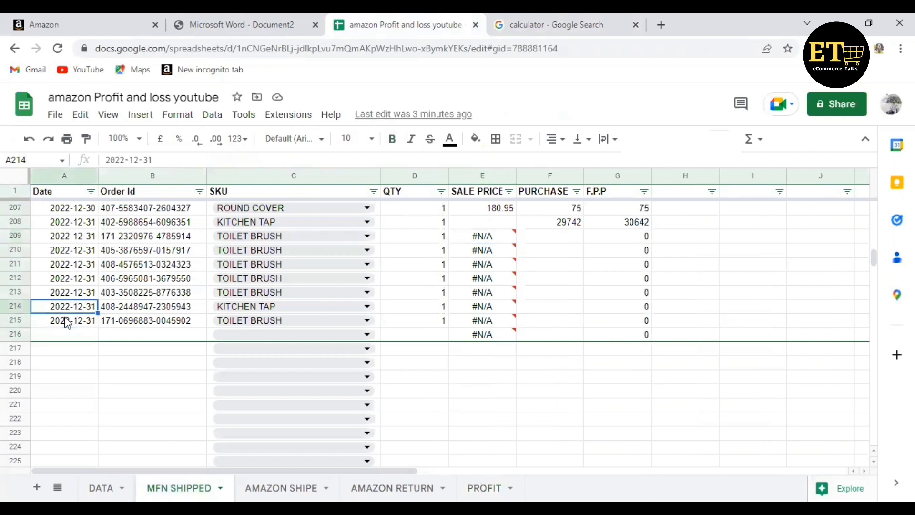
key("Down")
key("Down")
key("Down")
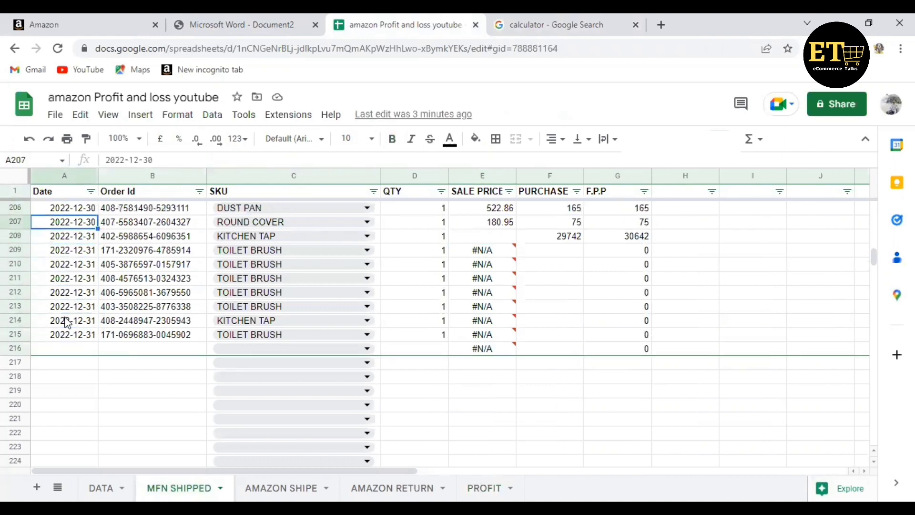
key("Up")
key("Down")
key("Down")
key("Down")
key("Down")
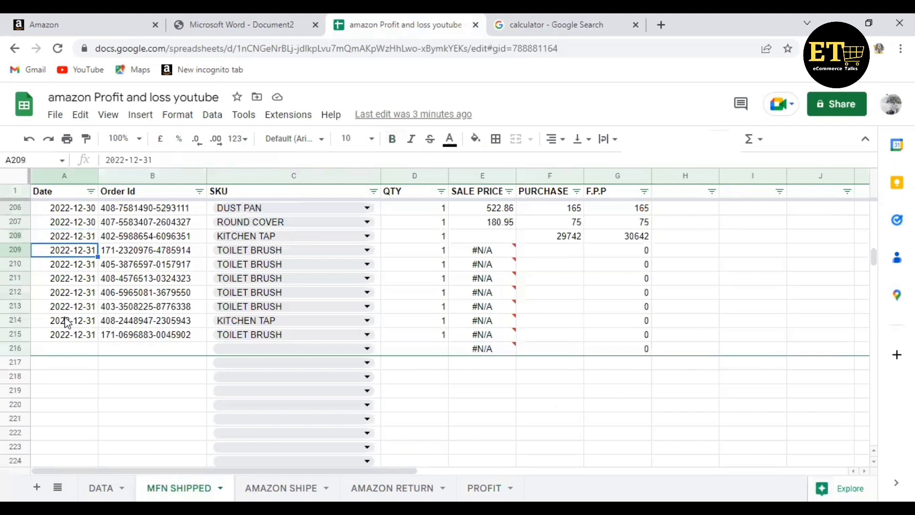
key("Up")
key("Up")
key("Up")
key("Up")
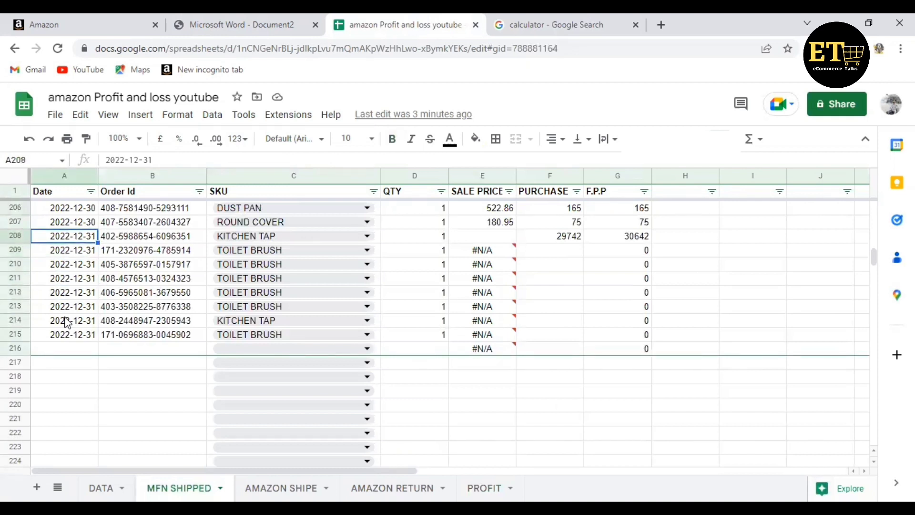
key("Up")
key("Down")
key("Right")
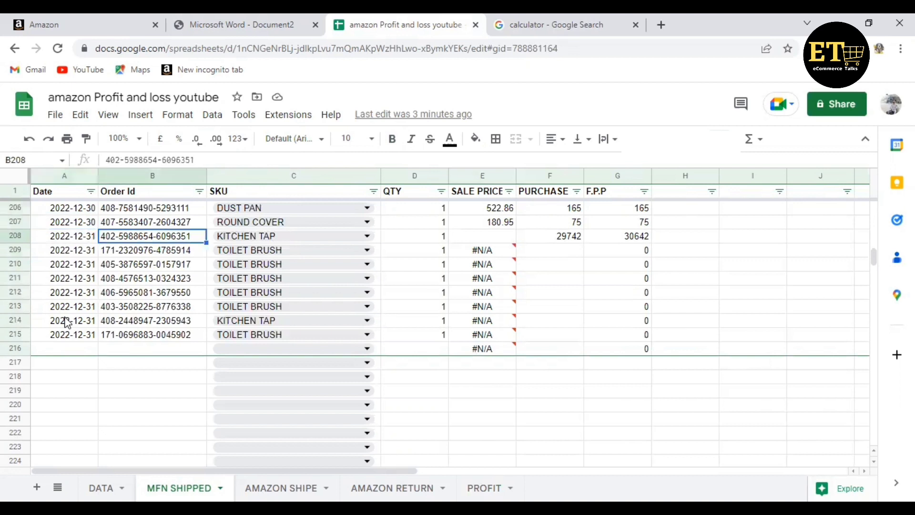
key("Left")
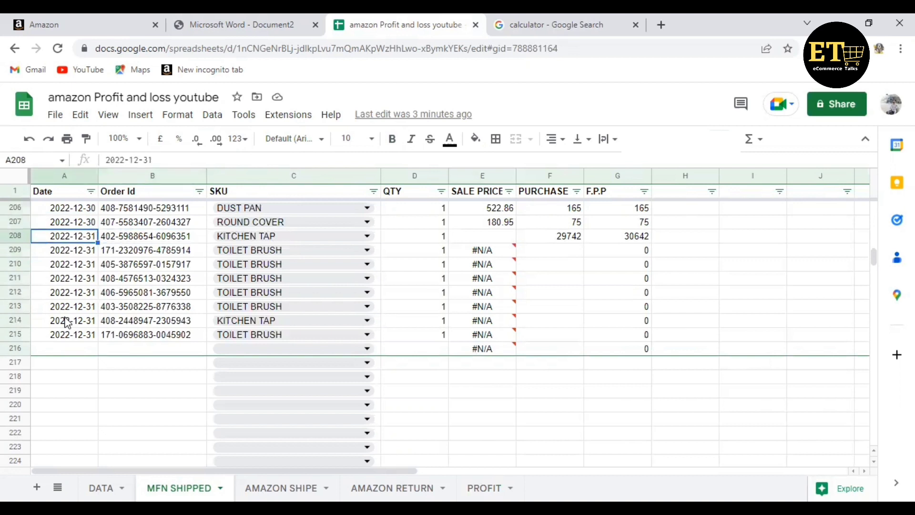
key("Down")
key("Down")
key("Down")
key("Down")
key("Down")
key("Down")
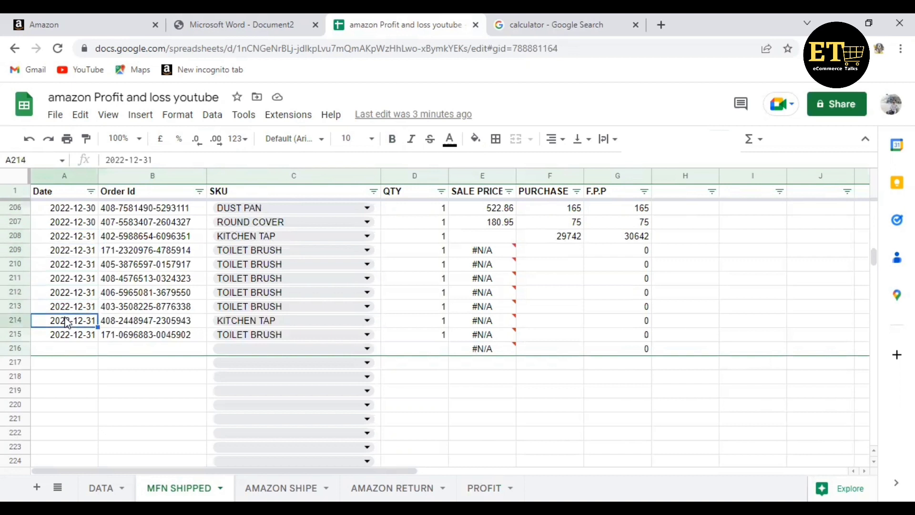
key("Up")
key("Up")
key("Up")
key("Up")
key("Up")
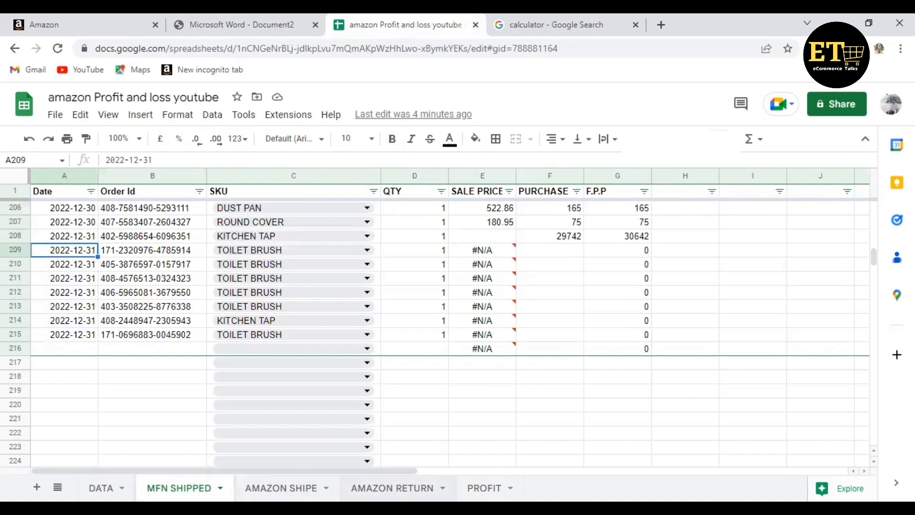
Step: Check the first unmatched order's date in A210 of the AMAZON SHIPE sheet against the seller fulfilled product sales in the summary PDF
left_click(453, 486)
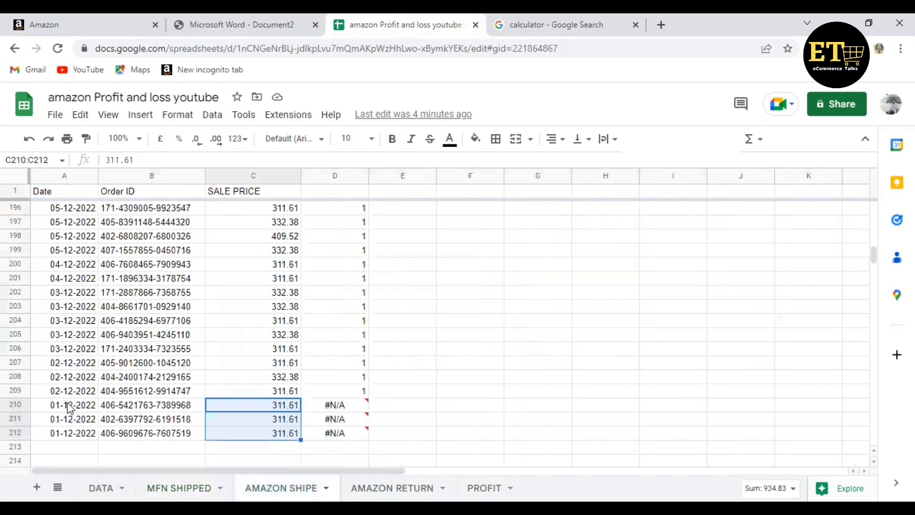
left_click(69, 406)
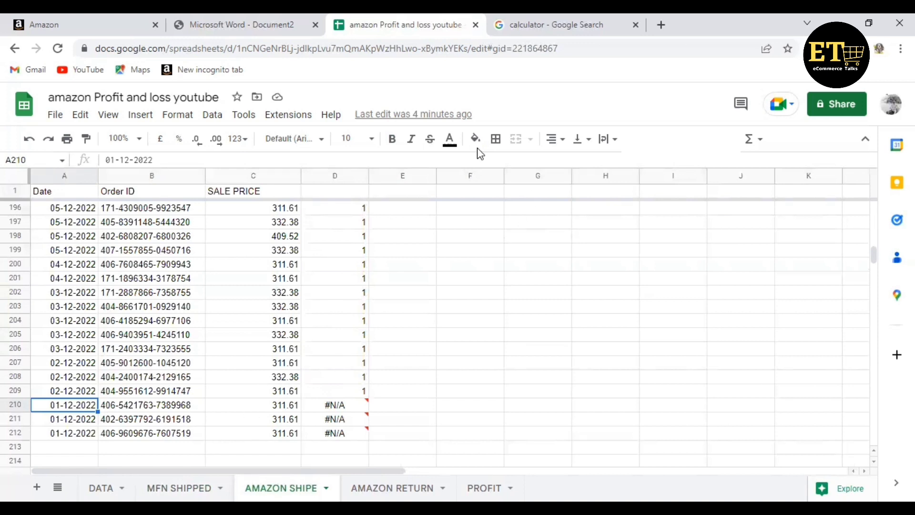
left_click(249, 20)
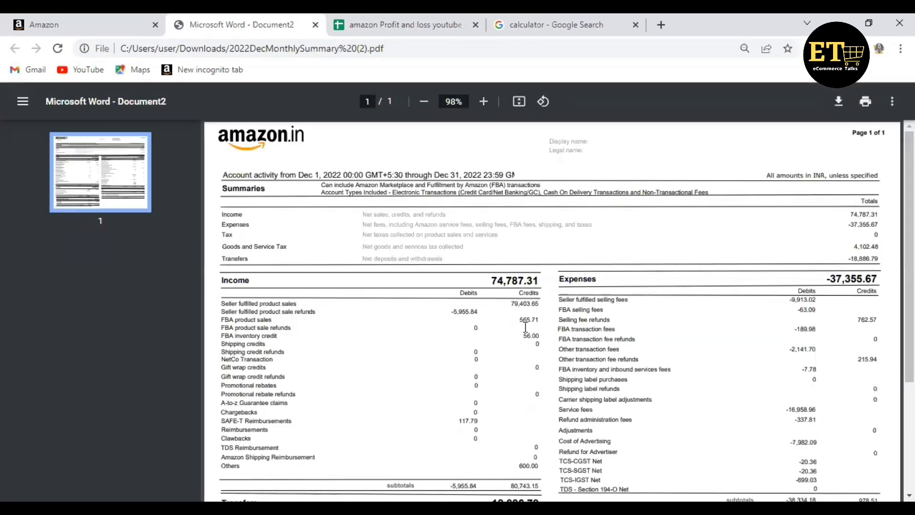
left_click_drag(510, 303, 539, 304)
Step: Compare the summary PDF's seller fulfilled product sale refunds with the SALE RETURN amount in C3 of the PROFIT sheet
left_click(467, 311)
double_click(468, 311)
left_click(393, 19)
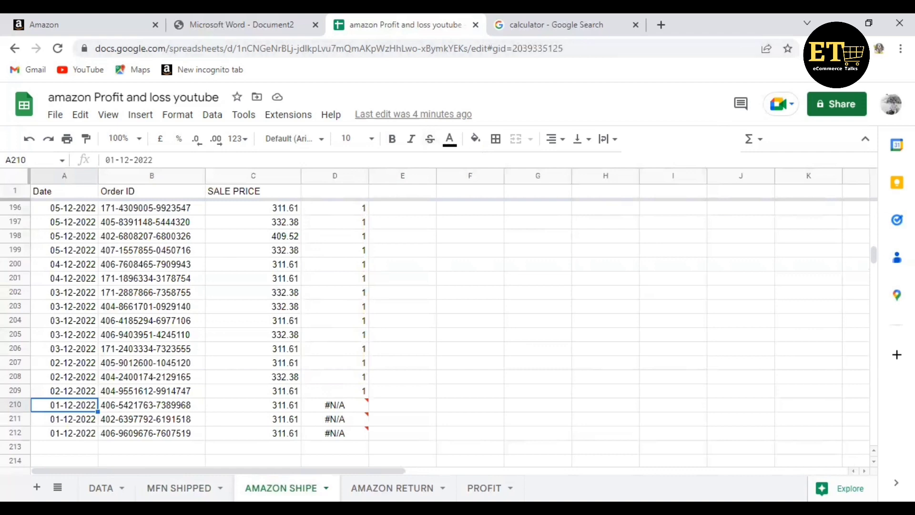
left_click(484, 488)
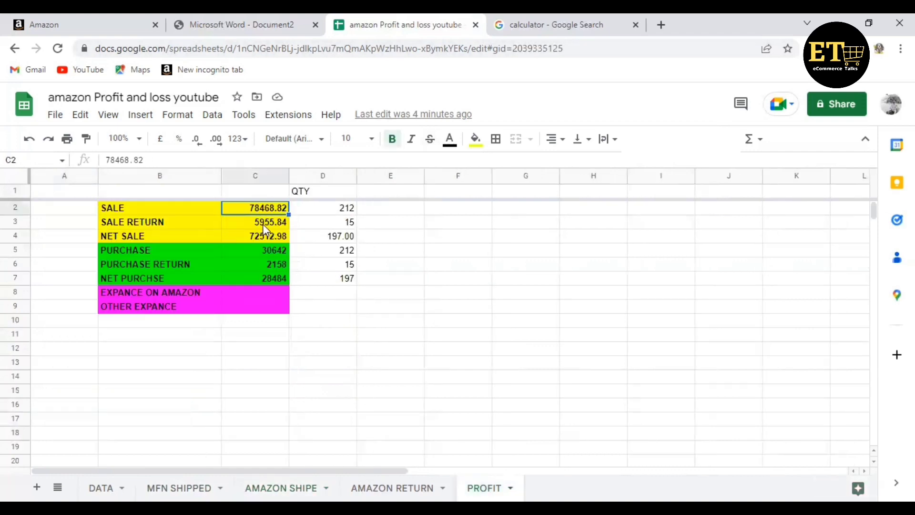
left_click(262, 224)
Step: Review the FBA product sales, FBA inventory credit, Others and total amounts in the summary PDF's Income section
left_click(266, 17)
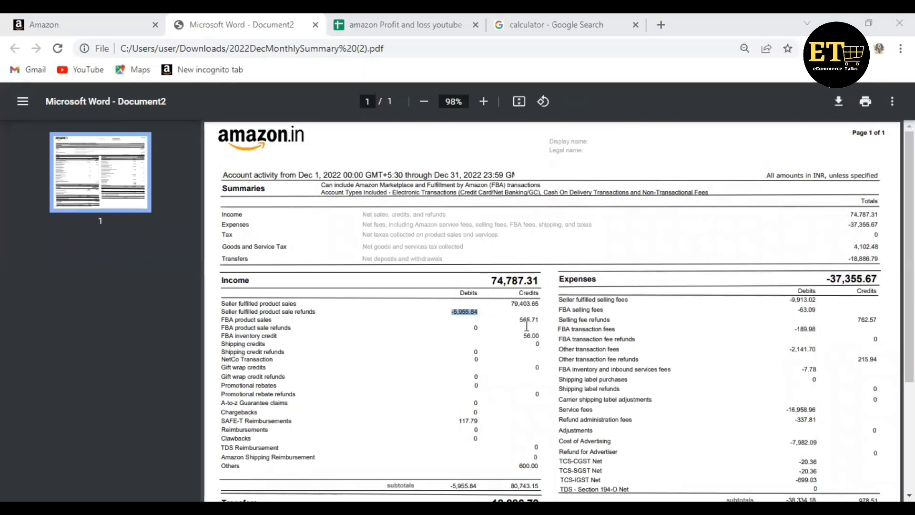
left_click_drag(520, 319, 542, 335)
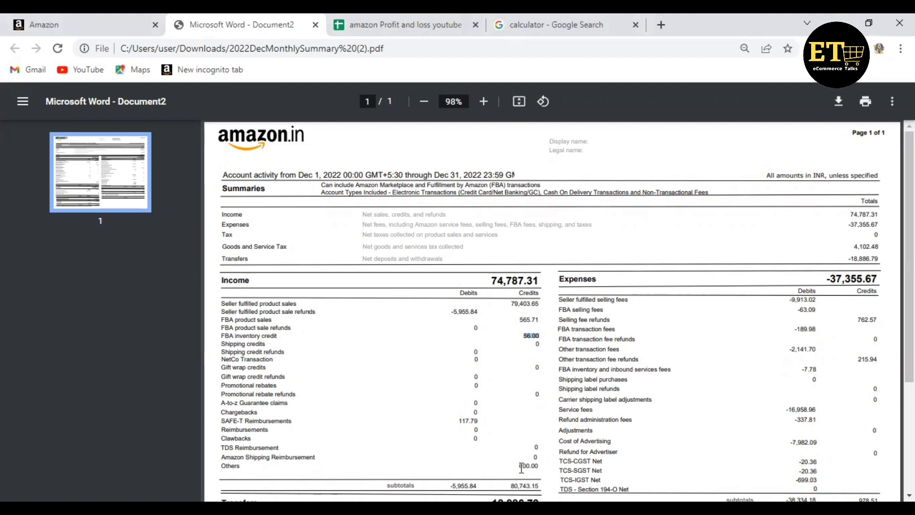
left_click_drag(520, 466, 539, 485)
left_click_drag(489, 281, 539, 281)
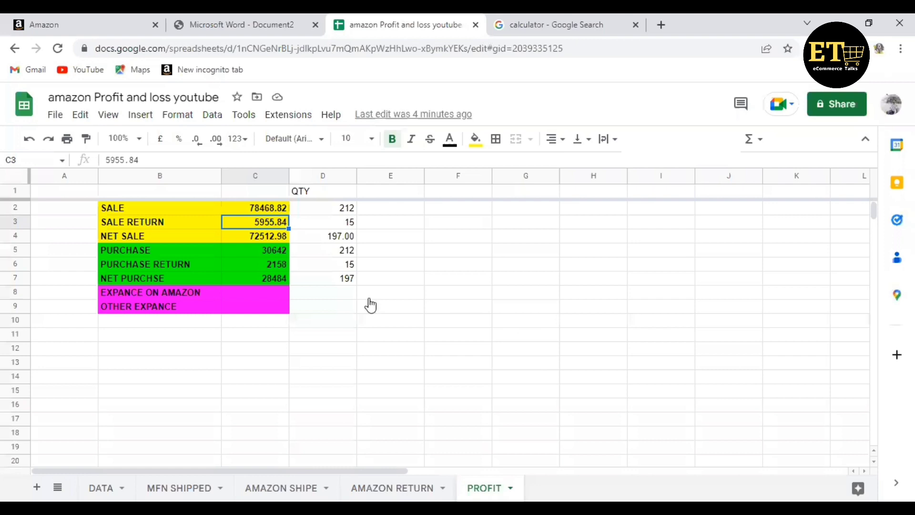
Step: Select the EXPANCE ON AMAZON amount cell C8 in the PROFIT sheet, and review the selling and transaction fees in the summary PDF's Expenses section
left_click(392, 16)
left_click(260, 293)
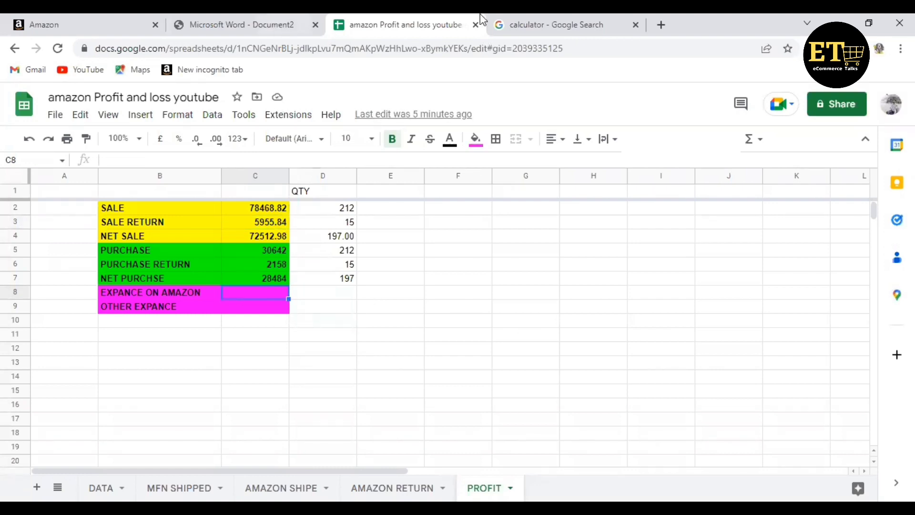
left_click(241, 18)
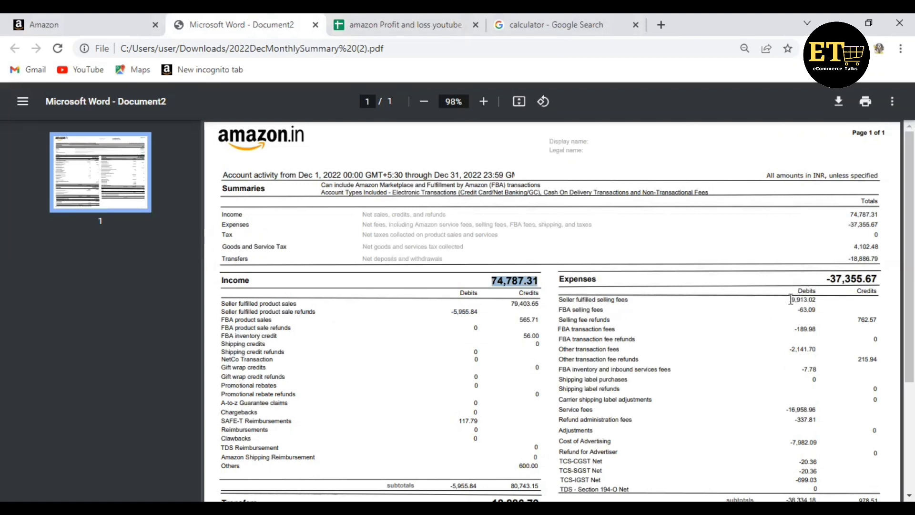
left_click_drag(789, 299, 812, 300)
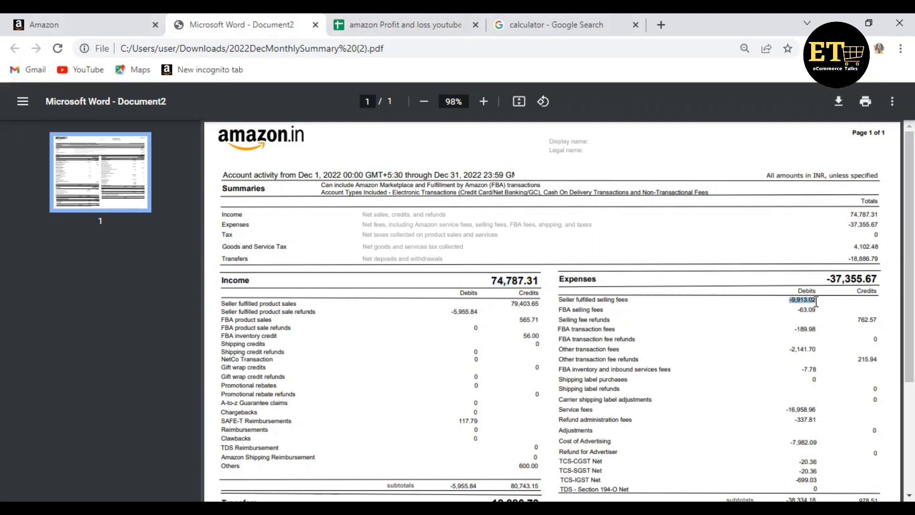
left_click(811, 348)
double_click(812, 347)
left_click(796, 344)
left_click_drag(797, 310, 823, 326)
Step: Review the service fees, refund administration fees, advertising cost, TCS entries and total in the PDF's Expenses section
left_click_drag(791, 408, 818, 420)
left_click_drag(563, 422, 793, 442)
left_click_drag(829, 278, 882, 279)
left_click(845, 278)
left_click_drag(801, 460, 805, 462)
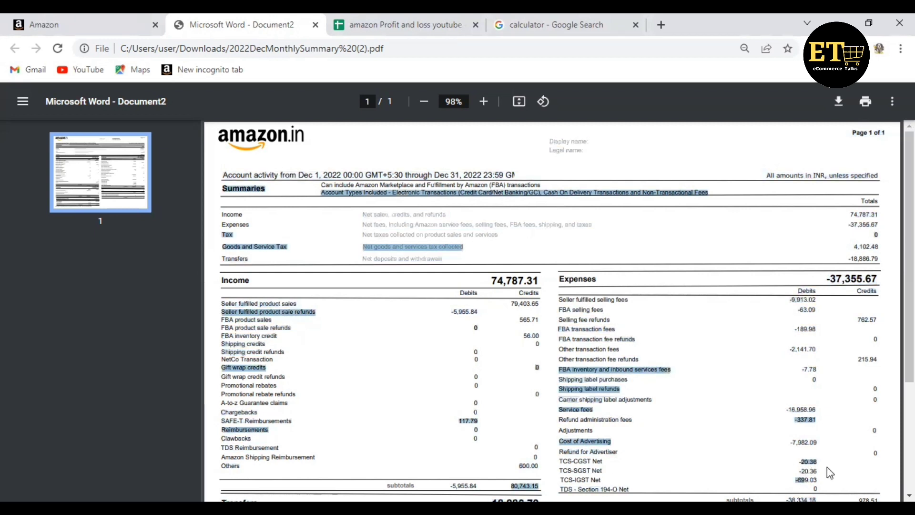
left_click(807, 466)
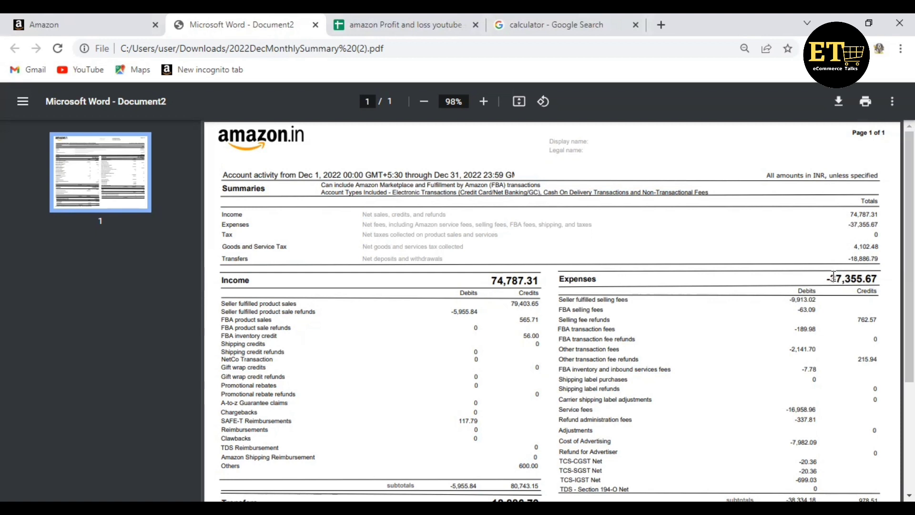
Step: Clear the calculator and enter the summary PDF's Expenses total, 37355.67
left_click_drag(830, 278, 879, 277)
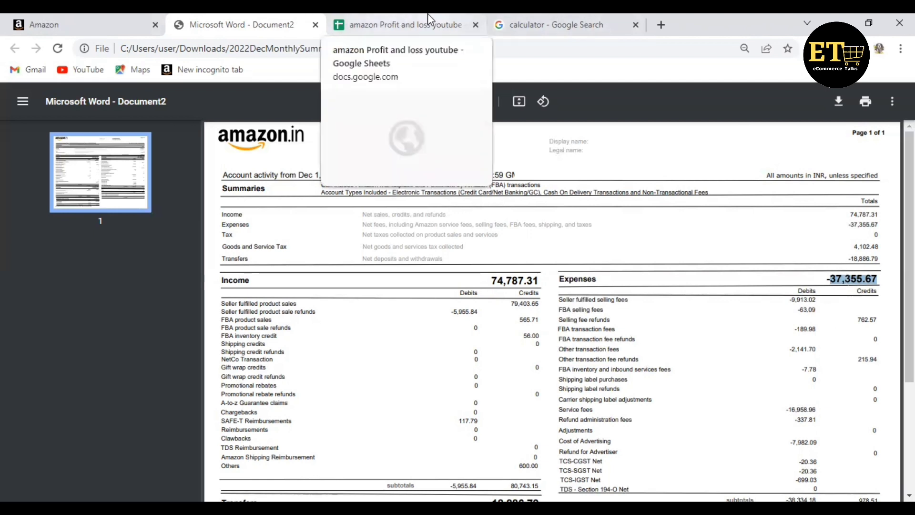
left_click(521, 14)
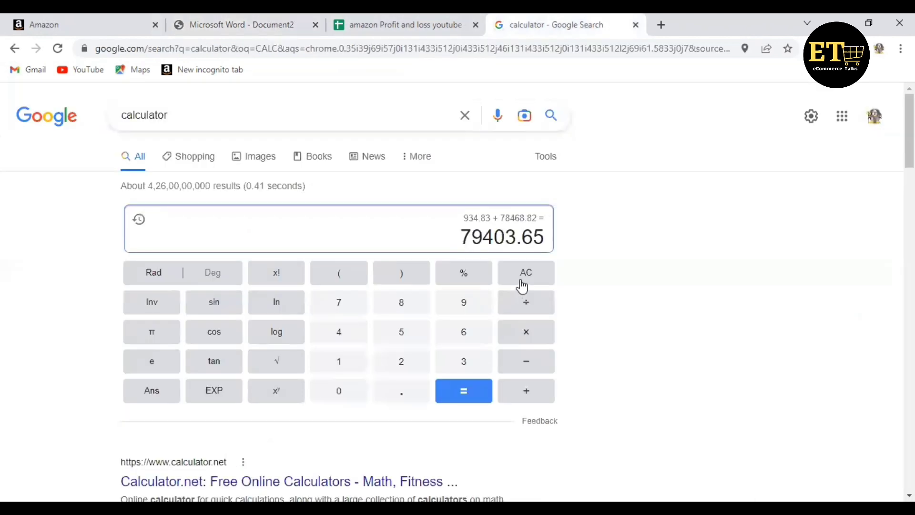
left_click(522, 277)
left_click(463, 367)
left_click(339, 307)
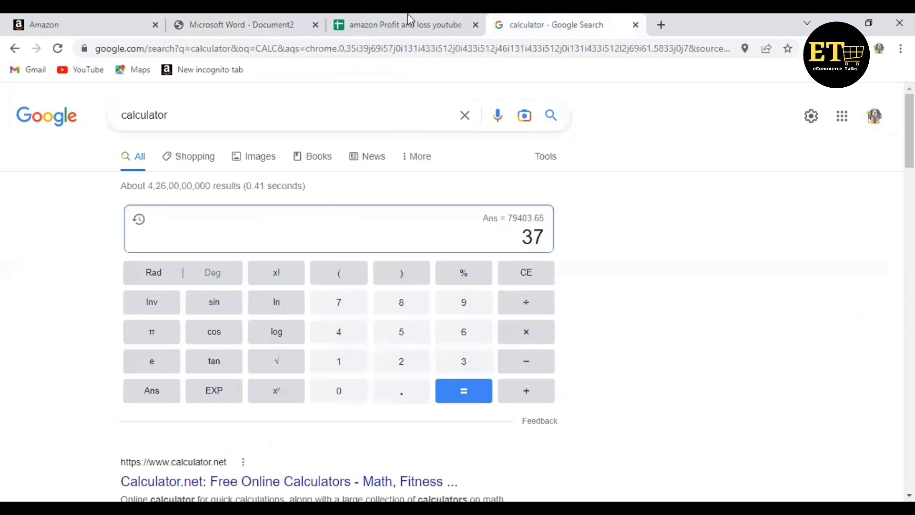
left_click(281, 24)
left_click(465, 362)
left_click(407, 337)
left_click(406, 338)
left_click(257, 22)
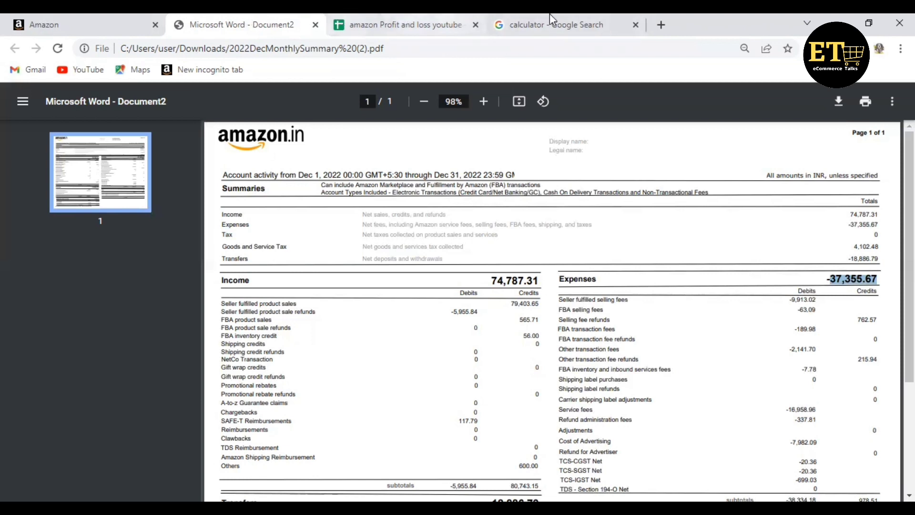
left_click(524, 28)
left_click(398, 388)
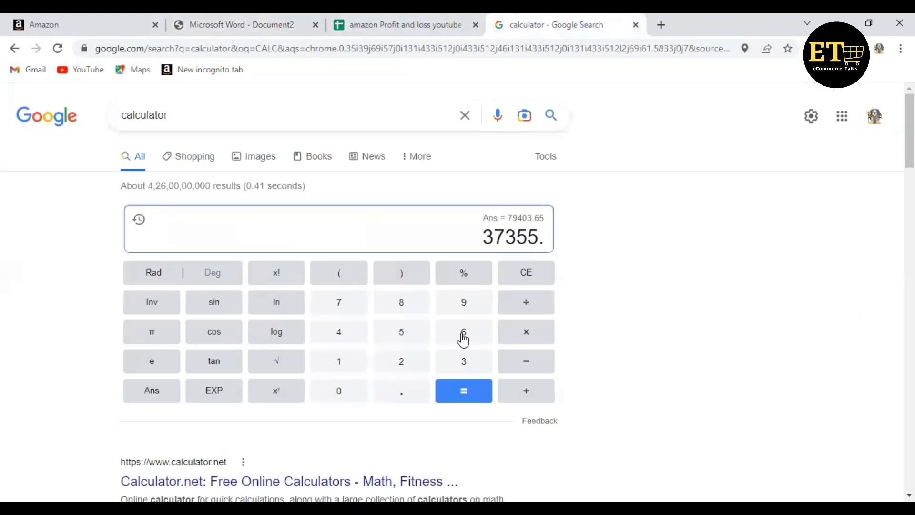
left_click(462, 336)
left_click(333, 301)
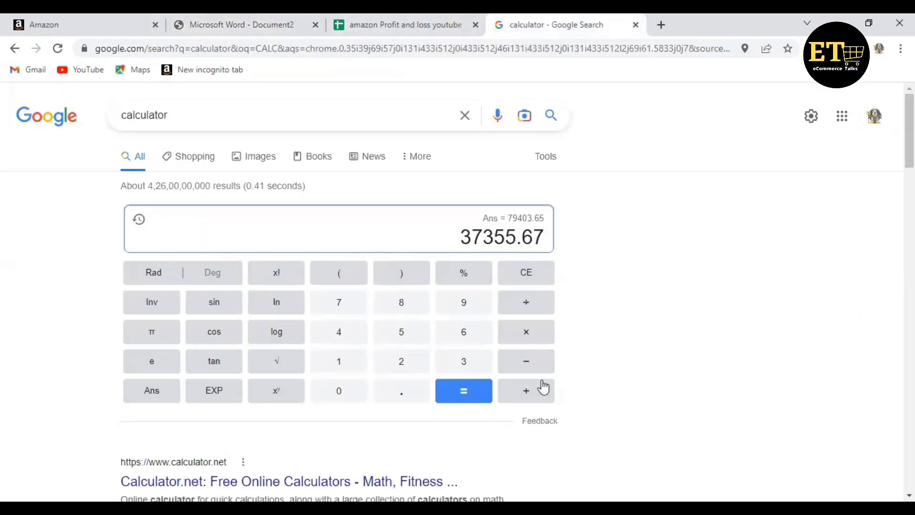
Step: Check the TCS-CGST and TCS-SGST amounts in the summary PDF and subtract 40.48 from the Expenses total in the calculator
left_click(523, 369)
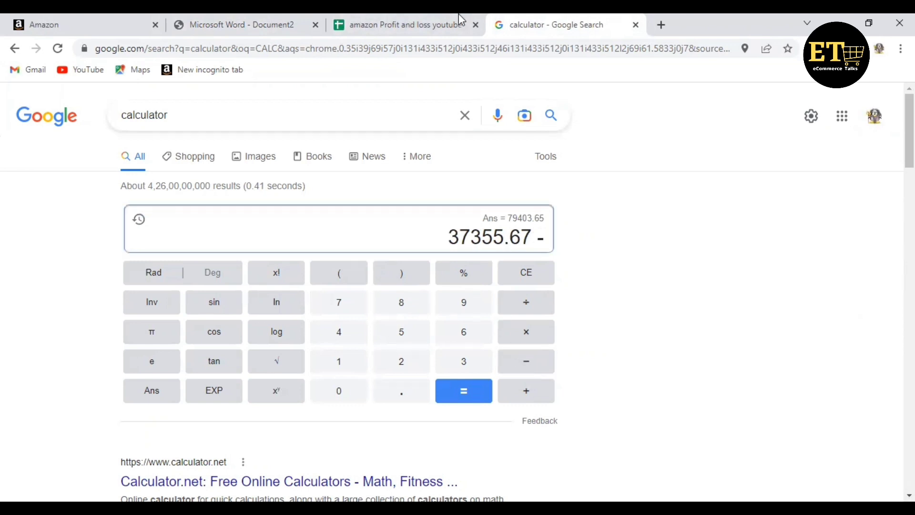
left_click(252, 29)
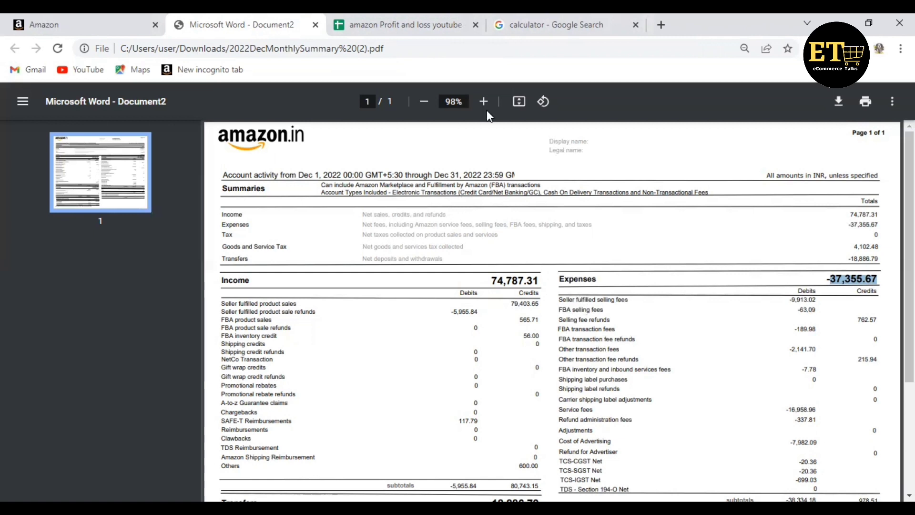
left_click(442, 25)
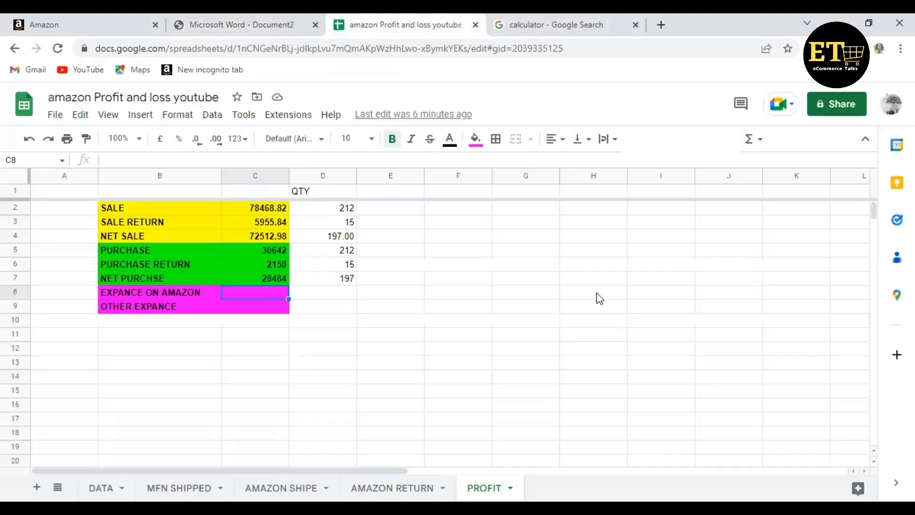
left_click(506, 21)
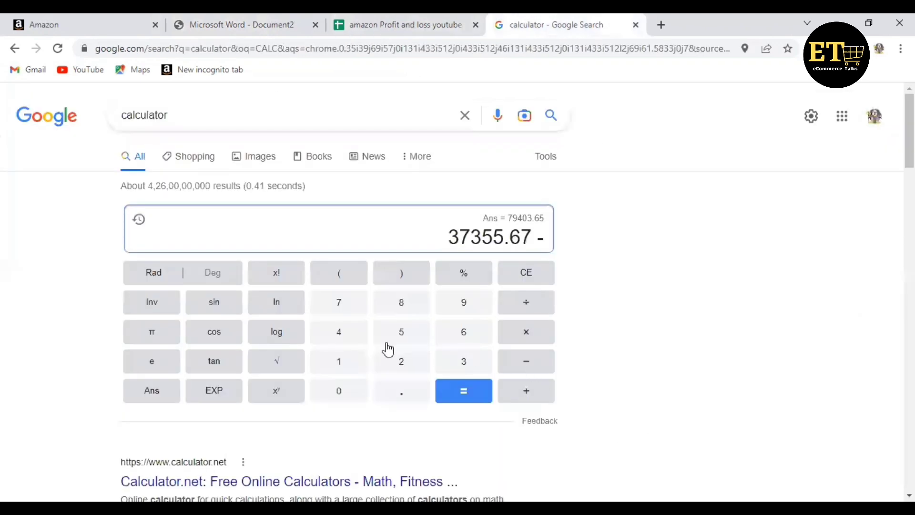
left_click(351, 341)
left_click(350, 386)
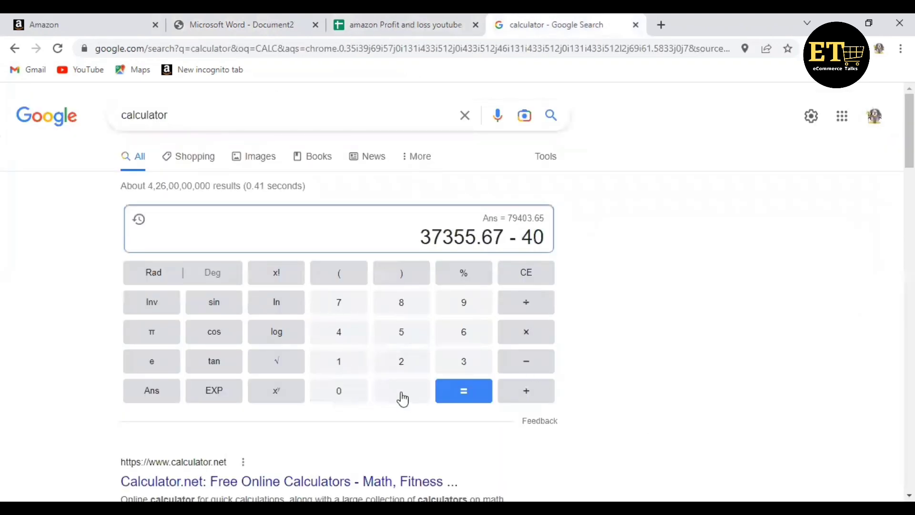
left_click(403, 398)
left_click(358, 339)
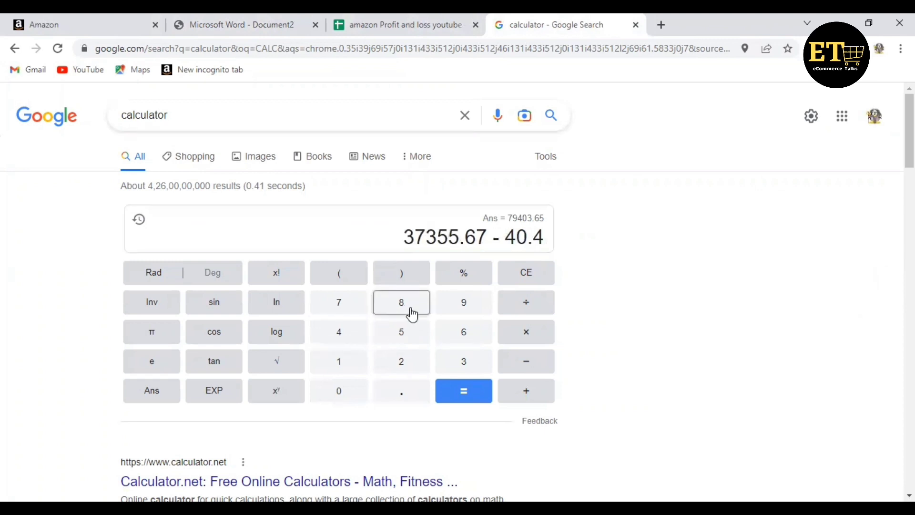
left_click(412, 314)
Step: Look up the TCS-IGST Net amount in the summary PDF, subtract 699.03 in the calculator and compute the result
left_click(527, 362)
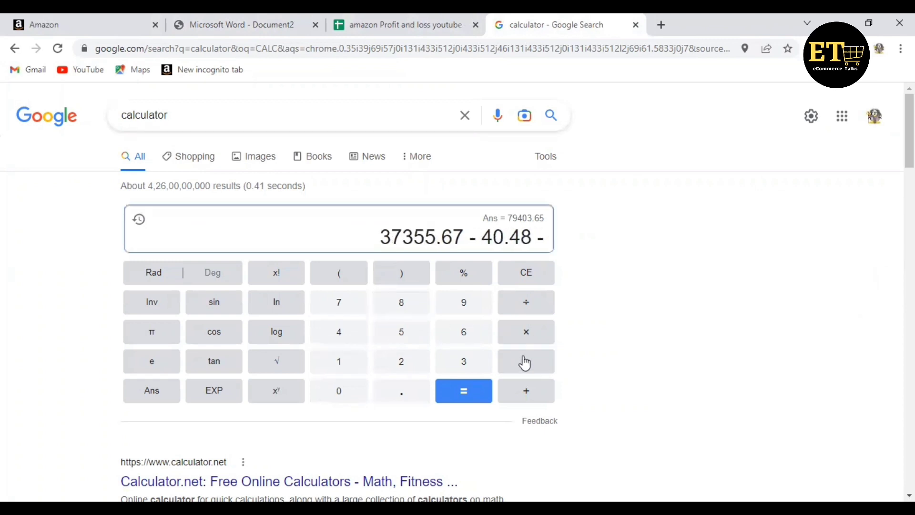
left_click(386, 17)
left_click(246, 22)
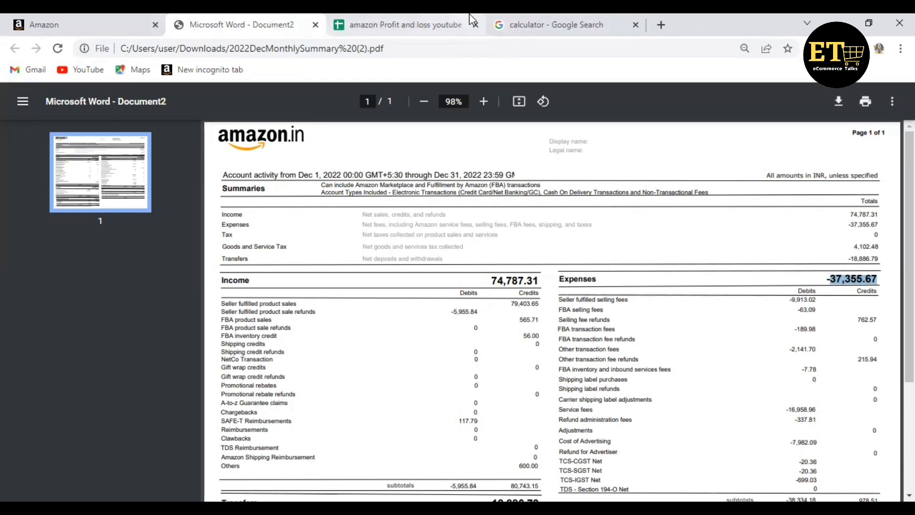
left_click(587, 29)
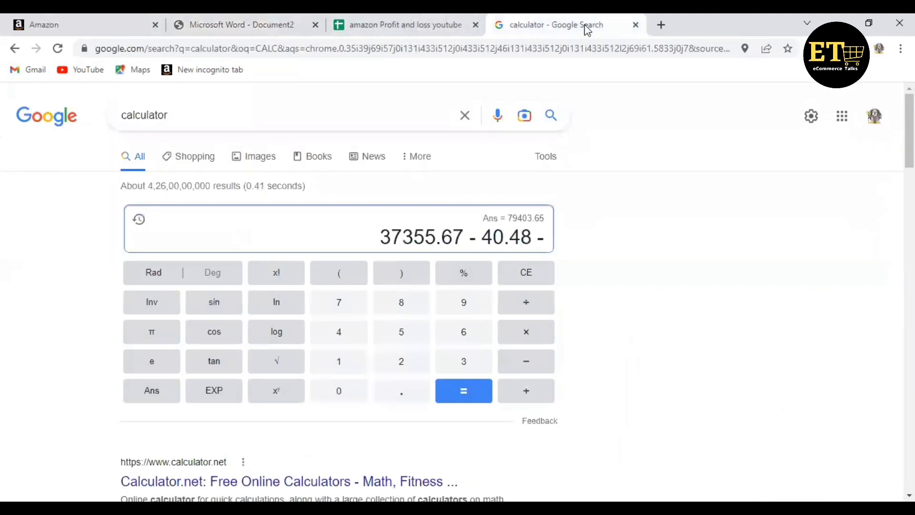
left_click(472, 333)
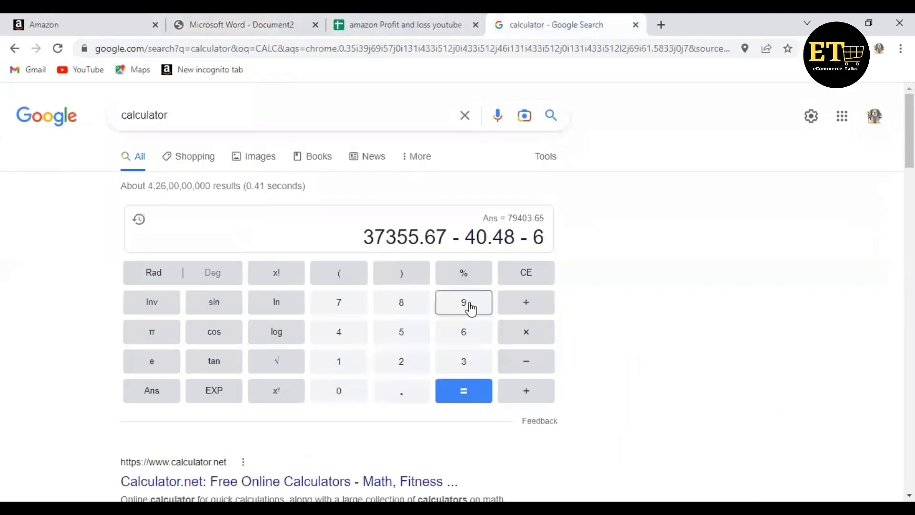
double_click(470, 308)
key("period")
left_click(333, 392)
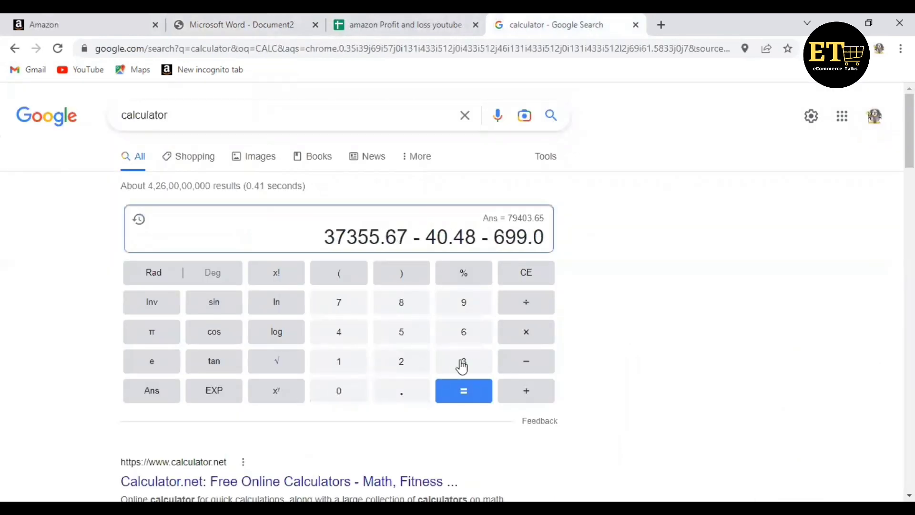
left_click(461, 366)
left_click(471, 397)
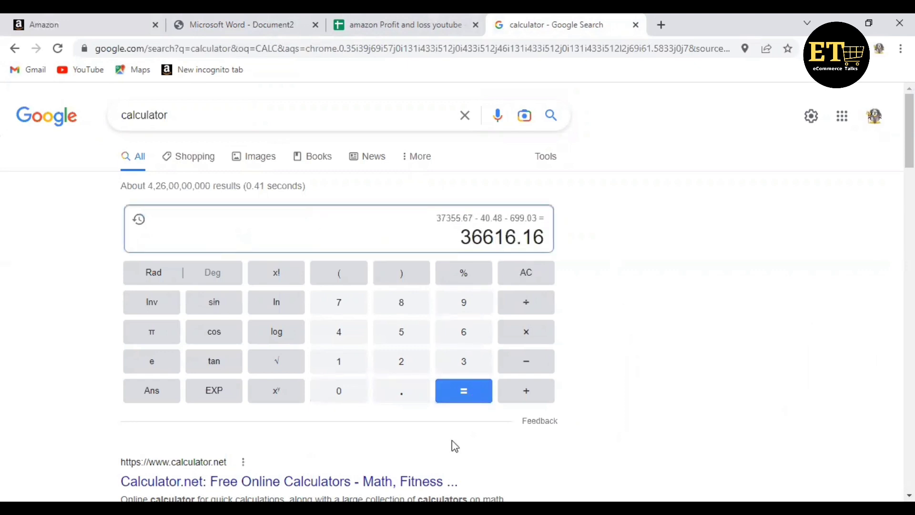
Step: Enter the calculated Amazon expense, 36616.16, in cell C8 of the PROFIT sheet
left_click(426, 21)
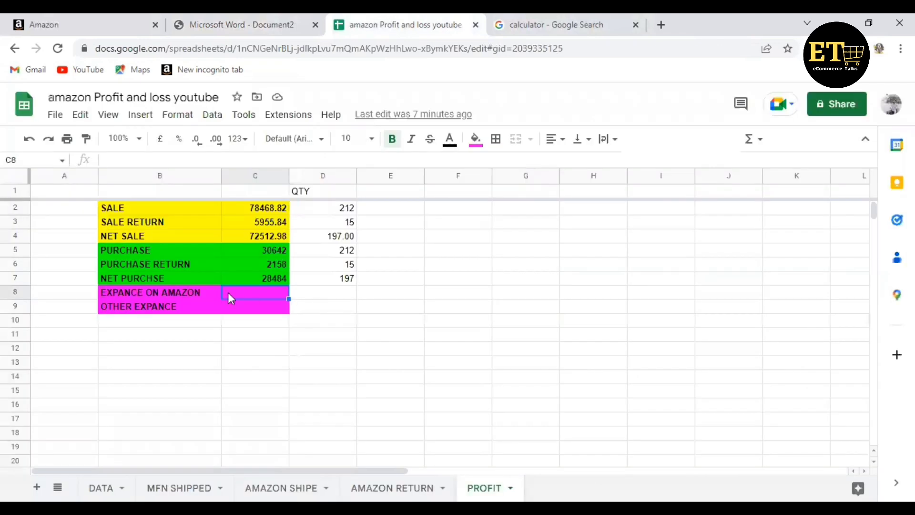
type("3661")
key("ctrl+Tab")
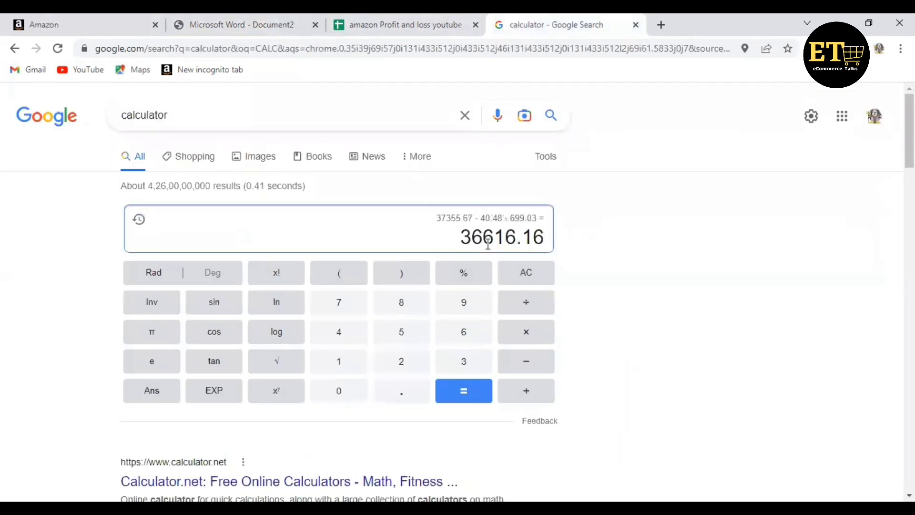
left_click(357, 23)
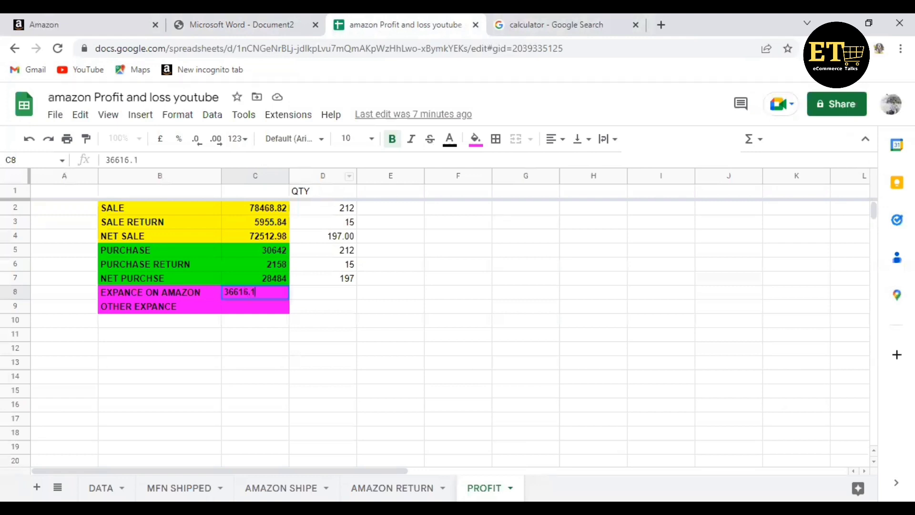
type("6.16")
left_click(316, 312)
left_click(261, 290)
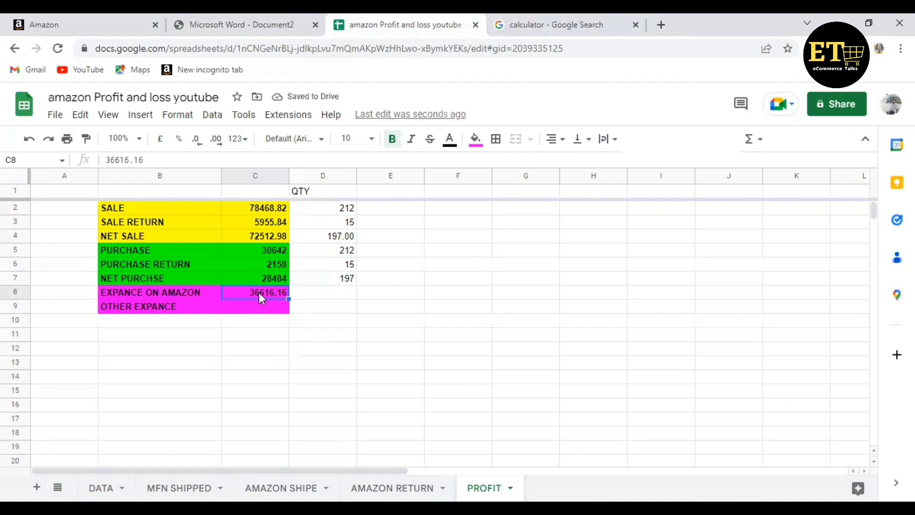
Step: Enter 0 as the OTHER EXPANCE amount in cell C9
key("Down")
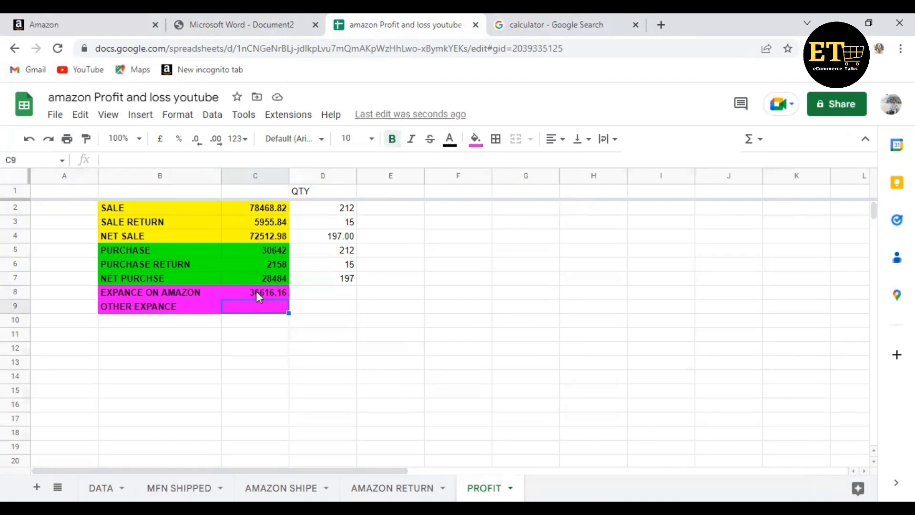
left_click(255, 293)
left_click(250, 308)
left_click(335, 310)
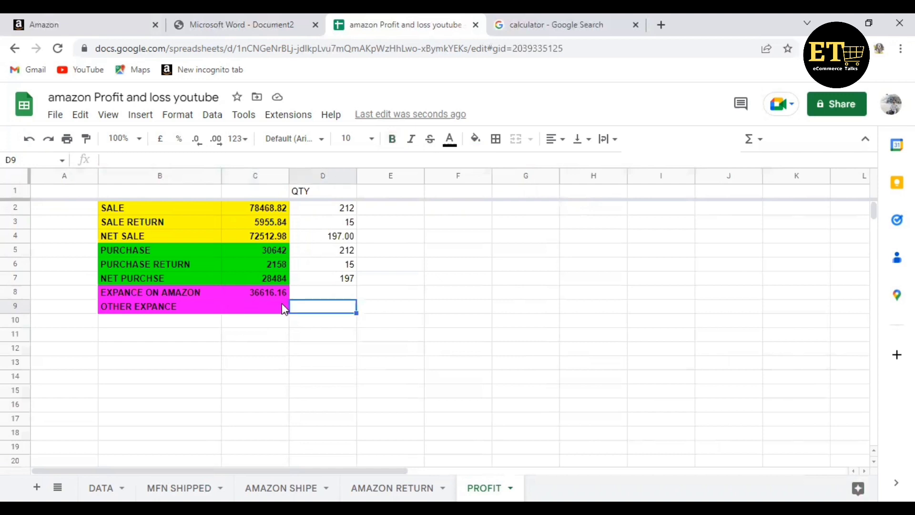
left_click(248, 310)
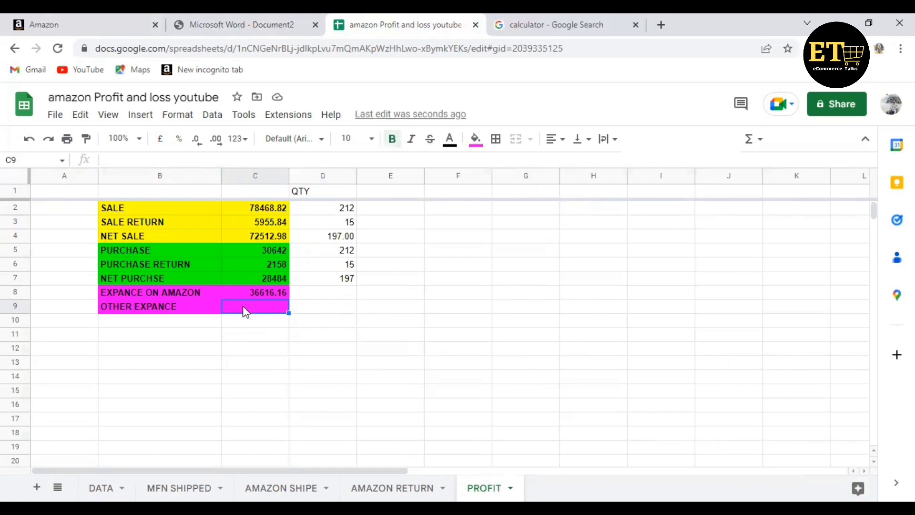
type("0")
key("Return")
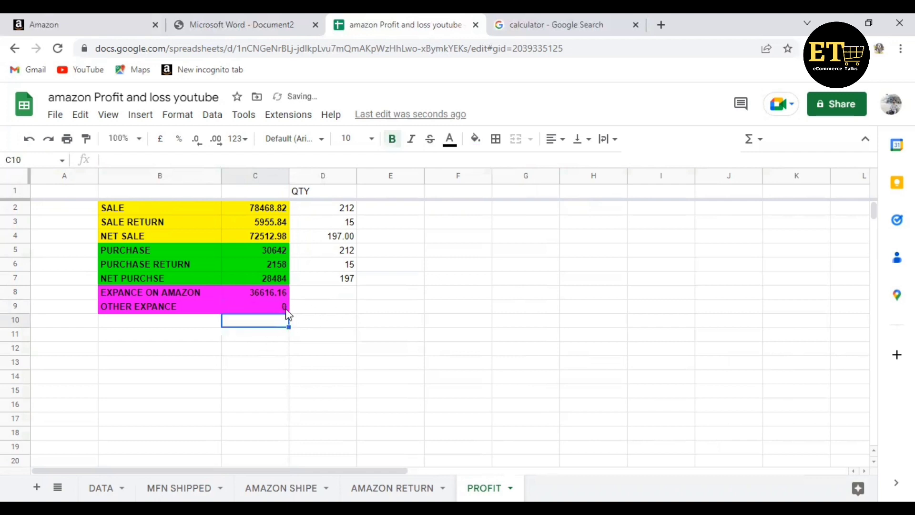
left_click(278, 307)
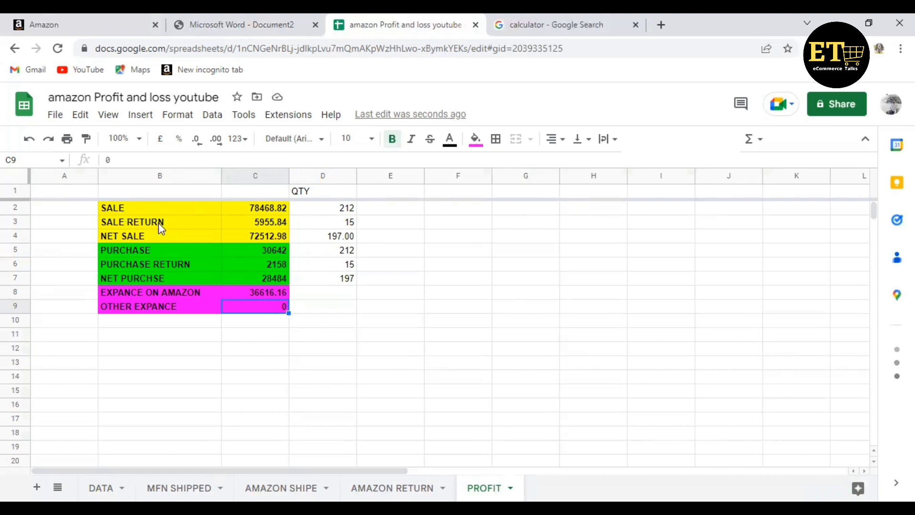
Step: Review the NET SALE, NET PURCHSE and EXPANCE ON AMAZON labels, and add the label NET EXPANCE in cell B10
left_click(127, 235)
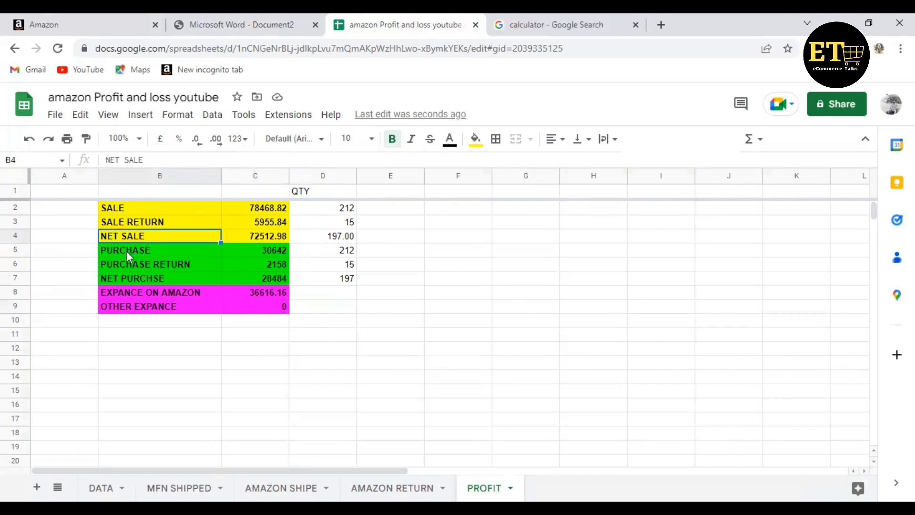
left_click(133, 278)
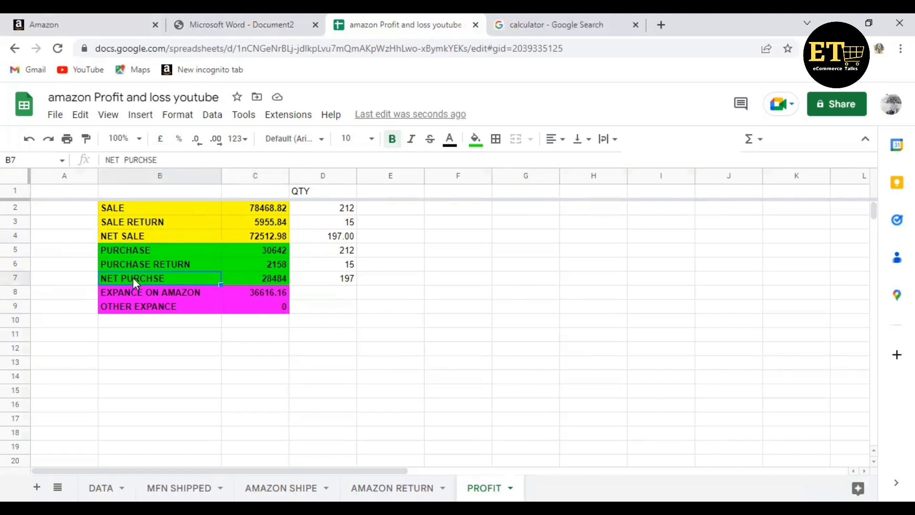
left_click(135, 293)
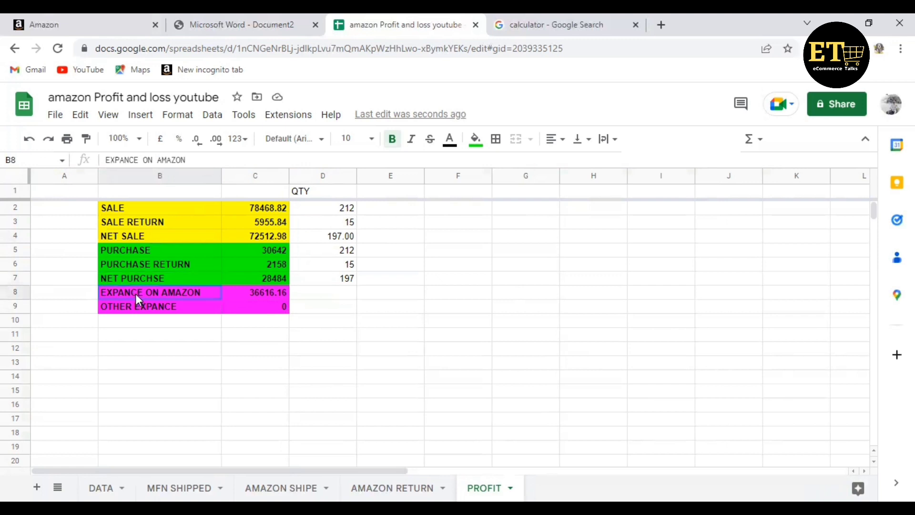
left_click(160, 324)
type("NE")
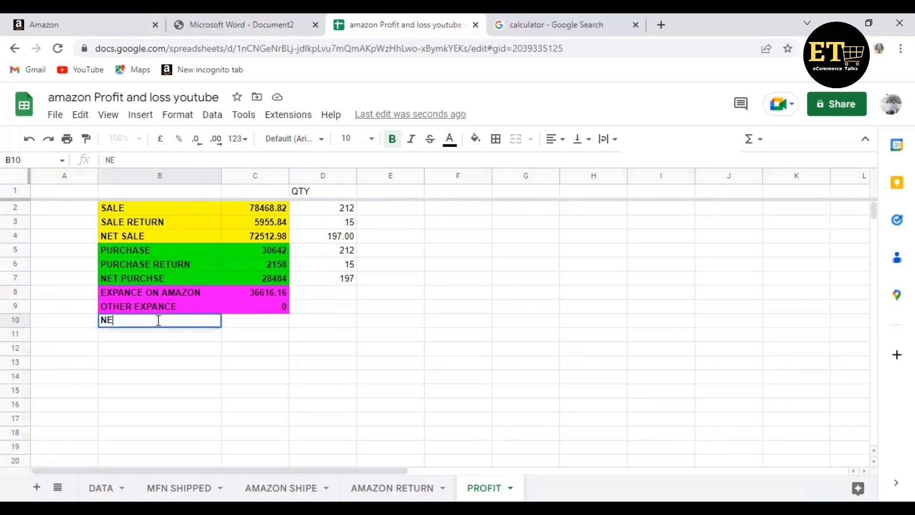
type("T  EXPANCE")
key("Tab")
Step: Fill the NET EXPANCE cells B10:C10 with magenta
left_click(157, 324)
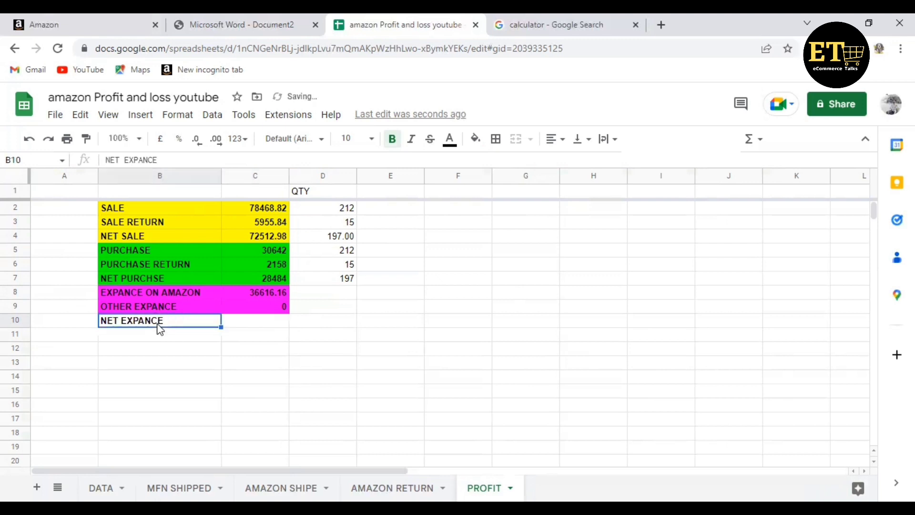
key("shift+Right")
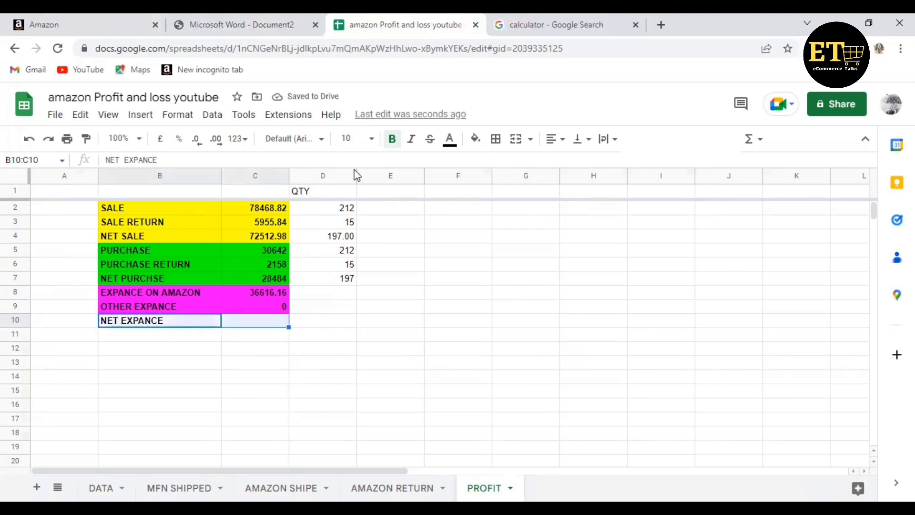
left_click(475, 138)
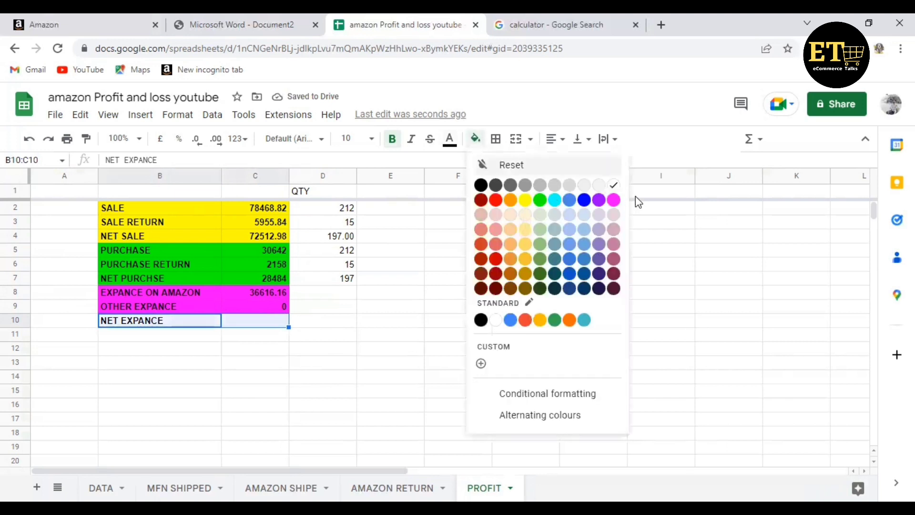
left_click(614, 200)
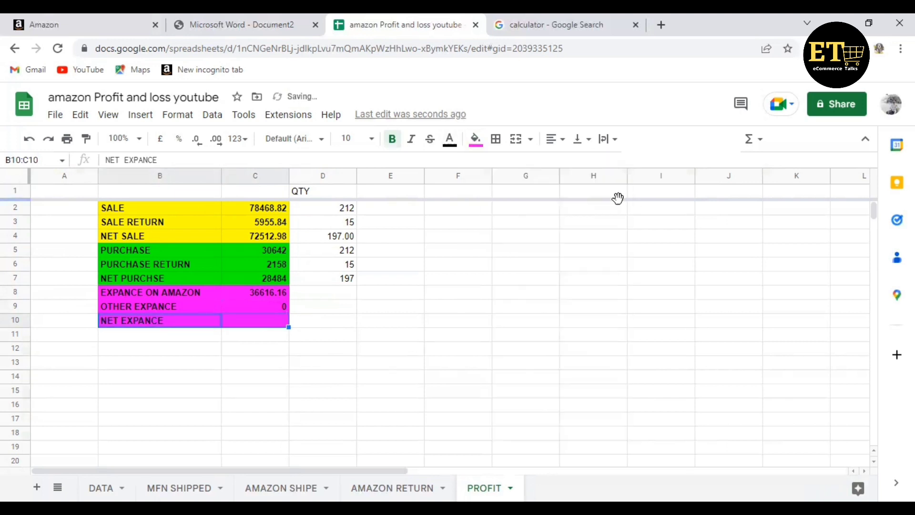
left_click(239, 349)
Step: Calculate the NET EXPANCE amount in cell C10 with the formula =C8-C9
left_click(267, 316)
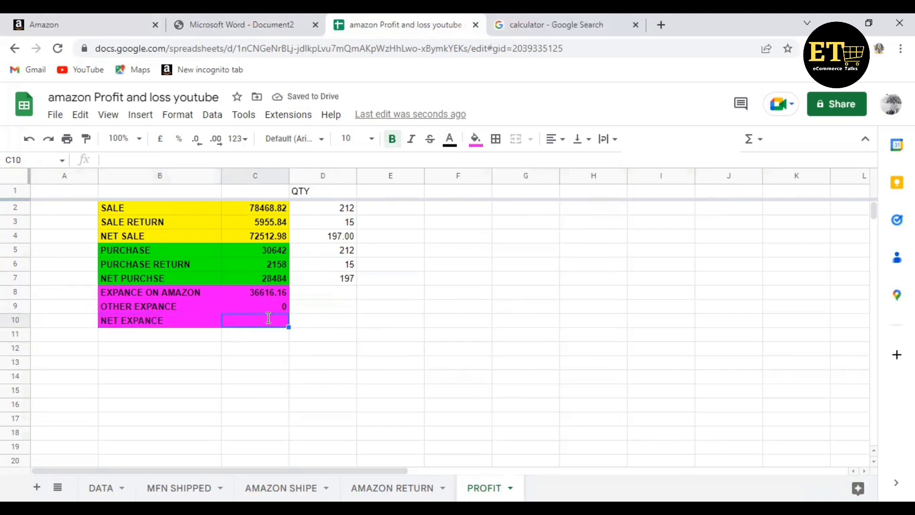
type("=")
left_click(262, 296)
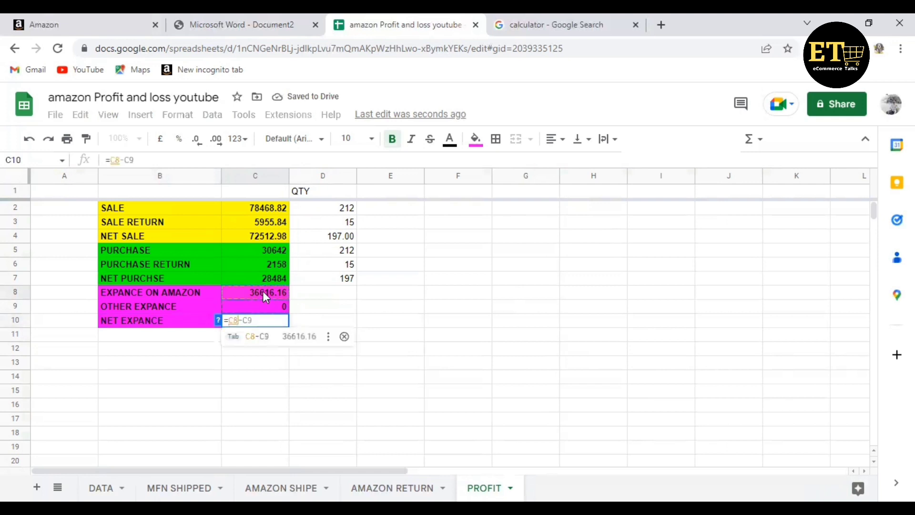
type("-")
left_click(261, 310)
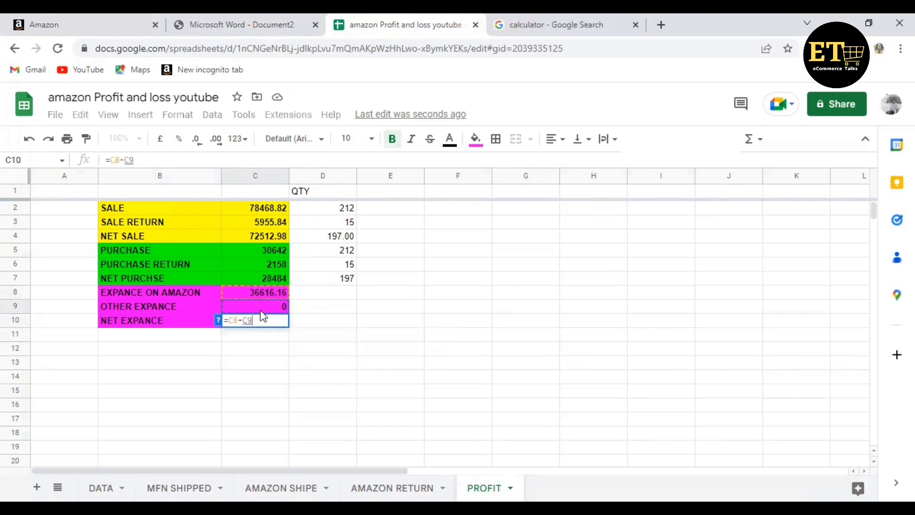
key("Return")
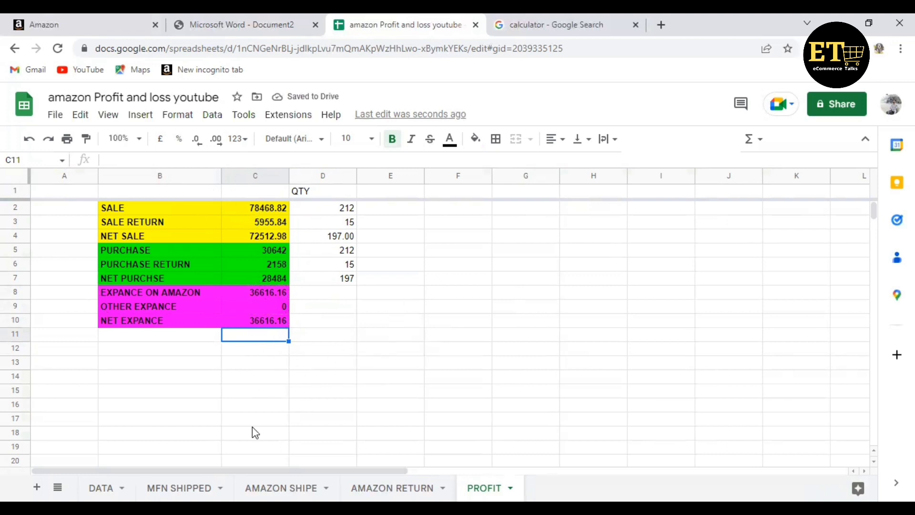
Step: Calculate the profit in cell C11 with the formula =C4-C7-C10, subtracting net purchase and net expense from net sale
type("=")
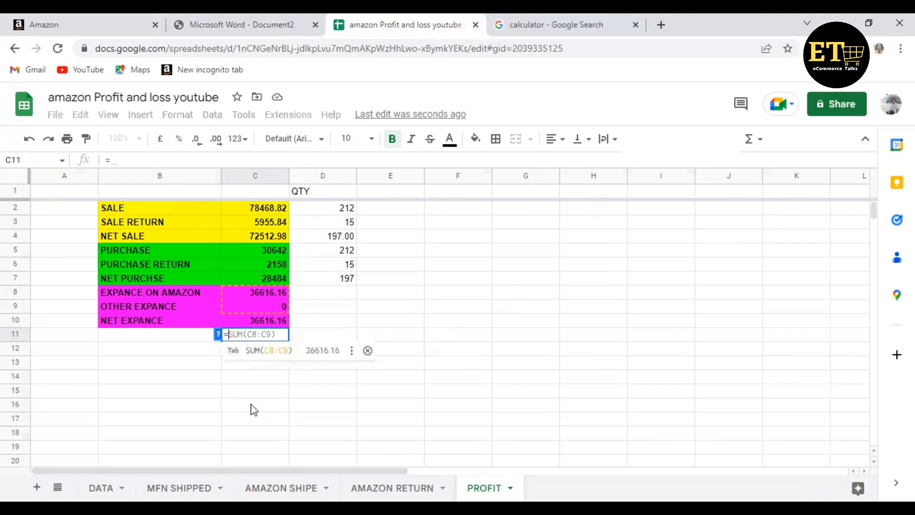
left_click(244, 239)
type("-")
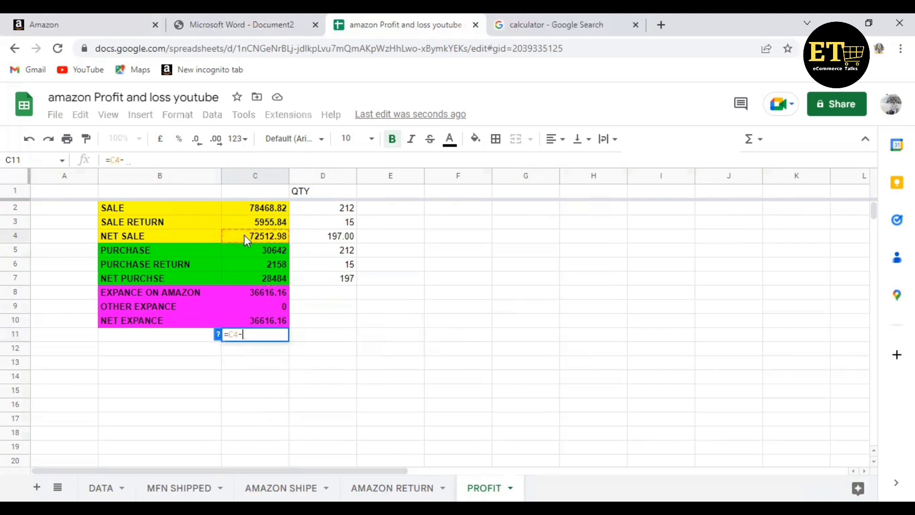
left_click(253, 278)
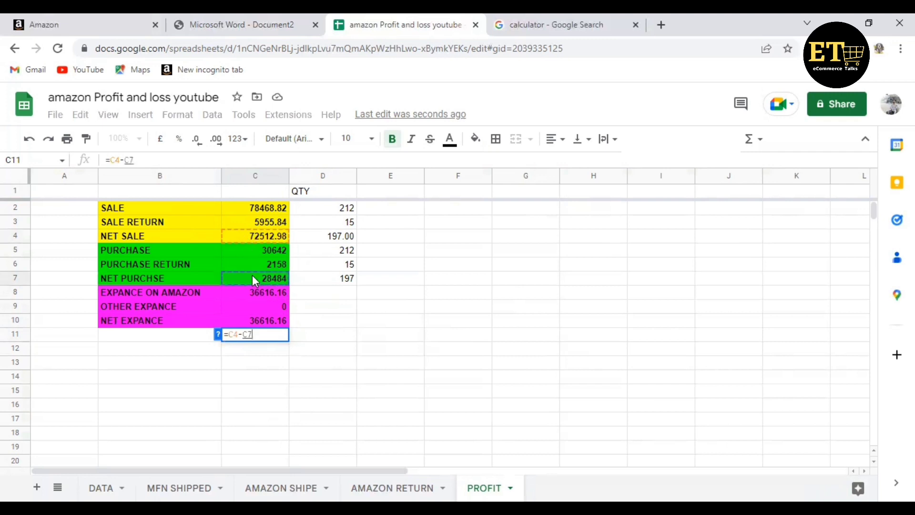
type("-")
left_click(257, 323)
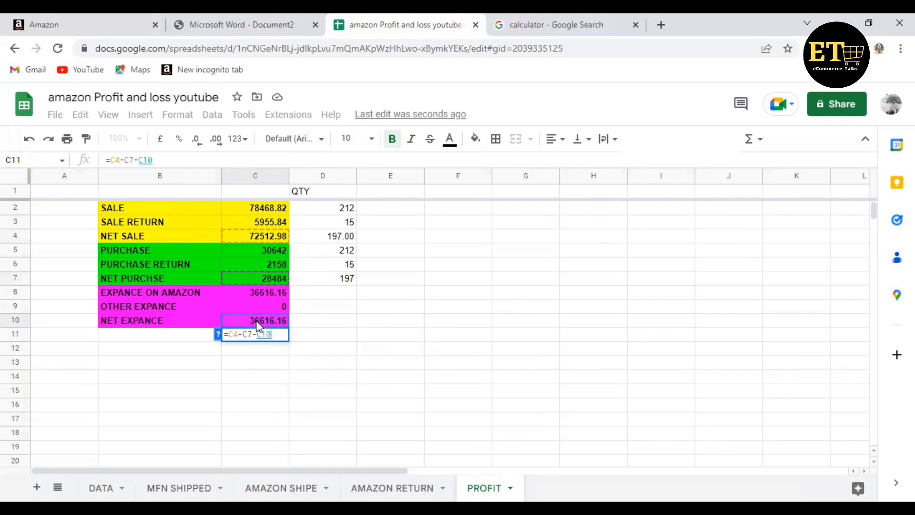
key("Return")
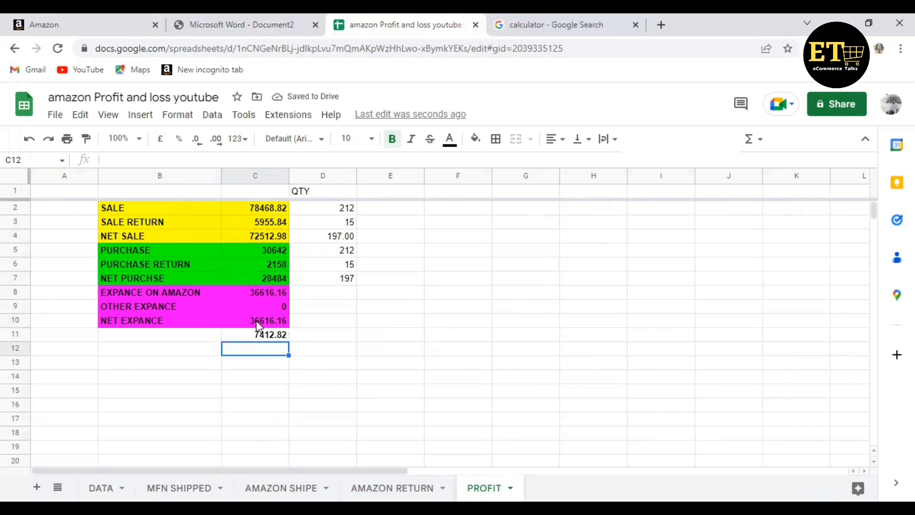
Step: Add the label GROSS PROFIT in cell B11
left_click(173, 333)
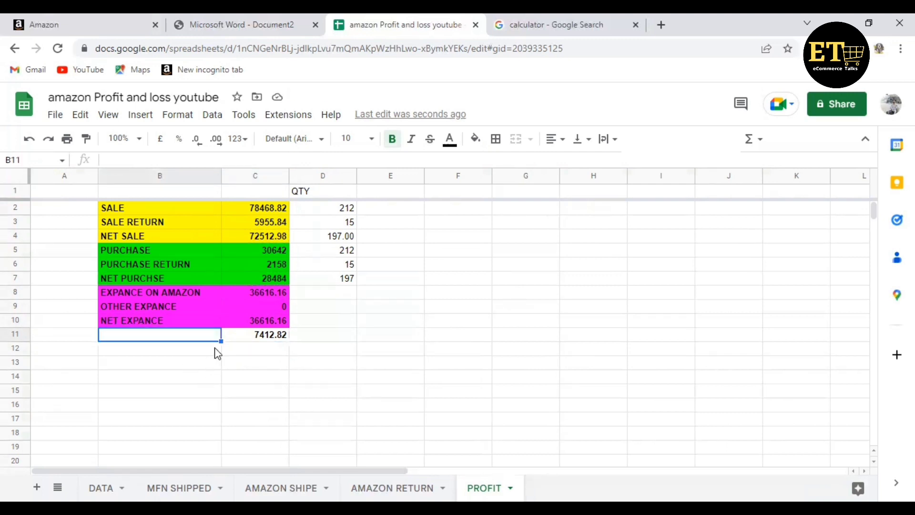
type("NET")
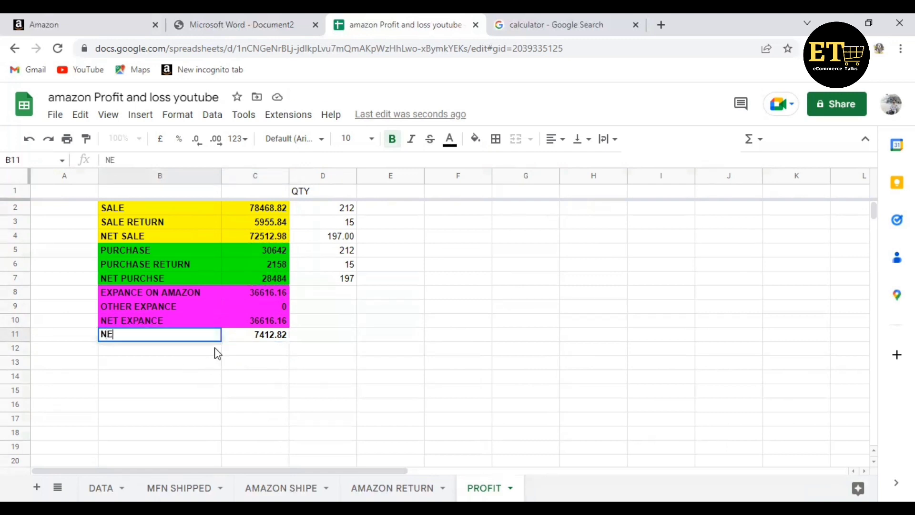
key("BackSpace")
key("BackSpace")
key("BackSpace")
type("GROSS P")
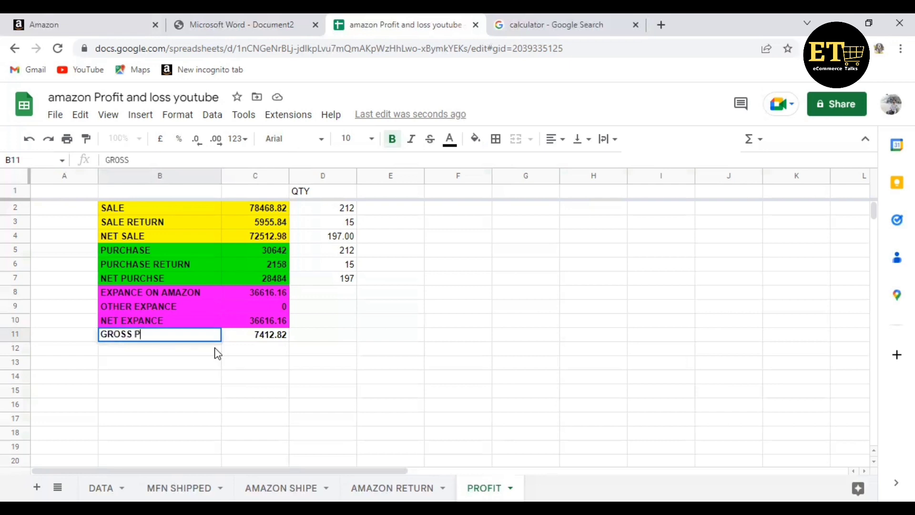
type("ROFUT")
key("BackSpace")
key("BackSpace")
key("Return")
key("Tab")
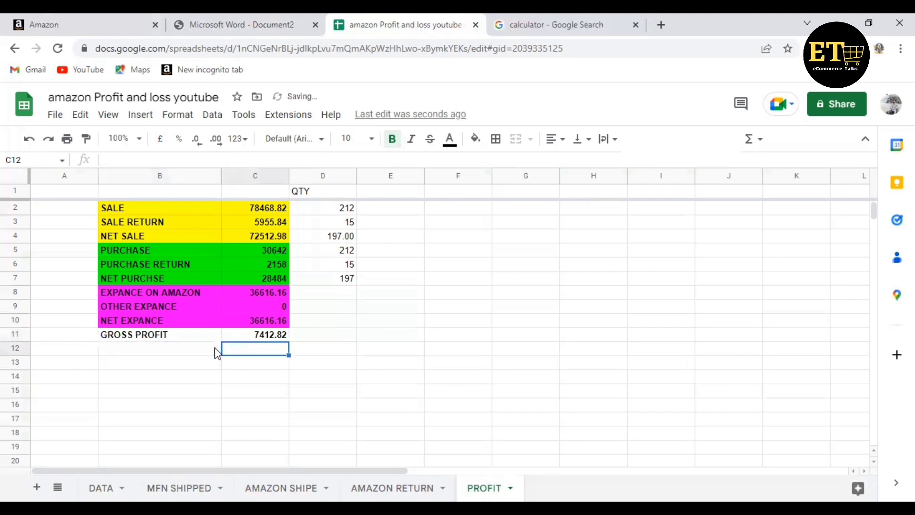
Step: Switch to the December 2022 summary PDF and examine the Goods and Services Tax total and the GST Collected amount
left_click(288, 25)
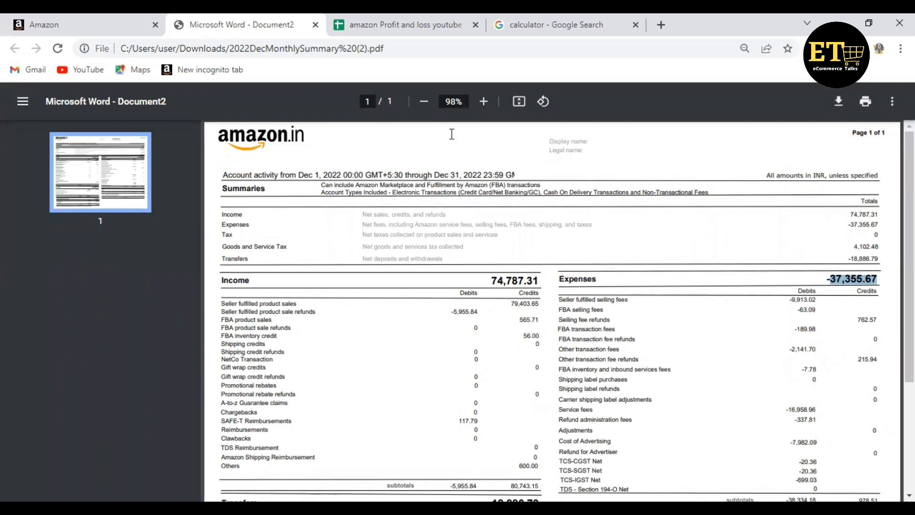
scroll(451, 134, "down", 4)
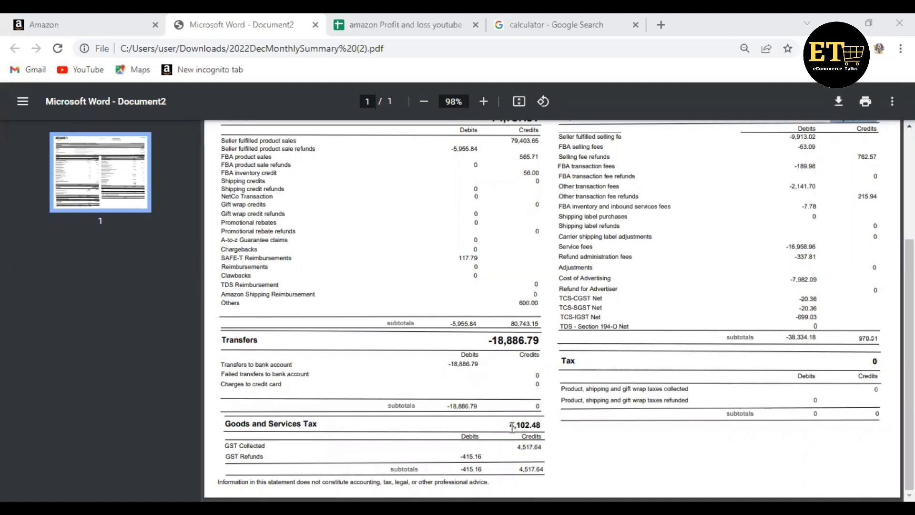
left_click_drag(512, 428, 541, 425)
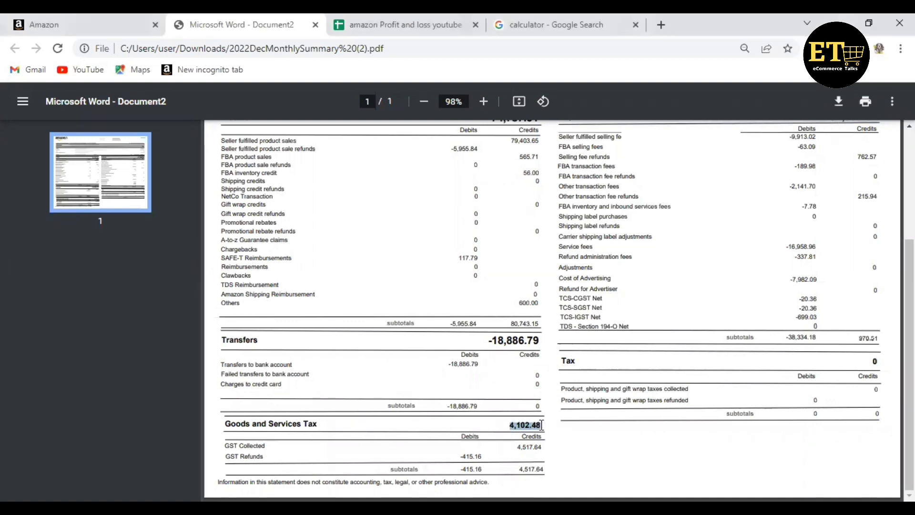
left_click(511, 425)
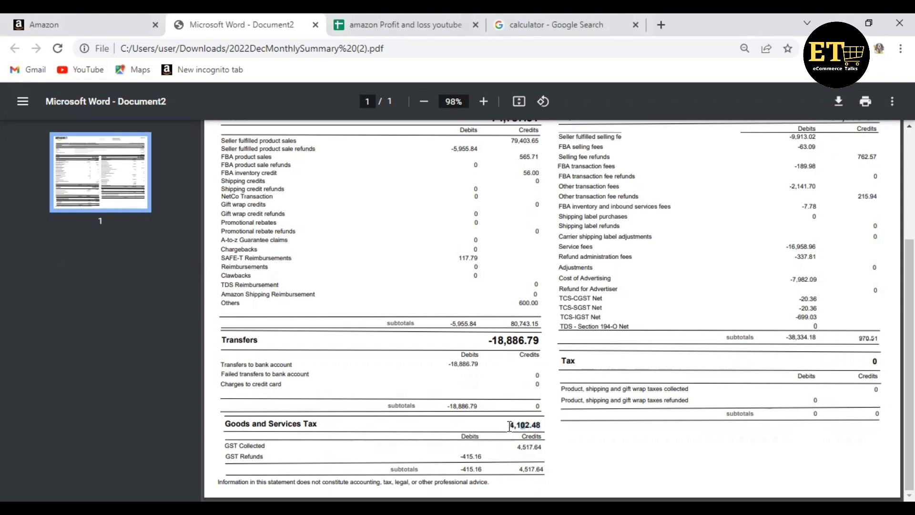
left_click_drag(512, 425, 542, 425)
left_click(529, 445)
left_click_drag(510, 425, 539, 448)
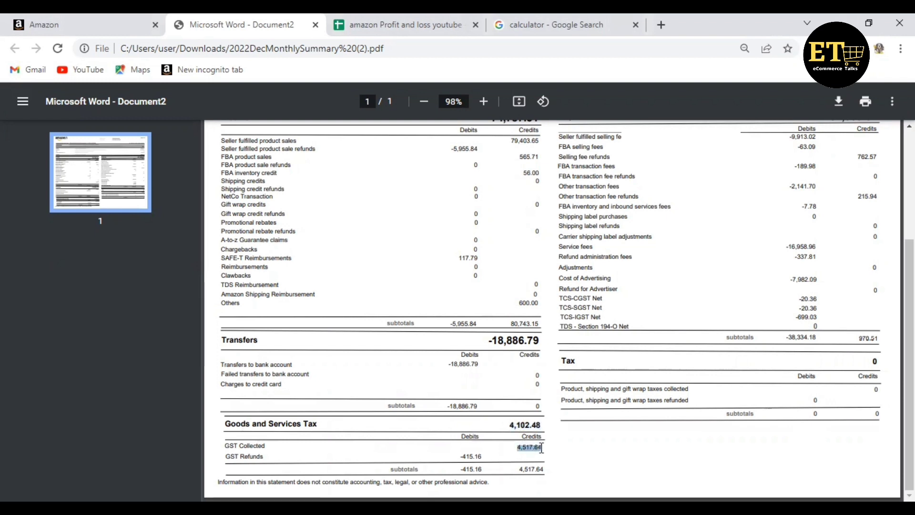
Step: Return to the profit and loss spreadsheet and inspect the SALE PRICE lookups in rows 193 to 195 of the MFN SHIPPED sheet
left_click(414, 19)
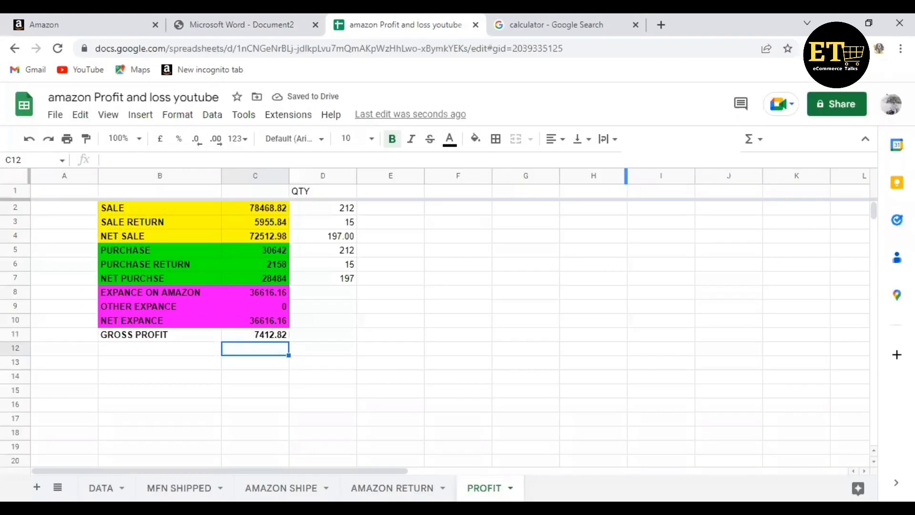
key("ctrl+shift+Page_Up")
key("ctrl+shift+Page_Up")
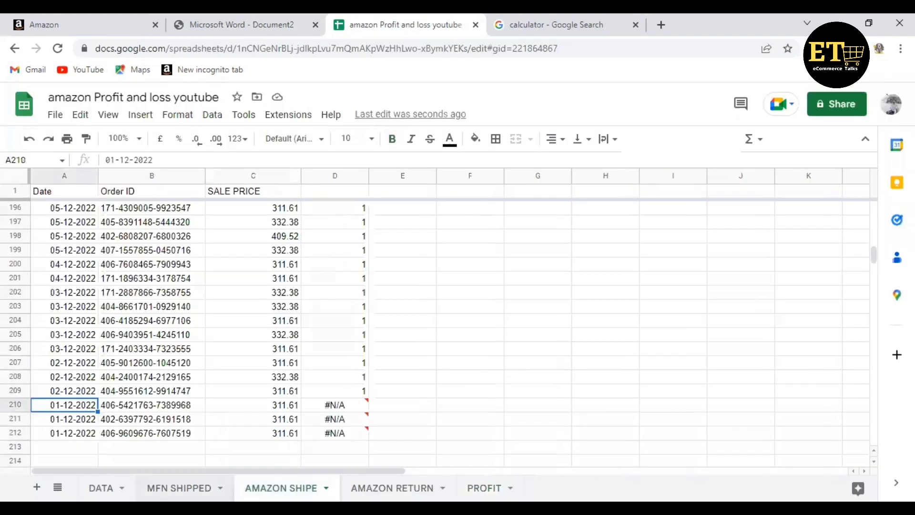
key("ctrl+shift+Page_Up")
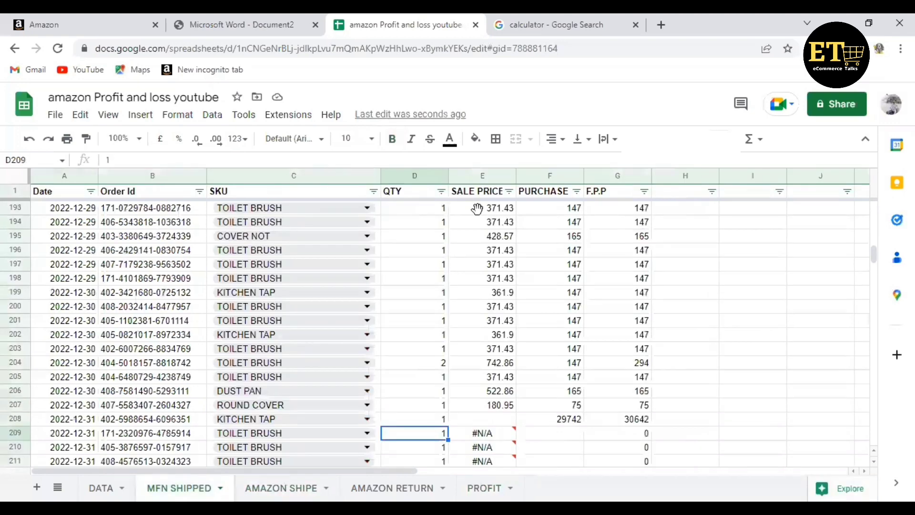
left_click(475, 213)
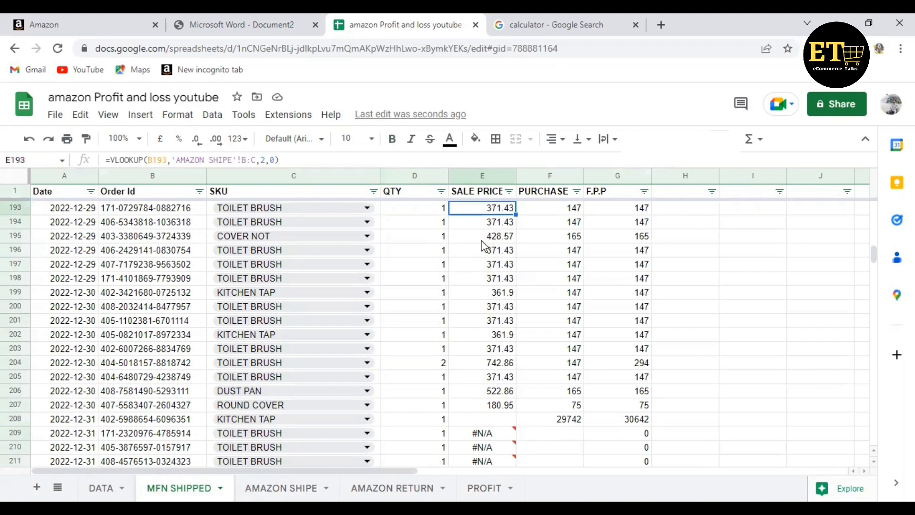
left_click(486, 225)
left_click(489, 238)
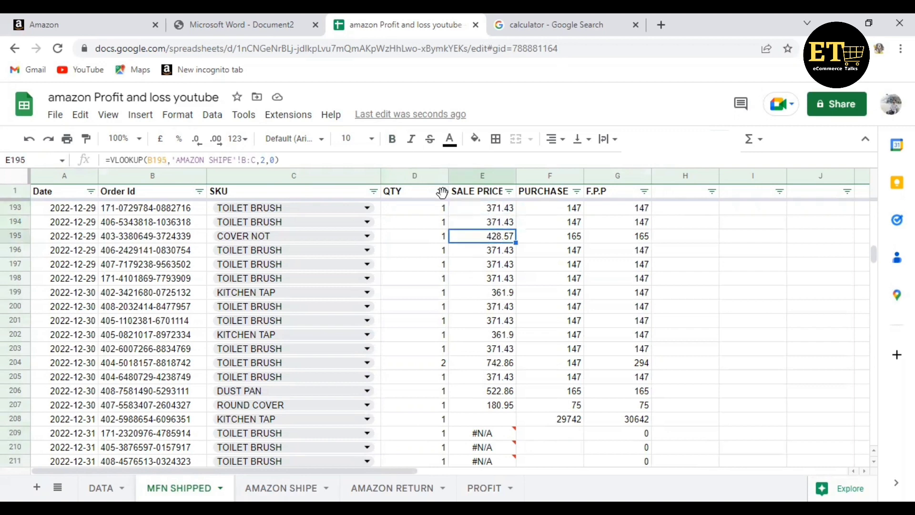
Step: In the December 2022 summary PDF, compare the seller fulfilled product sales and refunds with the Goods and Services Tax total and GST Refunds
left_click(235, 15)
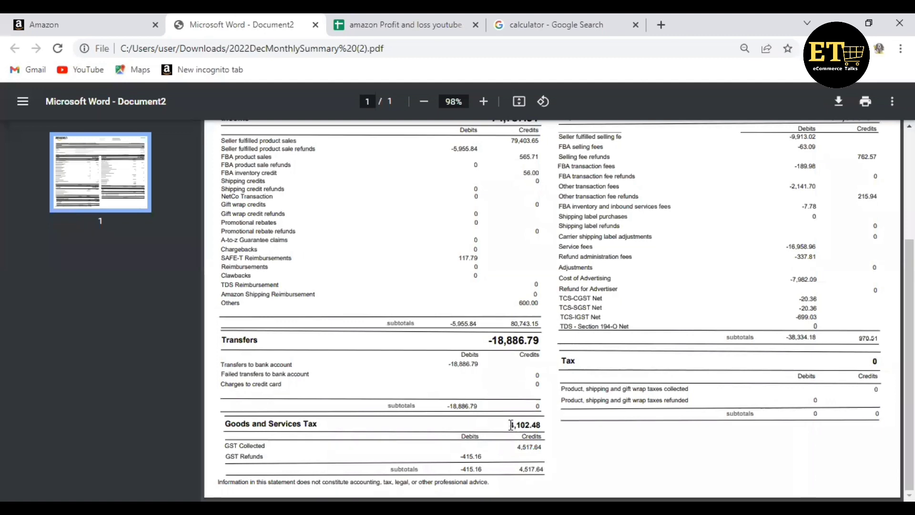
left_click_drag(510, 424, 540, 425)
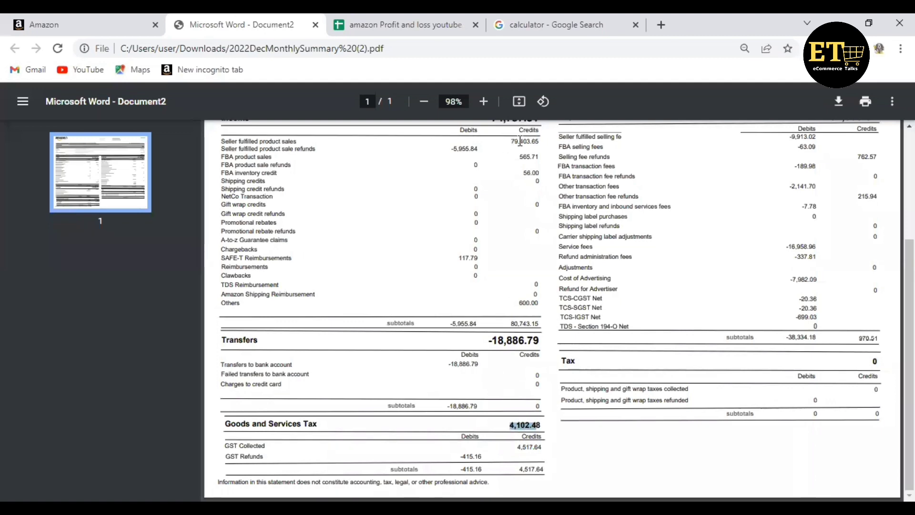
left_click_drag(509, 141, 540, 142)
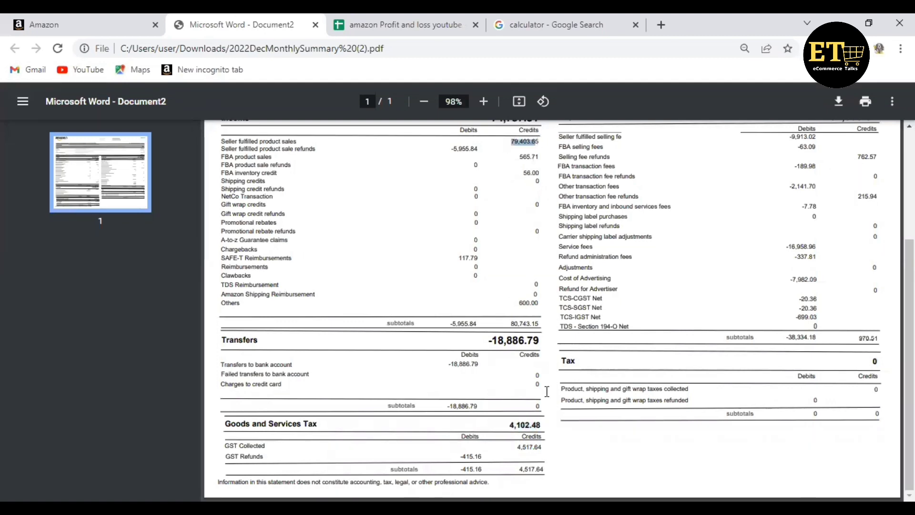
left_click_drag(509, 424, 540, 424)
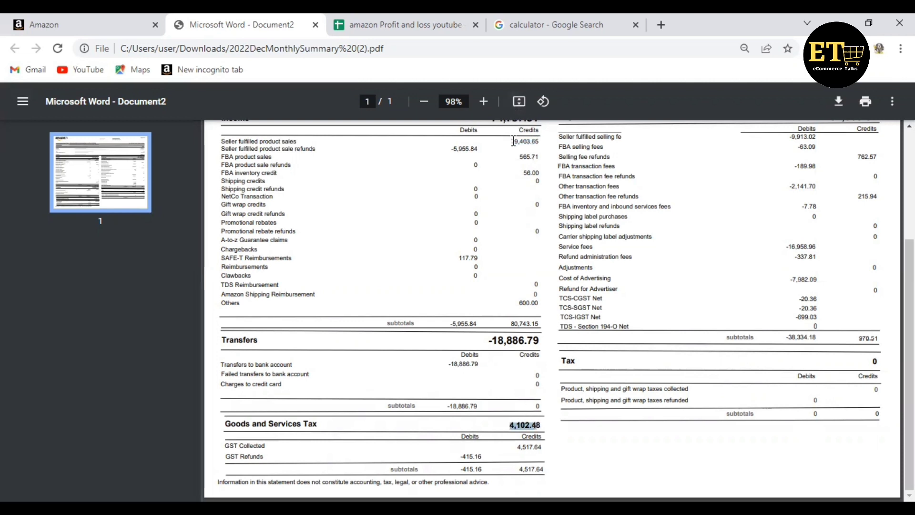
left_click_drag(513, 142, 532, 141)
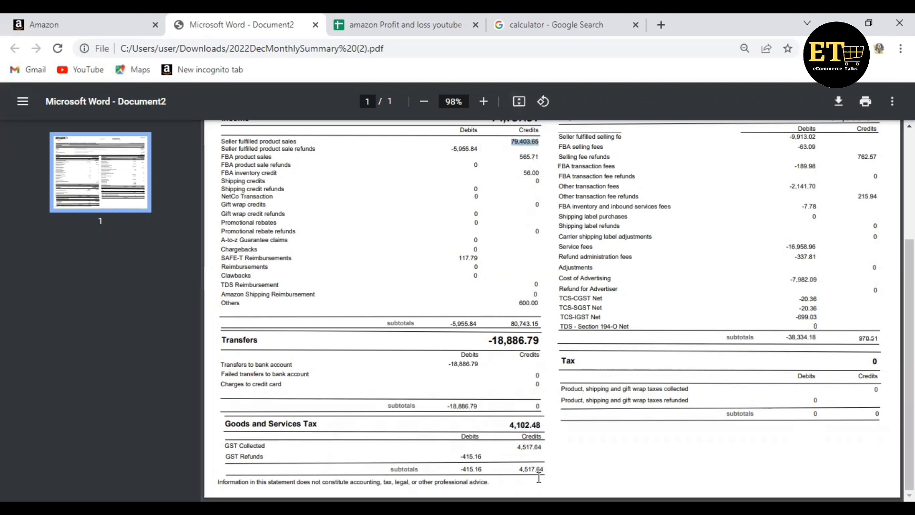
left_click_drag(461, 456, 482, 457)
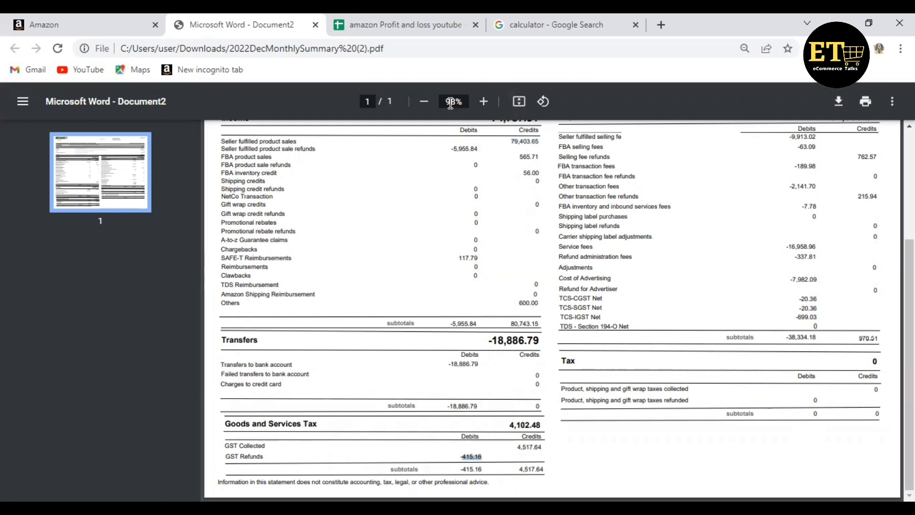
mouse_move(454, 149)
left_mouse_down()
mouse_move(484, 149)
mouse_move(470, 149)
left_mouse_up()
left_click_drag(462, 456, 490, 456)
mouse_move(507, 425)
left_mouse_down()
mouse_move(541, 425)
mouse_move(514, 429)
left_mouse_up()
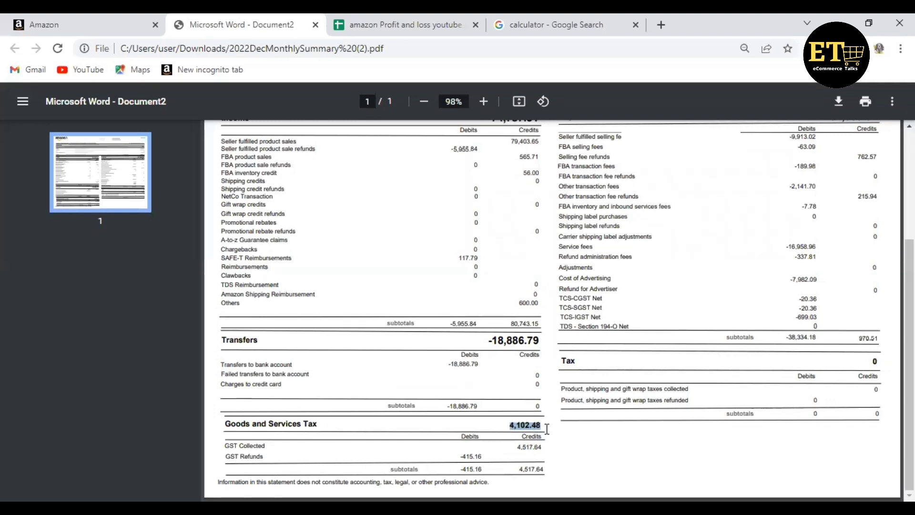
Step: Enter the summary report's Goods and Services Tax total, 4102.48, in cell F2 of the PROFIT sheet
left_click(421, 25)
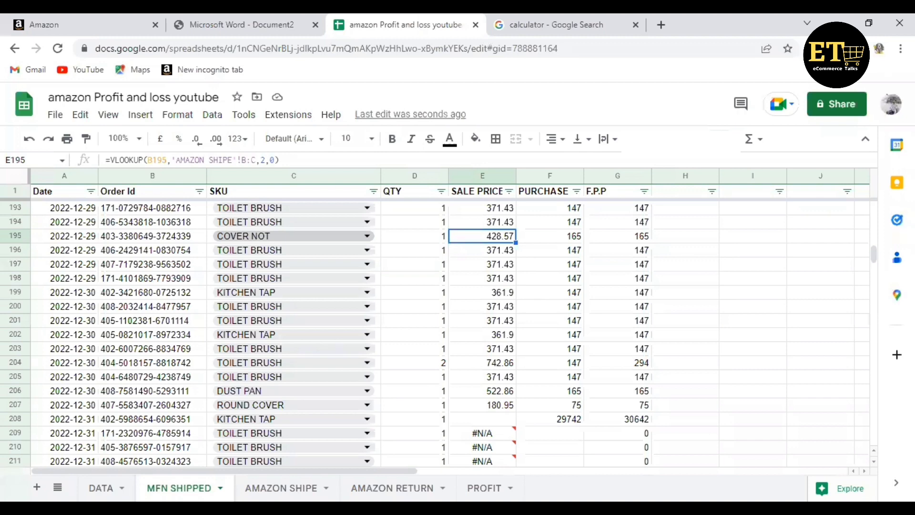
left_click(483, 487)
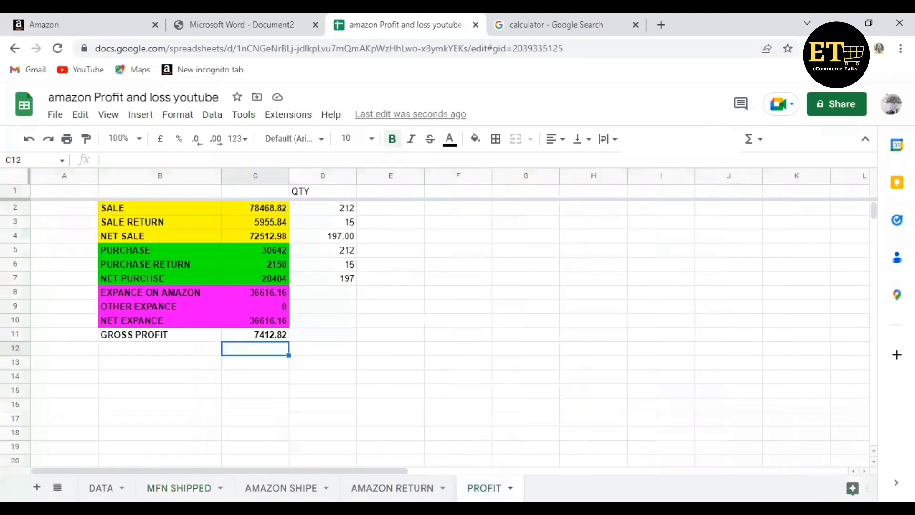
left_click(443, 215)
type("41")
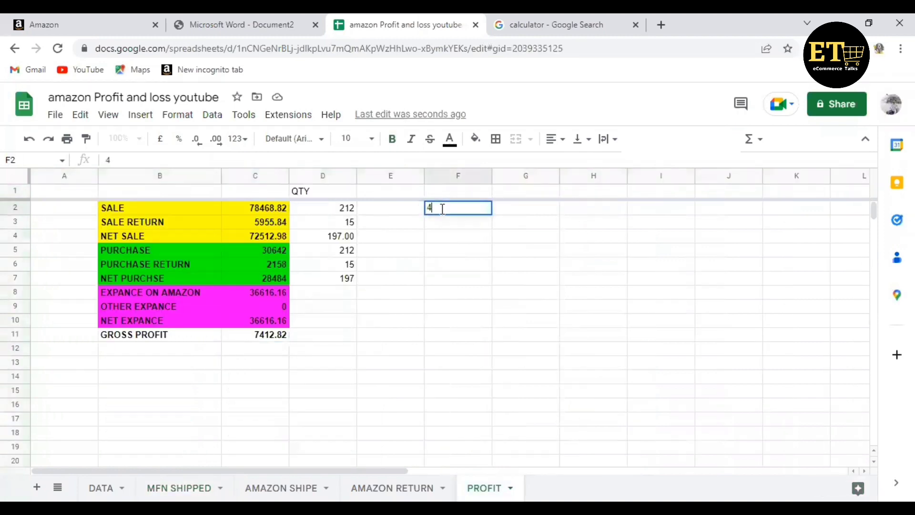
left_click(292, 21)
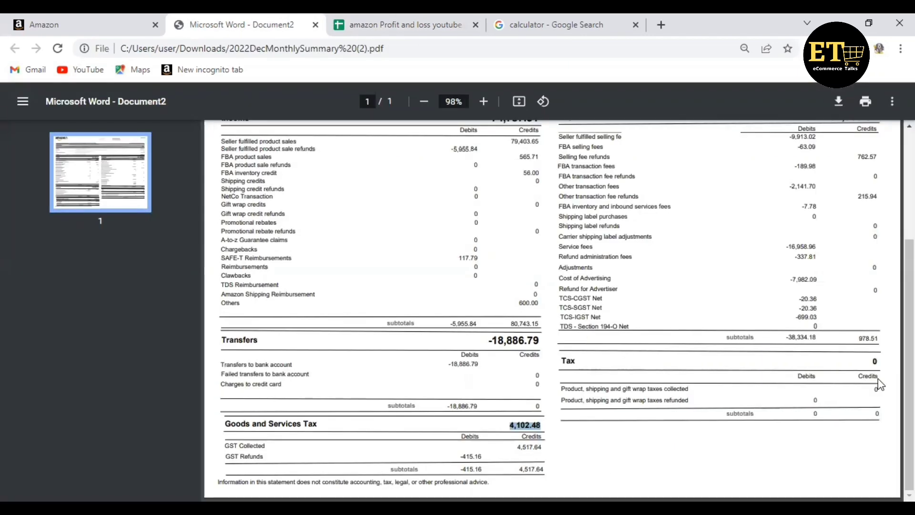
left_click(422, 20)
type("4102.48")
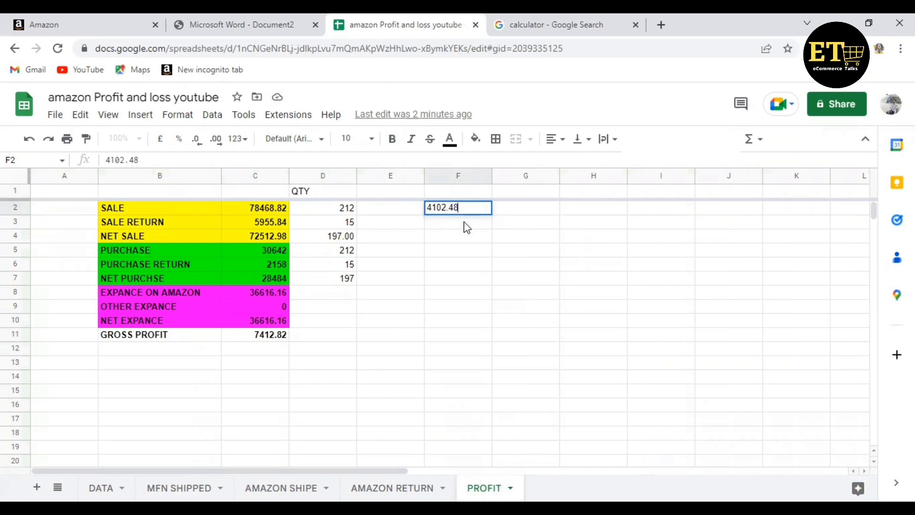
key("Return")
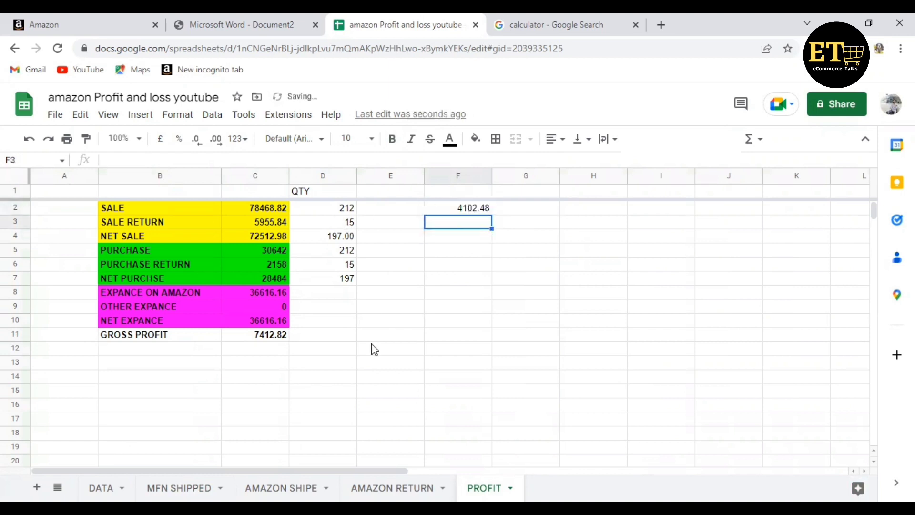
left_click(477, 212)
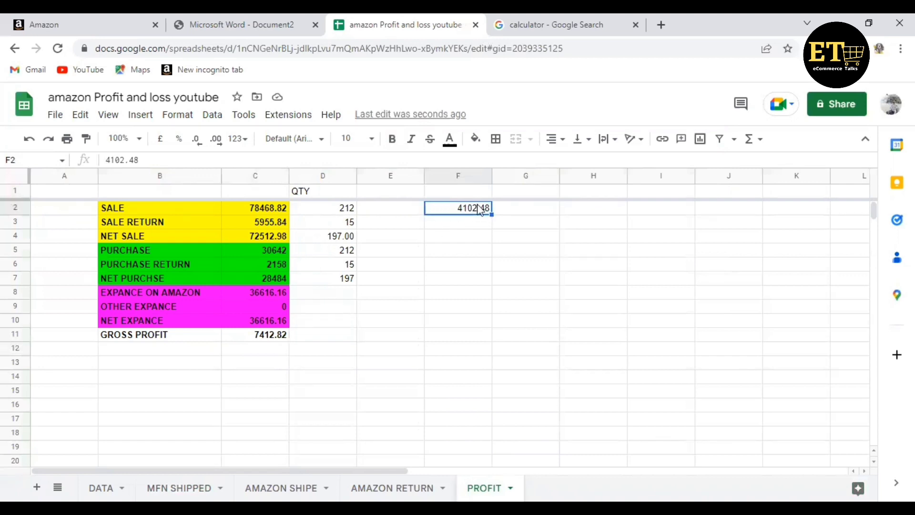
Step: Add the labels GST Collected in cell B12 and GST PAID ON PURCHASE in cell B13
left_click(161, 351)
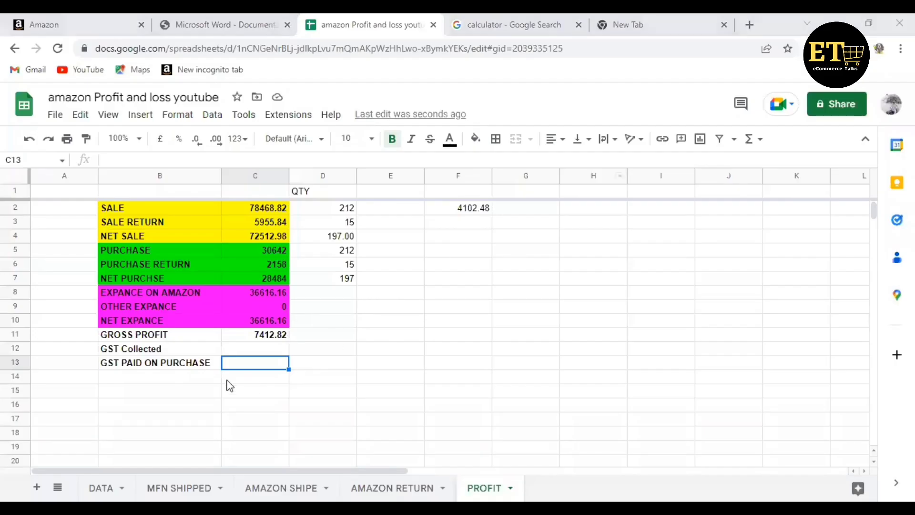
left_click(126, 352)
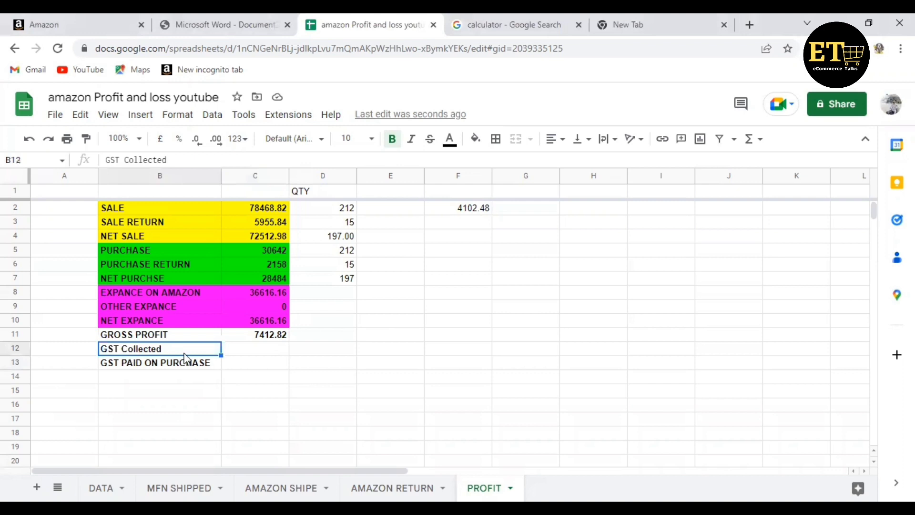
Step: Copy the GST total 4102.48 from cell F2 into C12 as the GST Collected amount
left_click(274, 349)
left_click(462, 214)
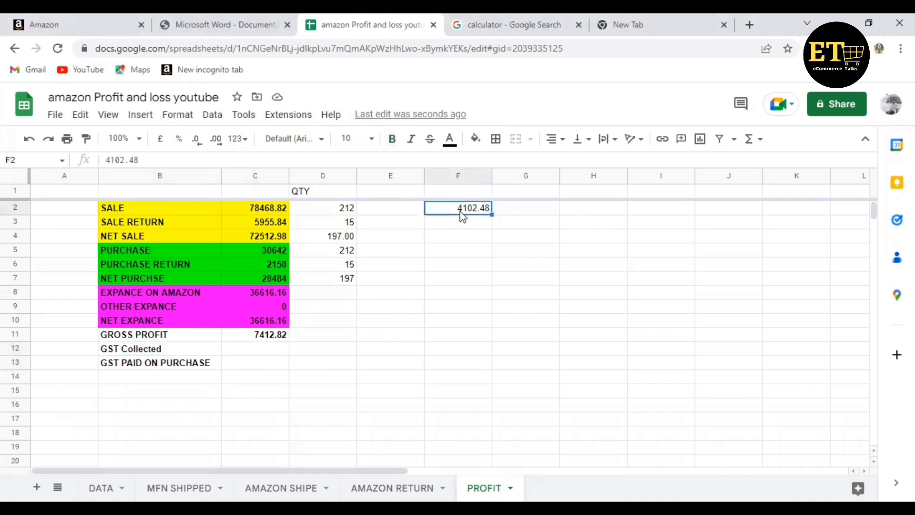
left_click(285, 351)
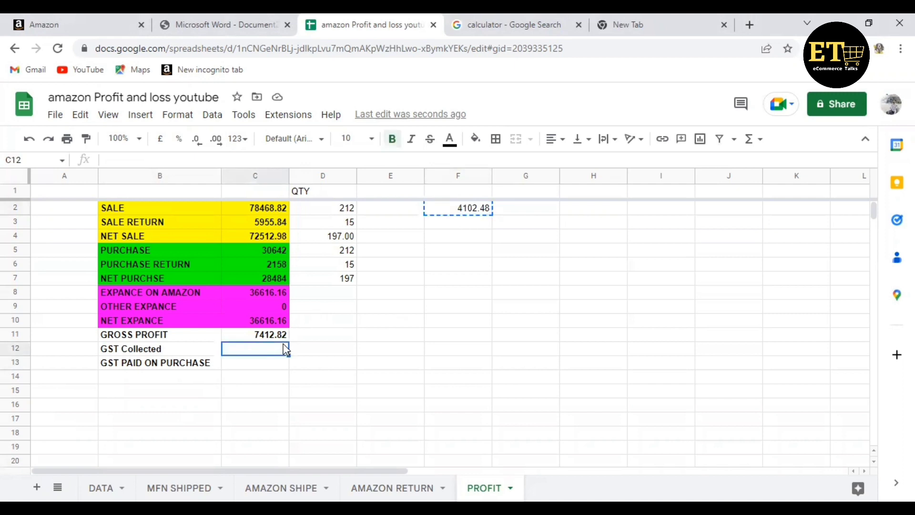
type("4102.48")
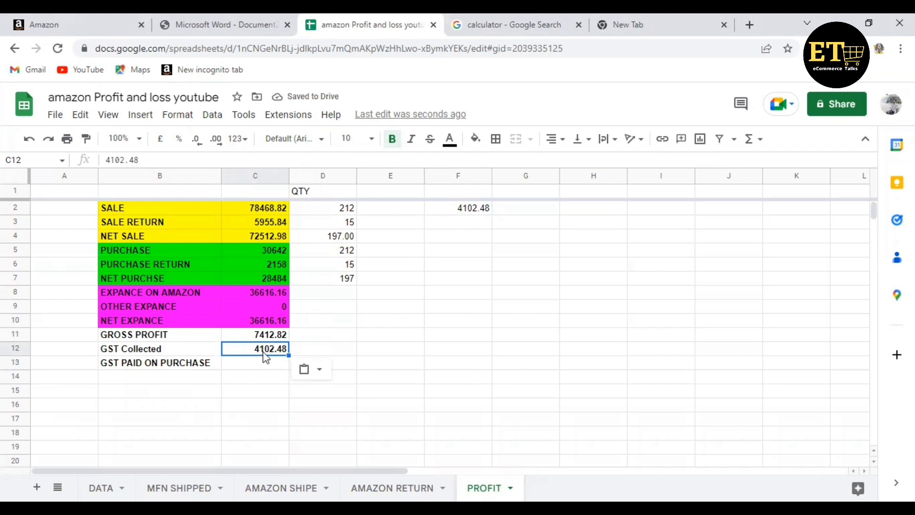
left_click(232, 371)
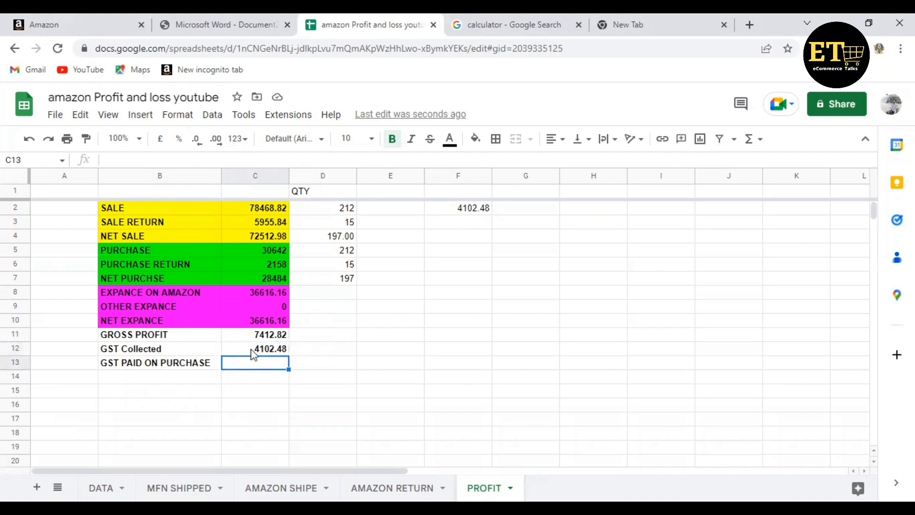
left_click(251, 351)
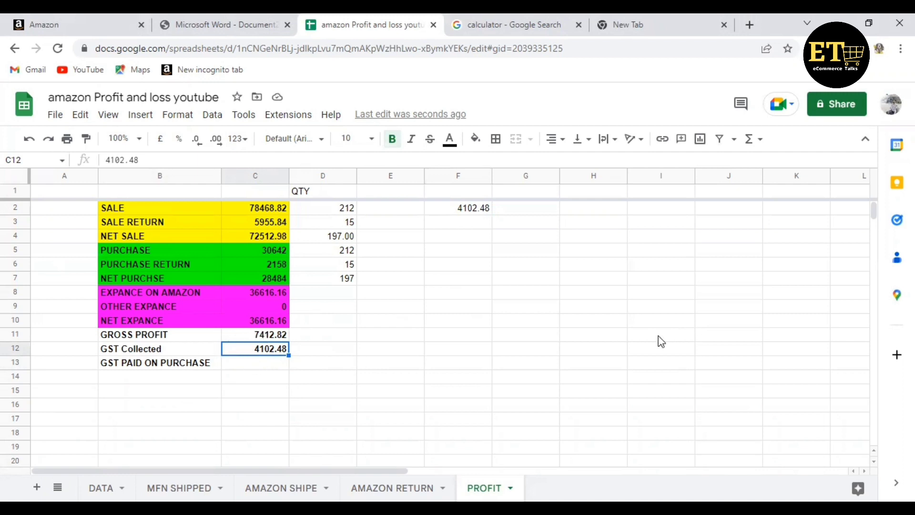
left_click(260, 365)
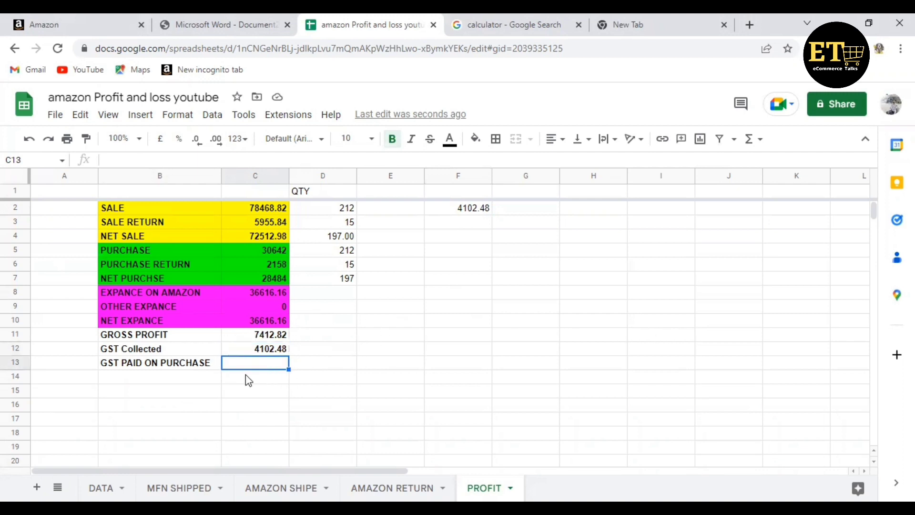
Step: Add the column heading GST PAY in cell H1 of the MFN SHIPPED sheet
left_click(179, 487)
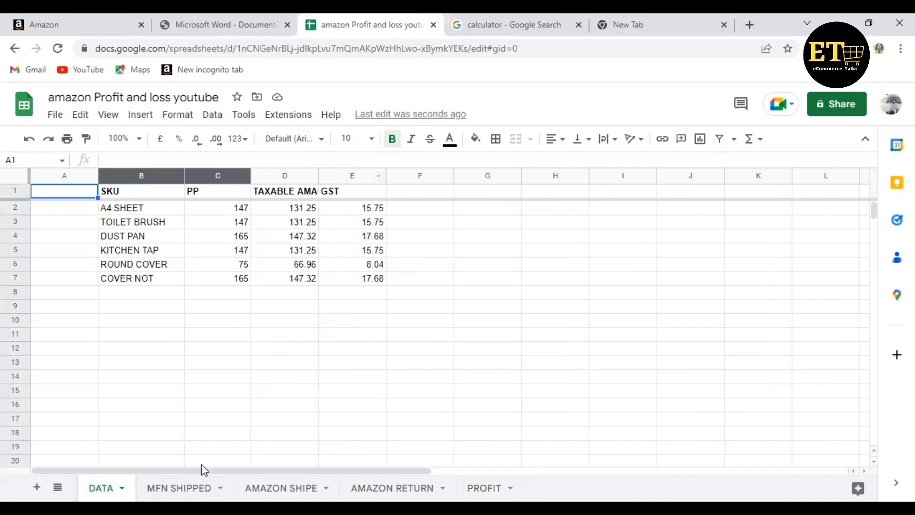
left_click(181, 488)
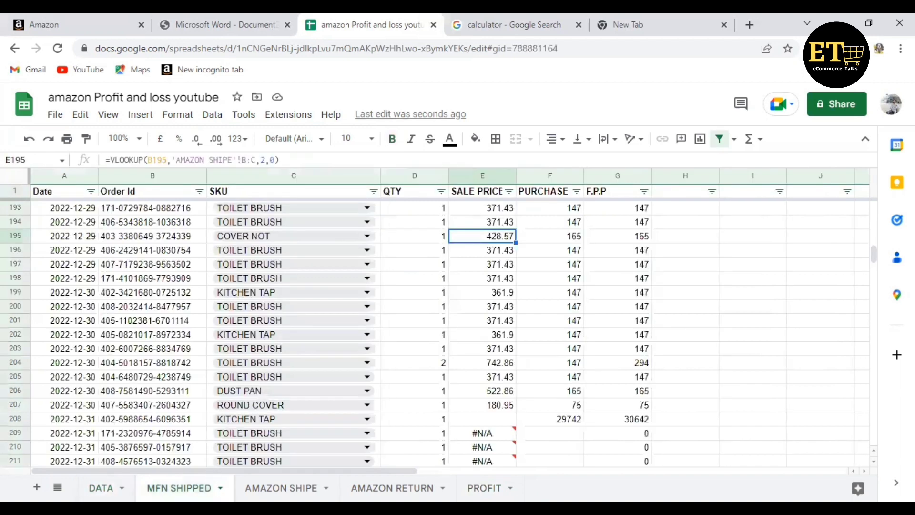
left_click(674, 193)
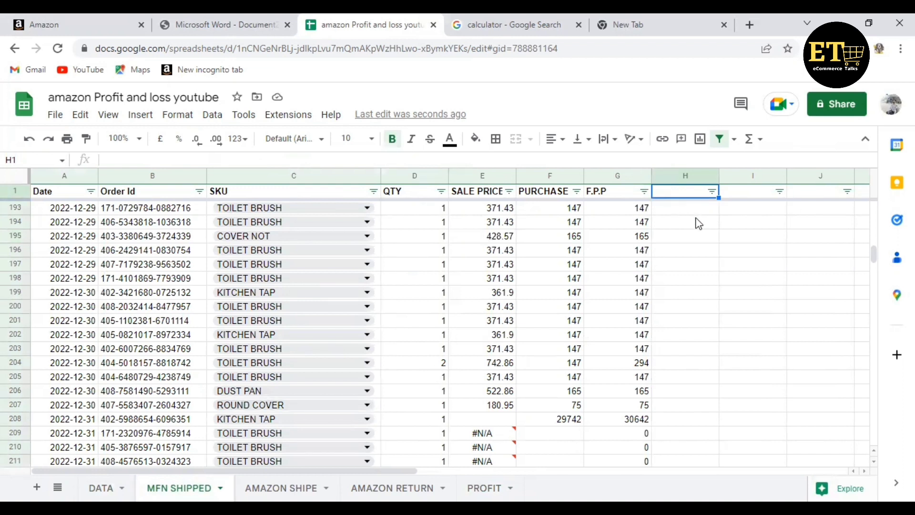
type("GST")
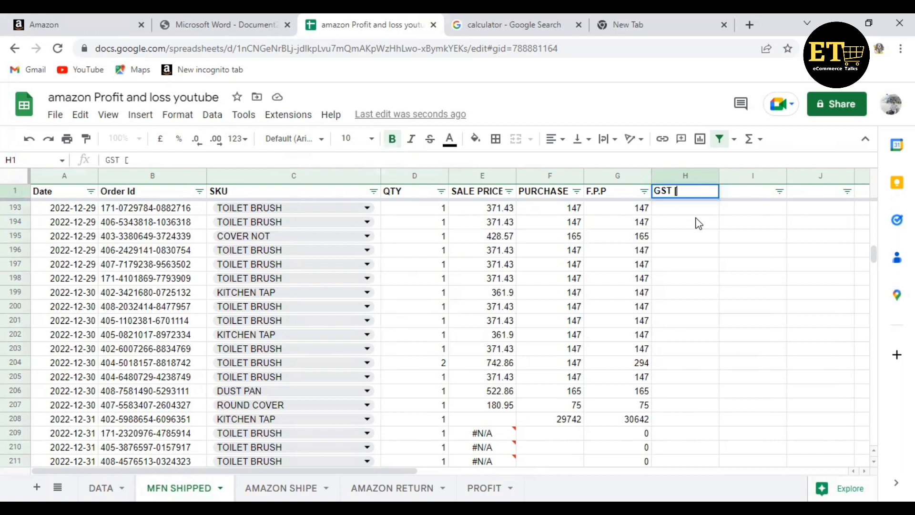
type(" PAY")
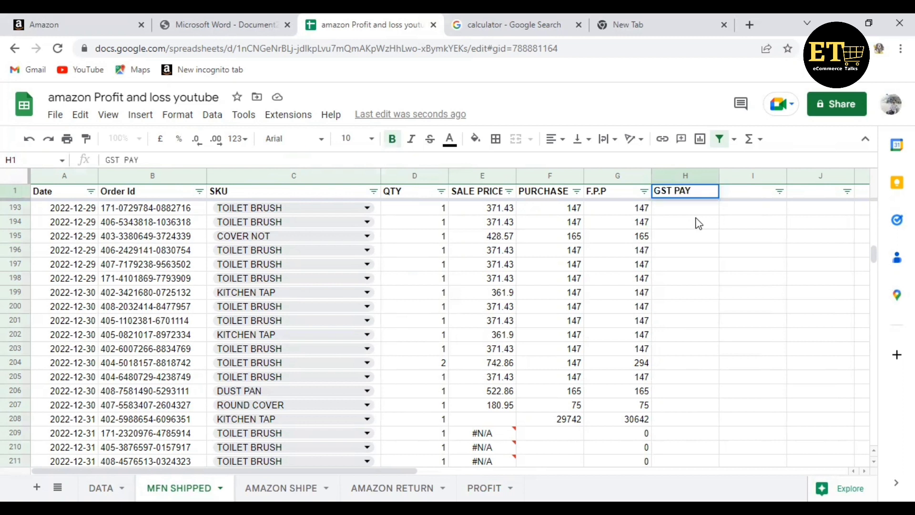
Step: Enter =VLOOKUP(C2,DATA!B:E,4,0) in cell H2 to look up the GST for the first order's SKU from the DATA sheet
scroll(691, 219, "up", 12)
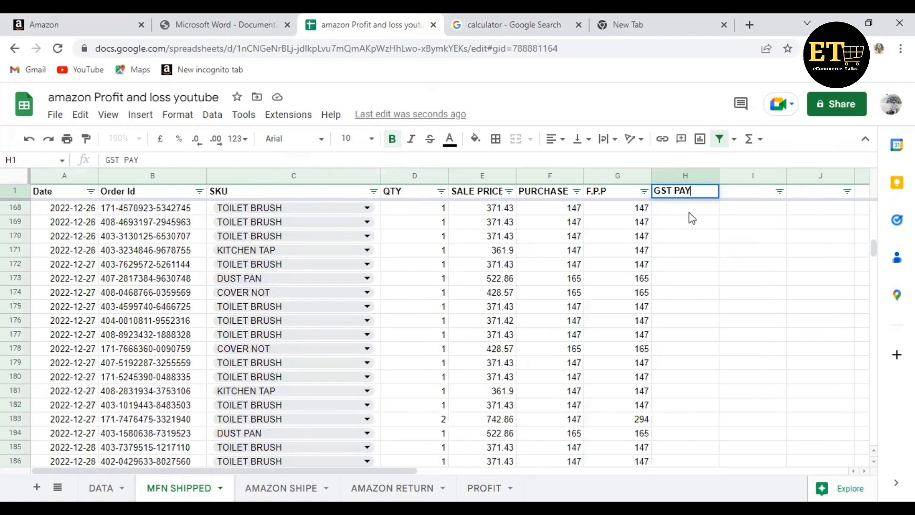
scroll(691, 218, "up", 20)
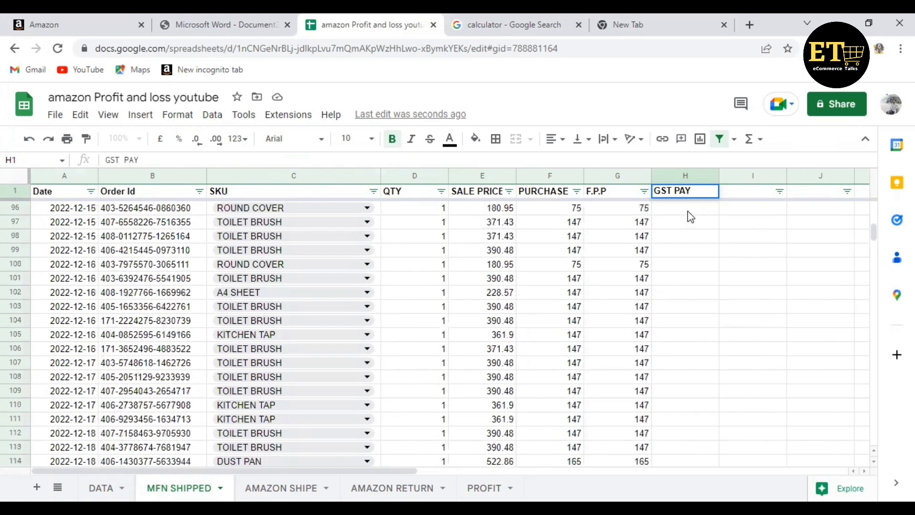
scroll(690, 218, "up", 20)
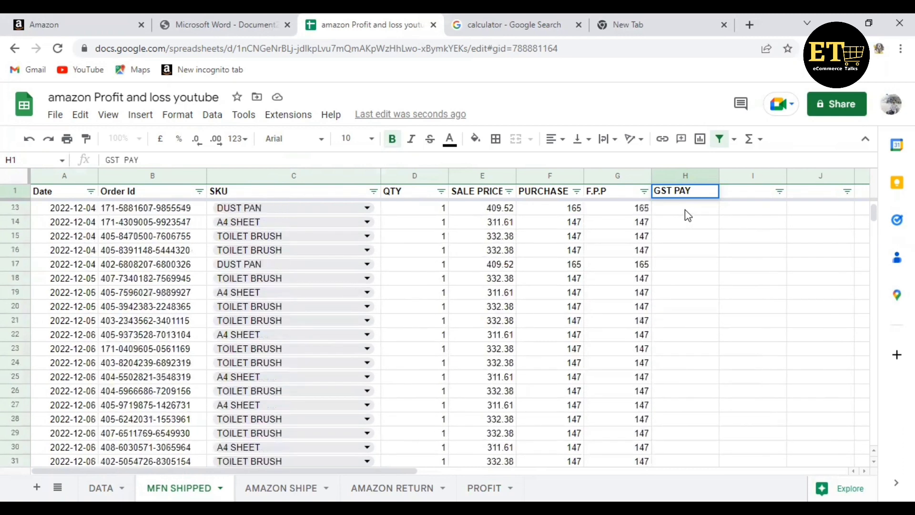
left_click(687, 215)
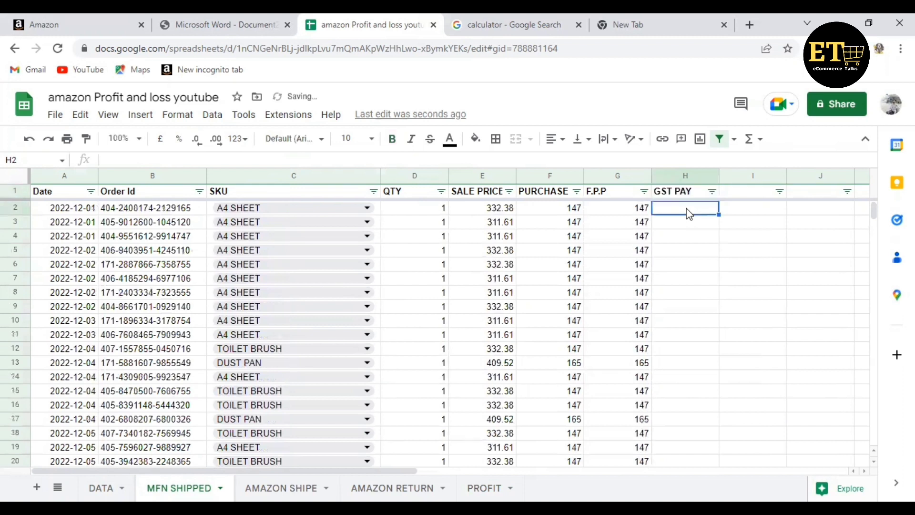
type("=C")
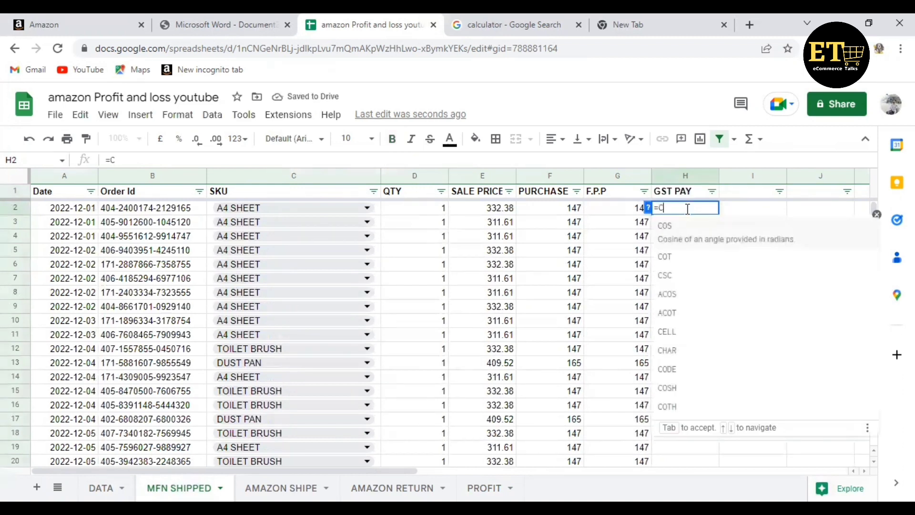
key("BackSpace")
type("VL")
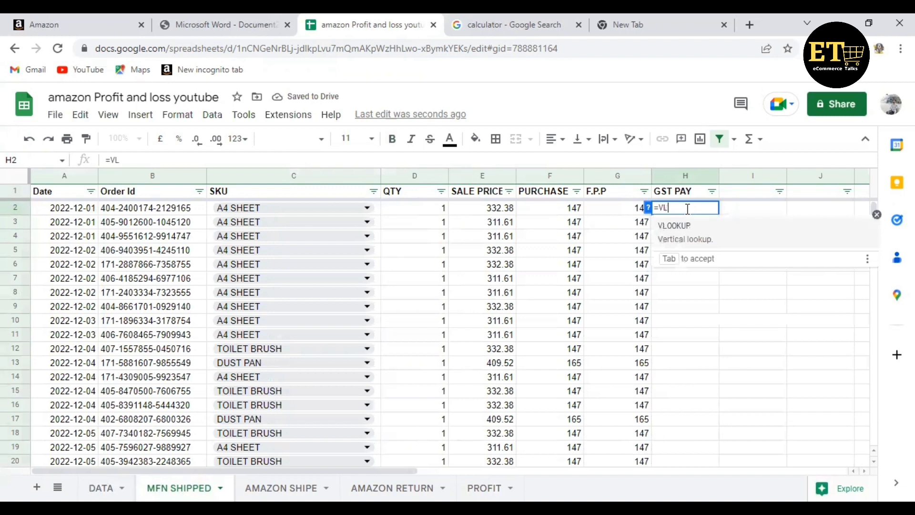
left_click(688, 229)
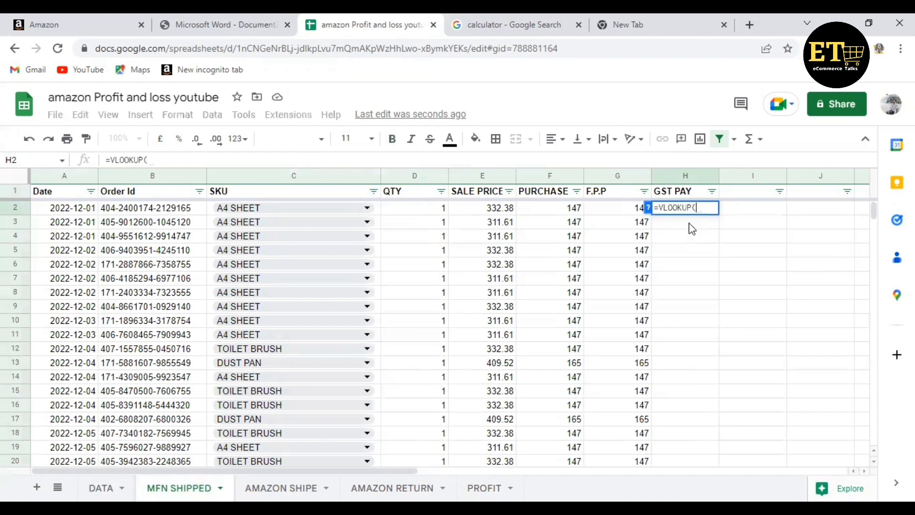
left_click(257, 208)
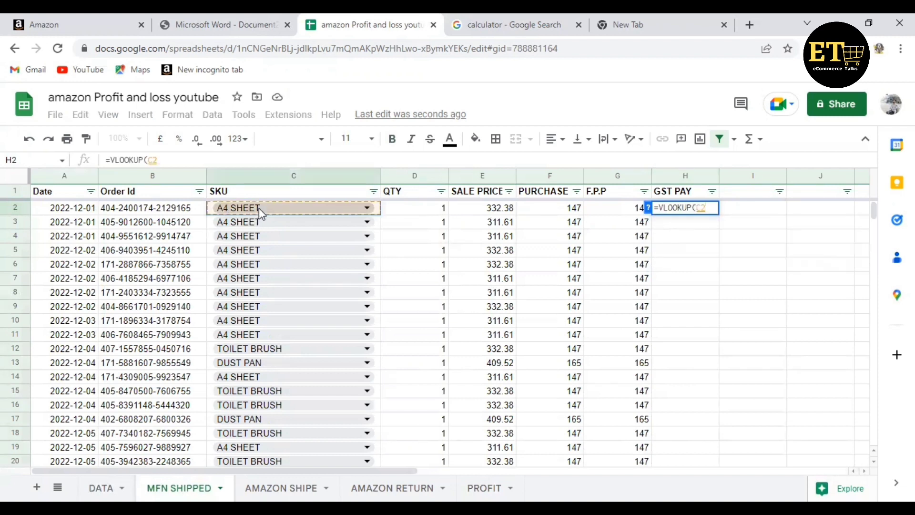
type(",")
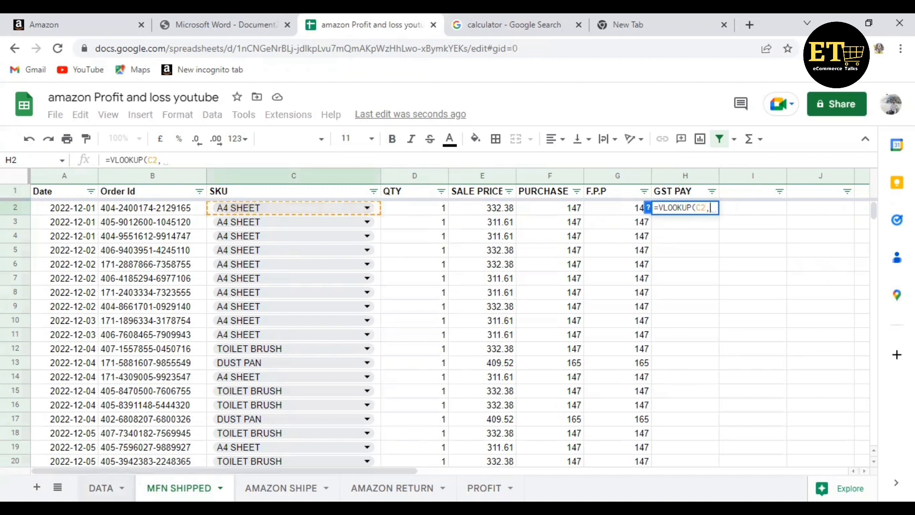
left_click(100, 487)
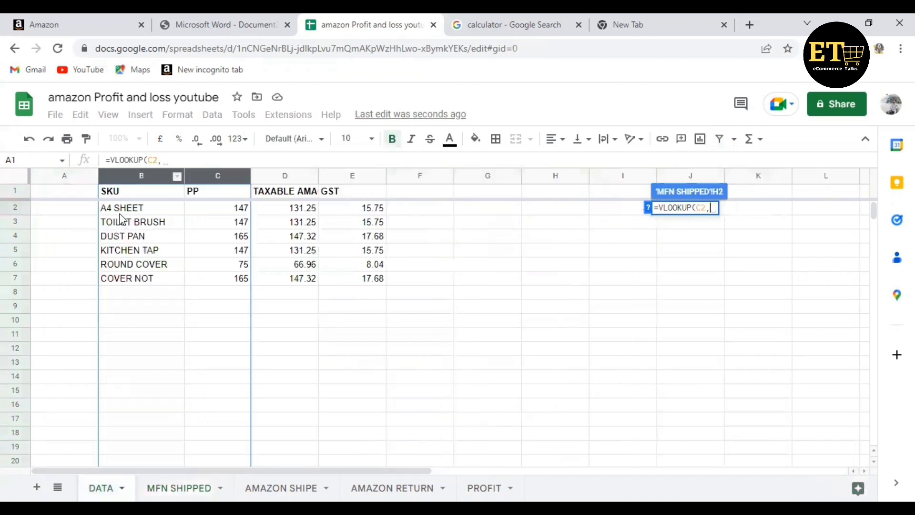
left_click(139, 176)
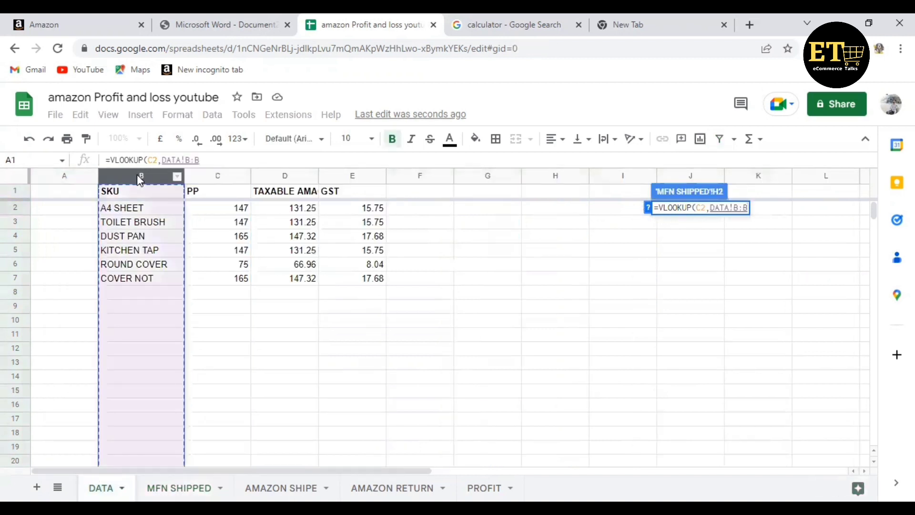
left_click_drag(136, 174, 347, 201)
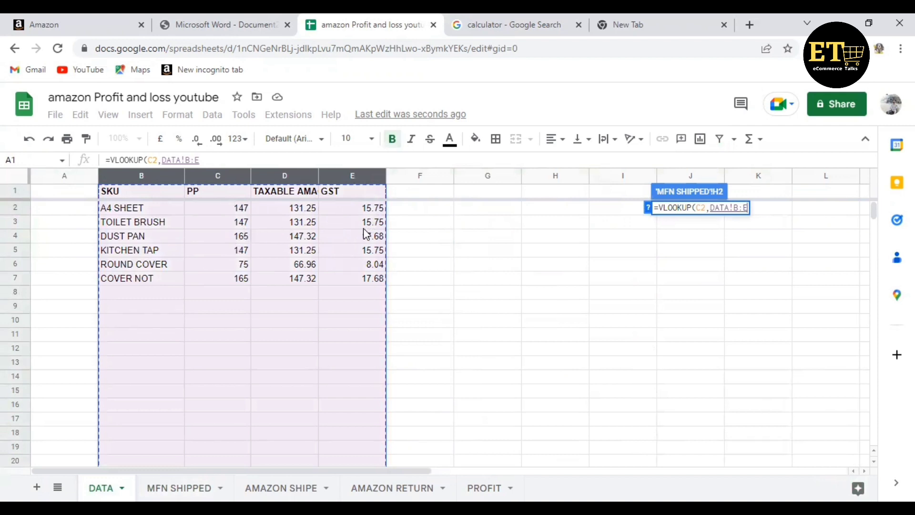
type(",4,")
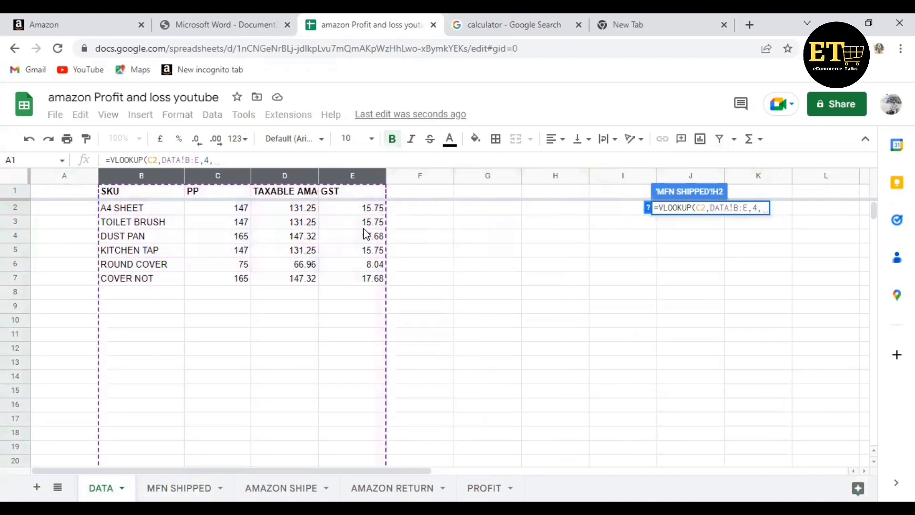
type("0)")
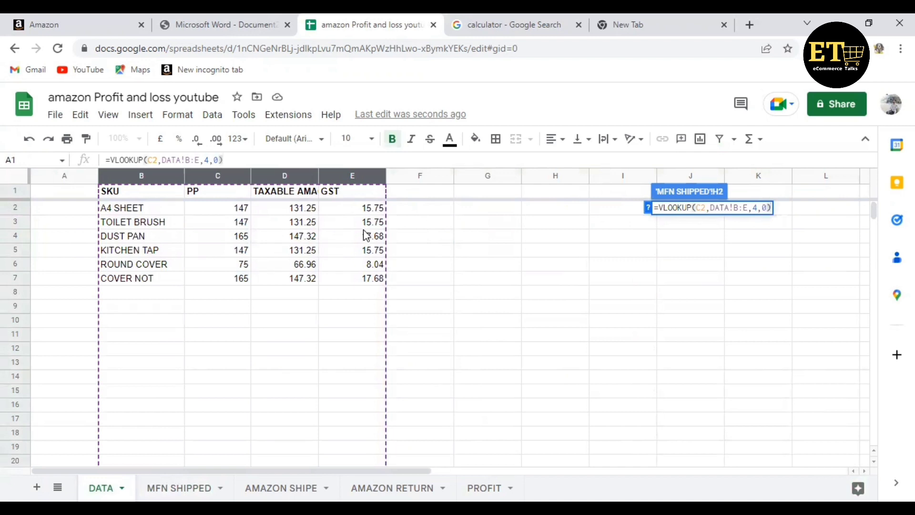
key("Return")
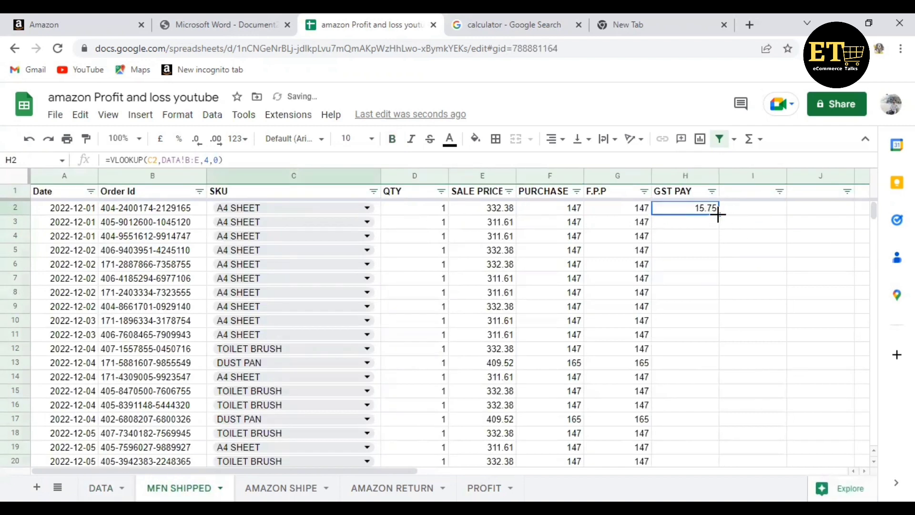
Step: Fill the GST PAY lookup formula down column H from H2 through H230
left_click_drag(718, 215, 710, 264)
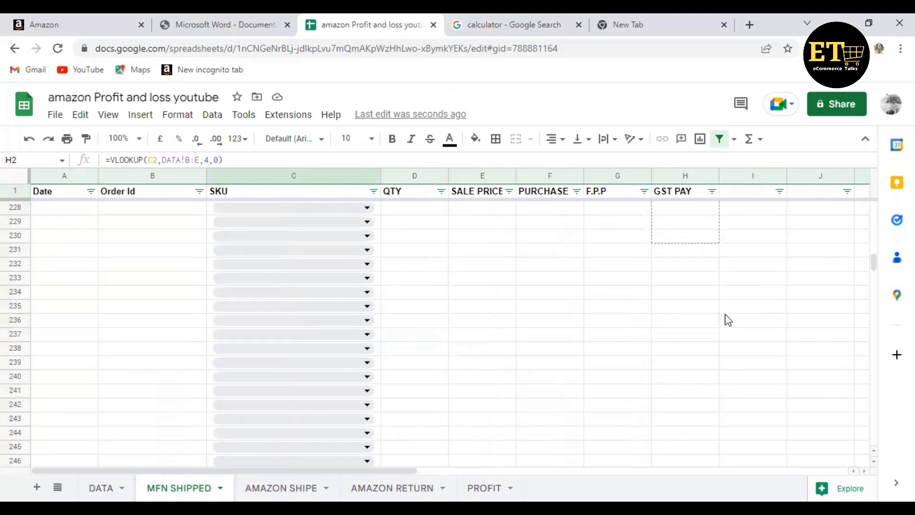
left_click_drag(727, 320, 733, 315)
scroll(734, 319, "up", 10)
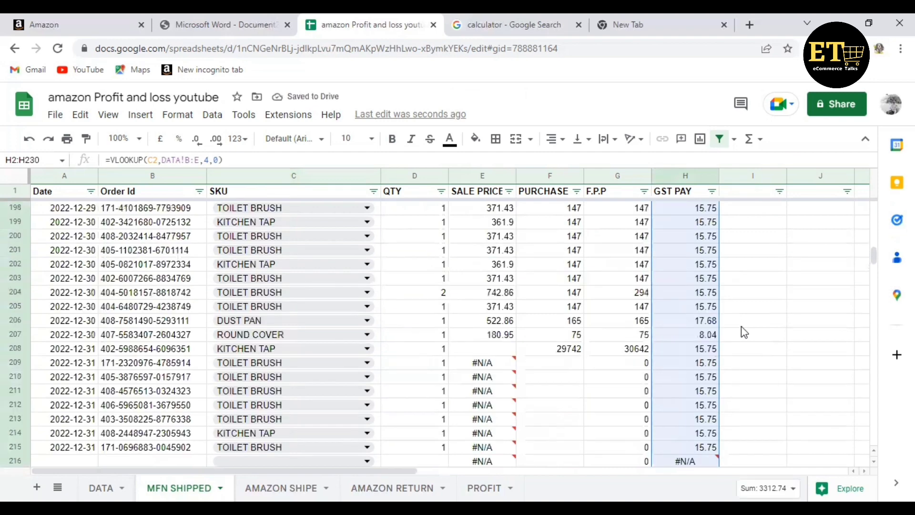
scroll(741, 332, "down", 3)
scroll(741, 332, "up", 2)
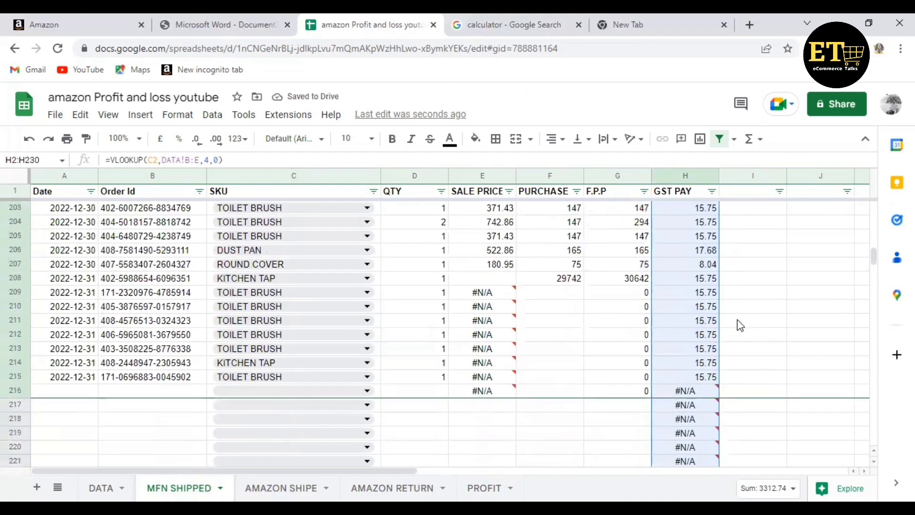
Step: Clear the GST PAY formulas from H208 through H230, starting at the first 2022-12-31 order
left_click(693, 279)
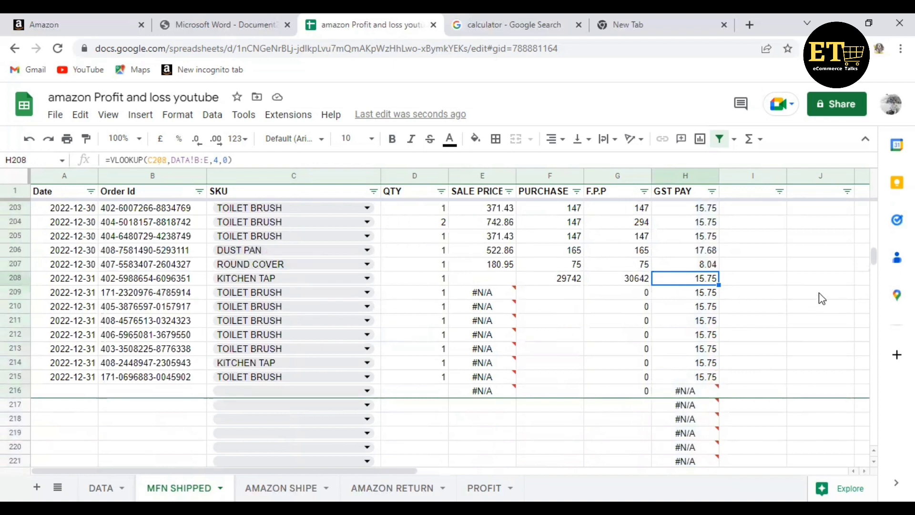
key("ctrl+shift+Down")
key("Delete")
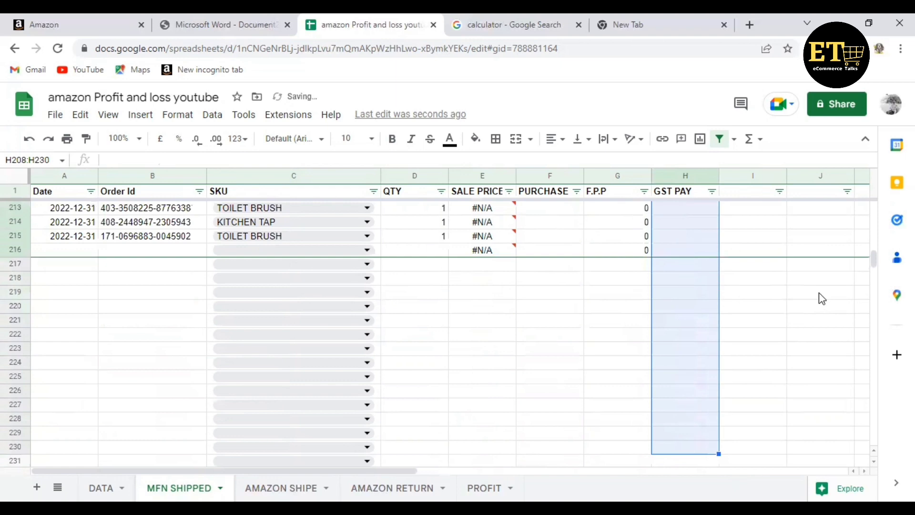
scroll(819, 293, "up", 4)
scroll(748, 313, "up", 2)
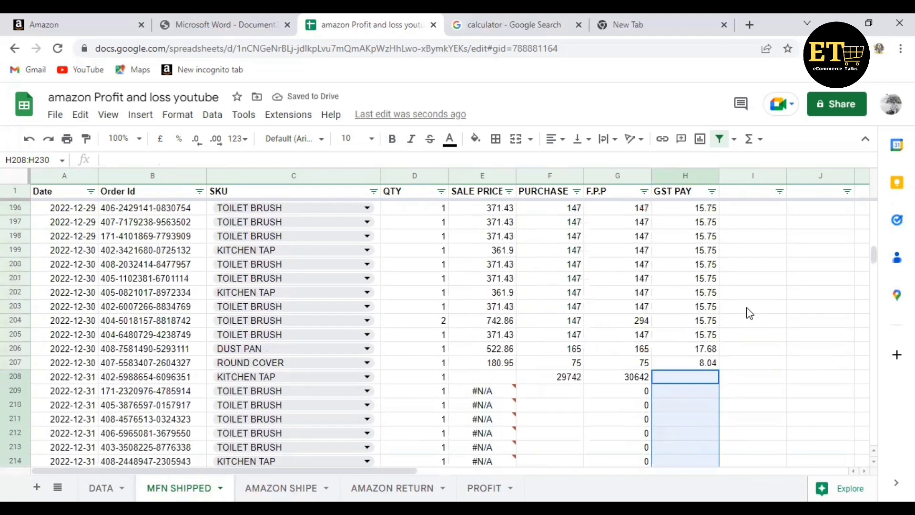
Step: Total the GST PAY column of the MFN SHIPPED sheet with =SUM(H2:H207) in cell H208, declining the suggested auto-fill
left_click(748, 307)
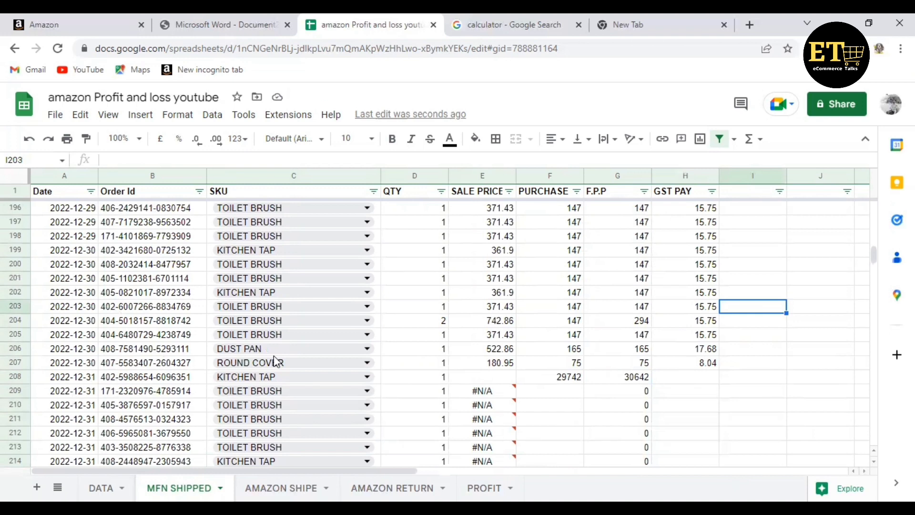
scroll(855, 274, "up", 12)
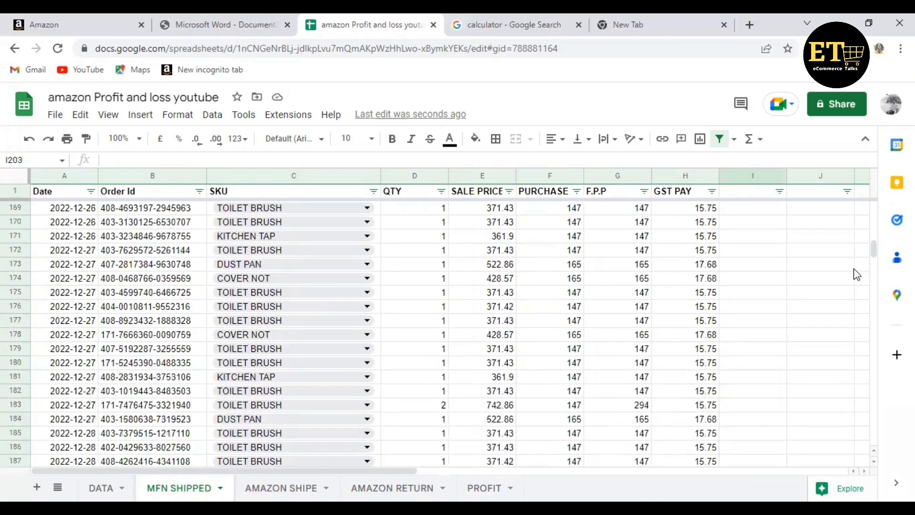
scroll(852, 274, "up", 20)
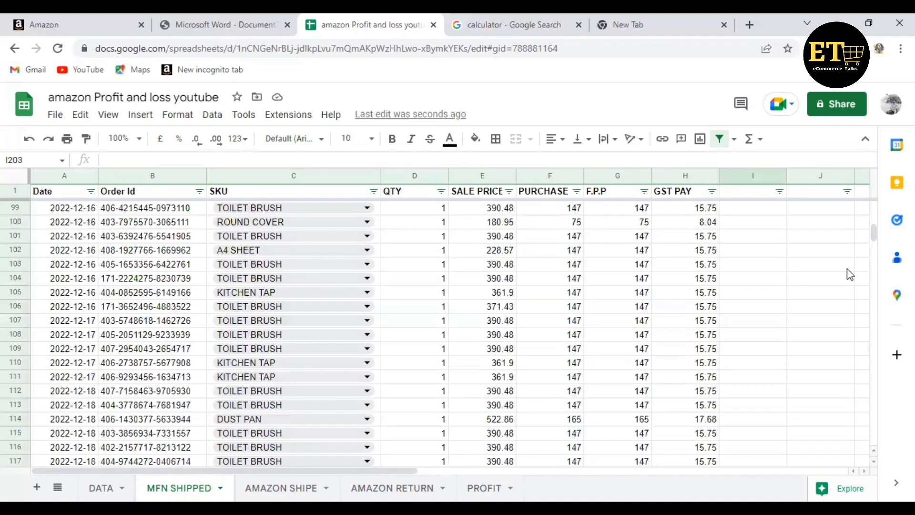
scroll(849, 273, "up", 19)
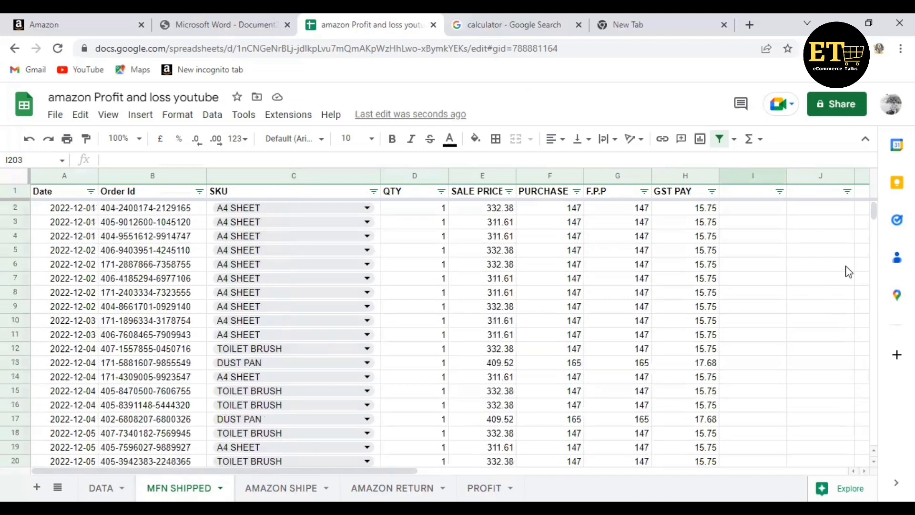
left_click(675, 209)
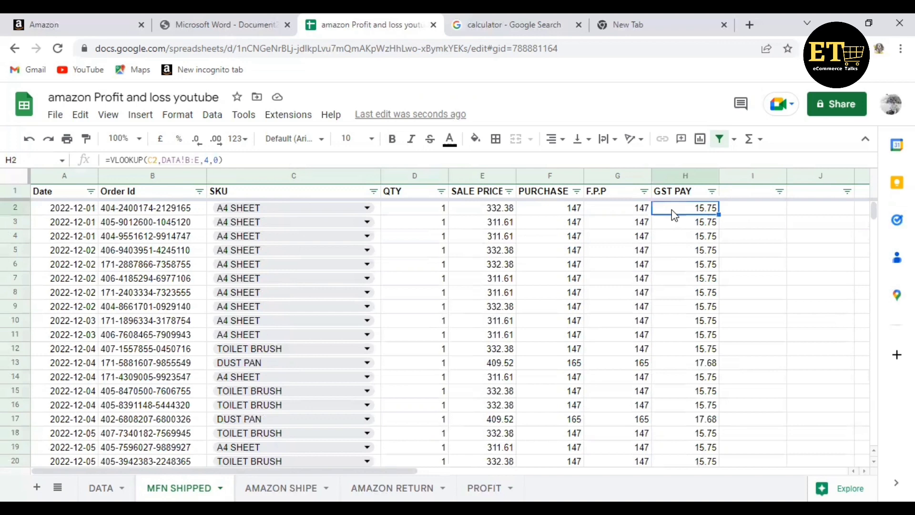
key("ctrl+shift+Down")
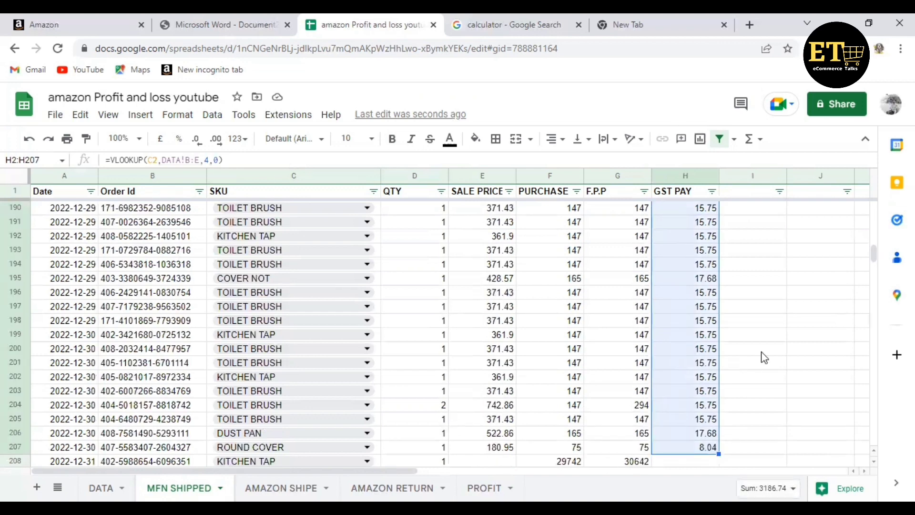
left_click(753, 139)
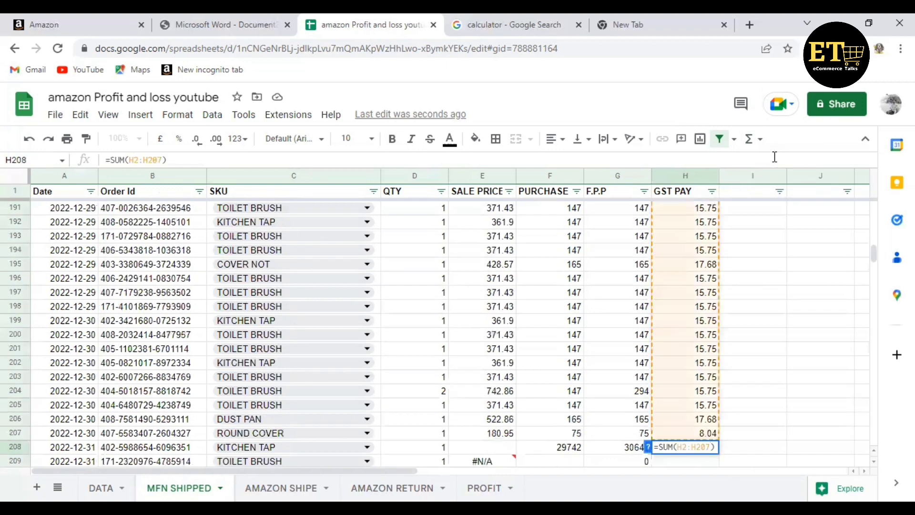
key("Return")
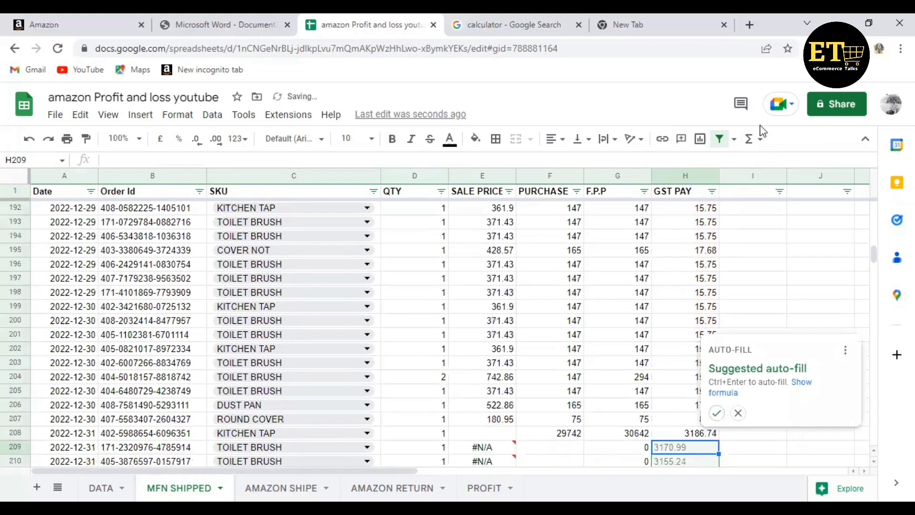
left_click(740, 414)
Step: Copy the GST PAY total from H208 into cell C13 of the PROFIT sheet as a plain value for GST PAID ON PURCHASE
left_click(686, 433)
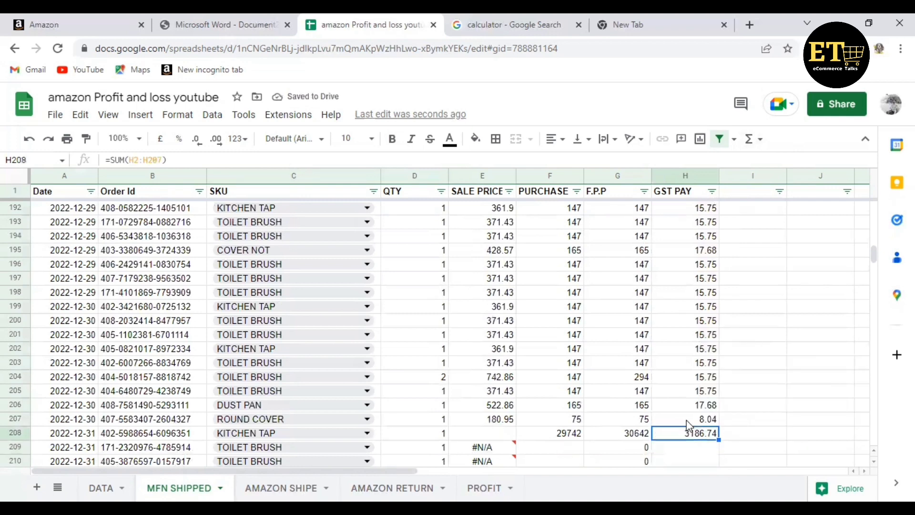
key("ctrl+c")
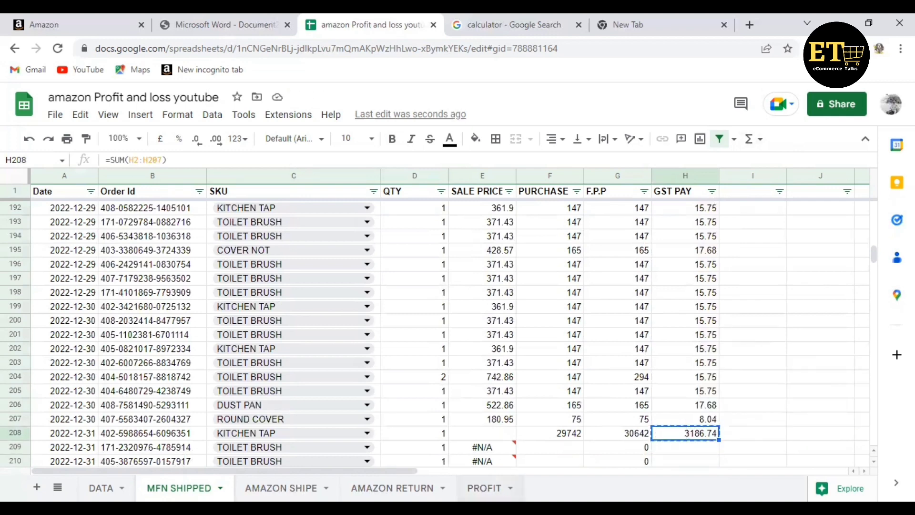
left_click(484, 488)
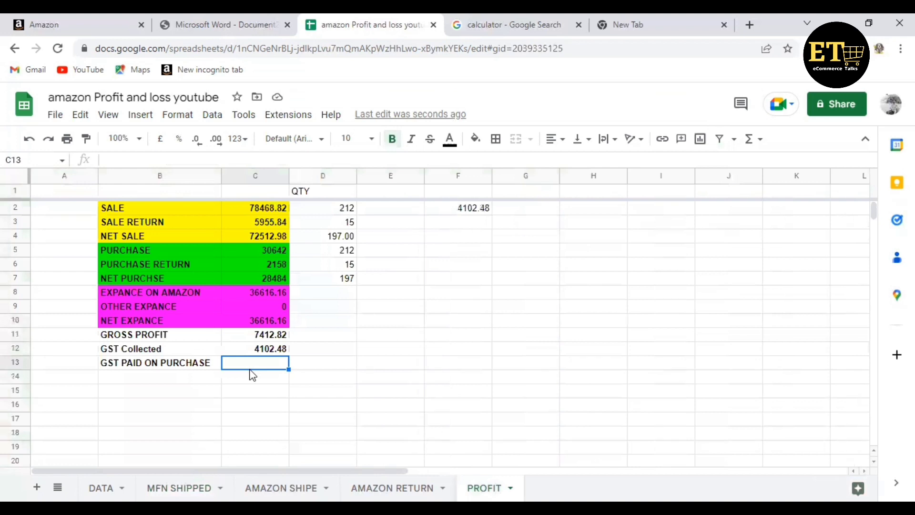
key("ctrl+shift+v")
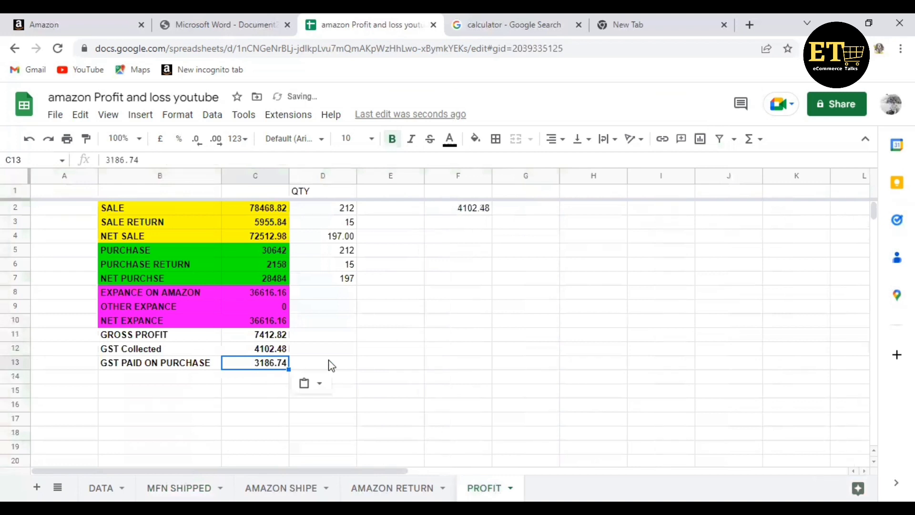
left_click(332, 366)
left_click(271, 371)
Step: Add the row label NET PAYBLE GST in cell B14 of the PROFIT sheet
left_click(142, 379)
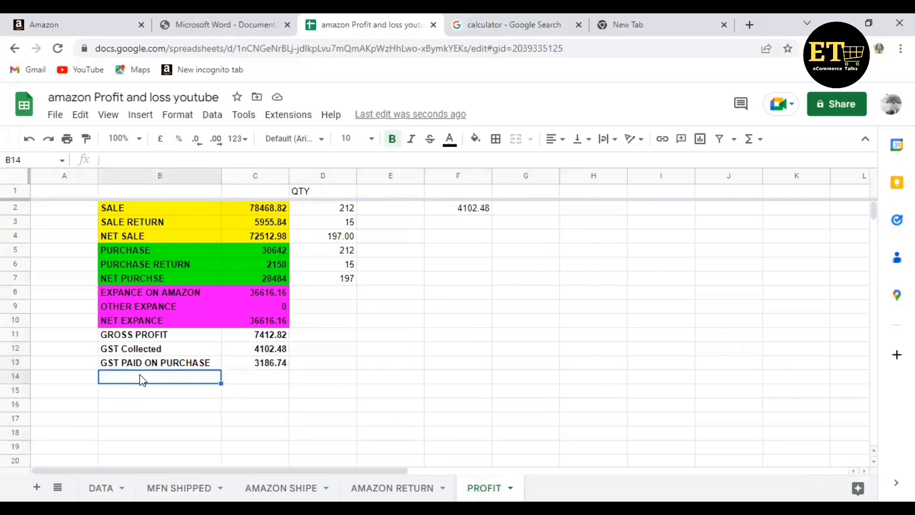
type("NET PAY")
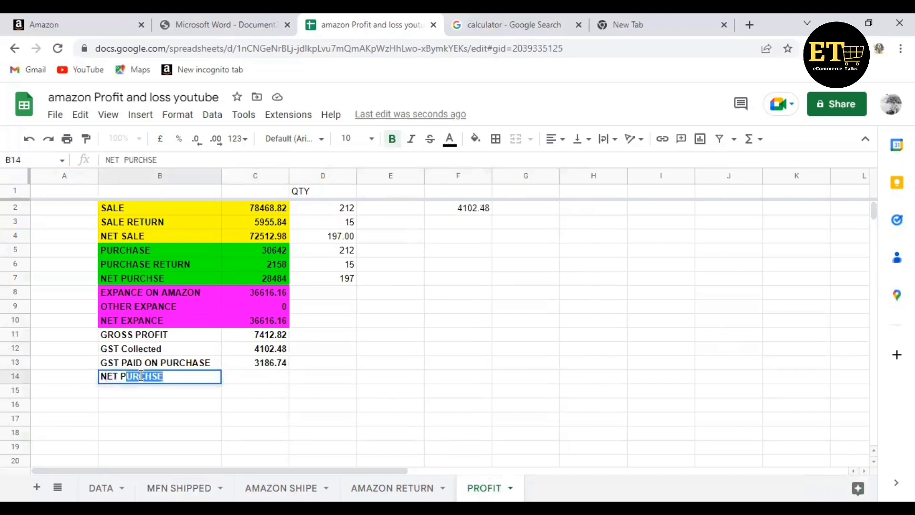
type("BLE GST")
Step: Enter =C12-C13 in cell C14 to subtract the GST paid on purchase from the GST collected
left_click(258, 381)
type("=")
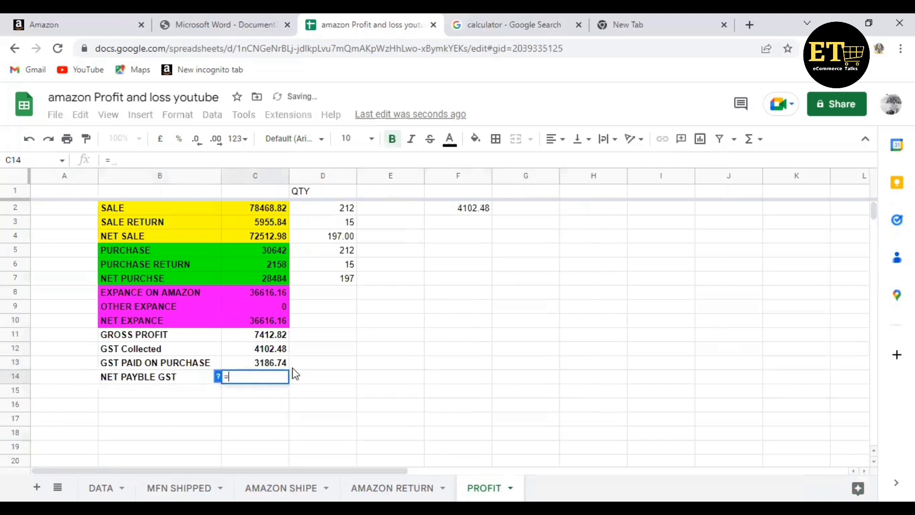
left_click(261, 351)
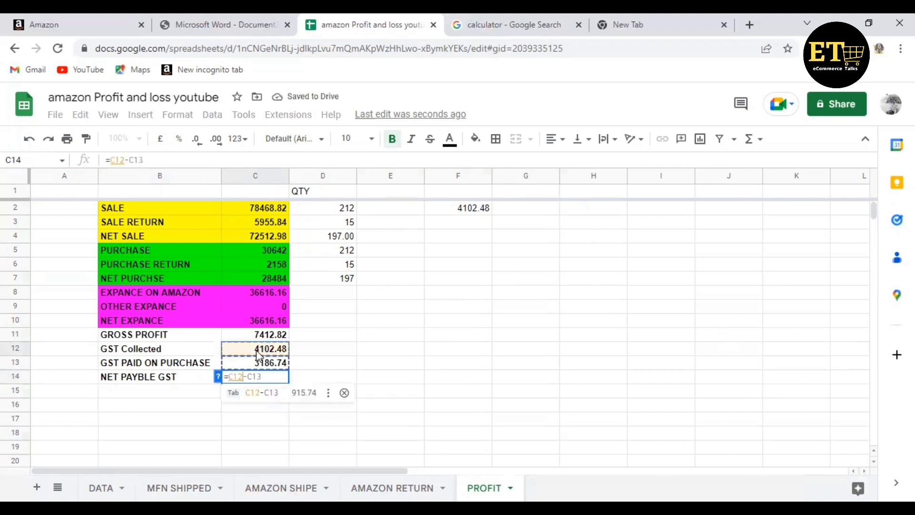
type("-")
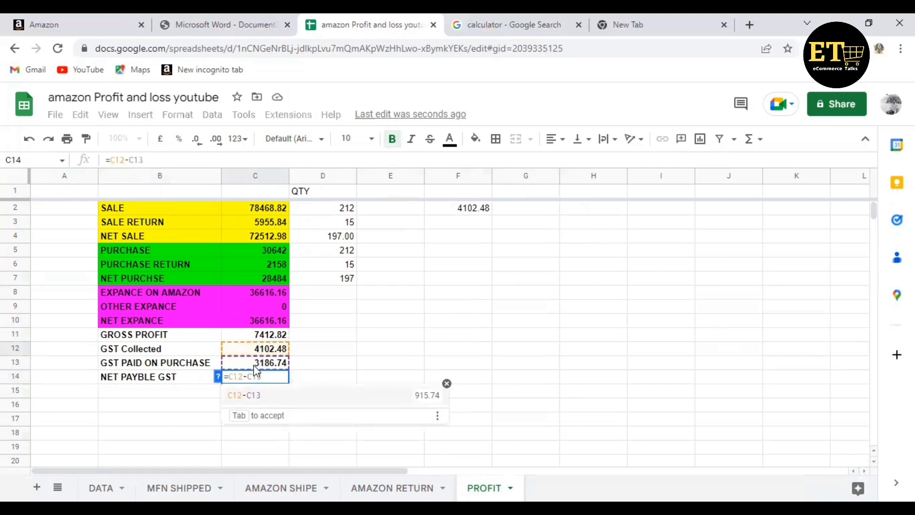
left_click(256, 366)
key("Return")
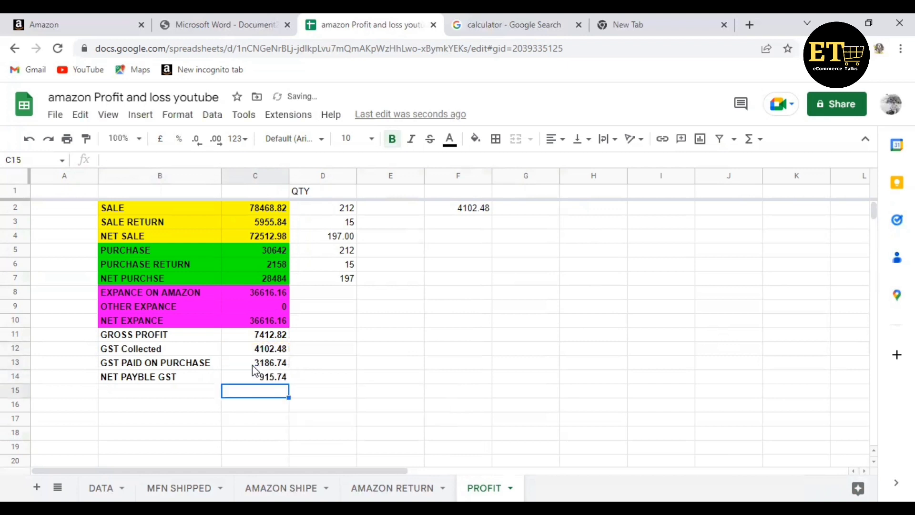
left_click(272, 380)
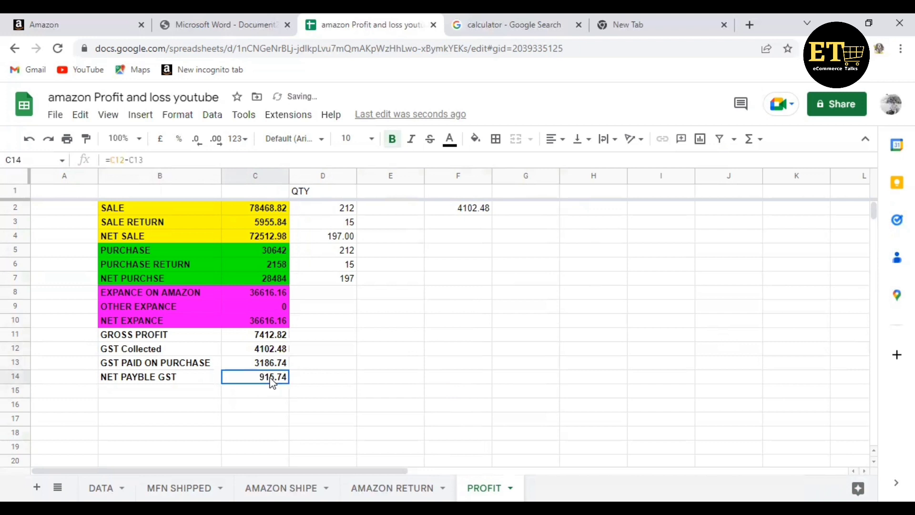
Step: Fill the three GST rows, B12:C14, with cyan
left_click(150, 356)
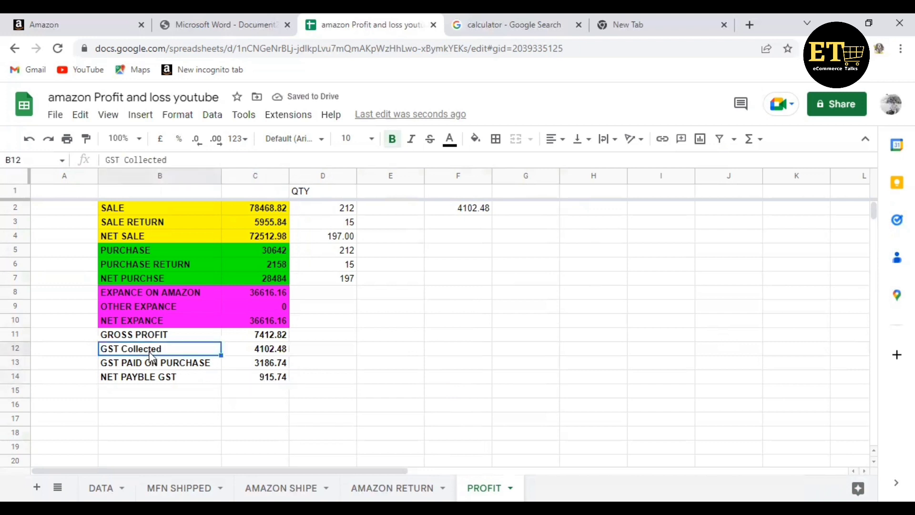
key("shift+Down")
key("shift+Down")
key("shift+Right")
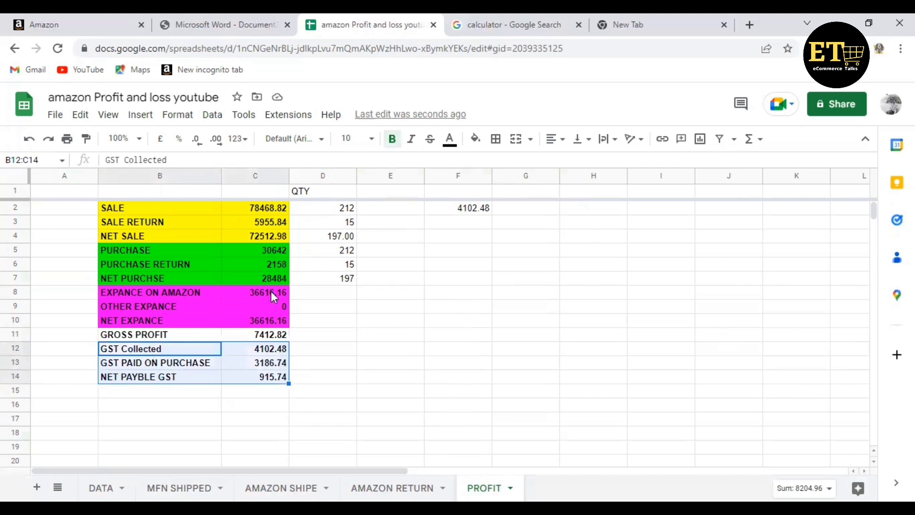
left_click(475, 139)
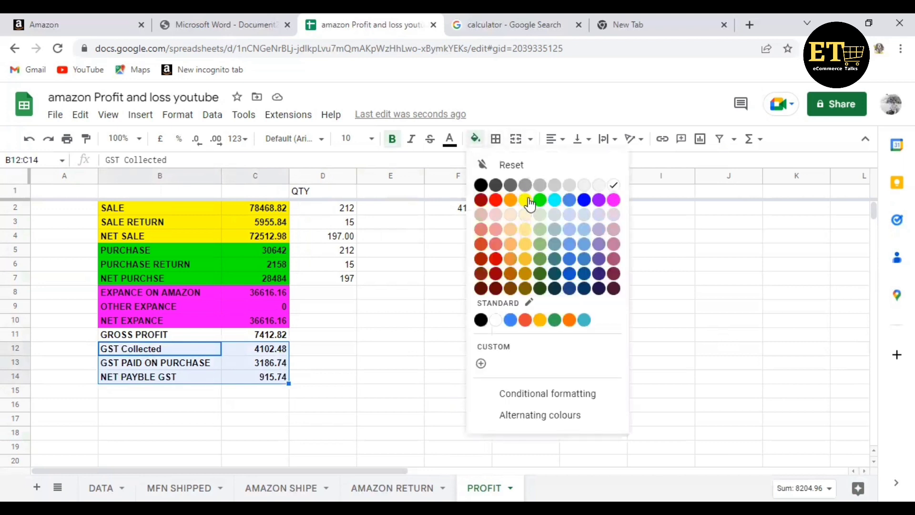
left_click(555, 199)
left_click(379, 364)
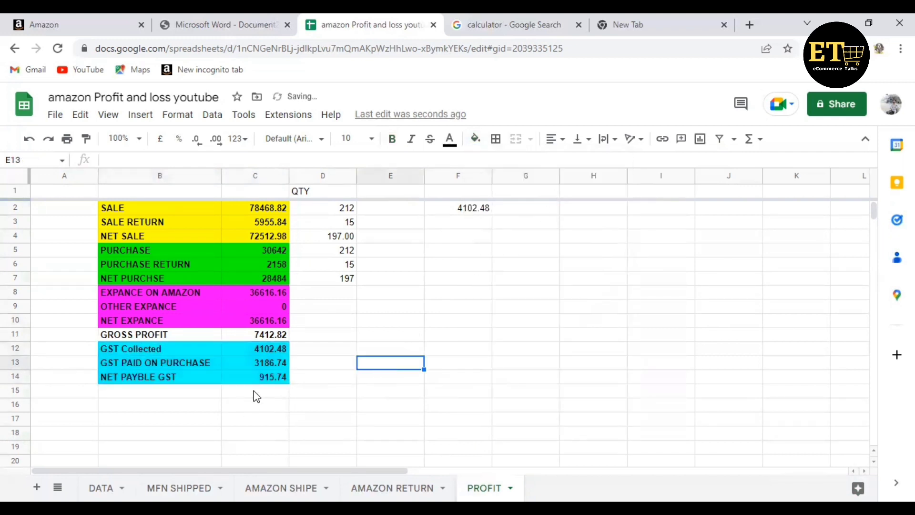
Step: Add the row label NET PROFIT in cell B15
left_click(188, 391)
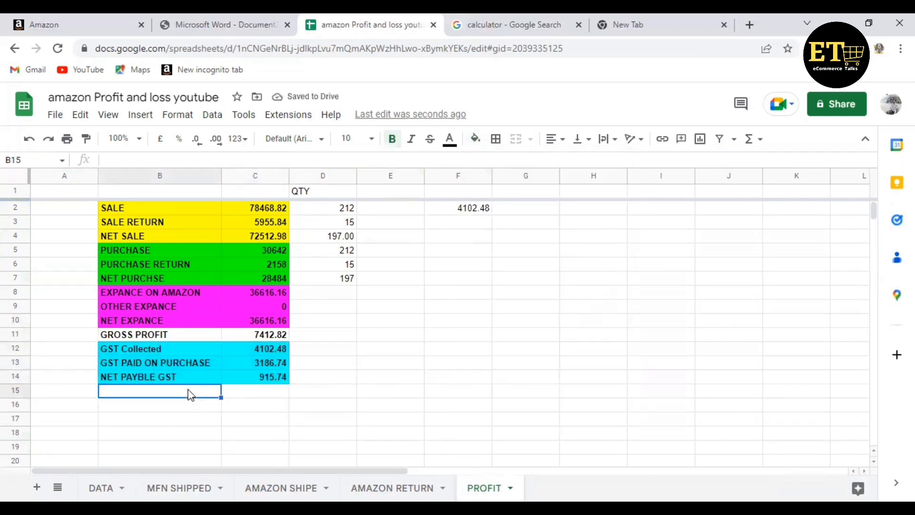
type("NET PR")
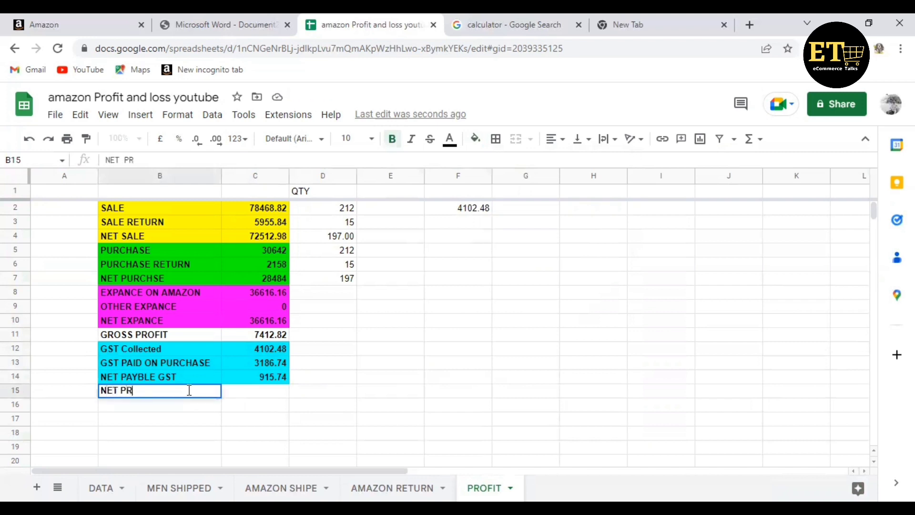
type("IF")
key("BackSpace")
type("OFI")
key("BackSpace")
type("IT")
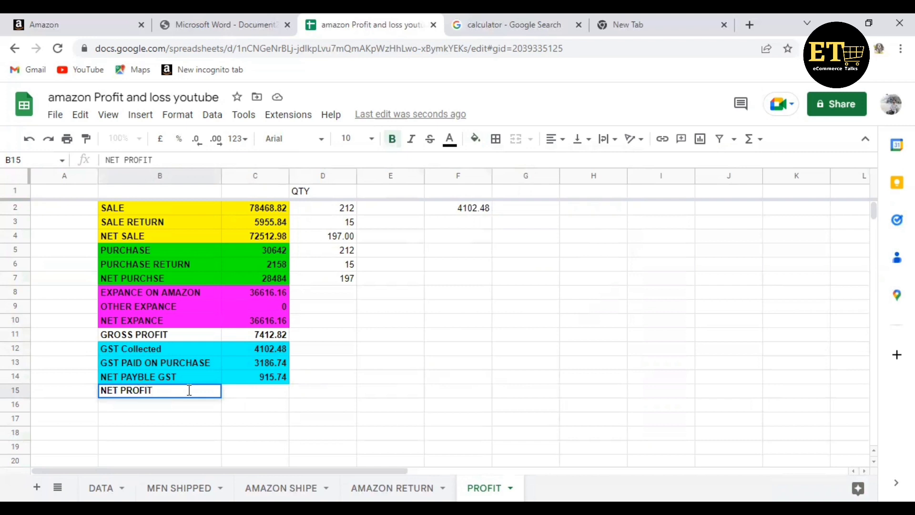
key("Tab")
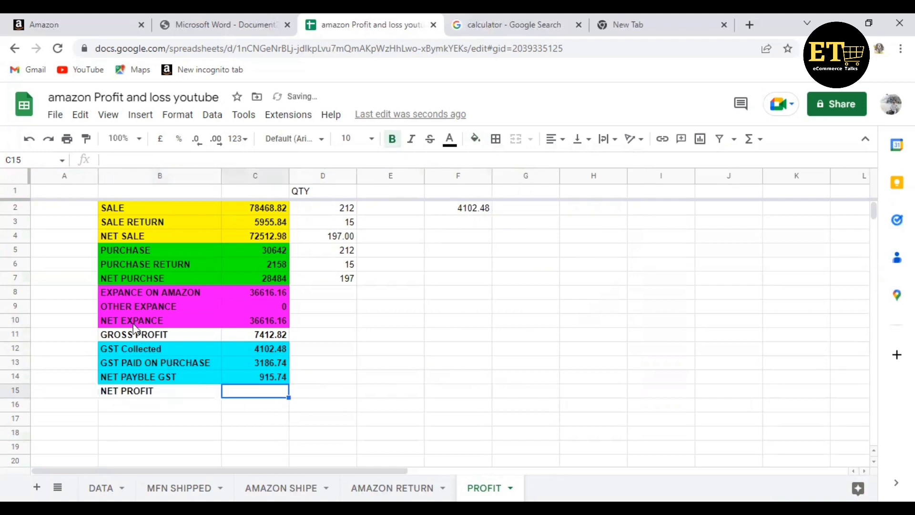
Step: Enter =C11-C14 in cell C15 to subtract the net payable GST from the gross profit
type("=")
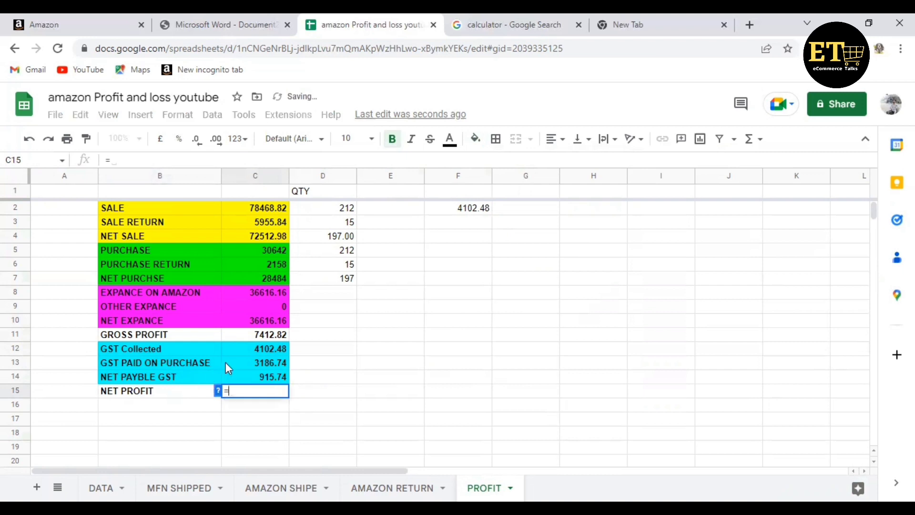
left_click(257, 340)
type("-")
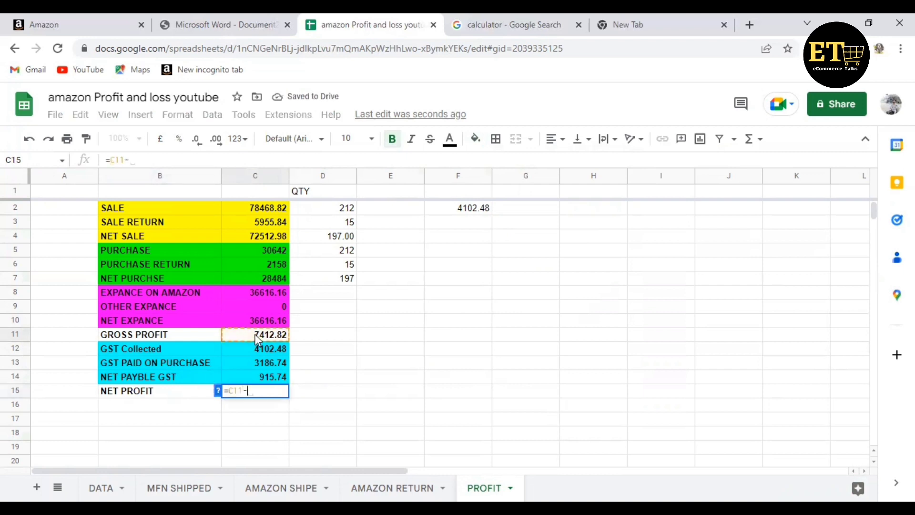
left_click(270, 381)
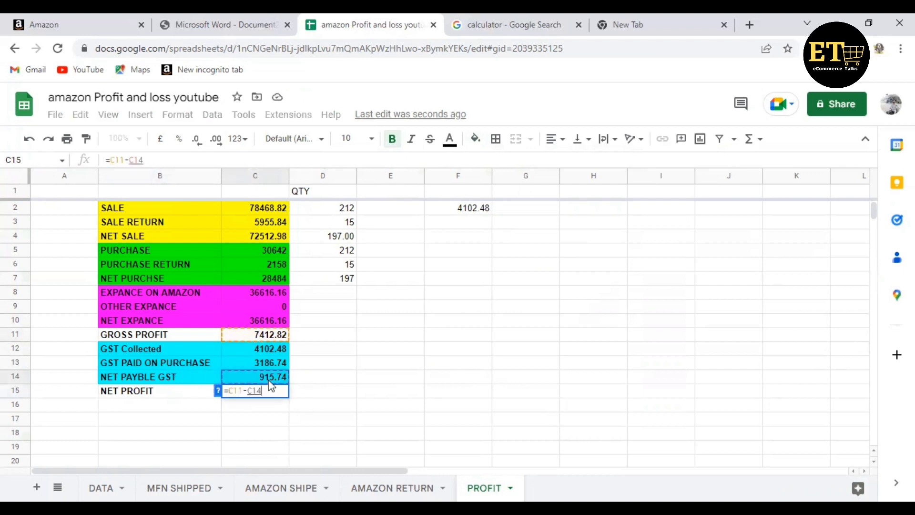
key("Return")
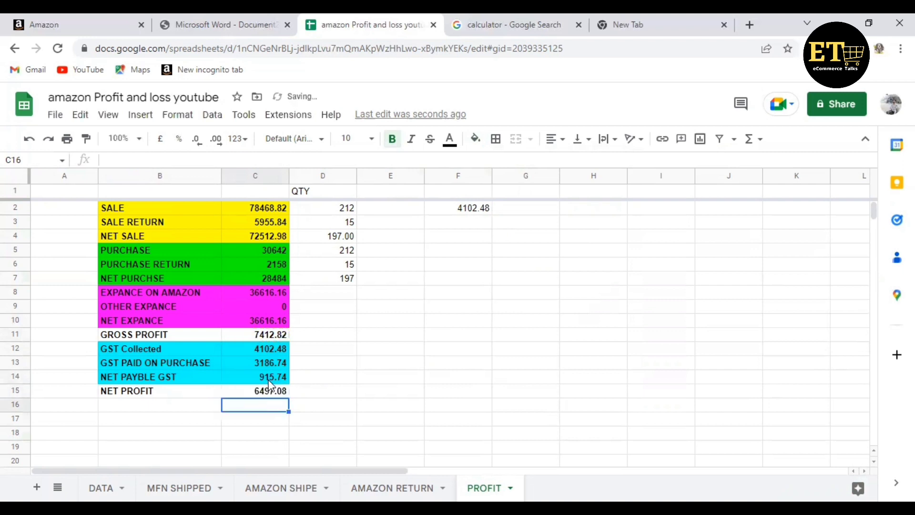
Step: Fill the NET PROFIT row, B15:C15, with green
left_click(239, 388)
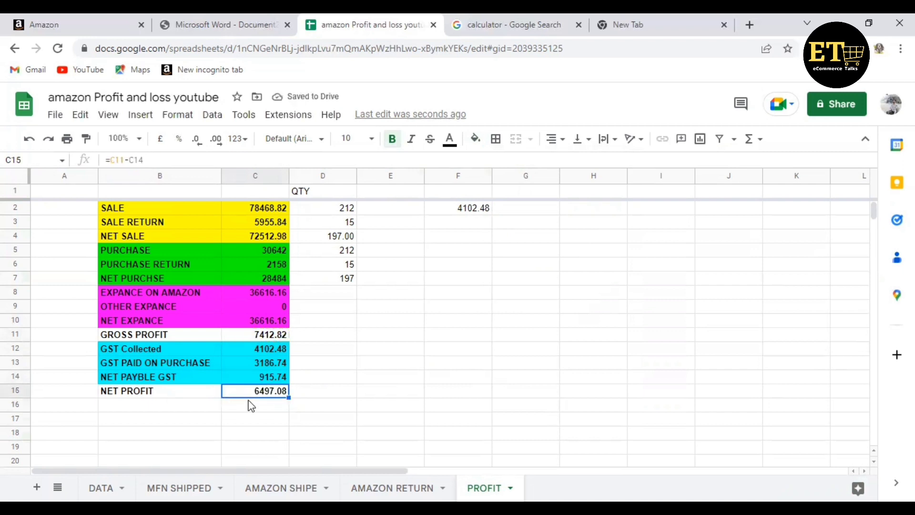
key("shift+Left")
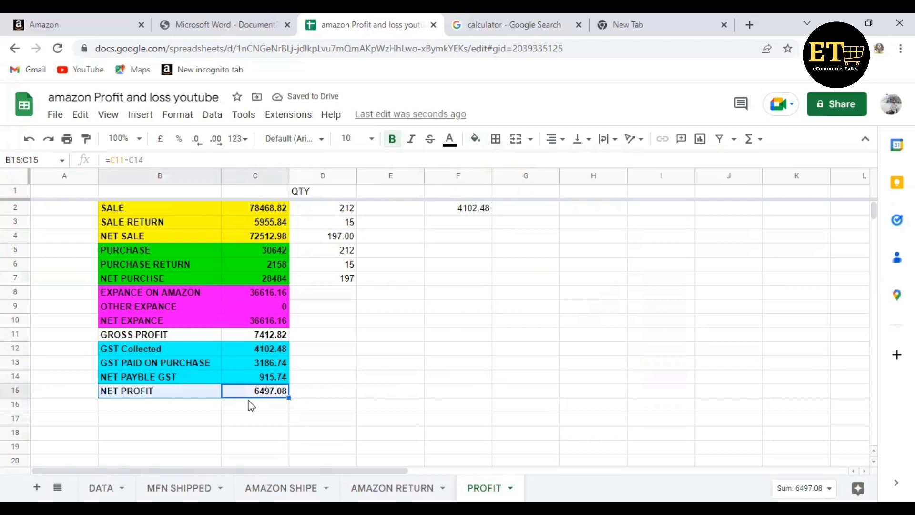
left_click(477, 139)
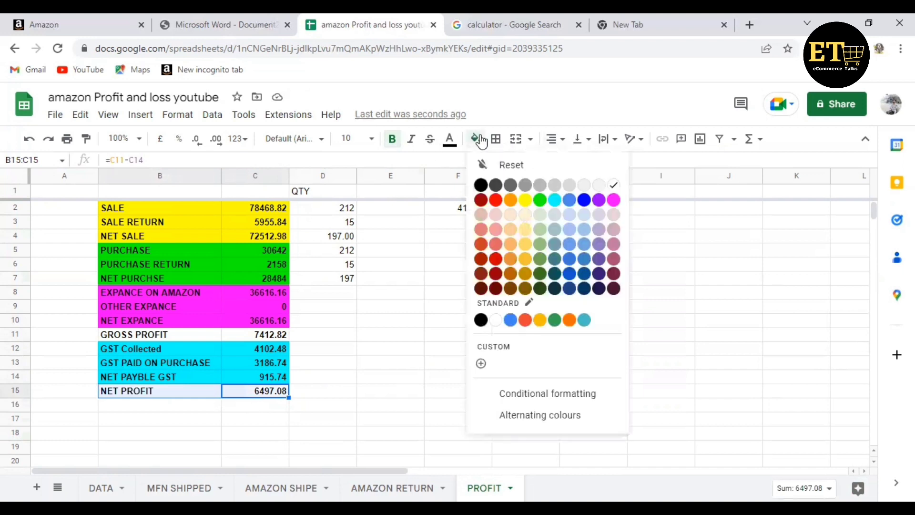
left_click(539, 200)
left_click(333, 394)
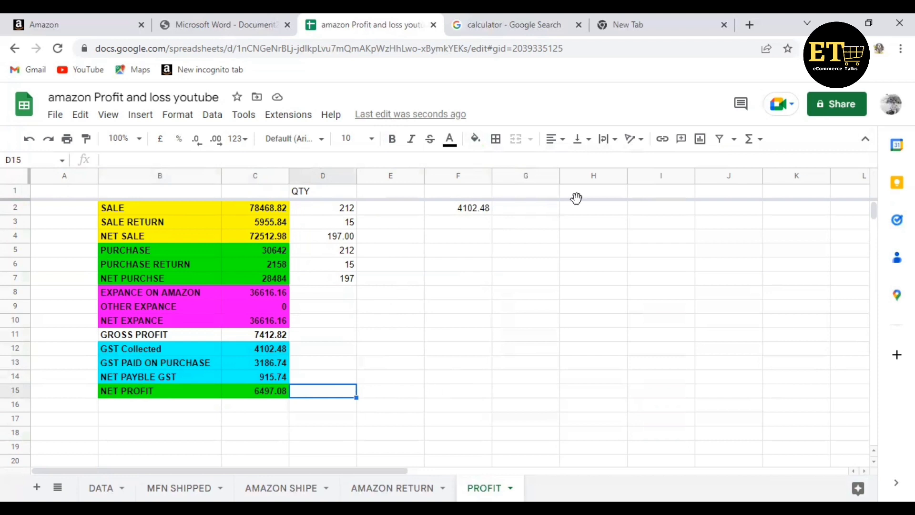
Step: Clear the stray value from cell F2 of the PROFIT sheet
left_click(479, 211)
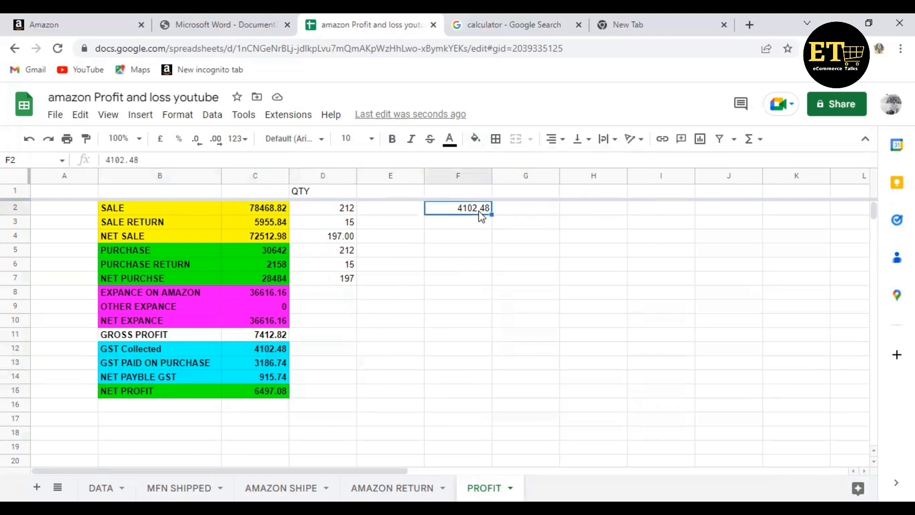
key("Delete")
Step: Review the AMAZON RETURN, AMAZON SHIPE, MFN SHIPPED and DATA sheets, and return to the PROFIT sheet
left_click(392, 487)
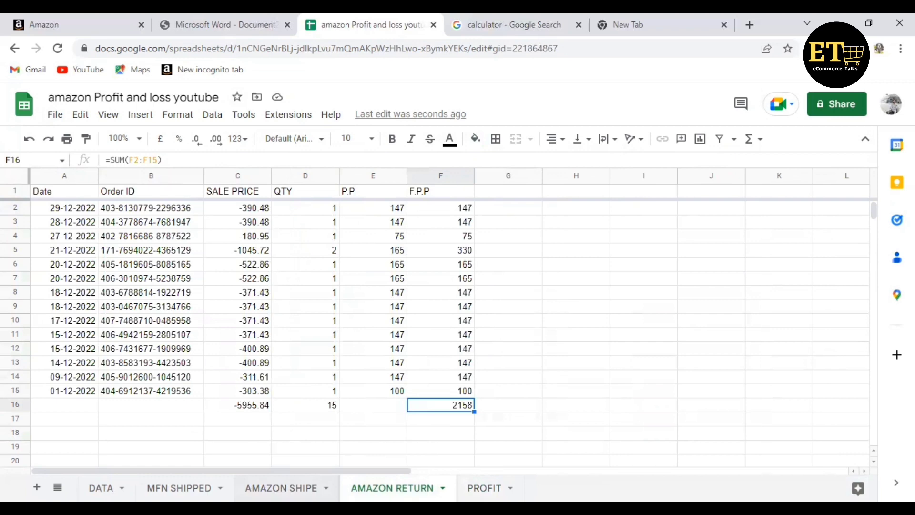
key("ctrl+shift+Page_Up")
key("ctrl+shift+Page_Up")
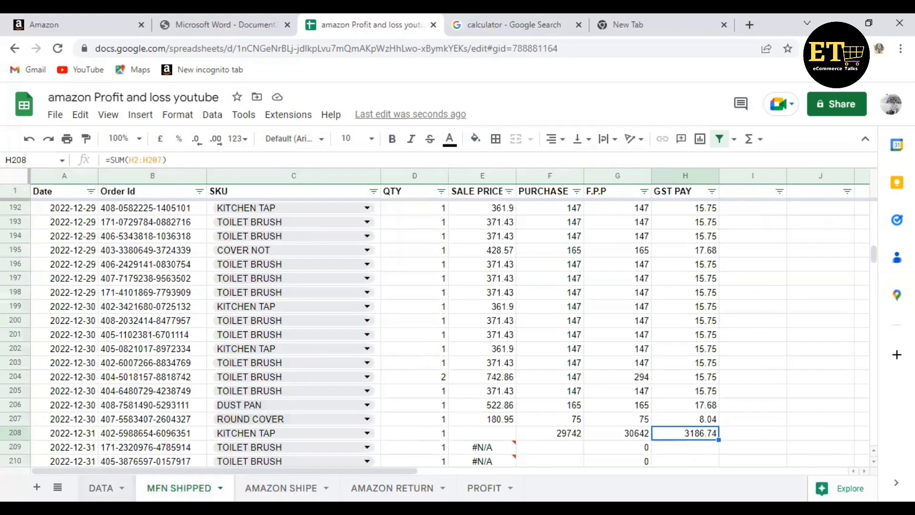
key("ctrl+shift+Page_Up")
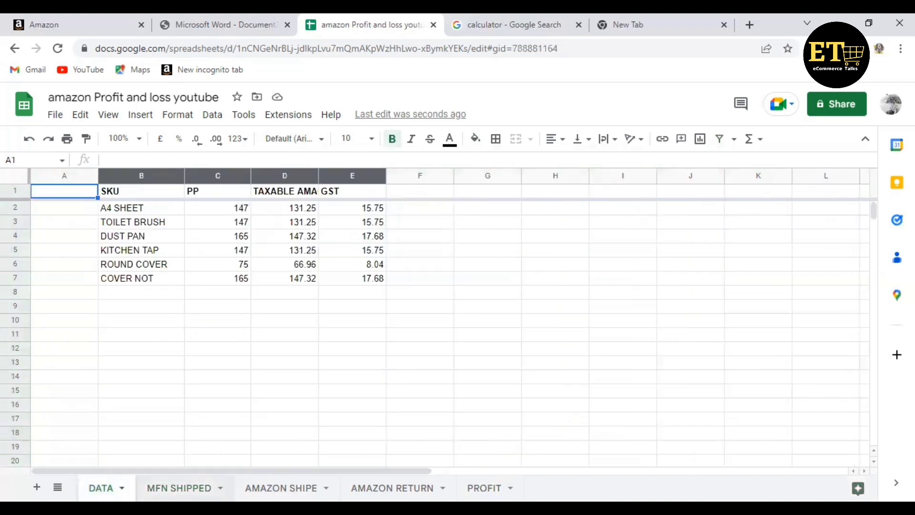
key("ctrl+shift+Page_Down")
key("ctrl+shift+Page_Down")
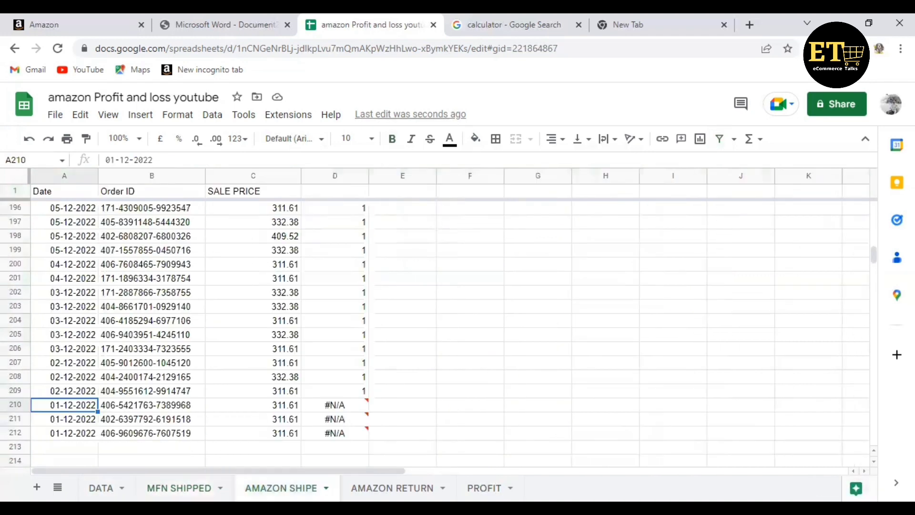
key("ctrl+shift+Page_Down")
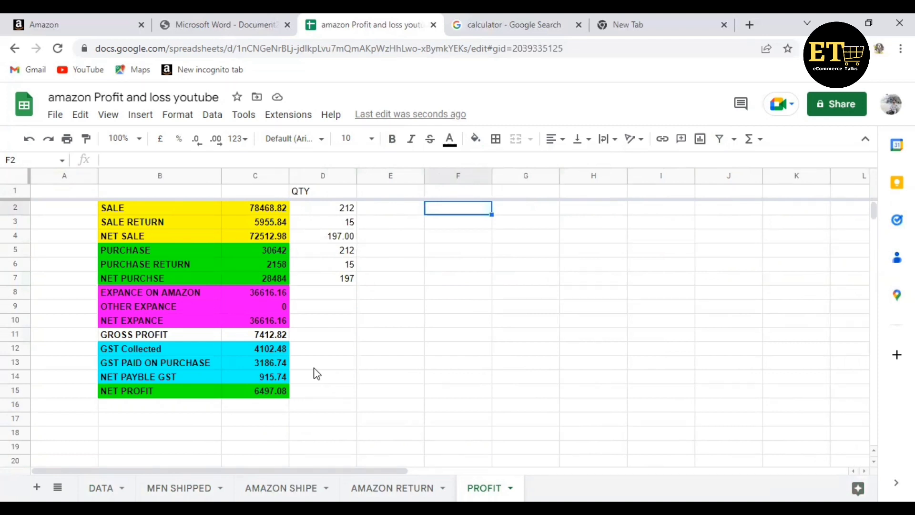
Step: Check the NET PROFIT formula in cell C15 of the profit summary
left_click(257, 394)
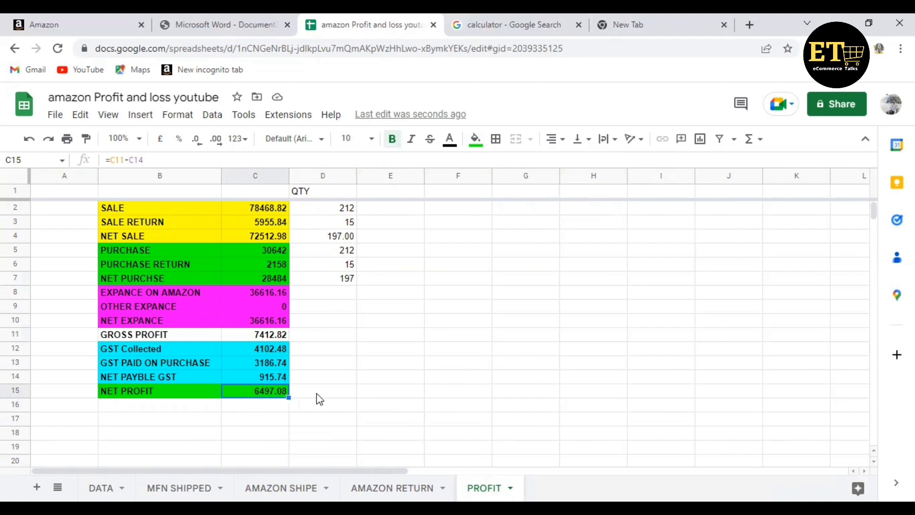
left_click_drag(316, 393, 247, 401)
left_click(247, 397)
left_click(304, 393)
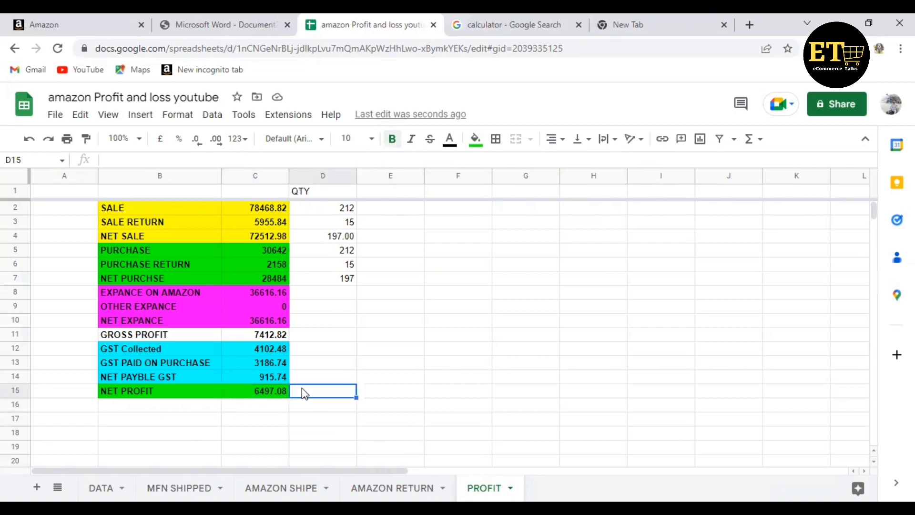